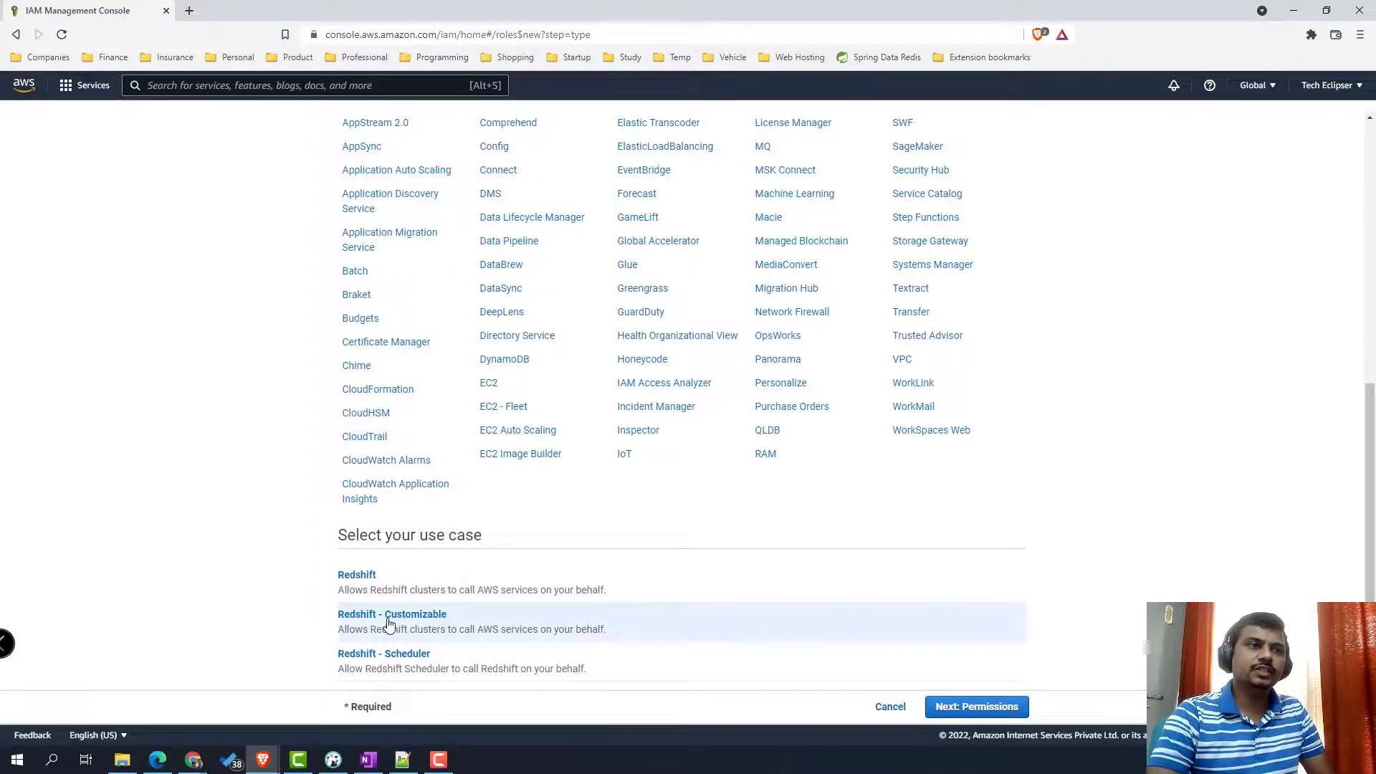
- Choose the Redshift - Customizable use case and go to the permissions policy search
click(969, 708)
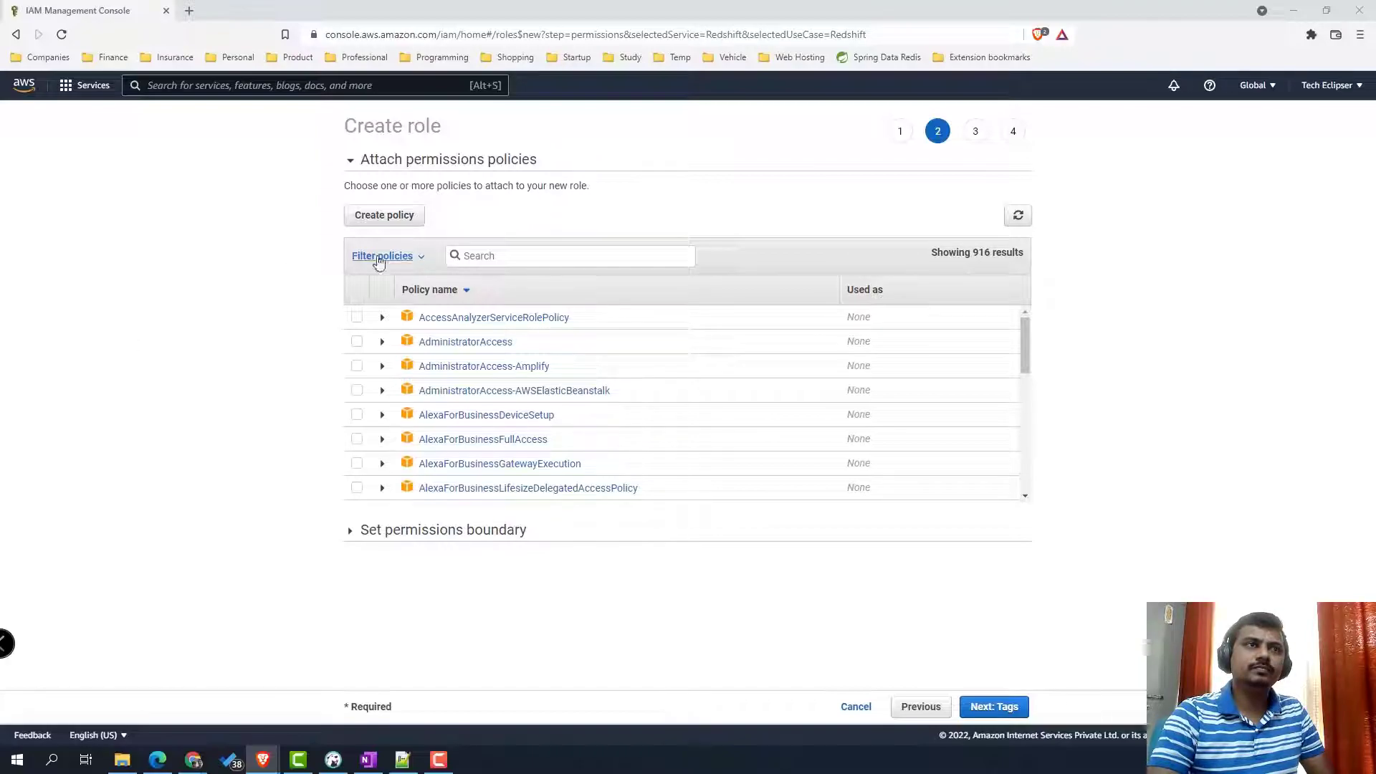
click(481, 258)
- Search for Redshift and tick AmazonDMSRedshiftS3Role and AmazonRedshiftFullAccess
text(Redshift)
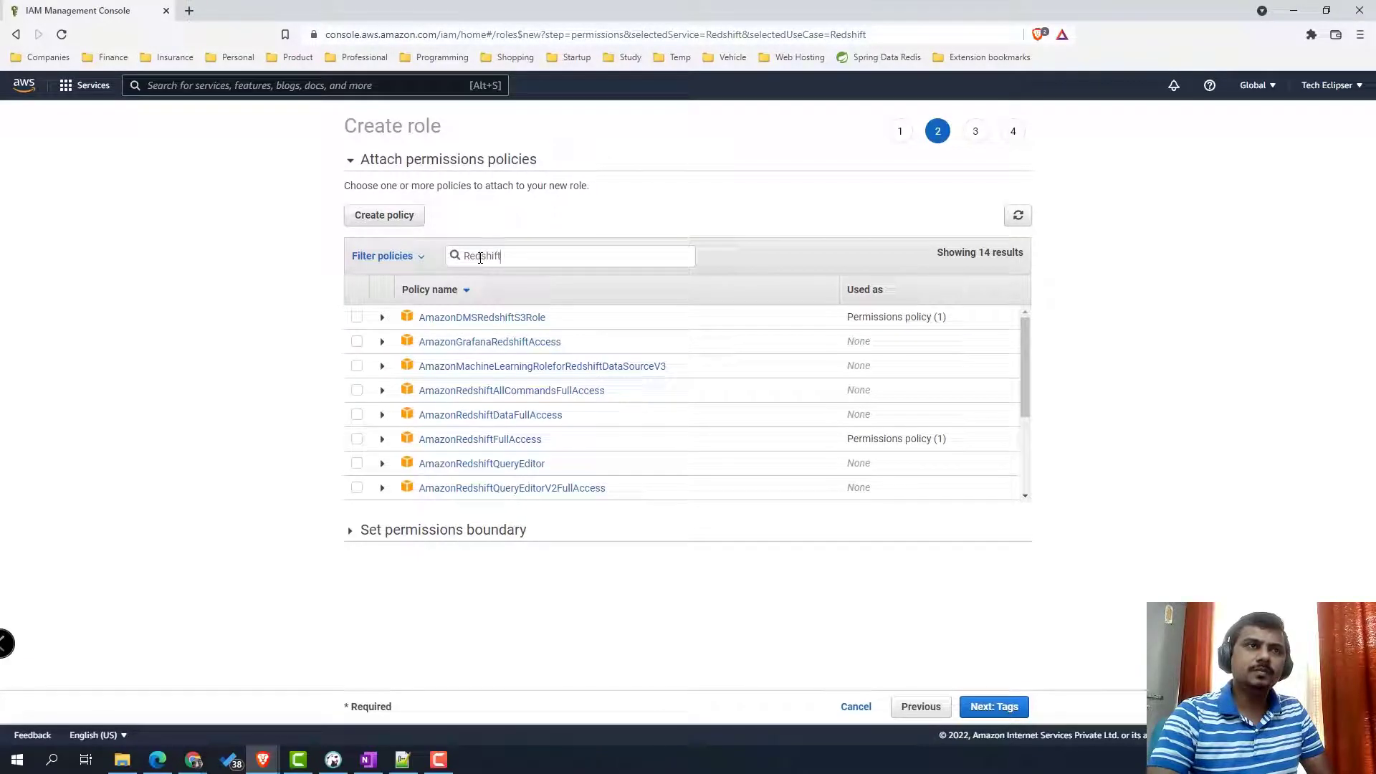
click(357, 317)
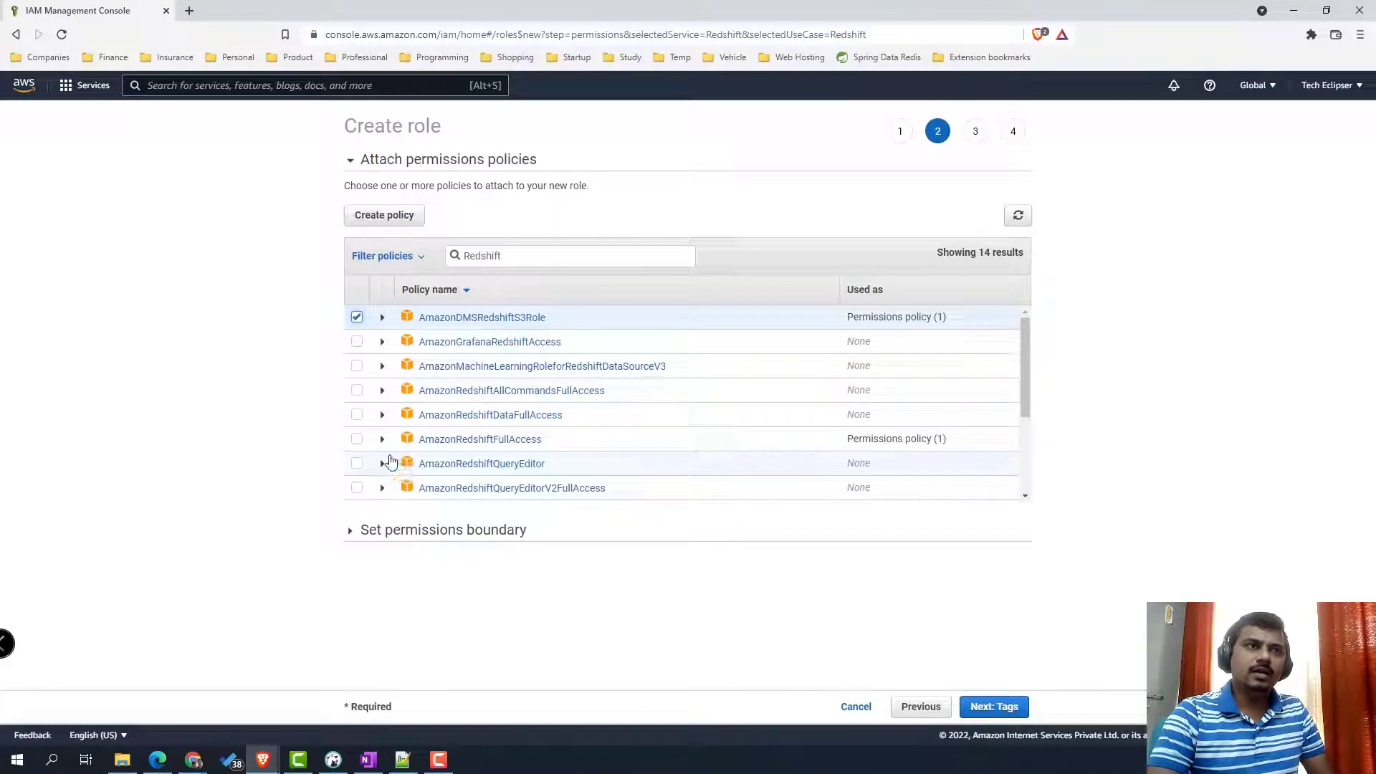
click(357, 439)
- Search for and tick AmazonS3FullAccess and AWSGlueServiceRole, then go on to tags
drag(518, 257, 370, 261)
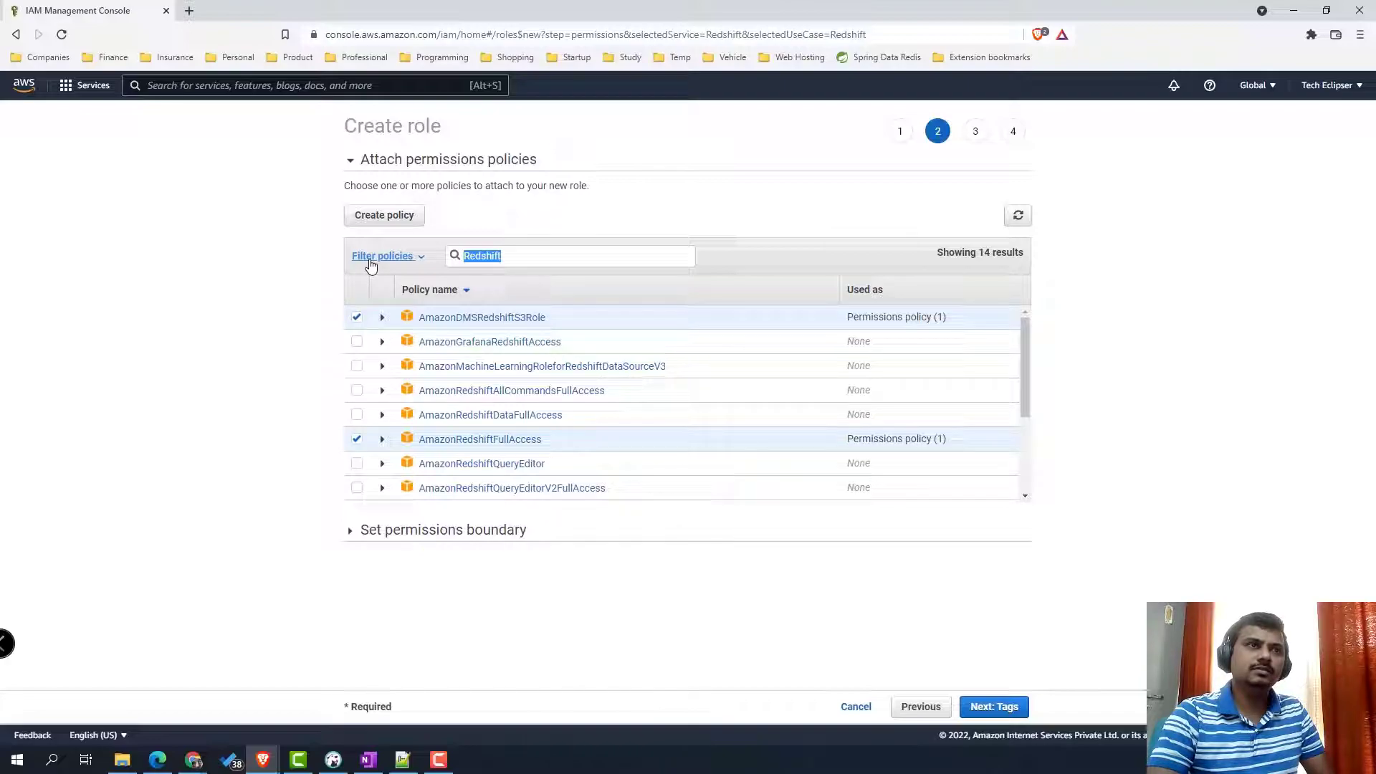
text(S3)
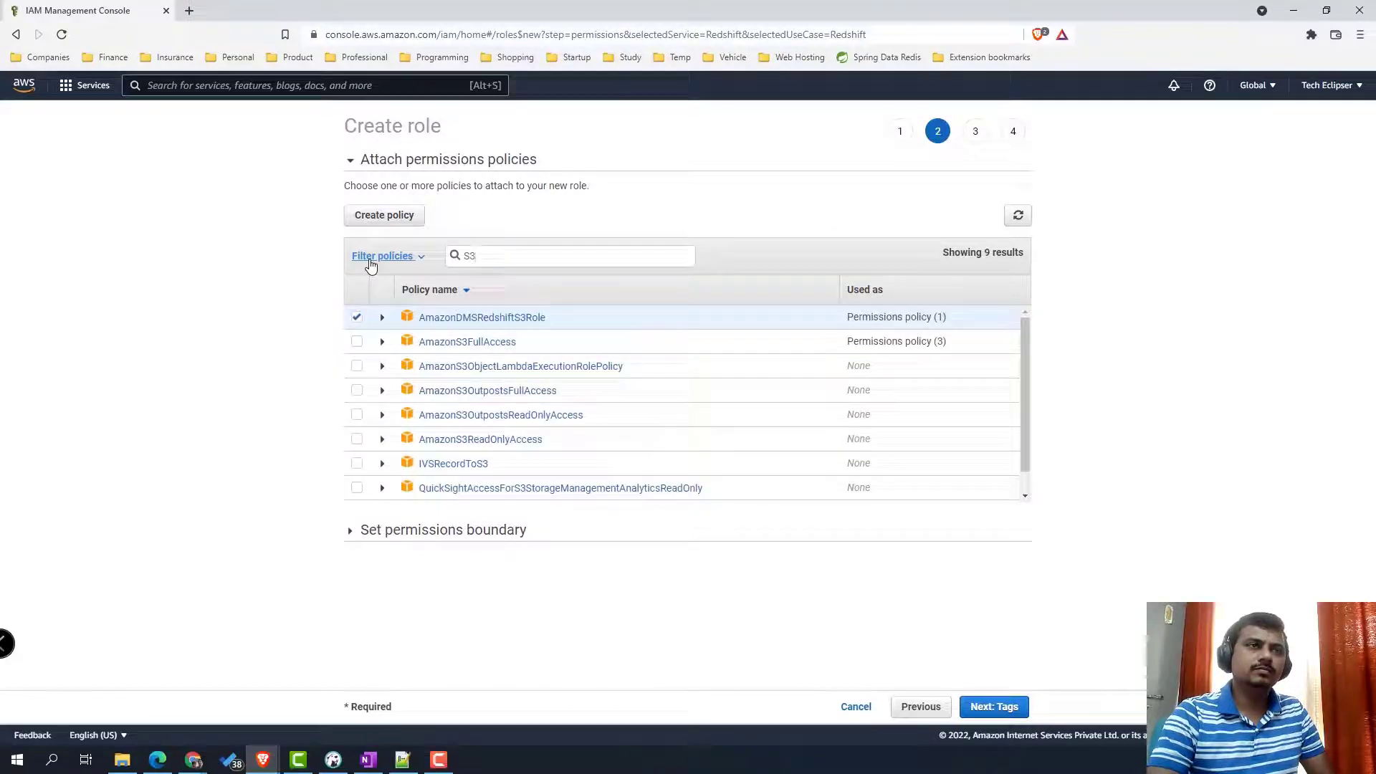
click(358, 343)
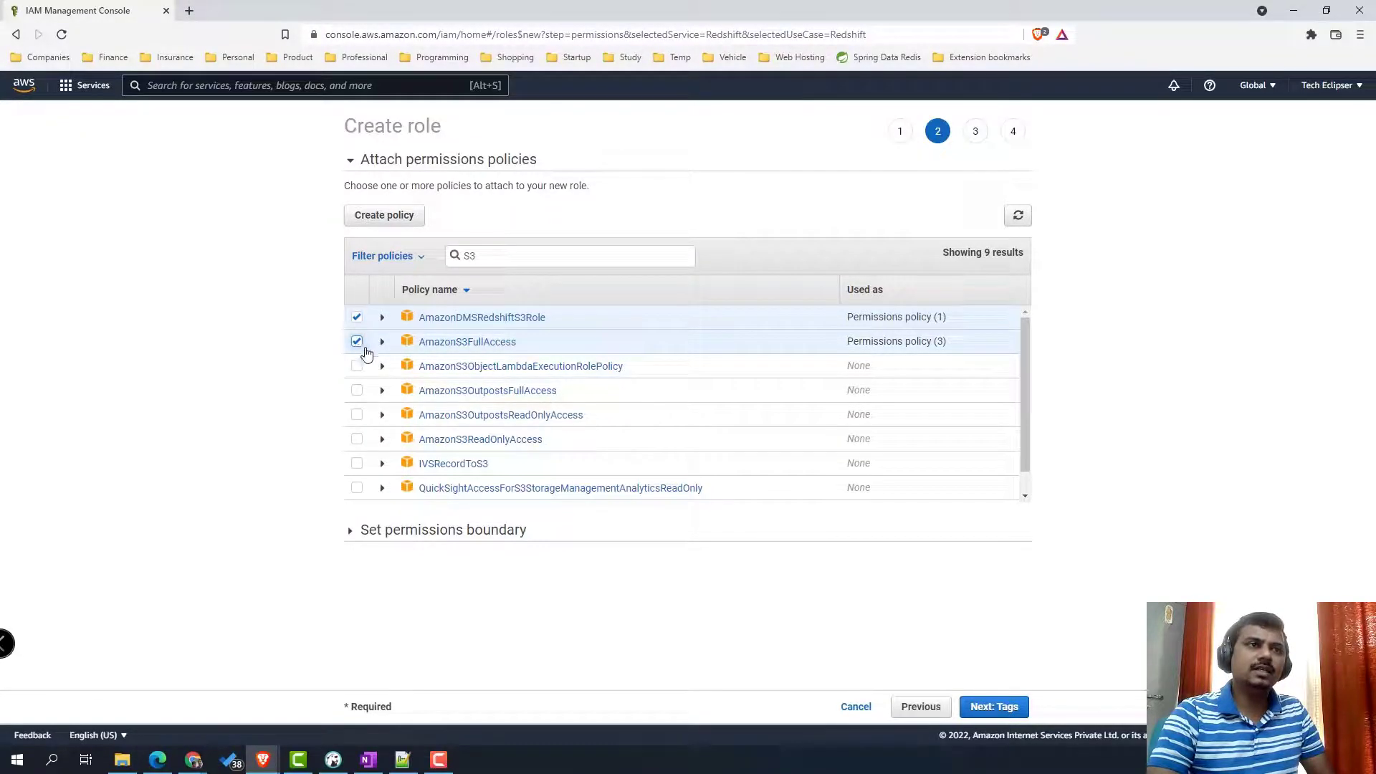
drag(512, 258, 455, 259)
text(Glue)
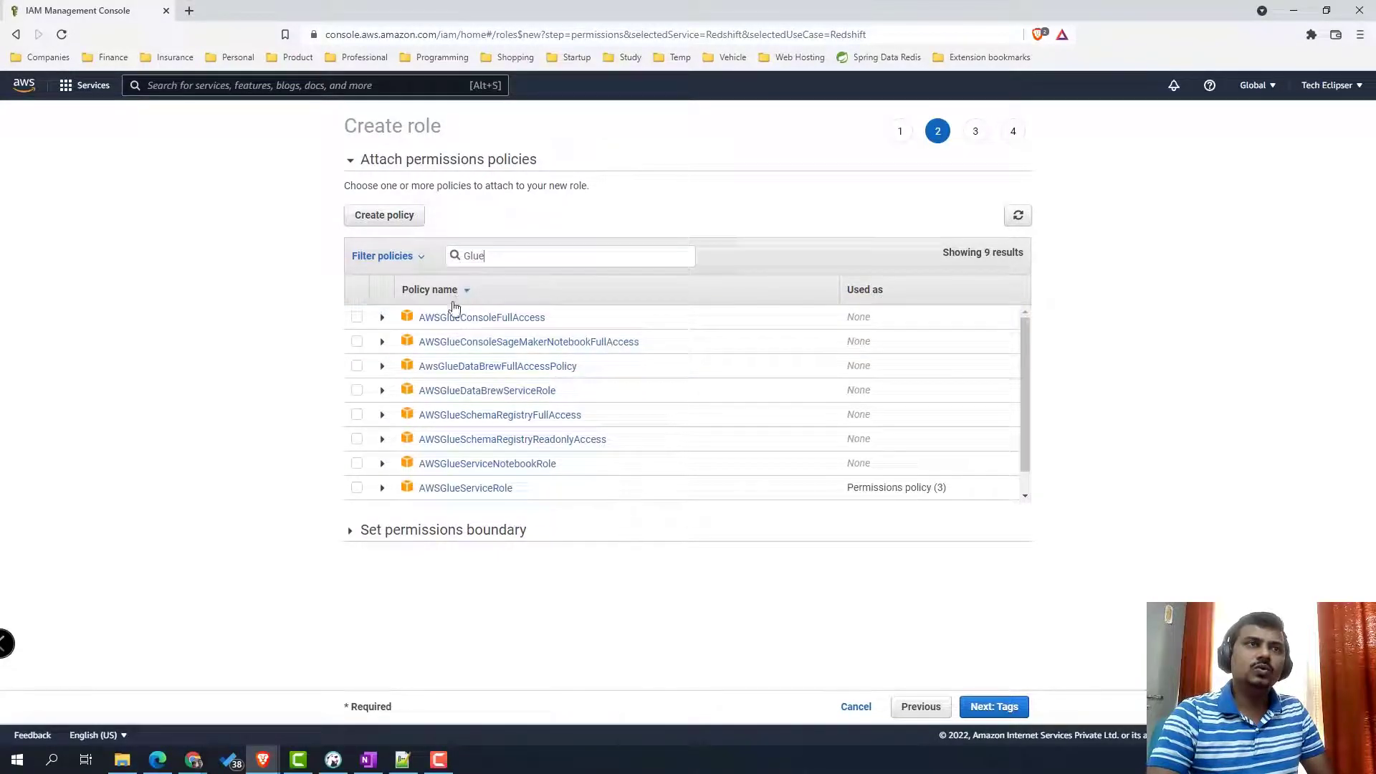
click(357, 489)
click(1013, 709)
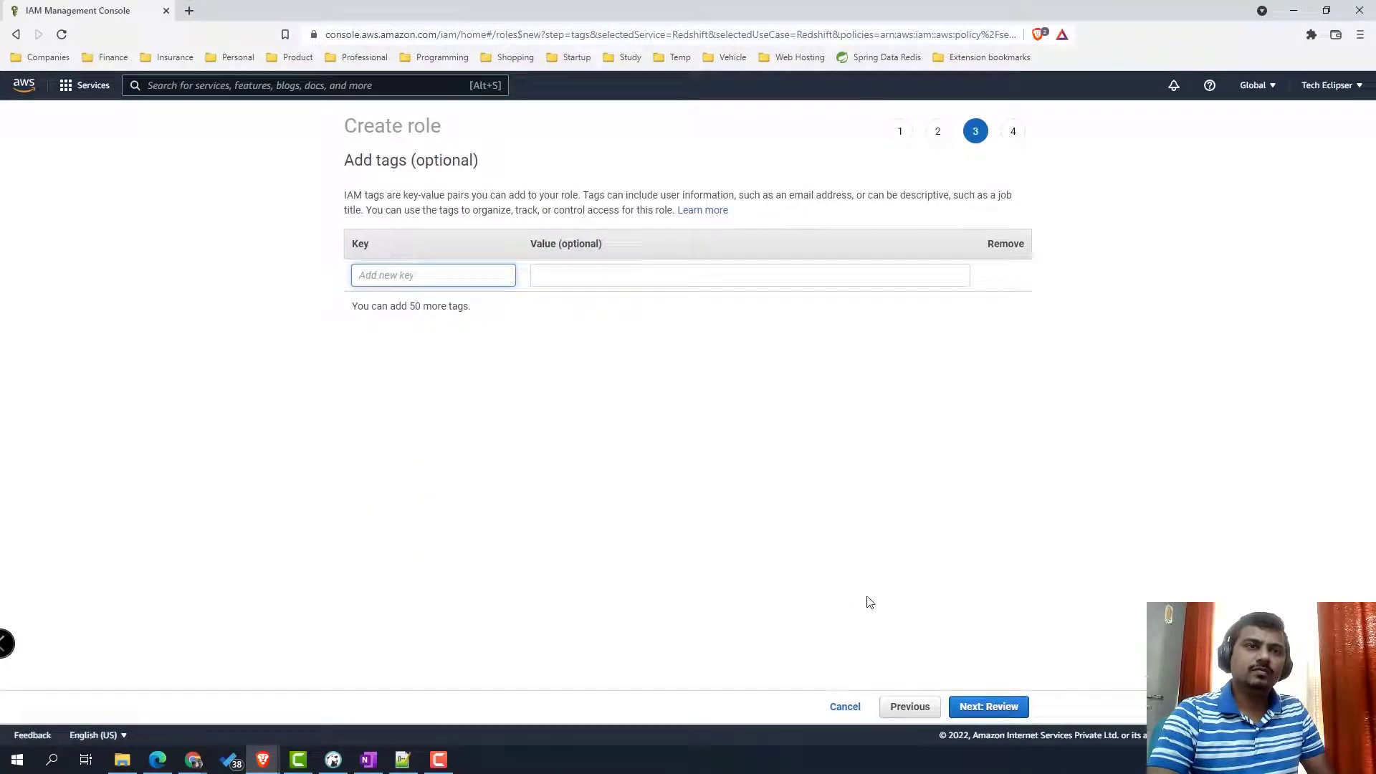
- Create role MyDefaultRedshiftGlueRole with description 'Default Role for Redshift Glue'
click(993, 714)
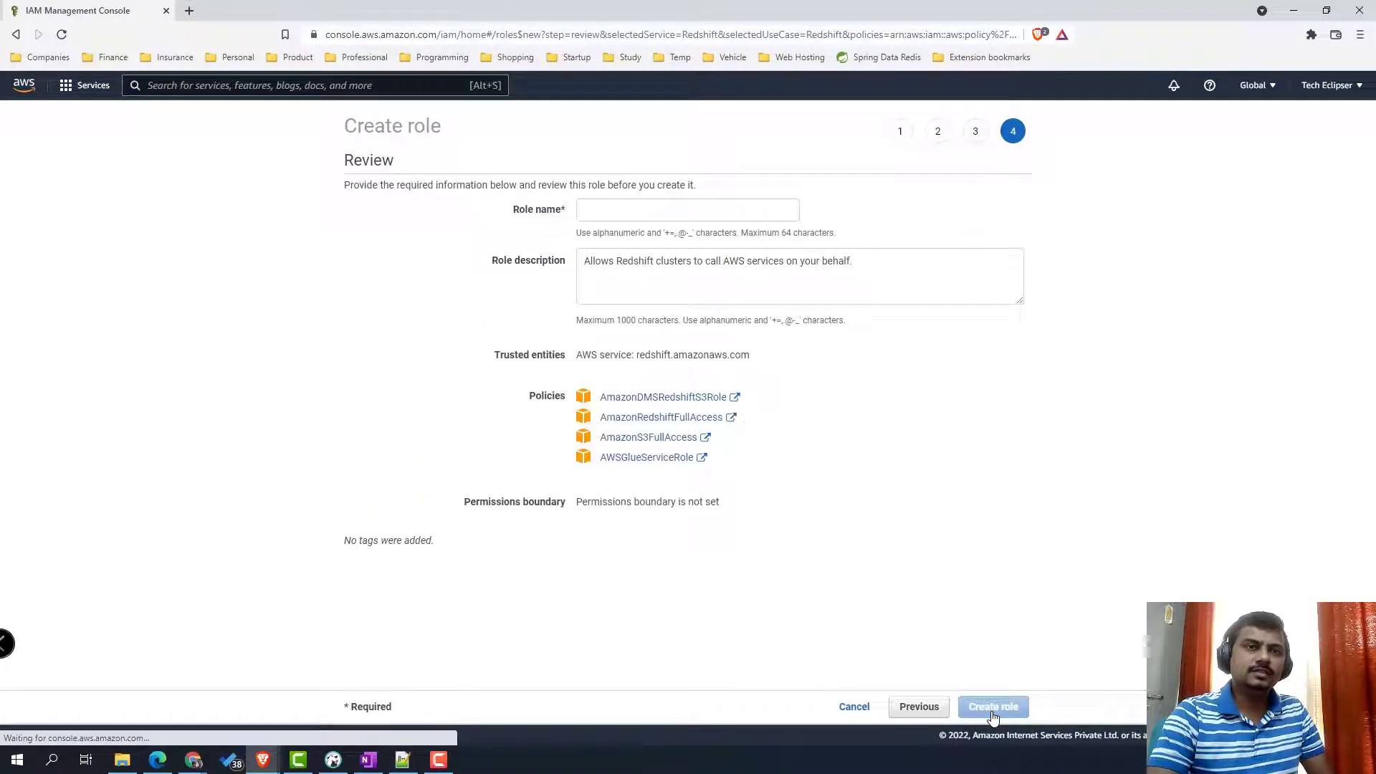
click(640, 211)
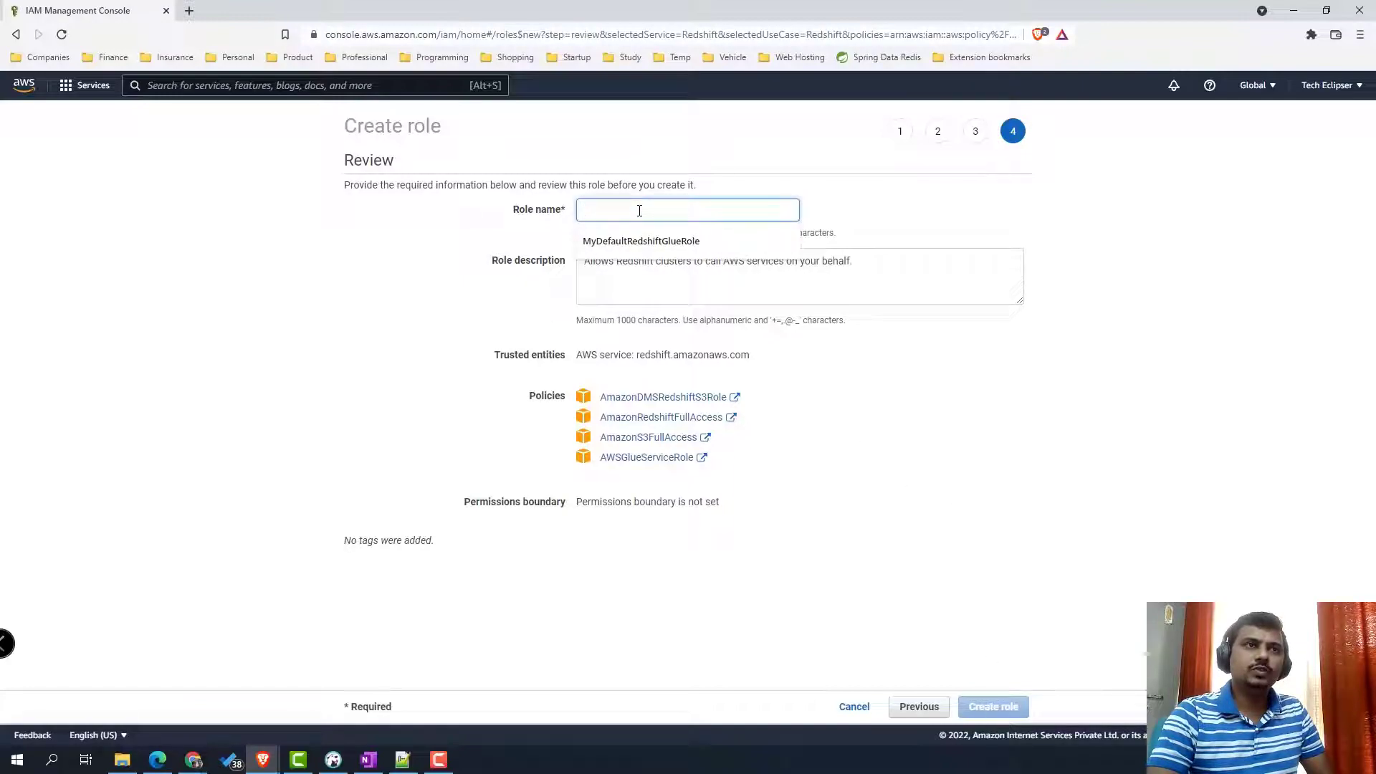
text(MyDefaultRedshiftGlueRole)
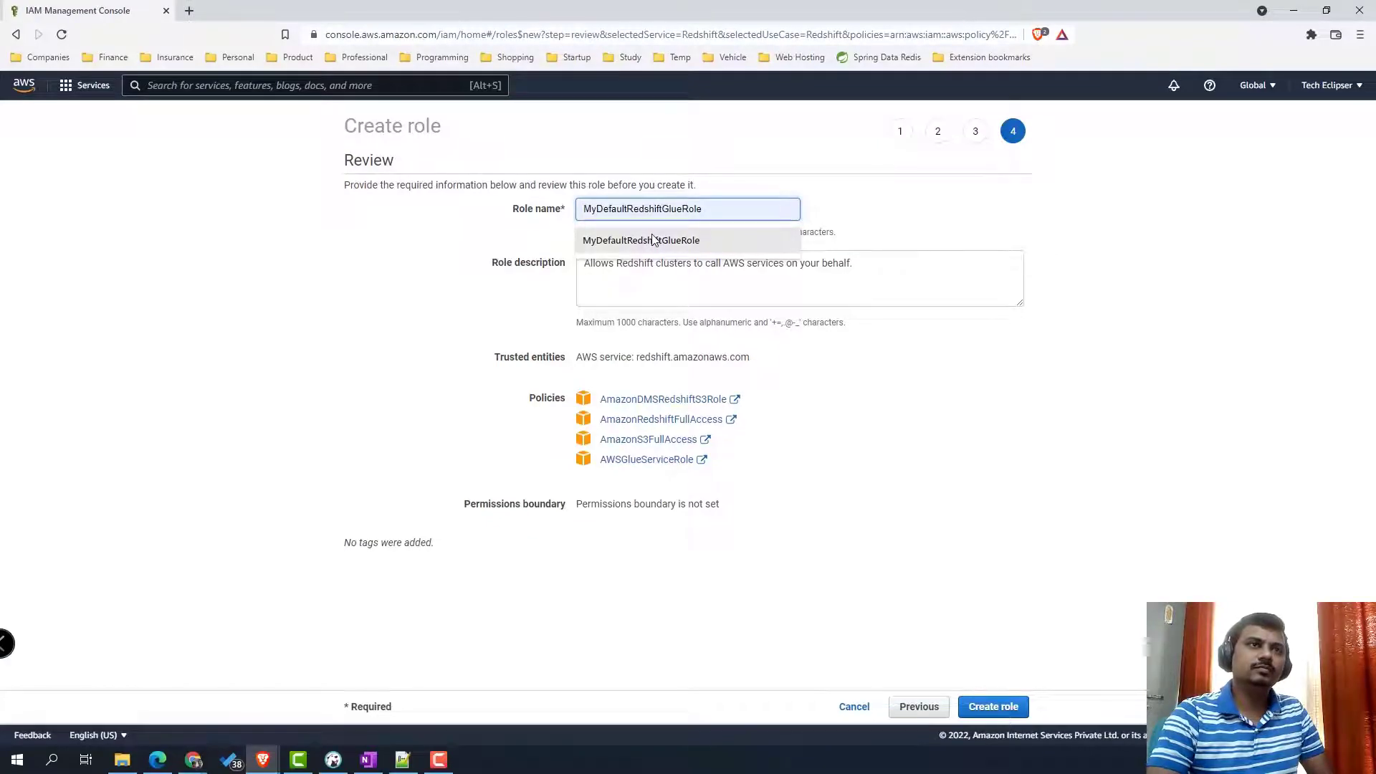
click(654, 240)
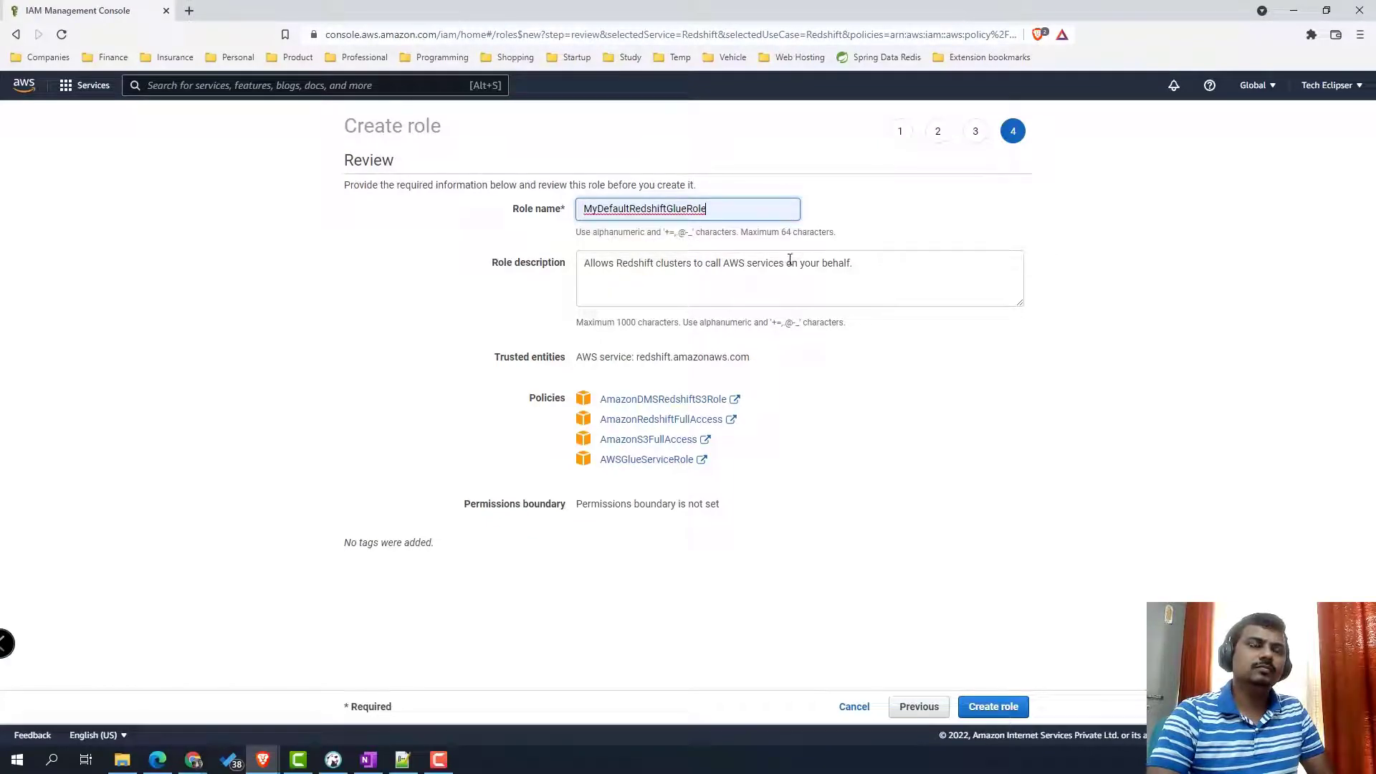
triple_click(862, 268)
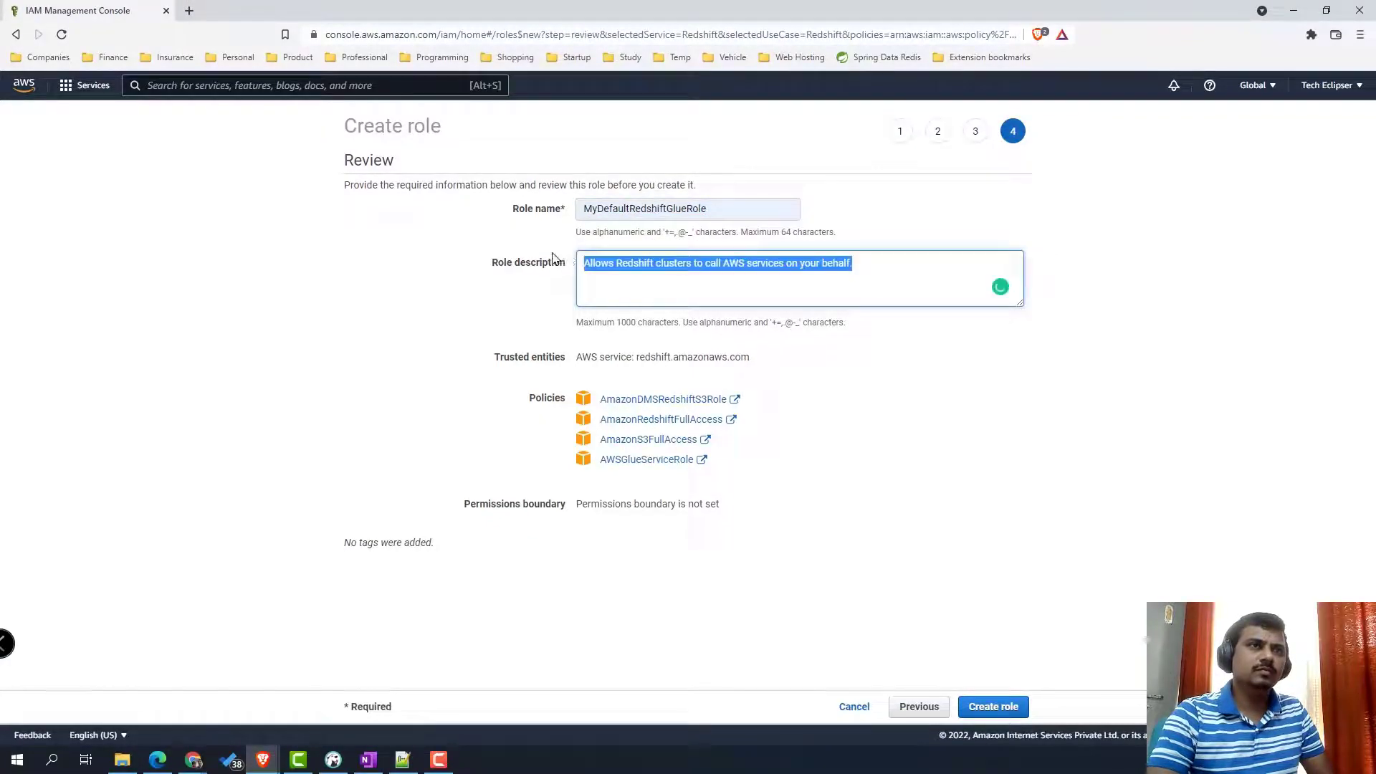
text(Default)
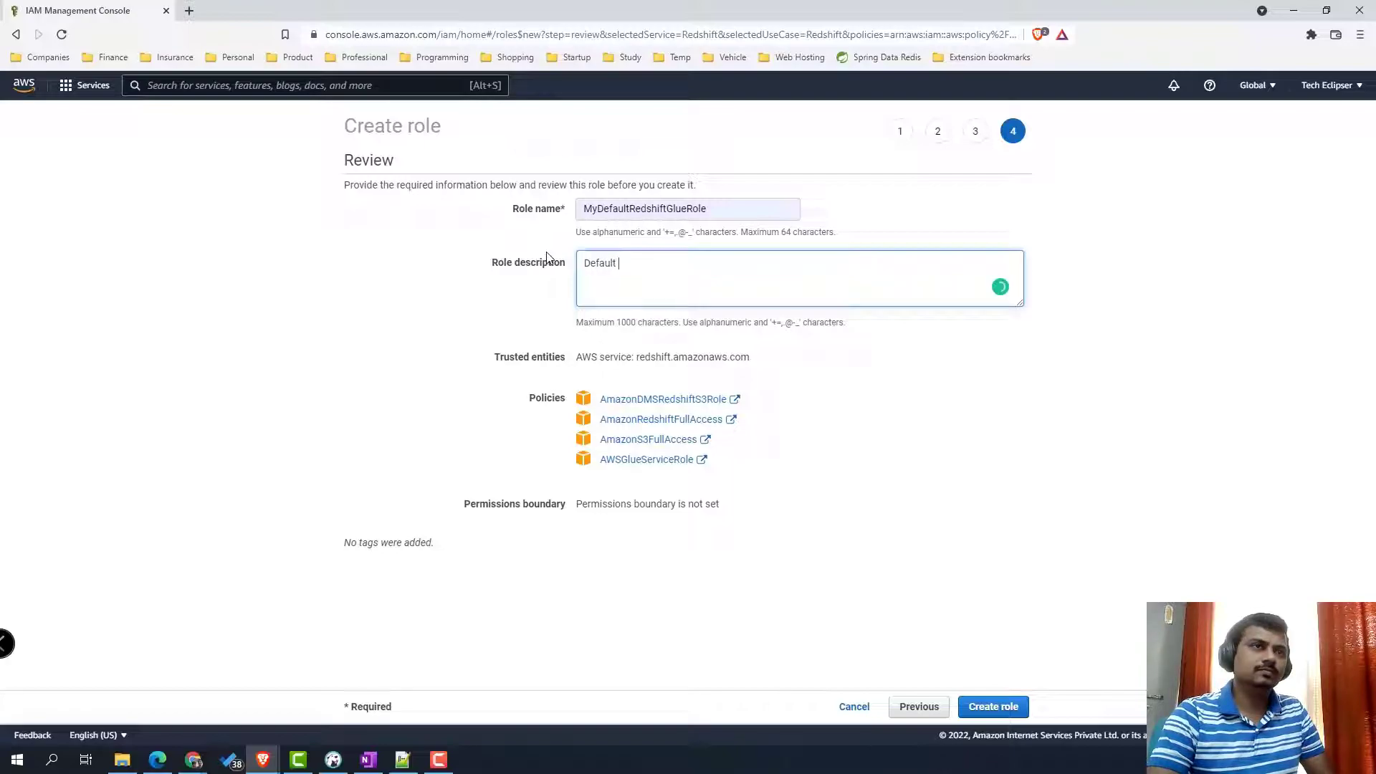
text( Role for Redshi)
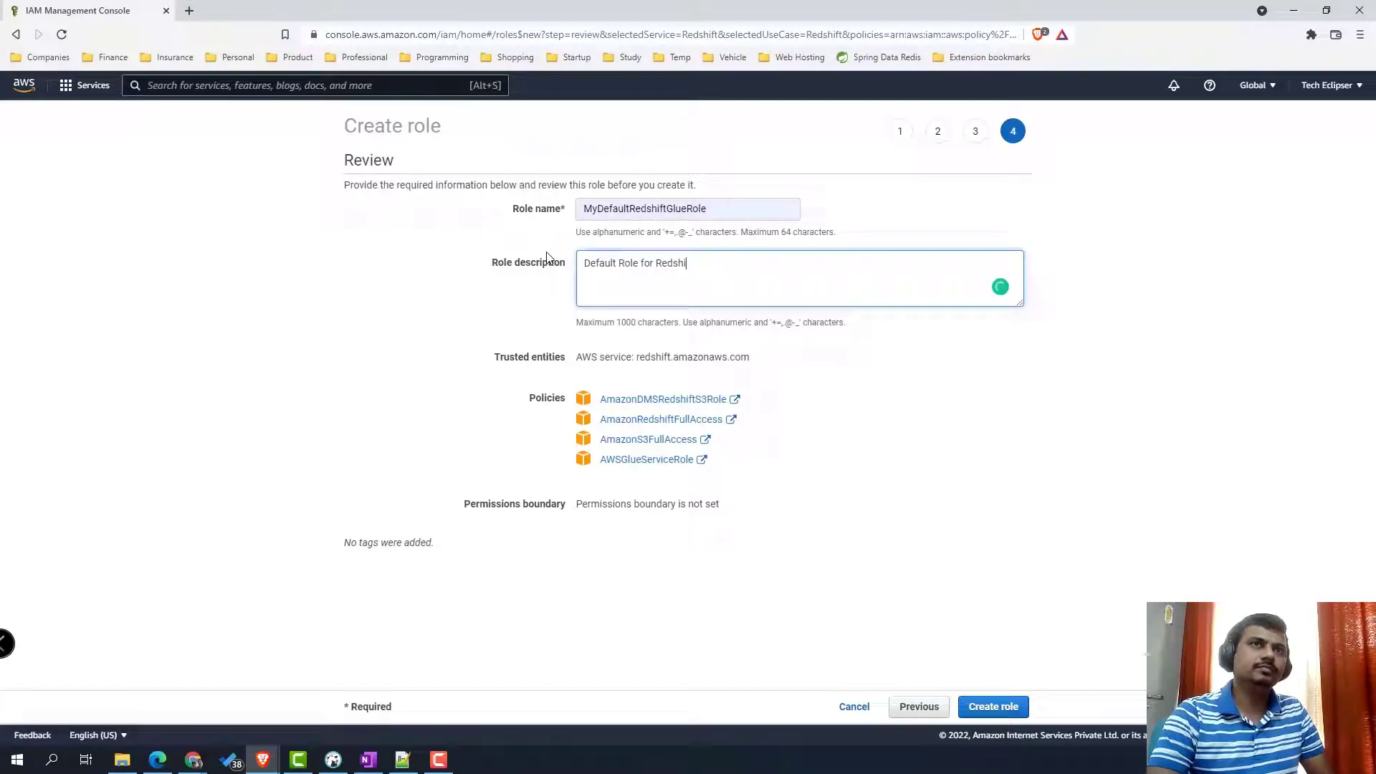
text(ft Glue)
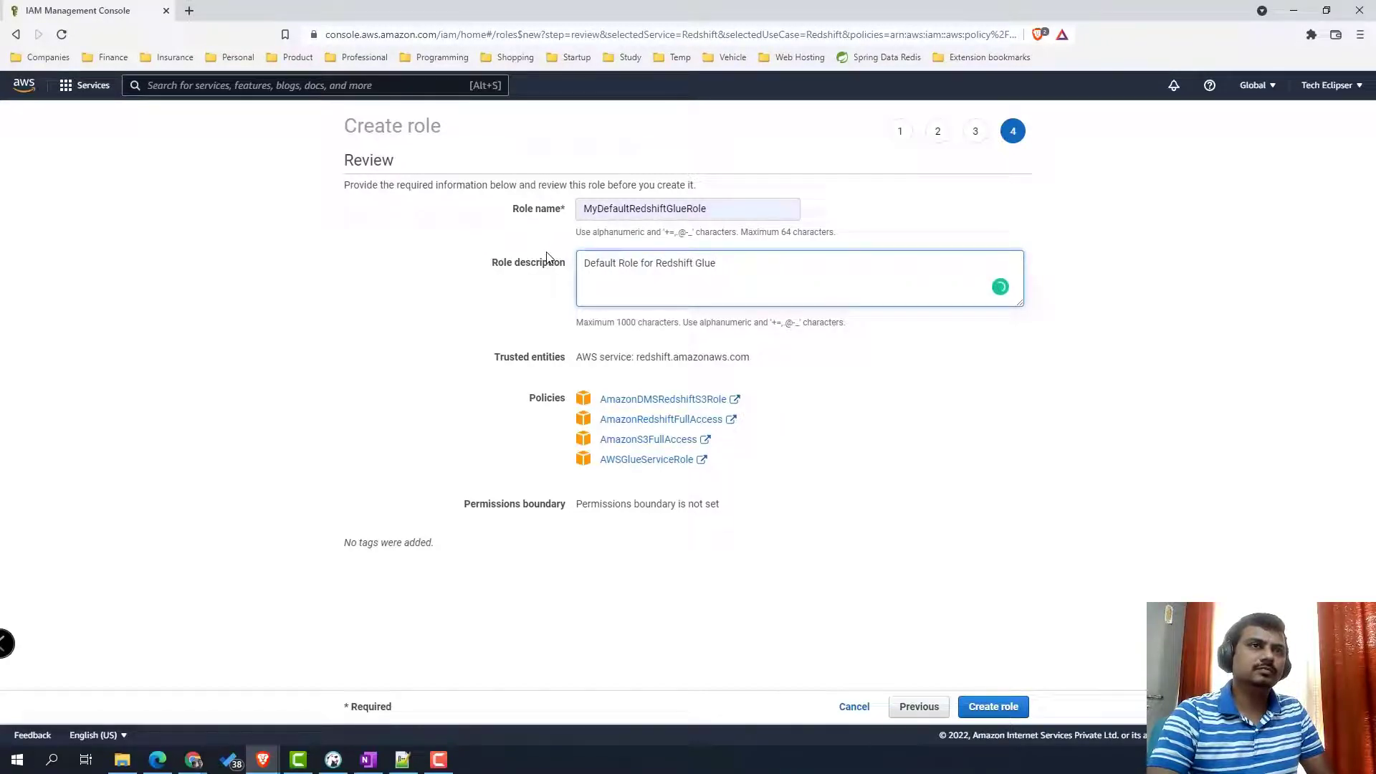
click(1009, 712)
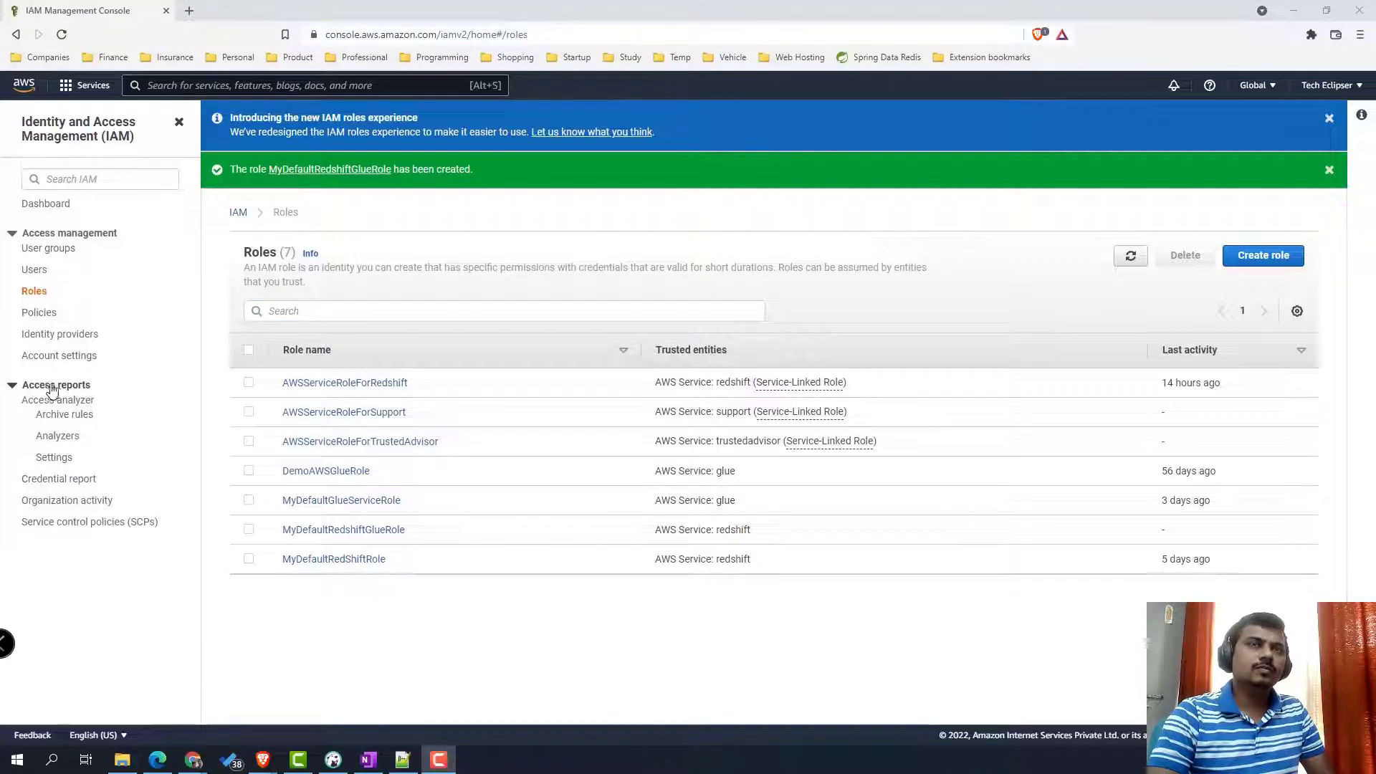
key(alt+Tab)
- Connect to Redshift Demo, browse dev's public schema tables and open a new SQL script
click(24, 132)
click(37, 146)
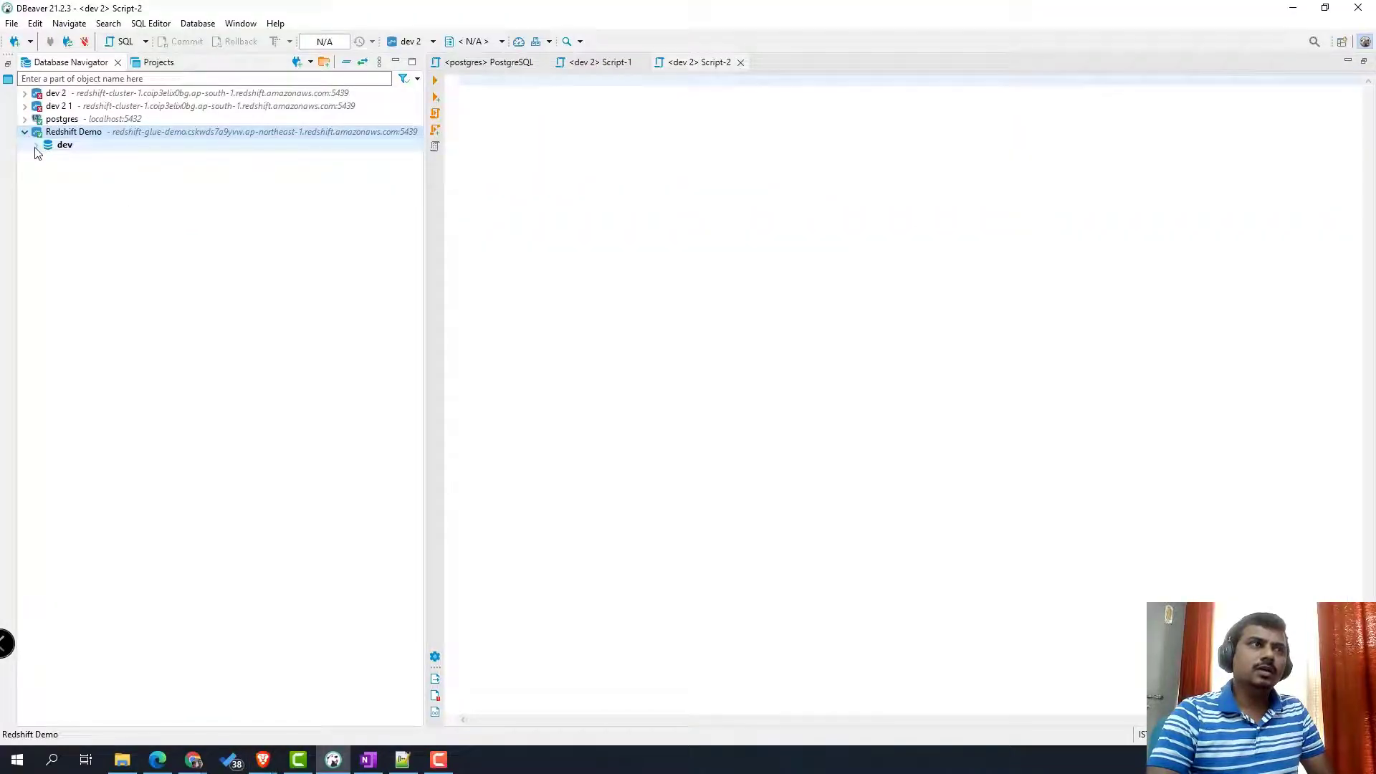
click(47, 158)
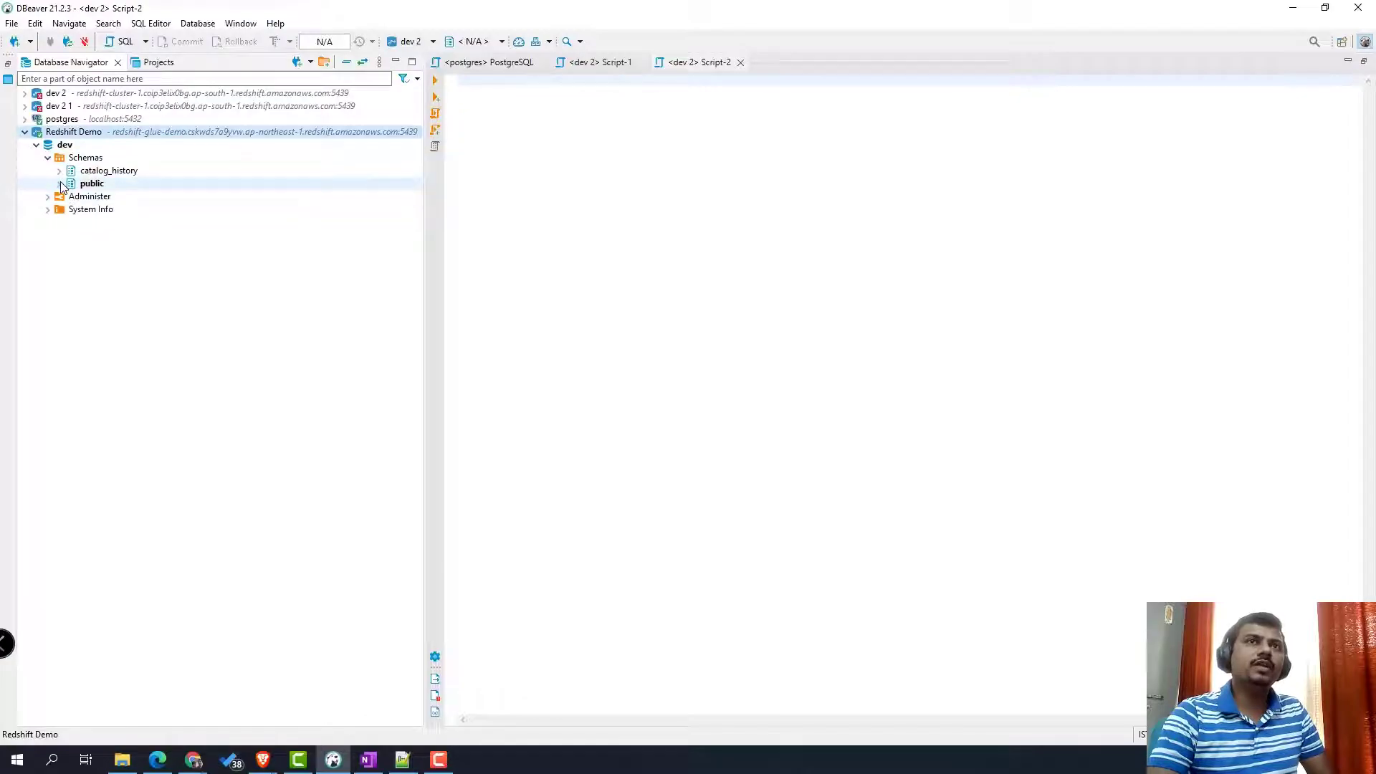
click(86, 184)
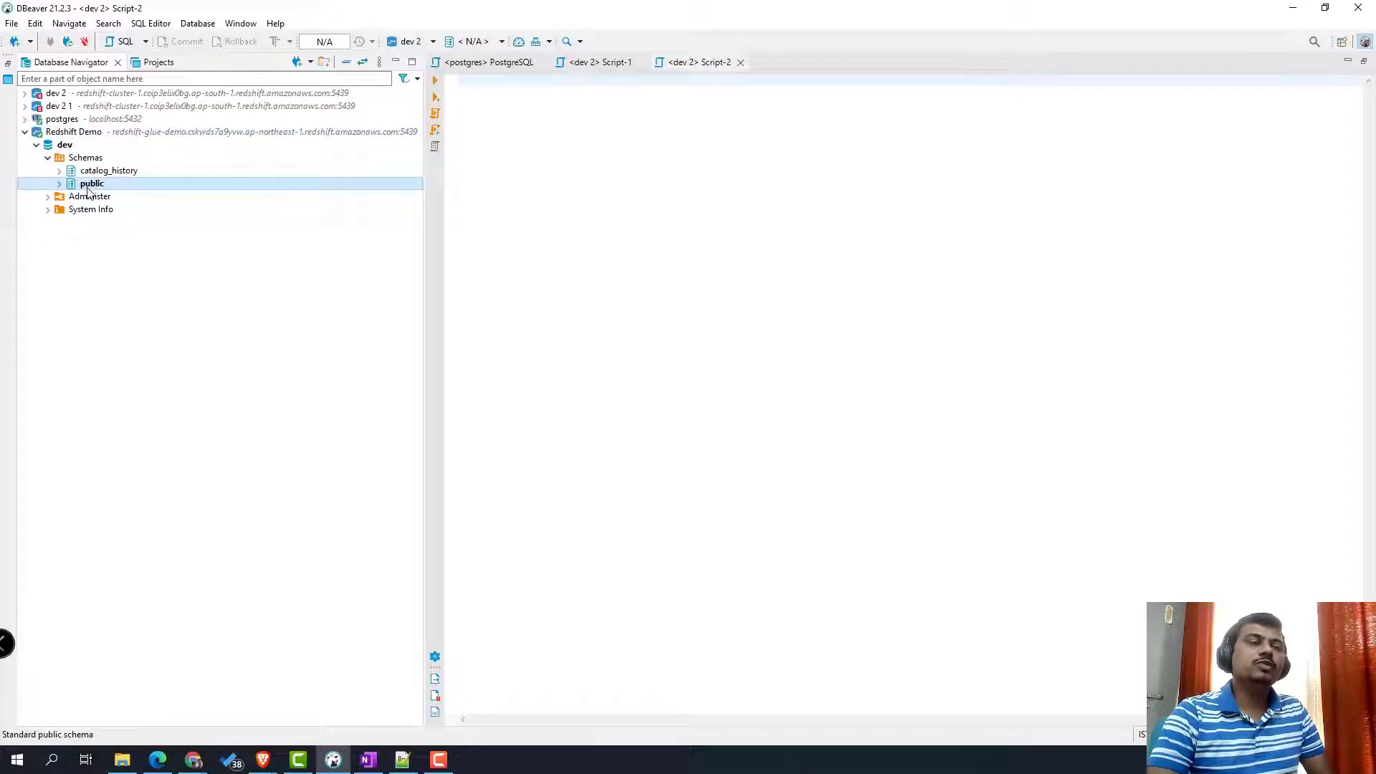
click(124, 41)
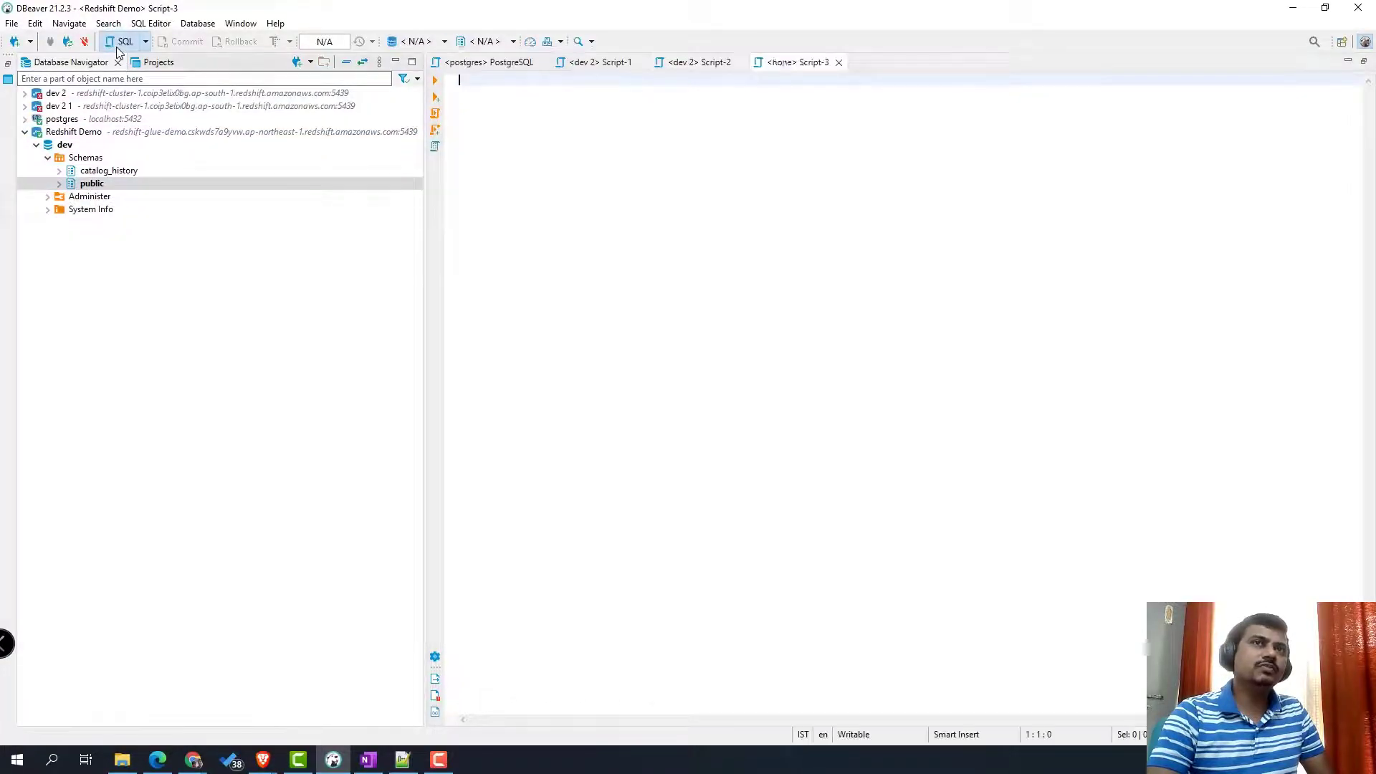
click(59, 184)
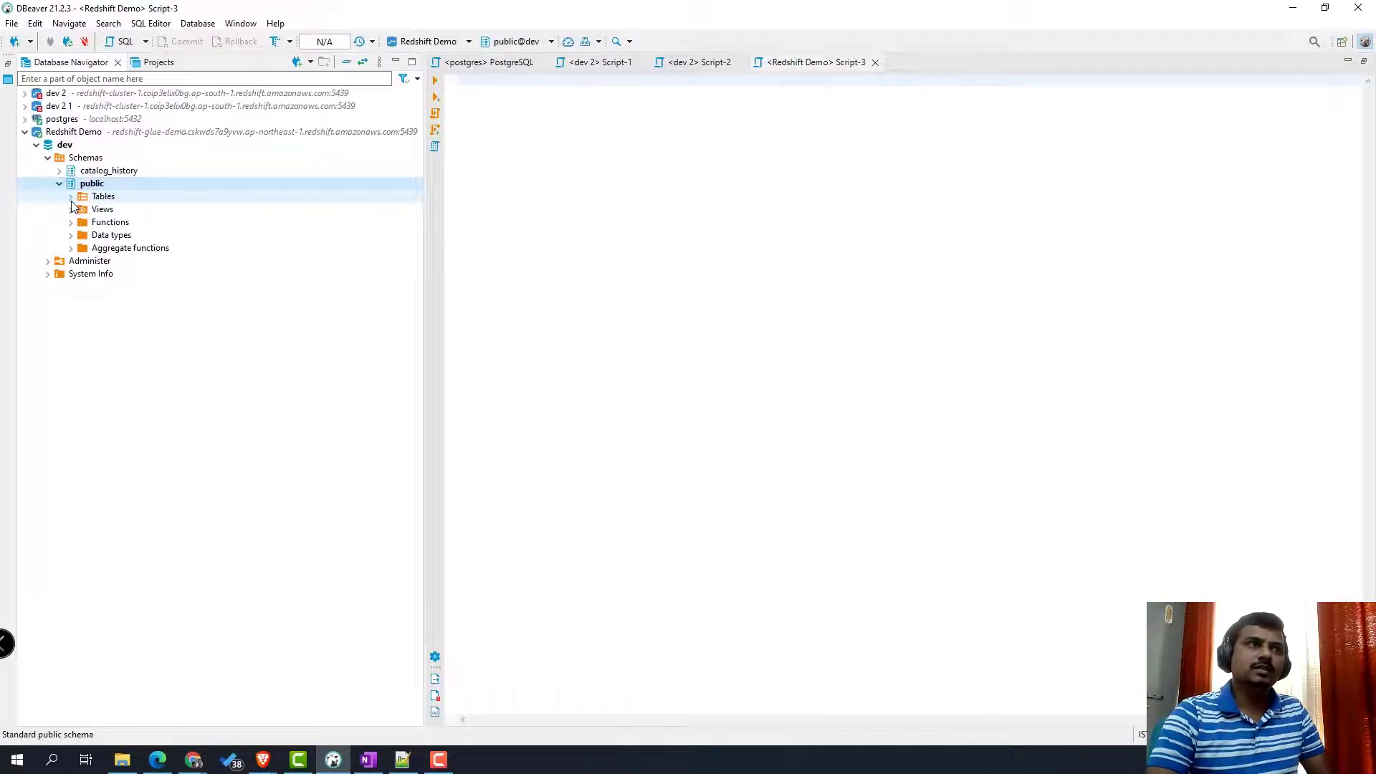
click(69, 197)
- Write and run 'select top 10 * from users u'
click(541, 140)
text(se)
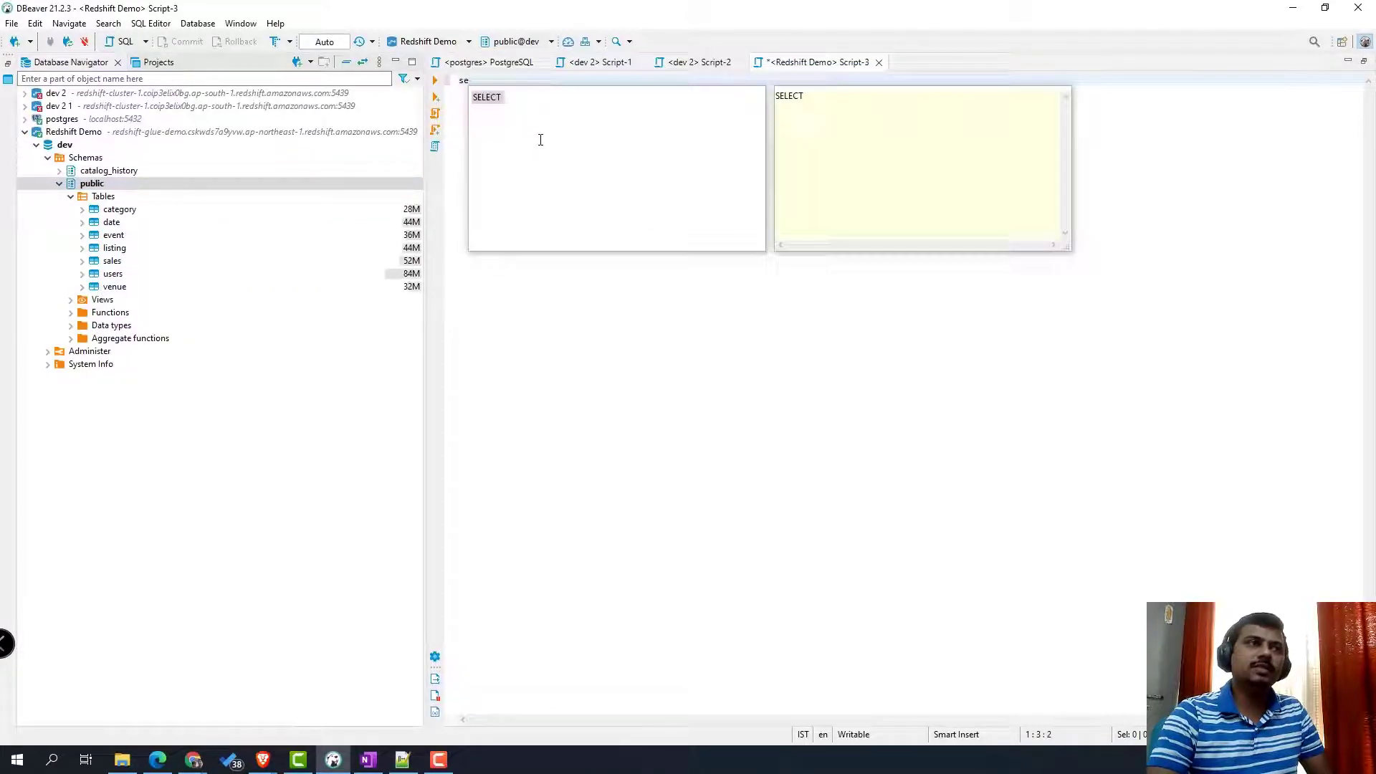
text(lect * from )
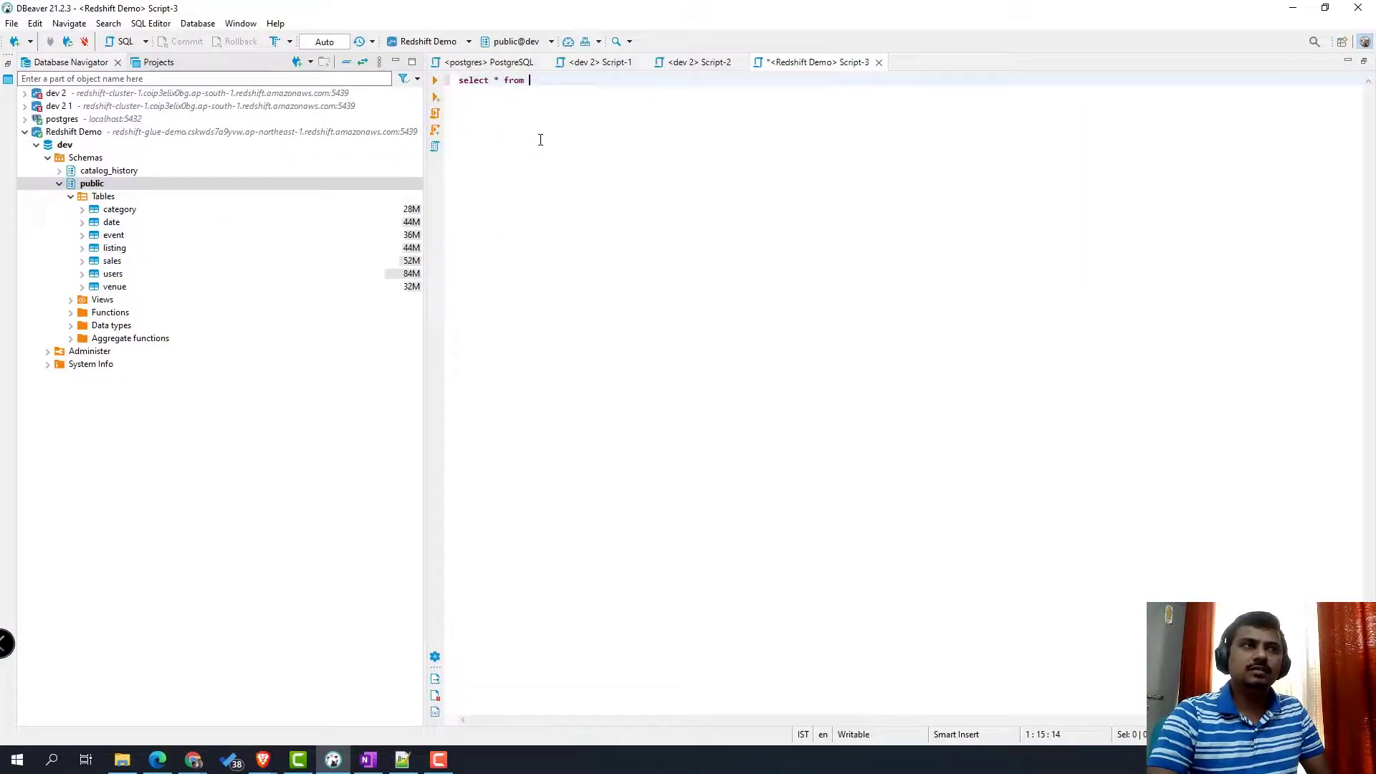
text(users u)
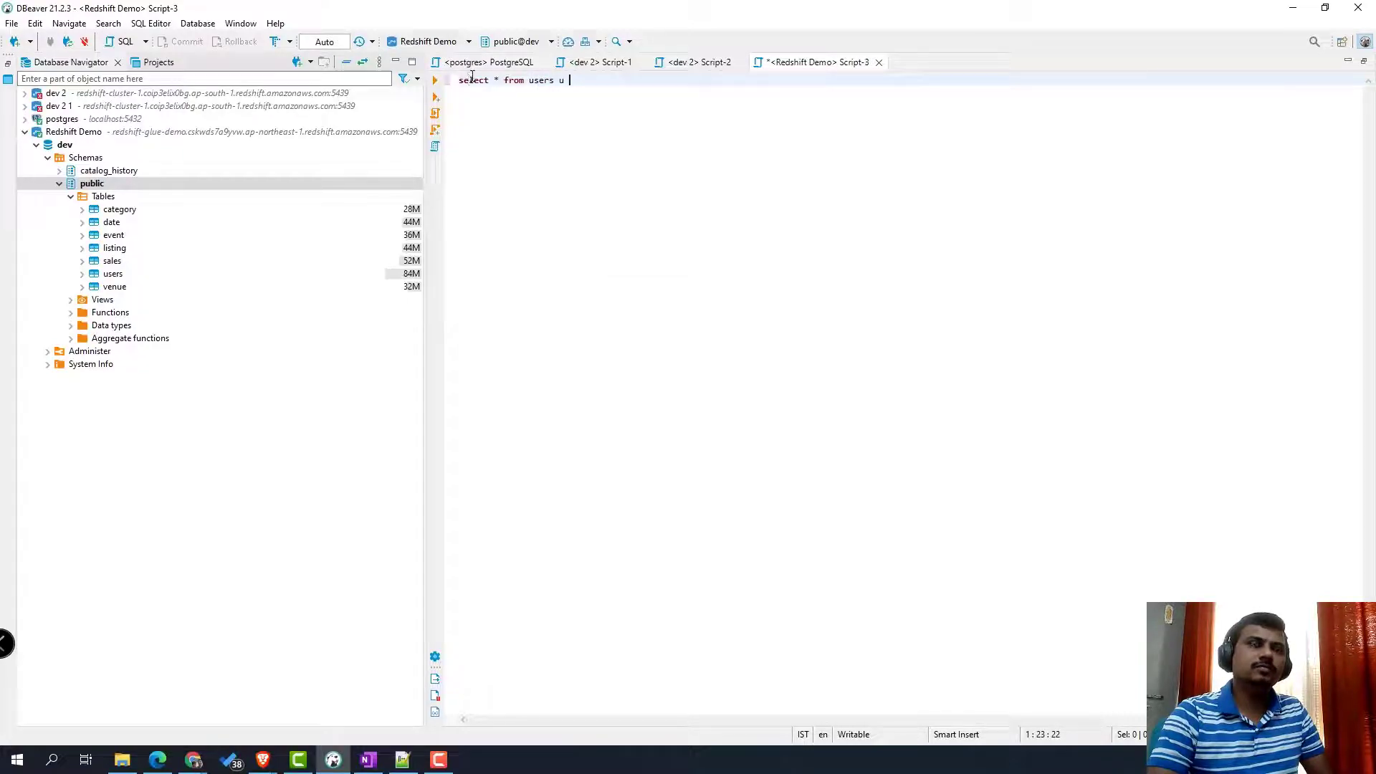
click(503, 81)
key(BackSpace)
text(top 10)
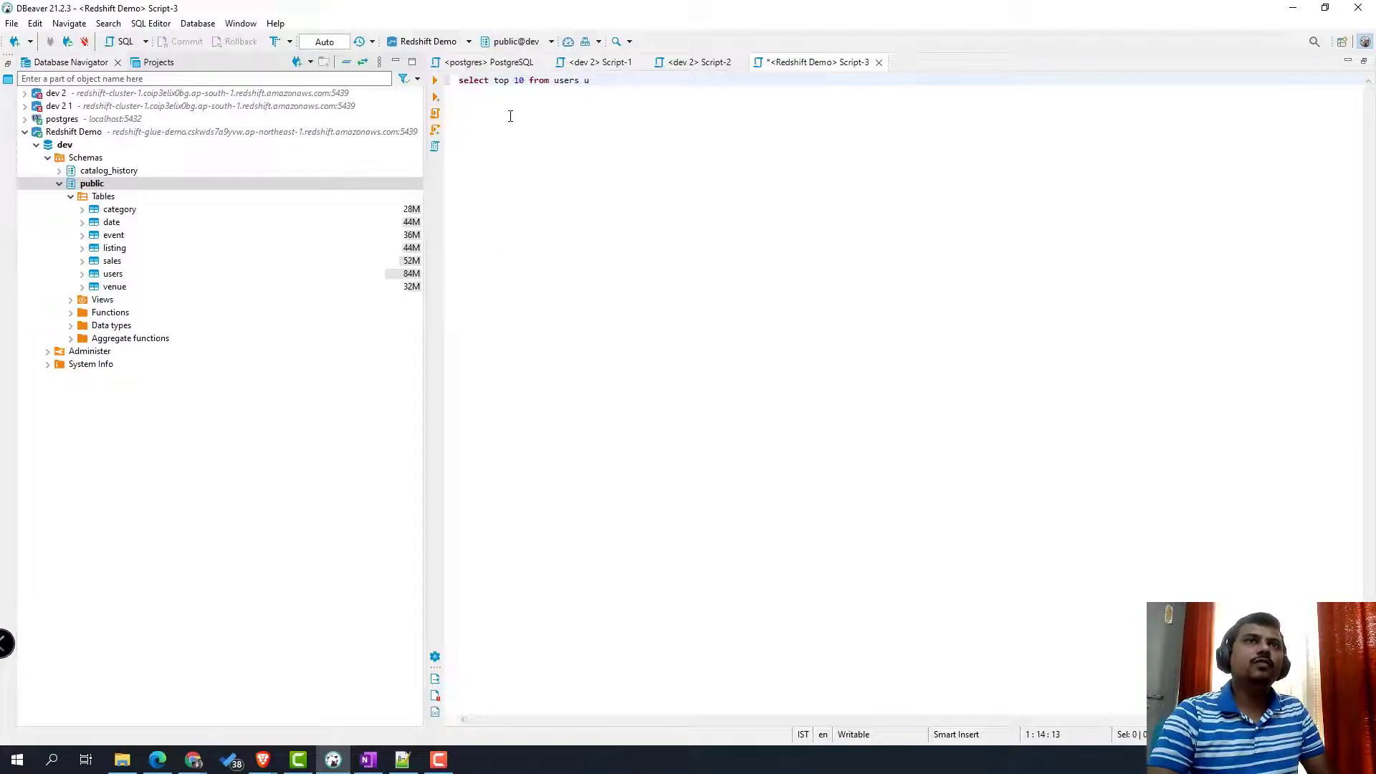
text( *)
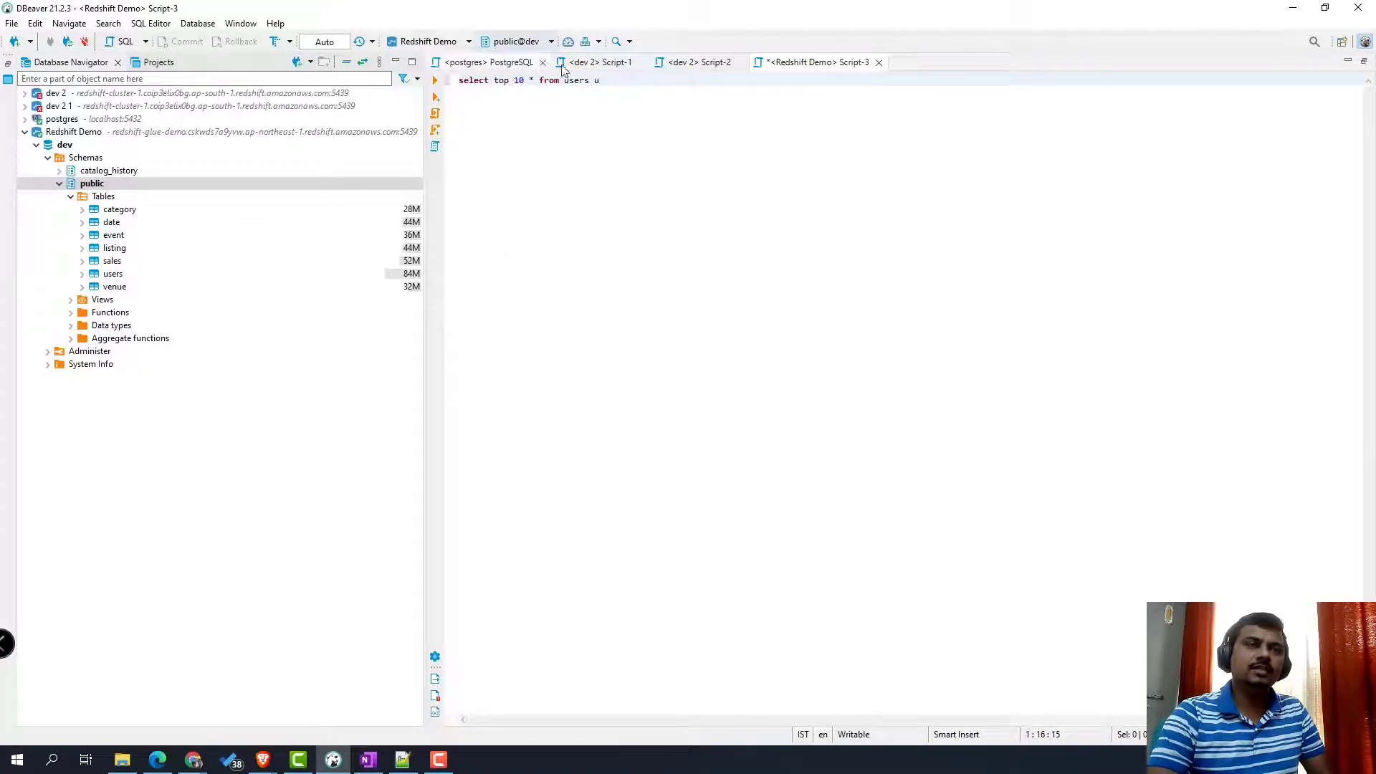
key(BackSpace)
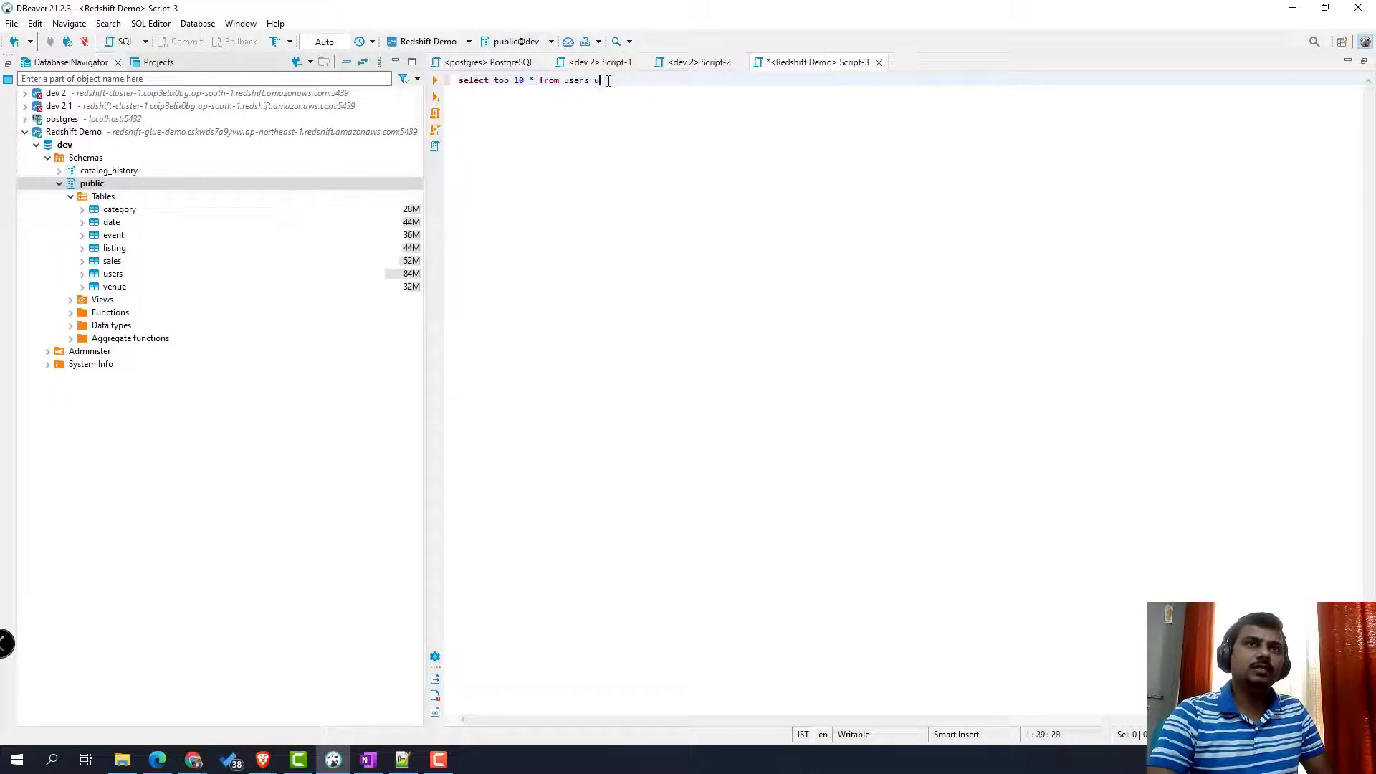
drag(614, 81, 463, 80)
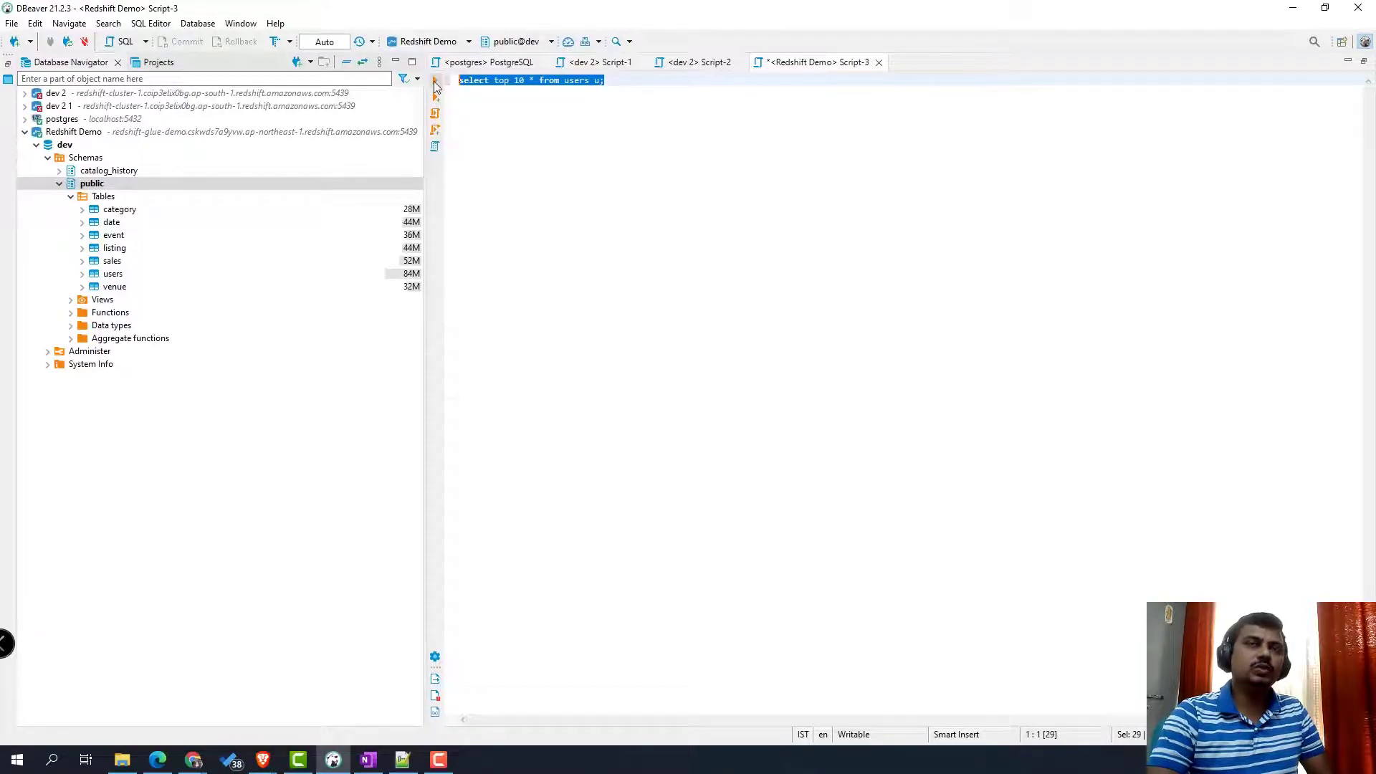
key(ctrl+Return)
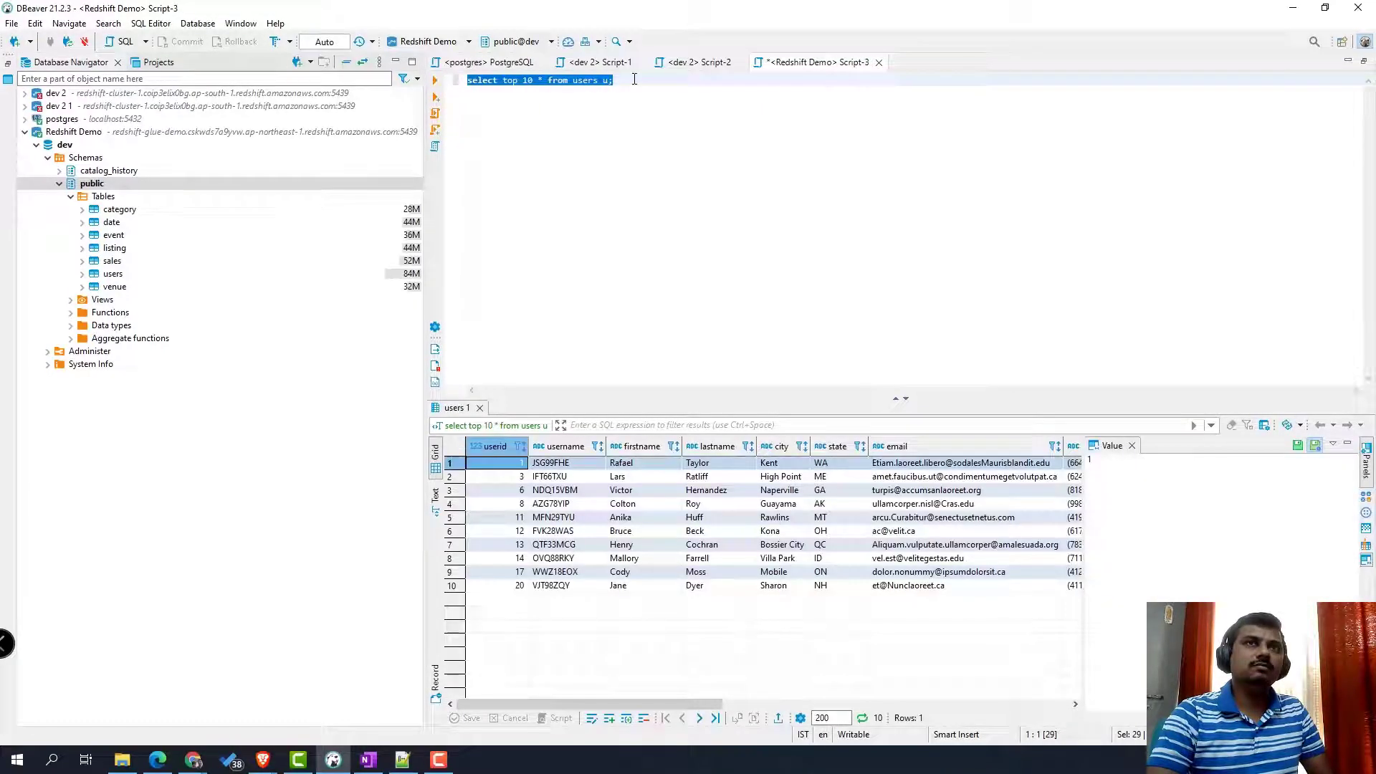
- Add and run a top-10 sales query, then begin typing the users–sales inner join
click(631, 80)
key(Return)
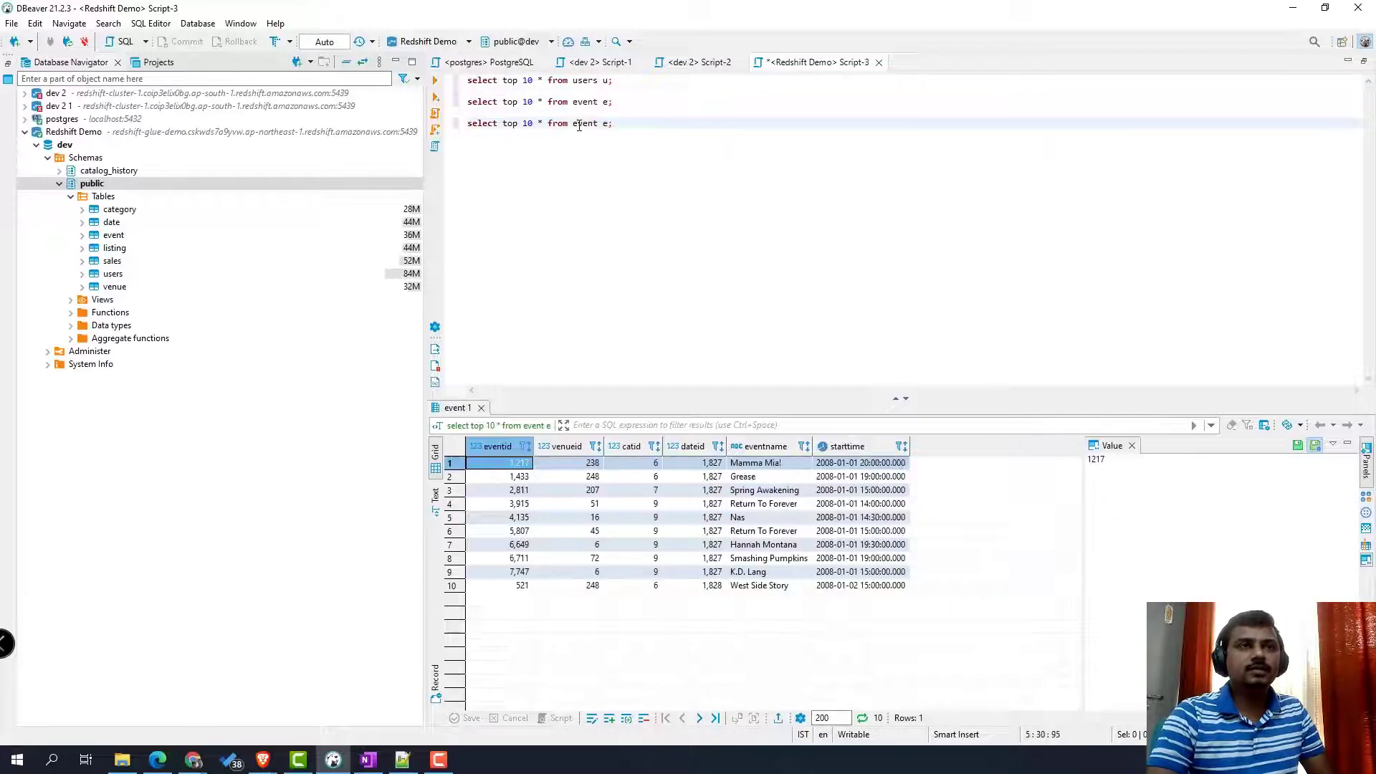
double_click(585, 123)
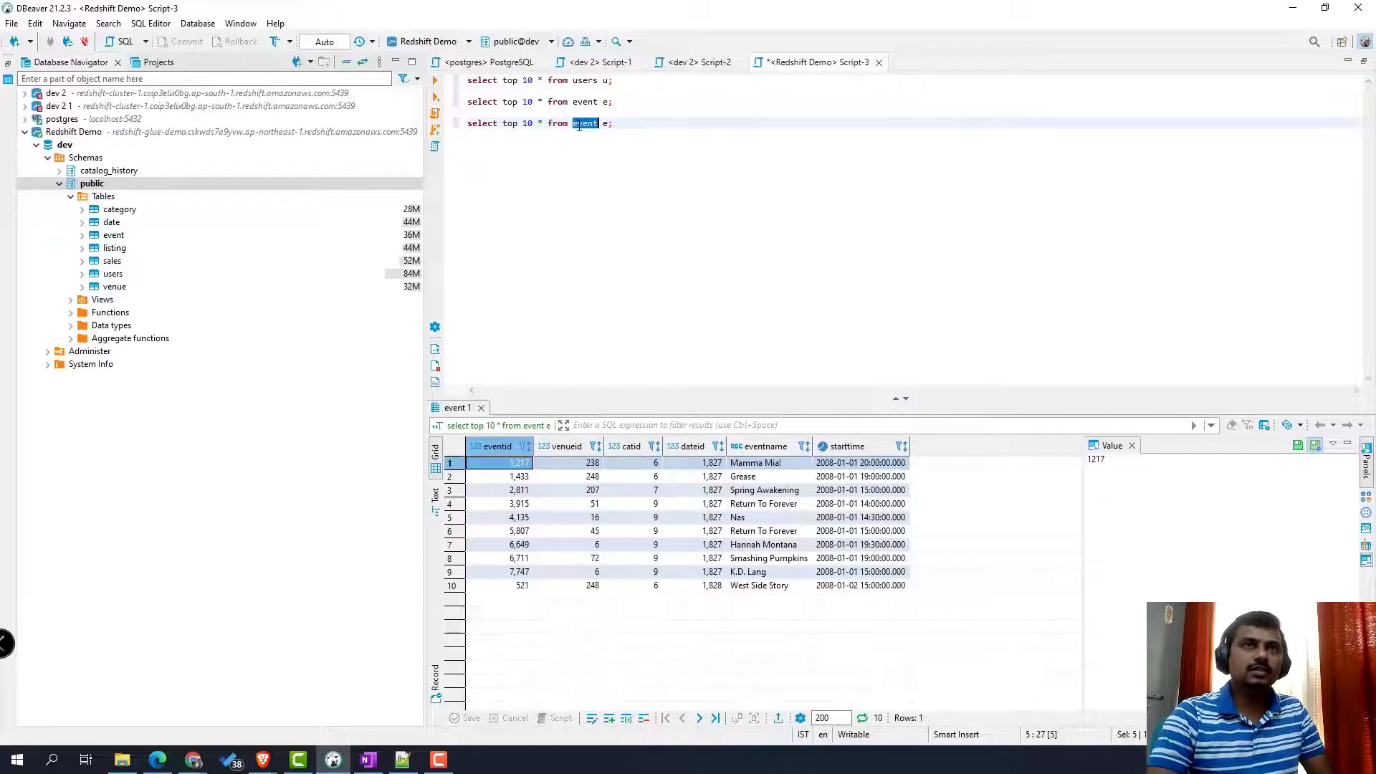
text(sale)
key(Return)
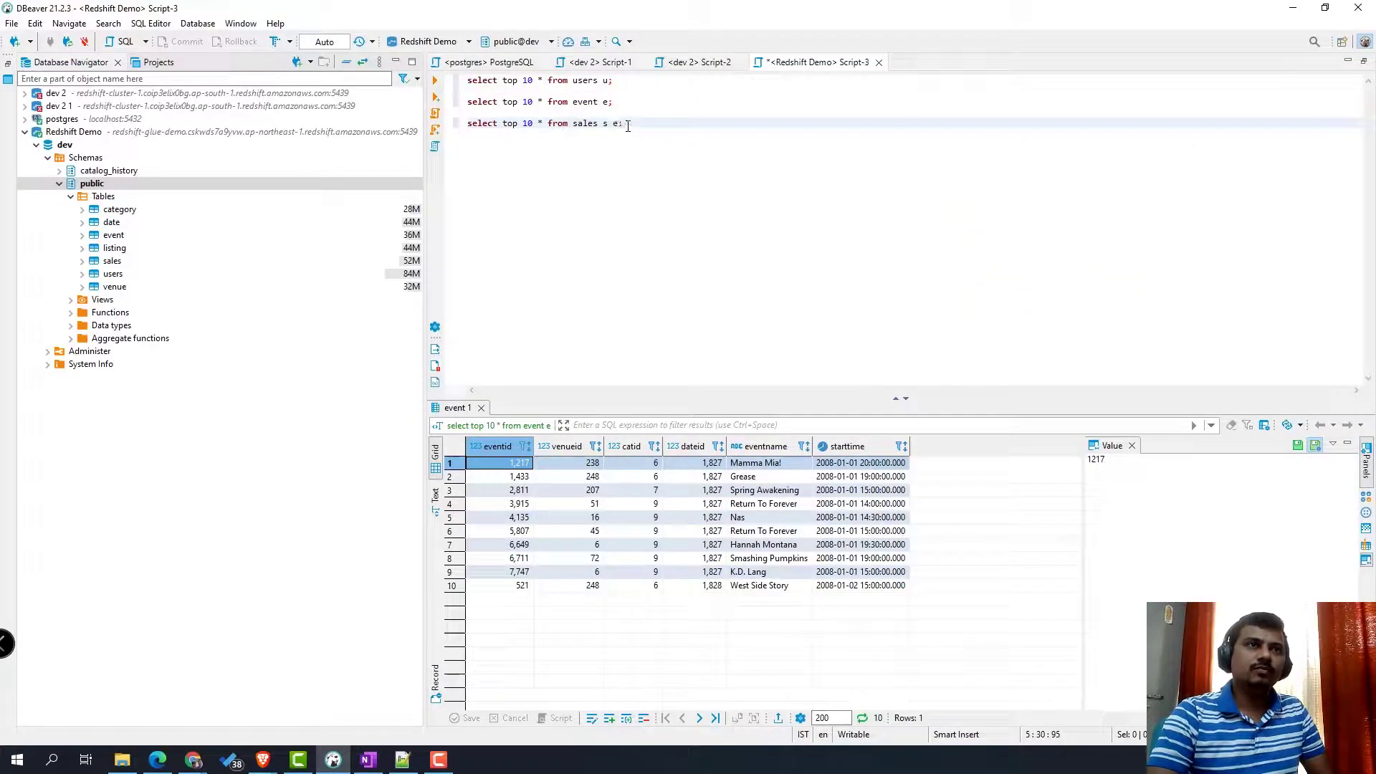
key(ctrl+Return)
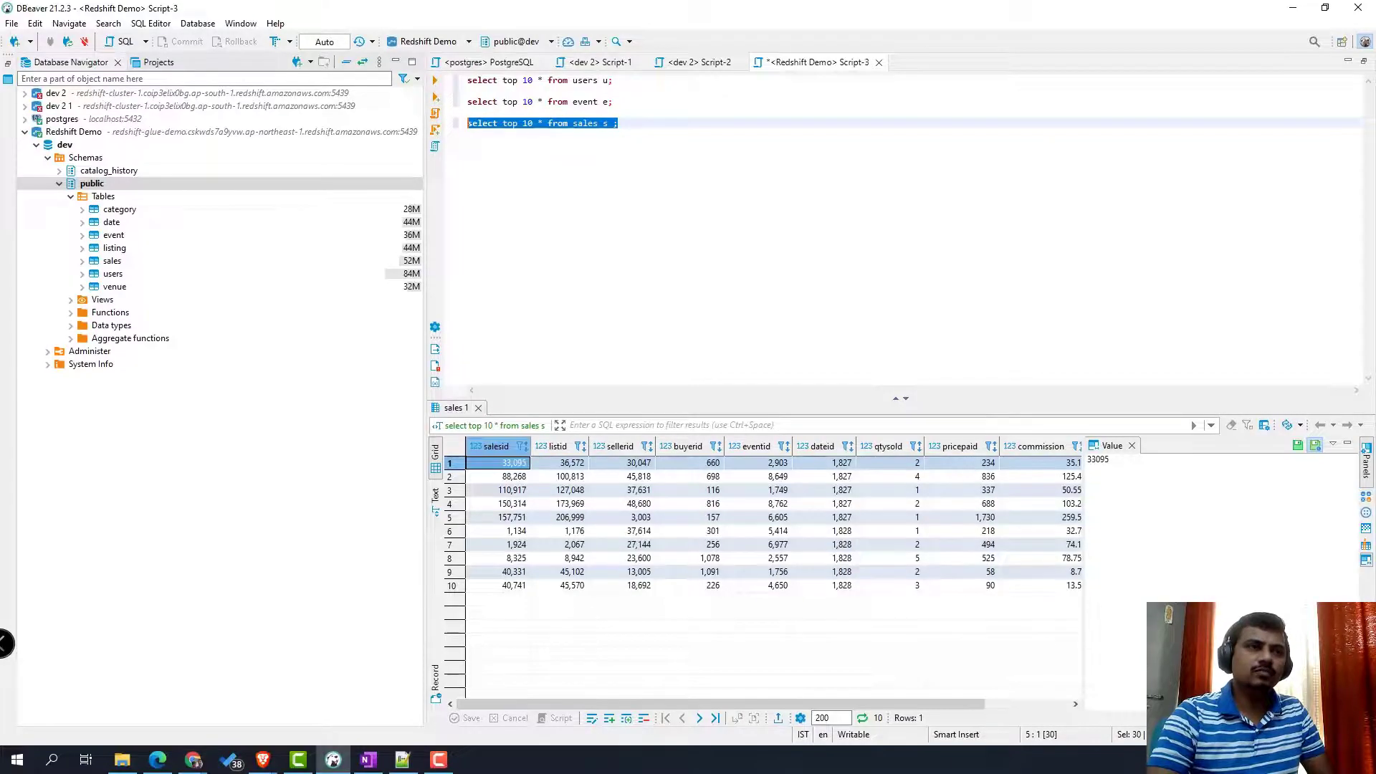
key(Return)
key(Return)
text(select * )
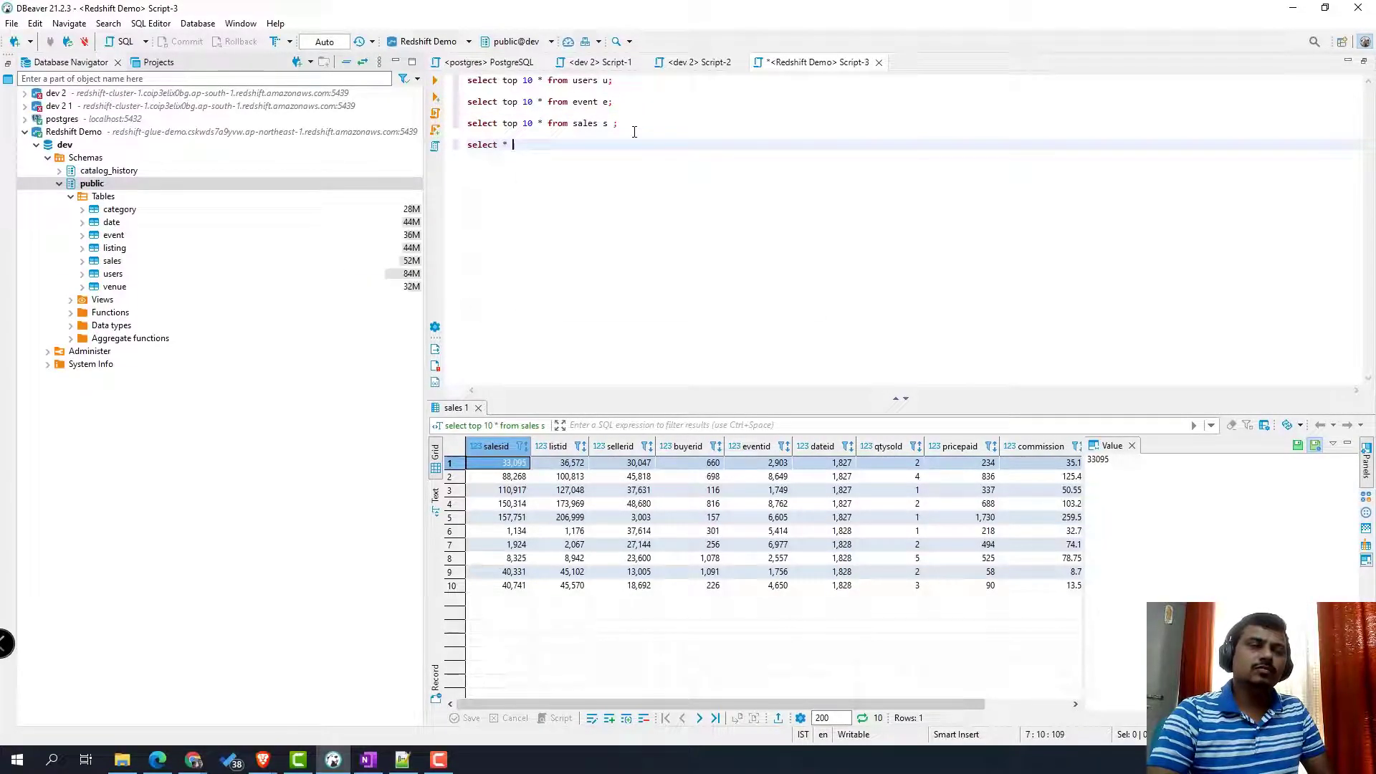
text(from users u inner jo)
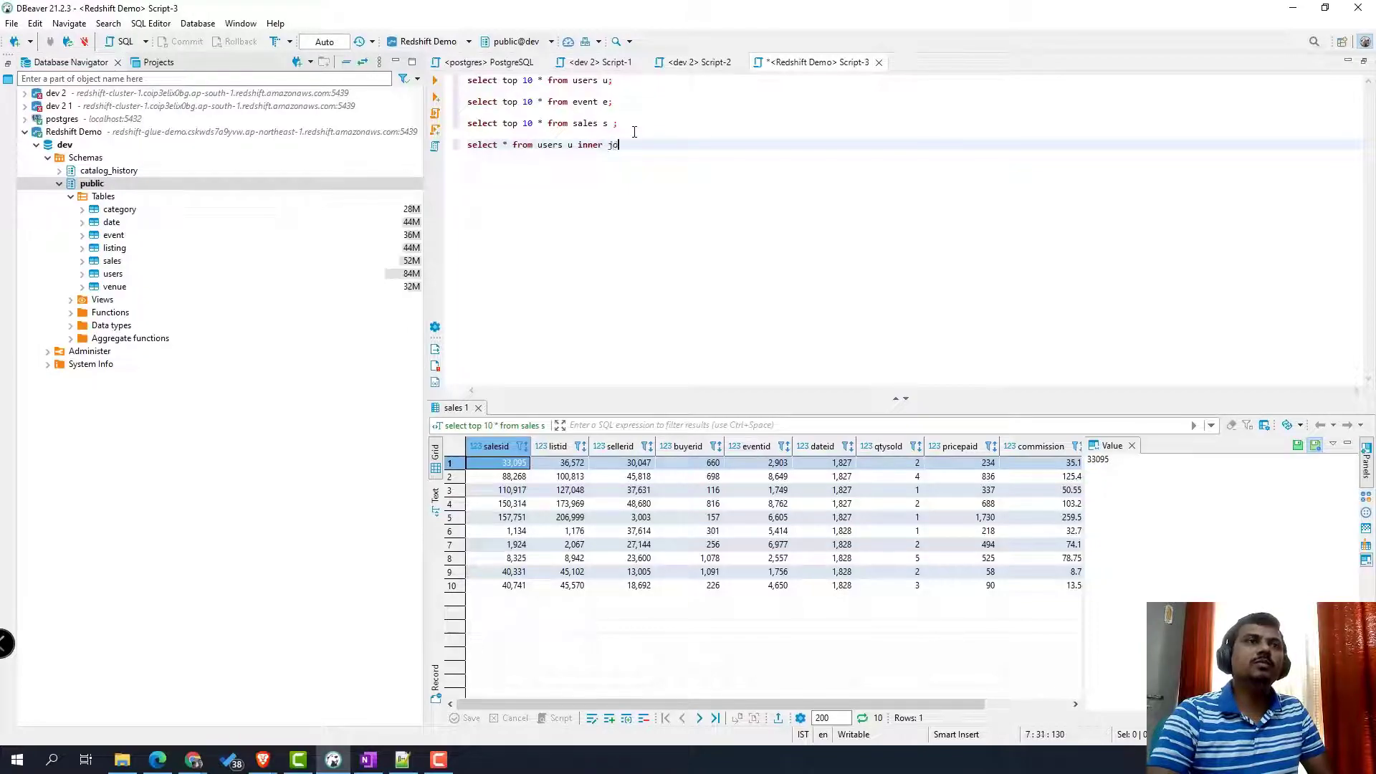
text(in sa)
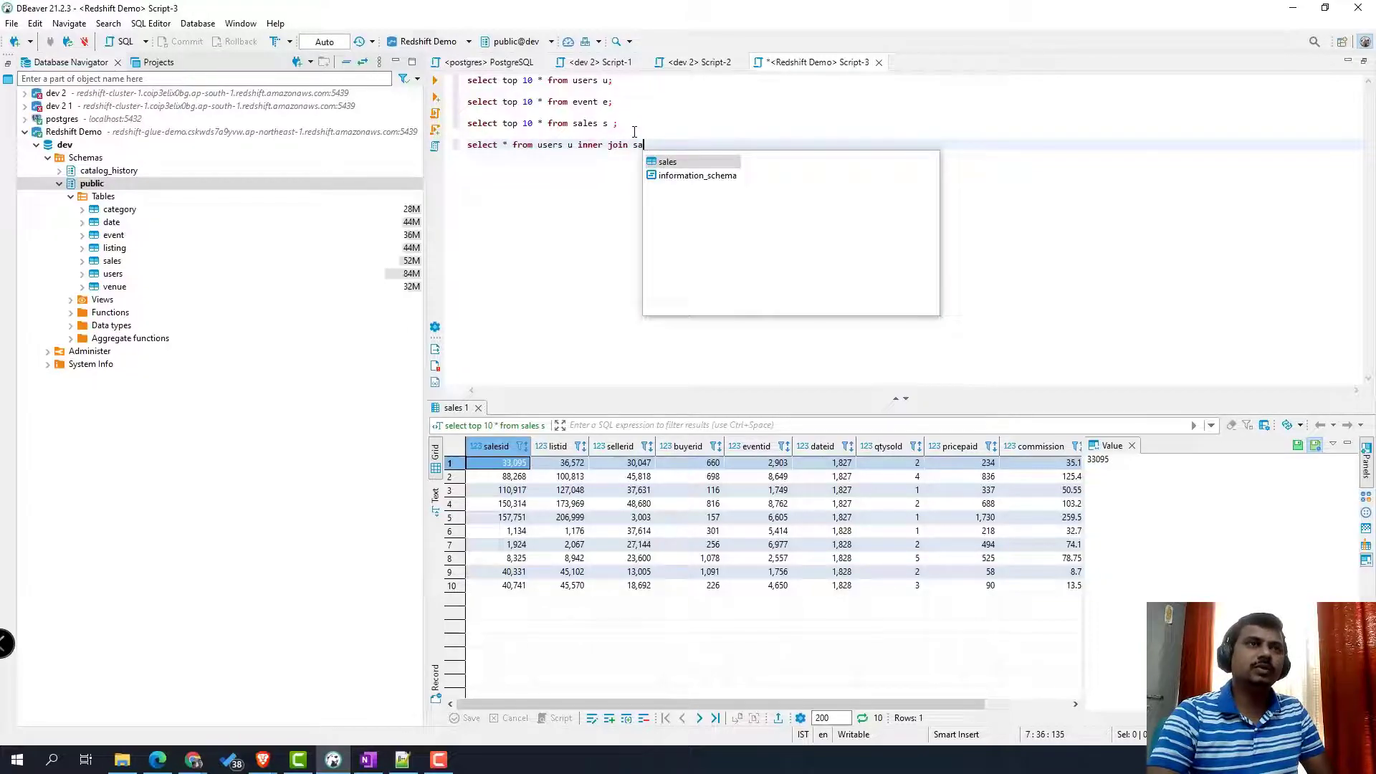
text(les s on )
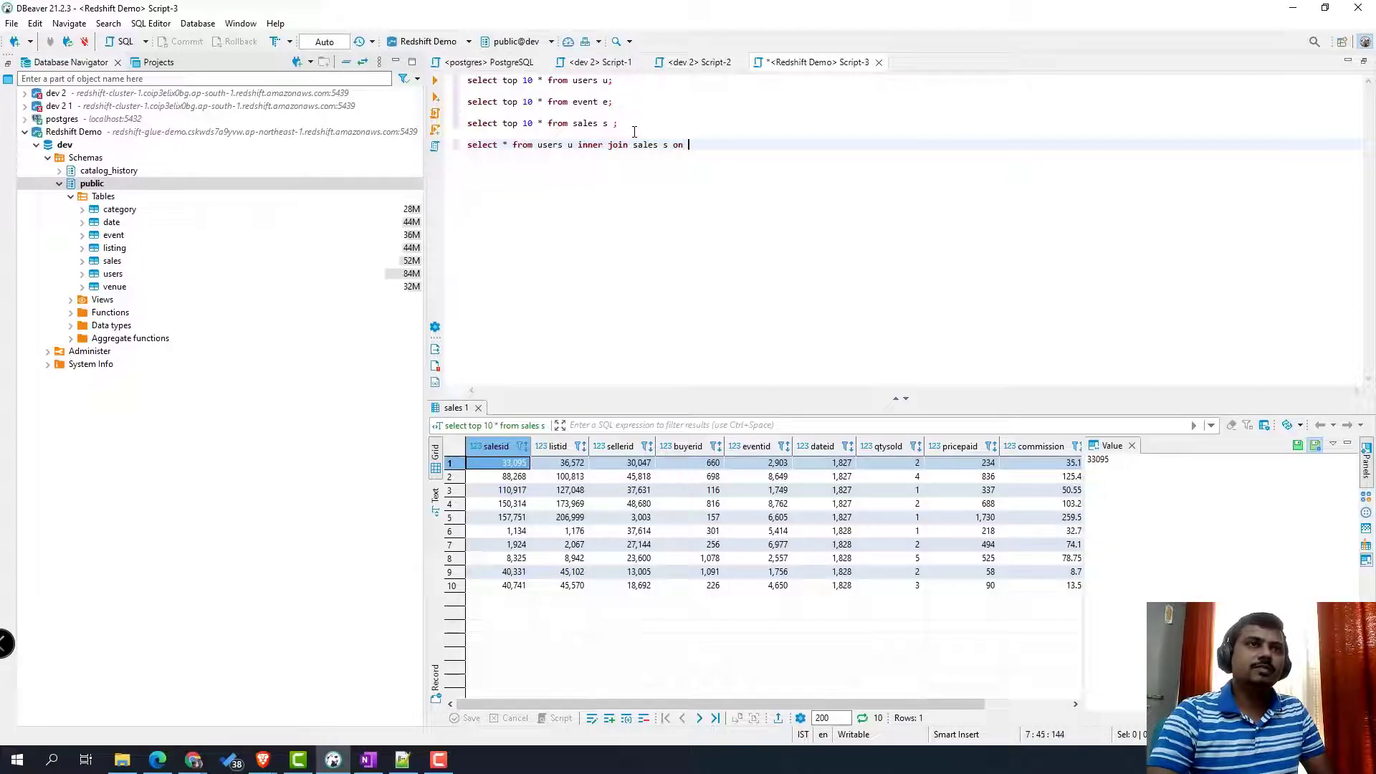
text(u)
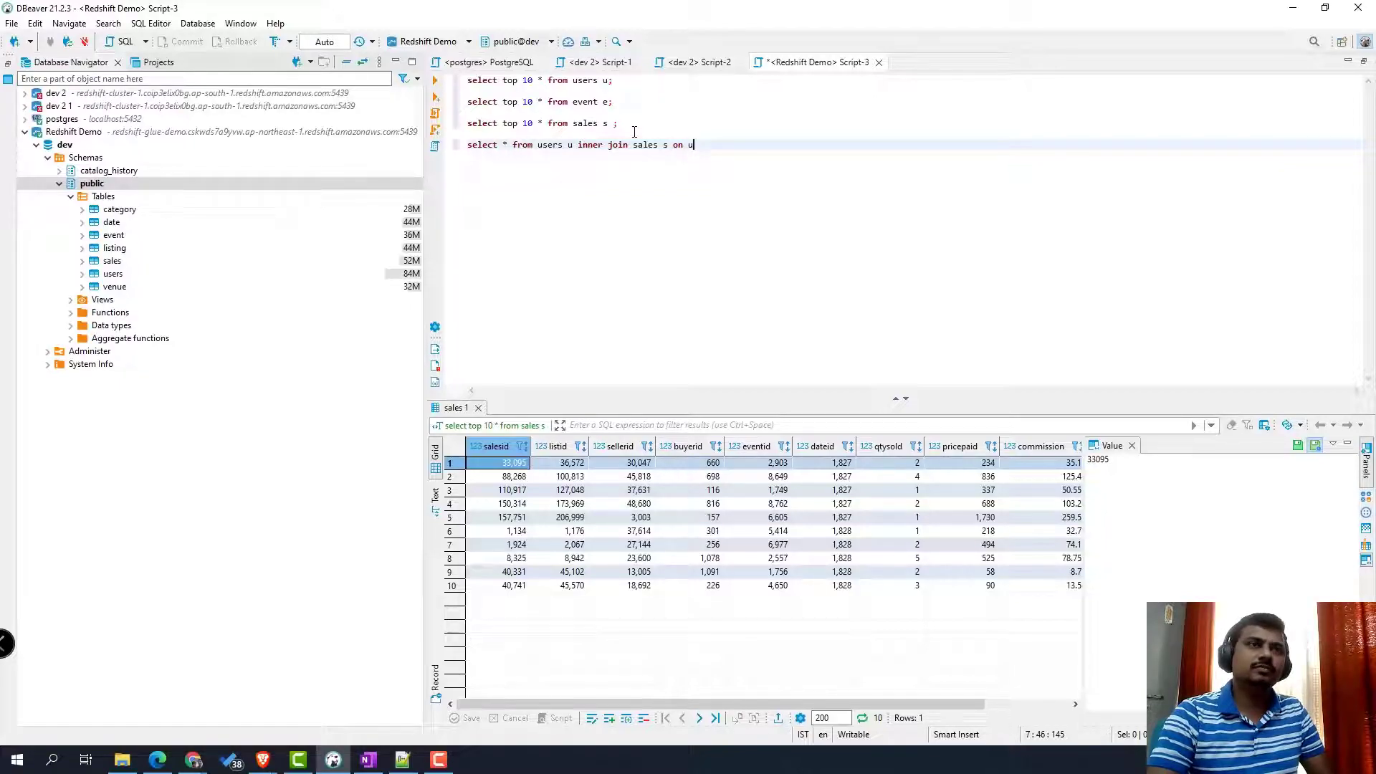
text(.userid =s.)
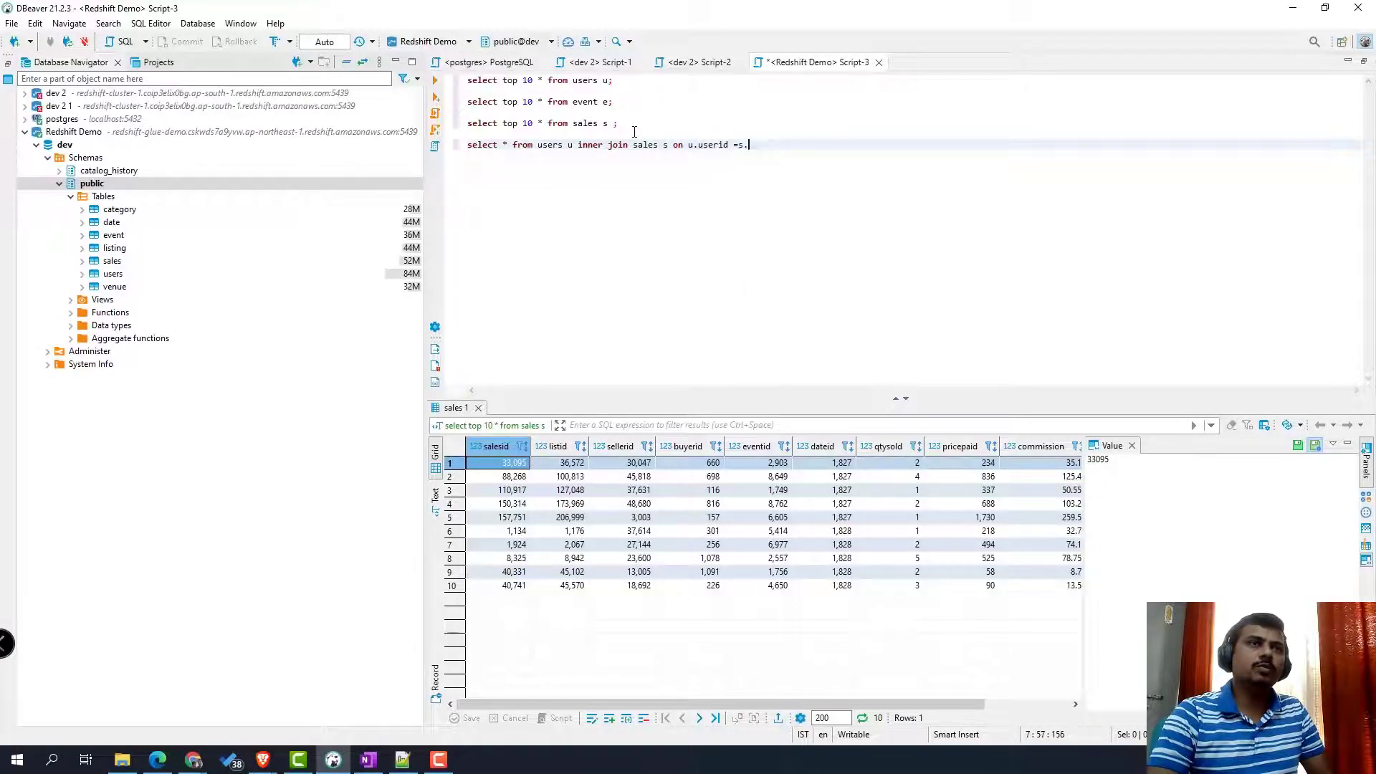
text(buyerid )
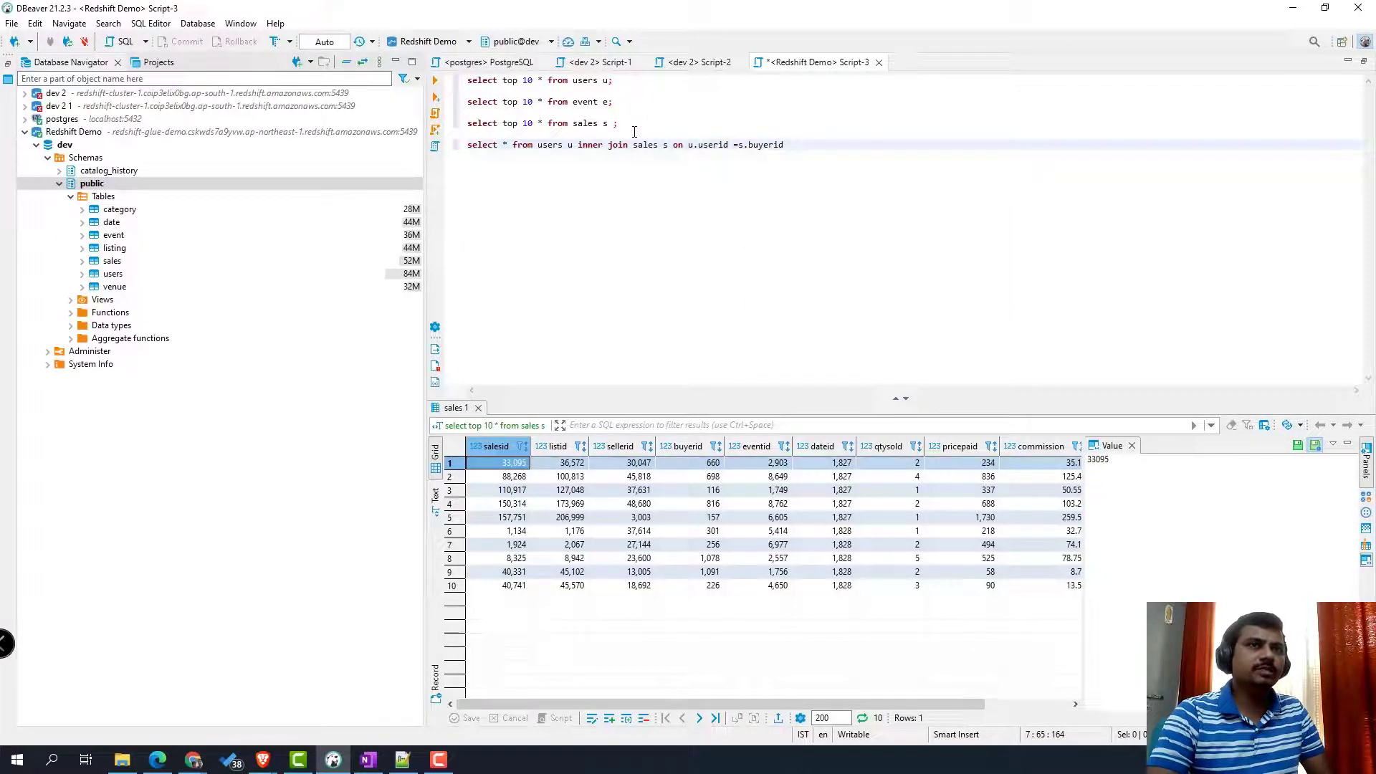
text( and eve)
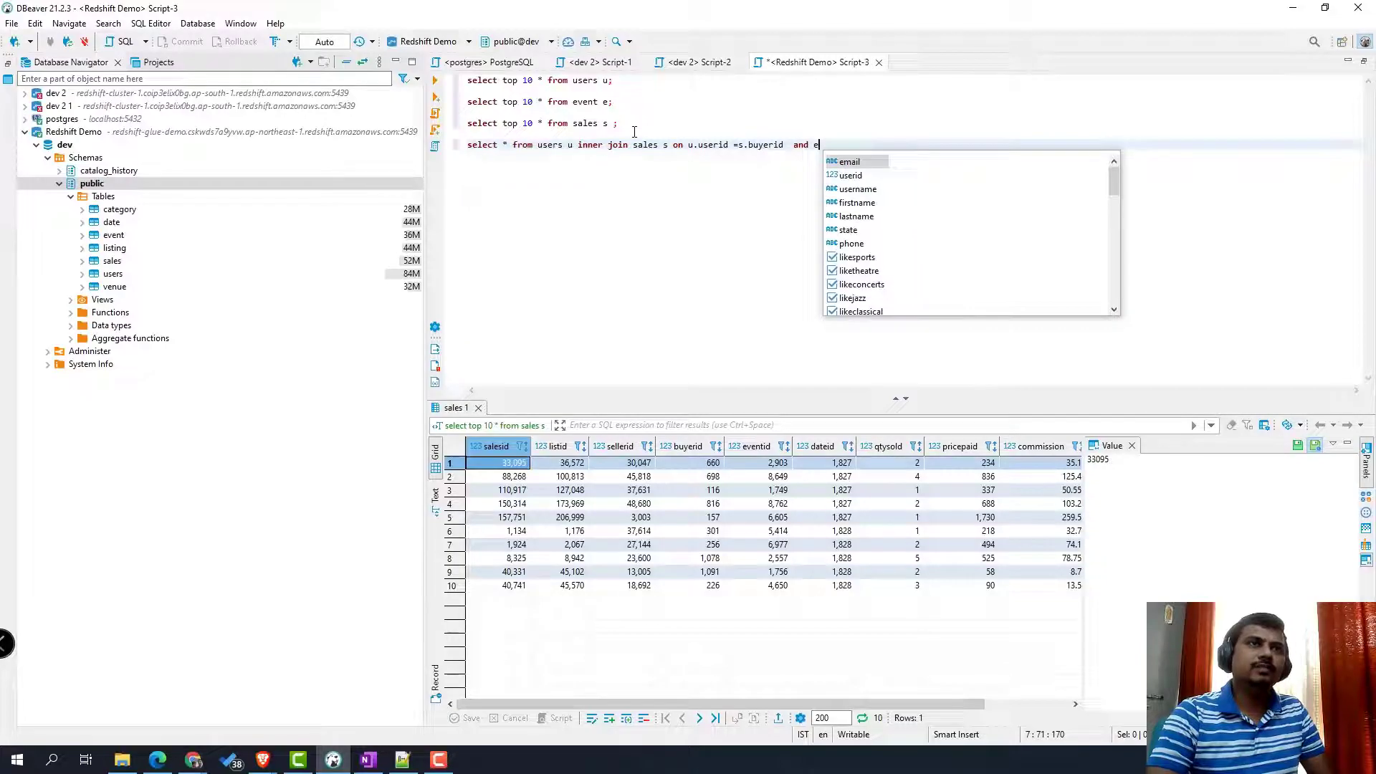
- Finish the users–sales join with condition s.eventid = 2903 and run it
key(BackSpace)
key(BackSpace)
key(BackSpace)
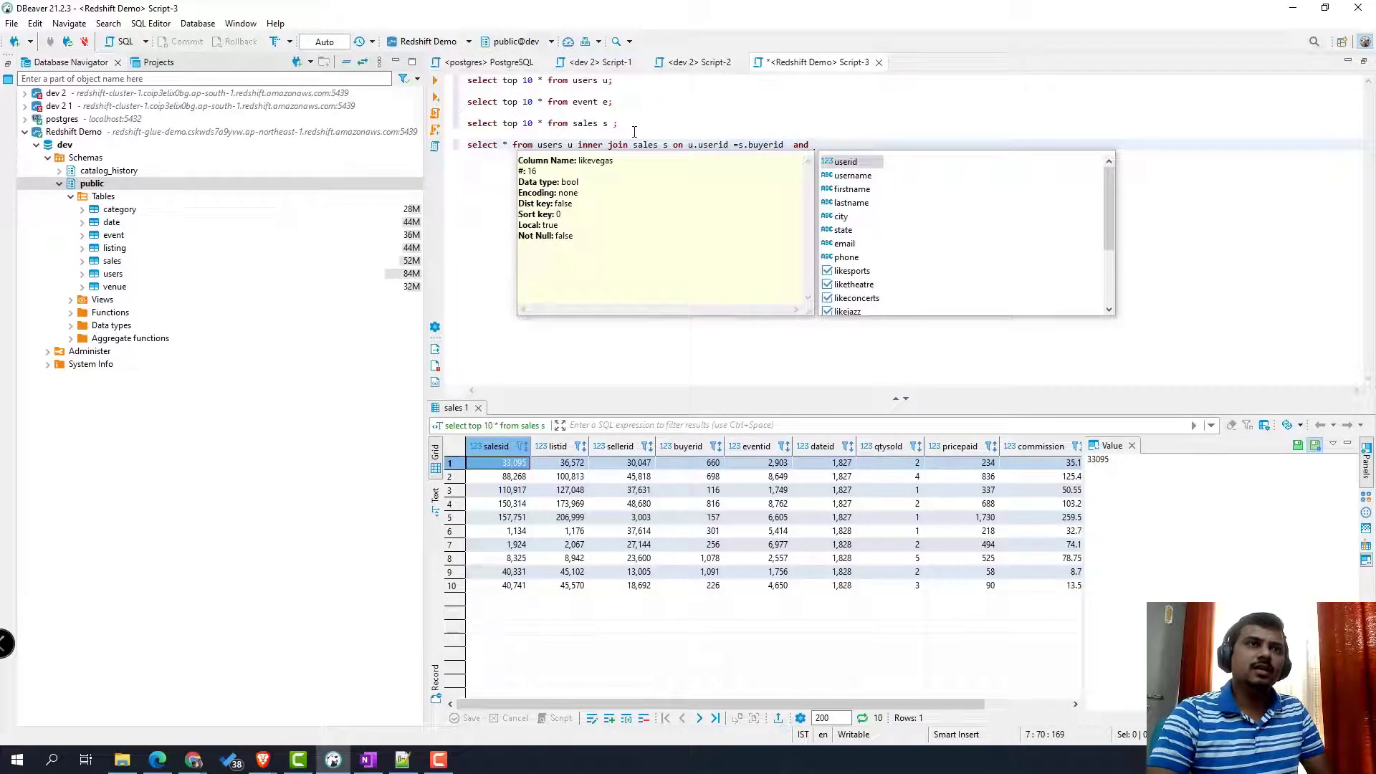
text(s.eventid =)
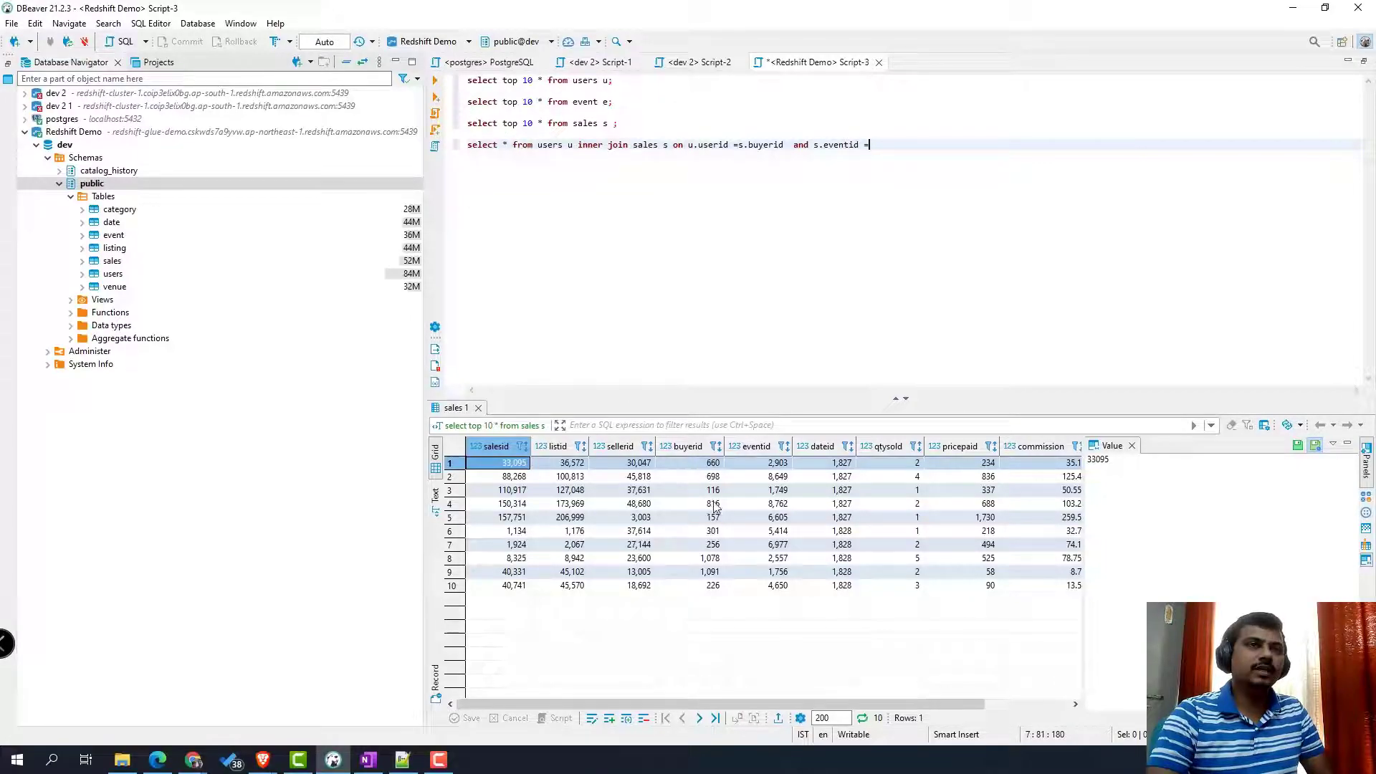
click(773, 463)
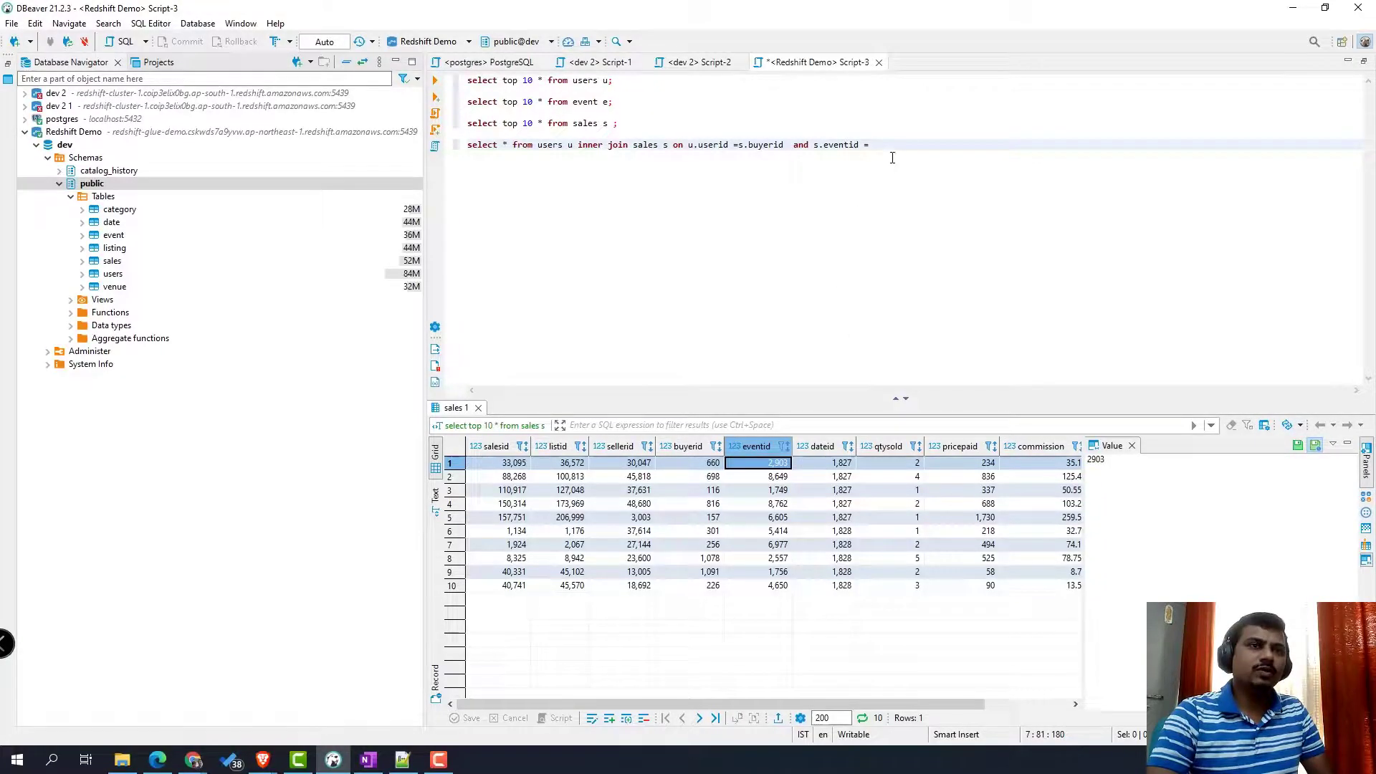
click(888, 148)
text(2903)
drag(889, 146, 468, 146)
click(435, 81)
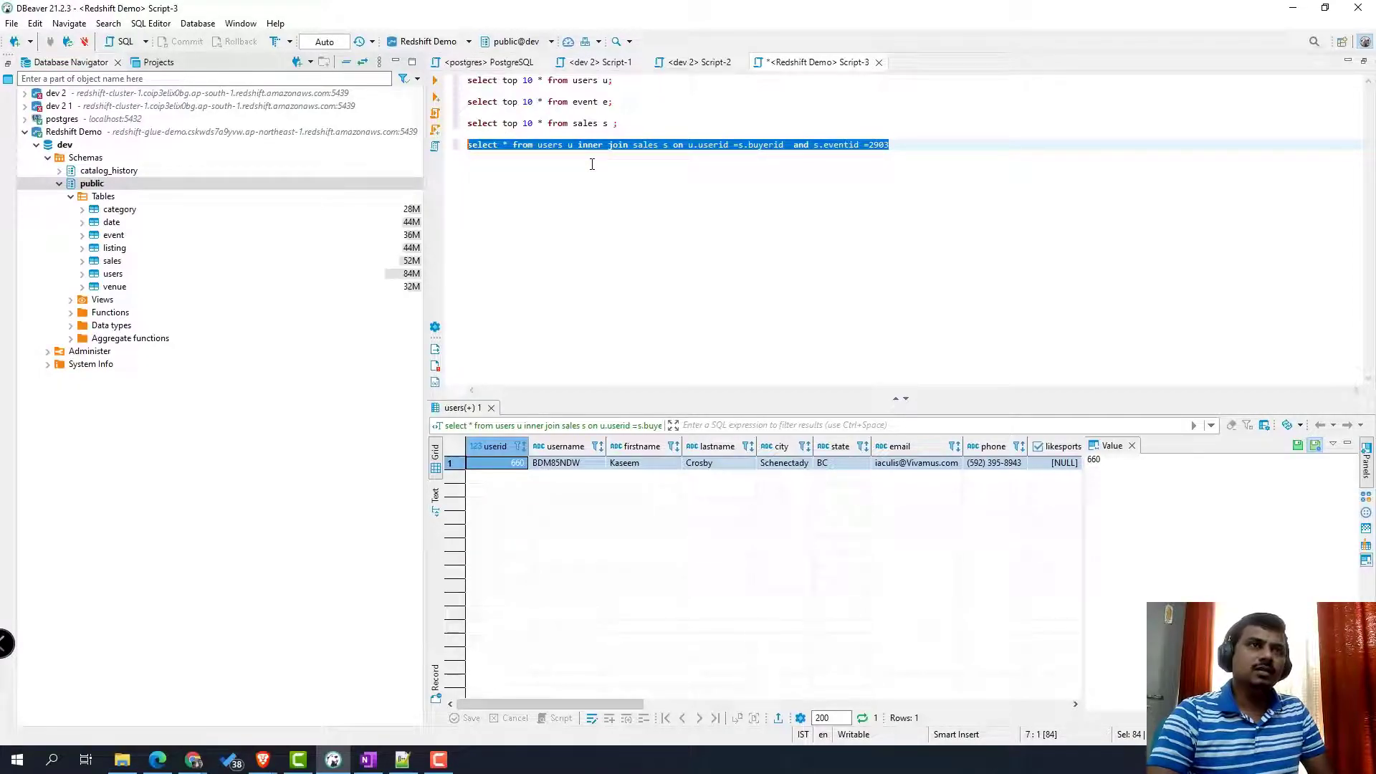
- Limit the join's columns to firstname, lastname, eventid and rerun it
click(510, 147)
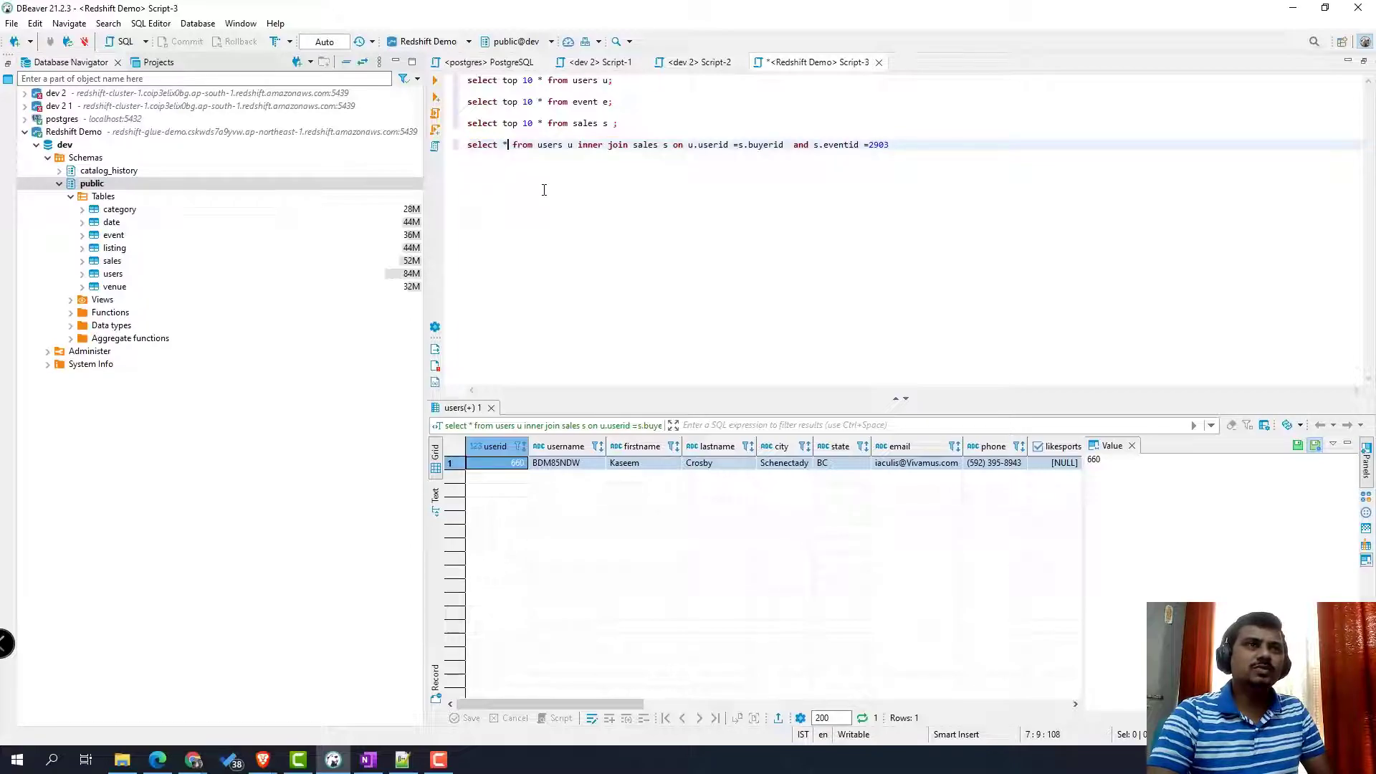
key(BackSpace)
text(firstname)
key(Return)
text(,lastnam)
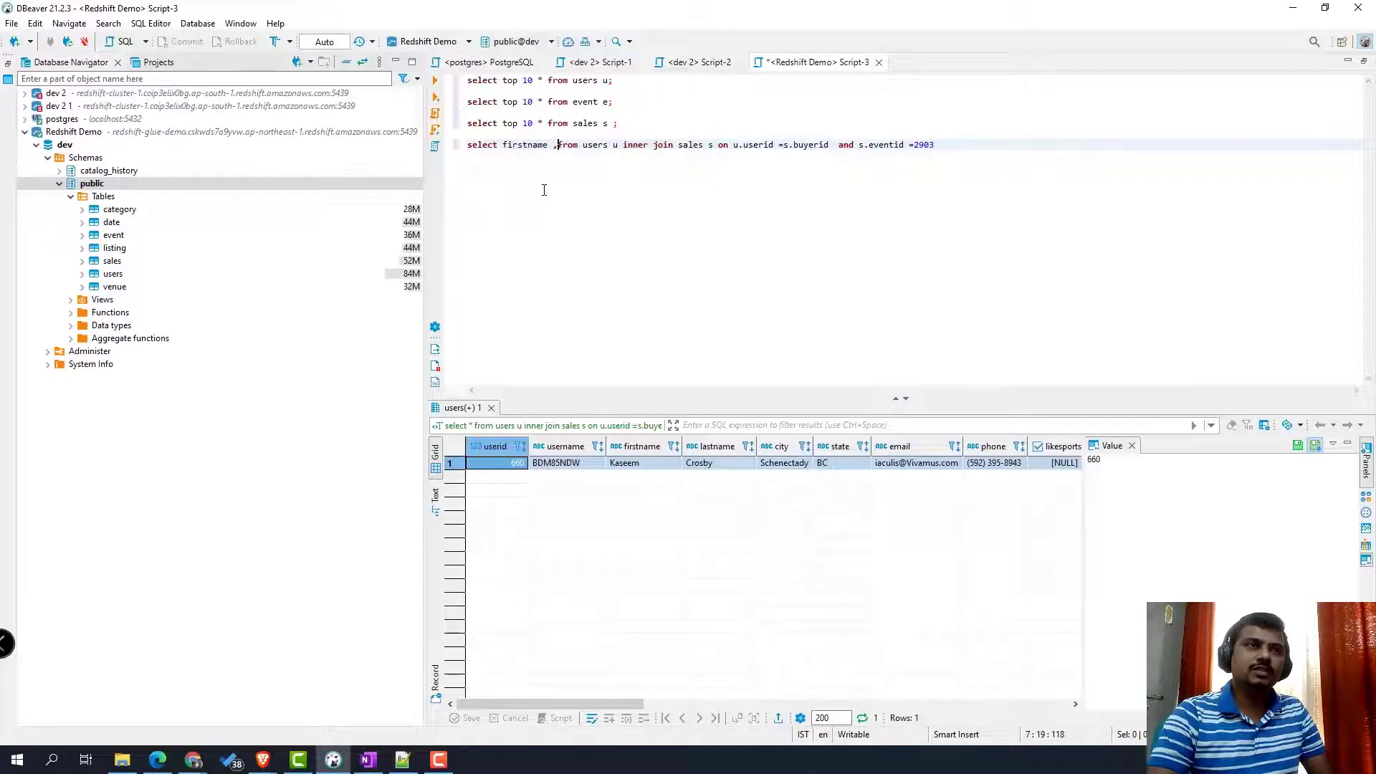
text(e)
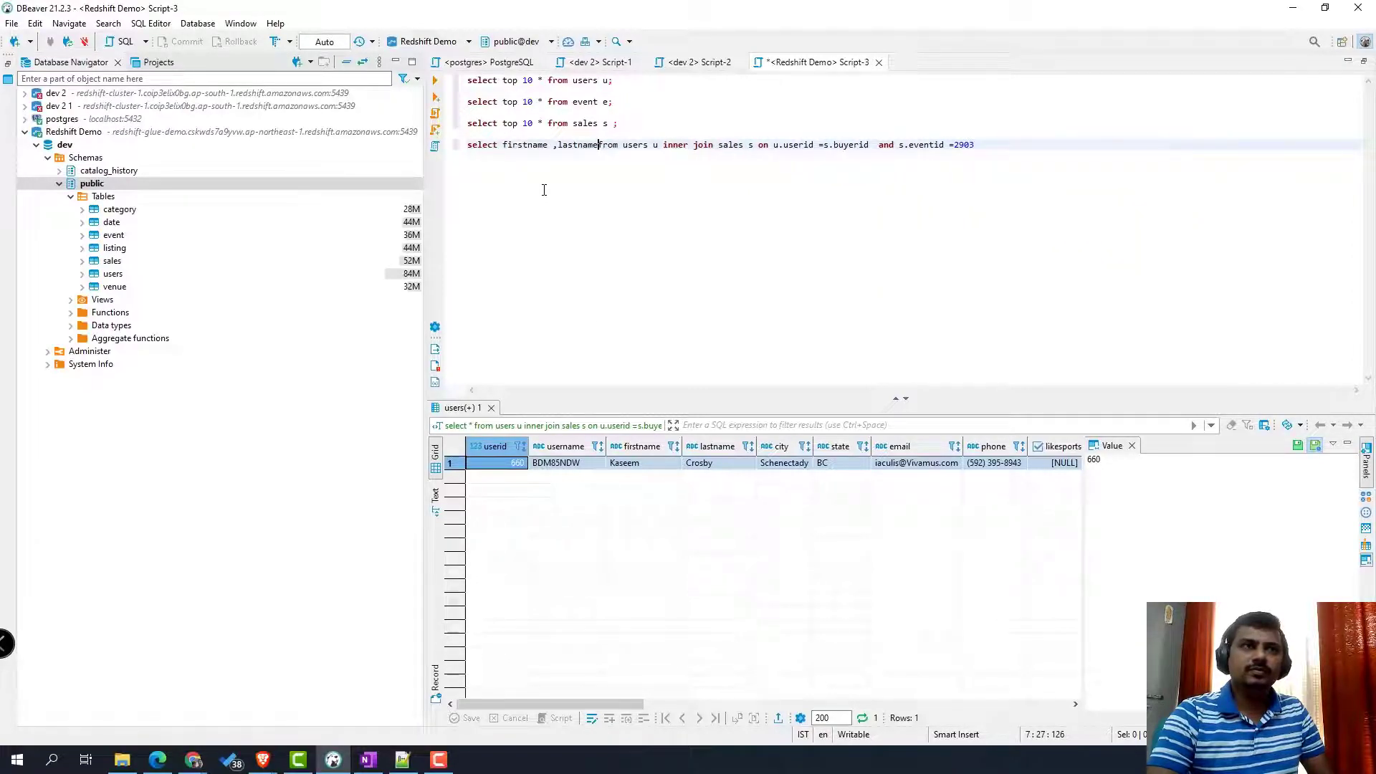
text(, eventid)
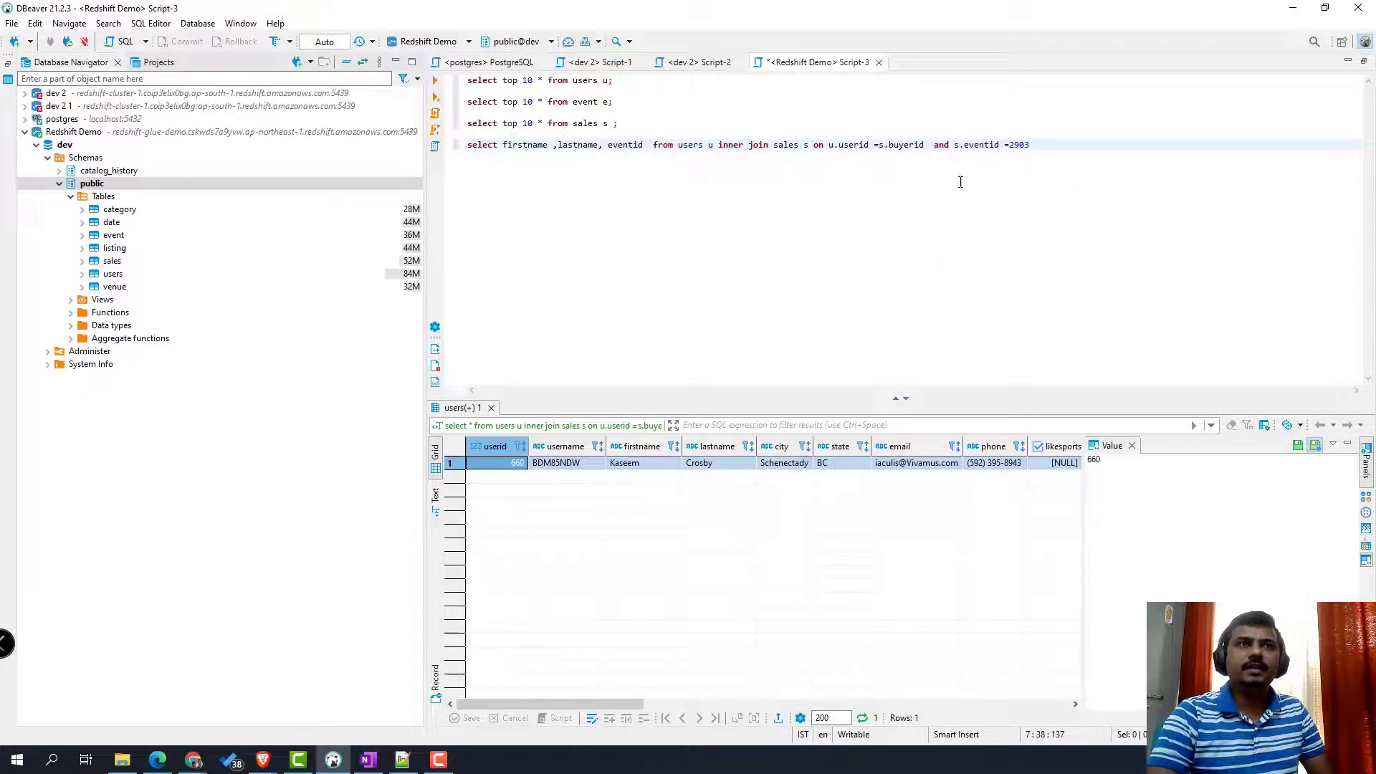
click(1041, 146)
text(;)
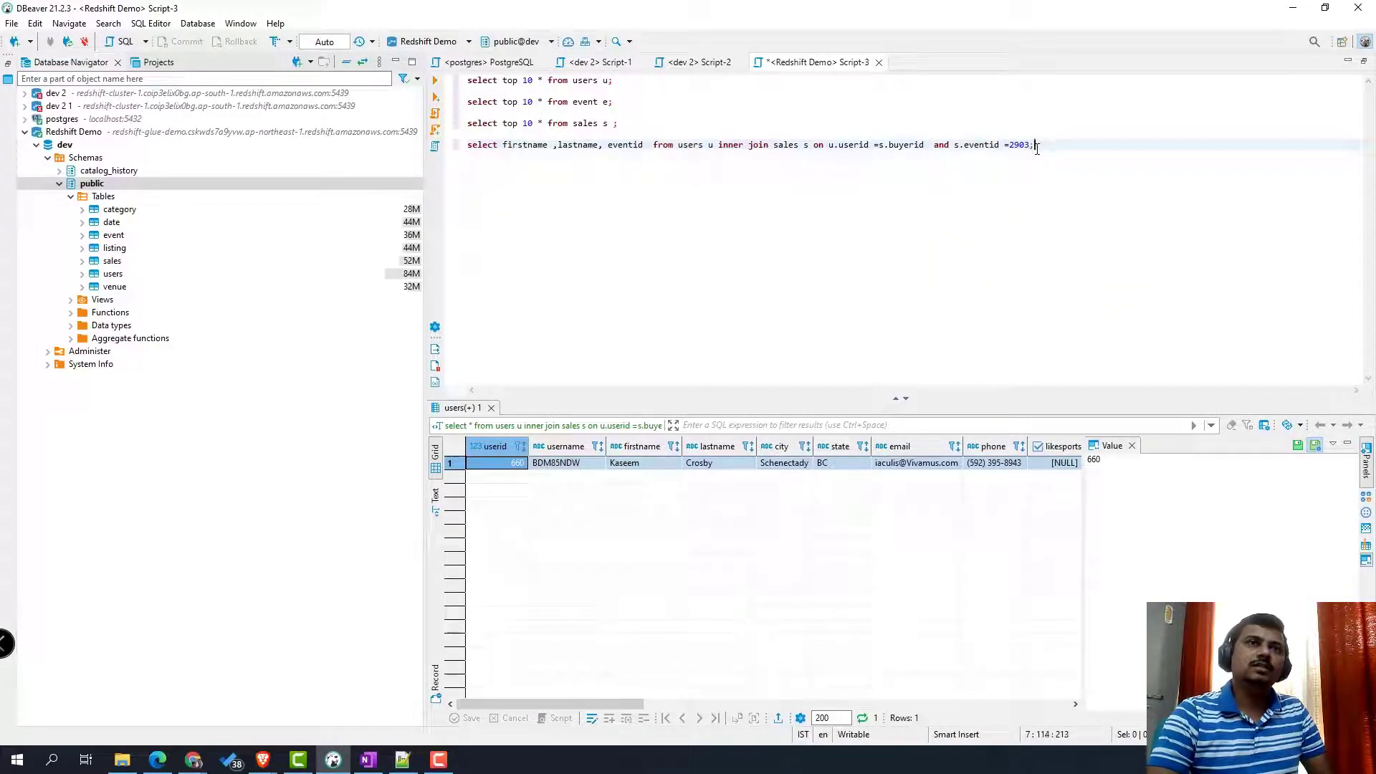
drag(1037, 146, 467, 146)
click(438, 86)
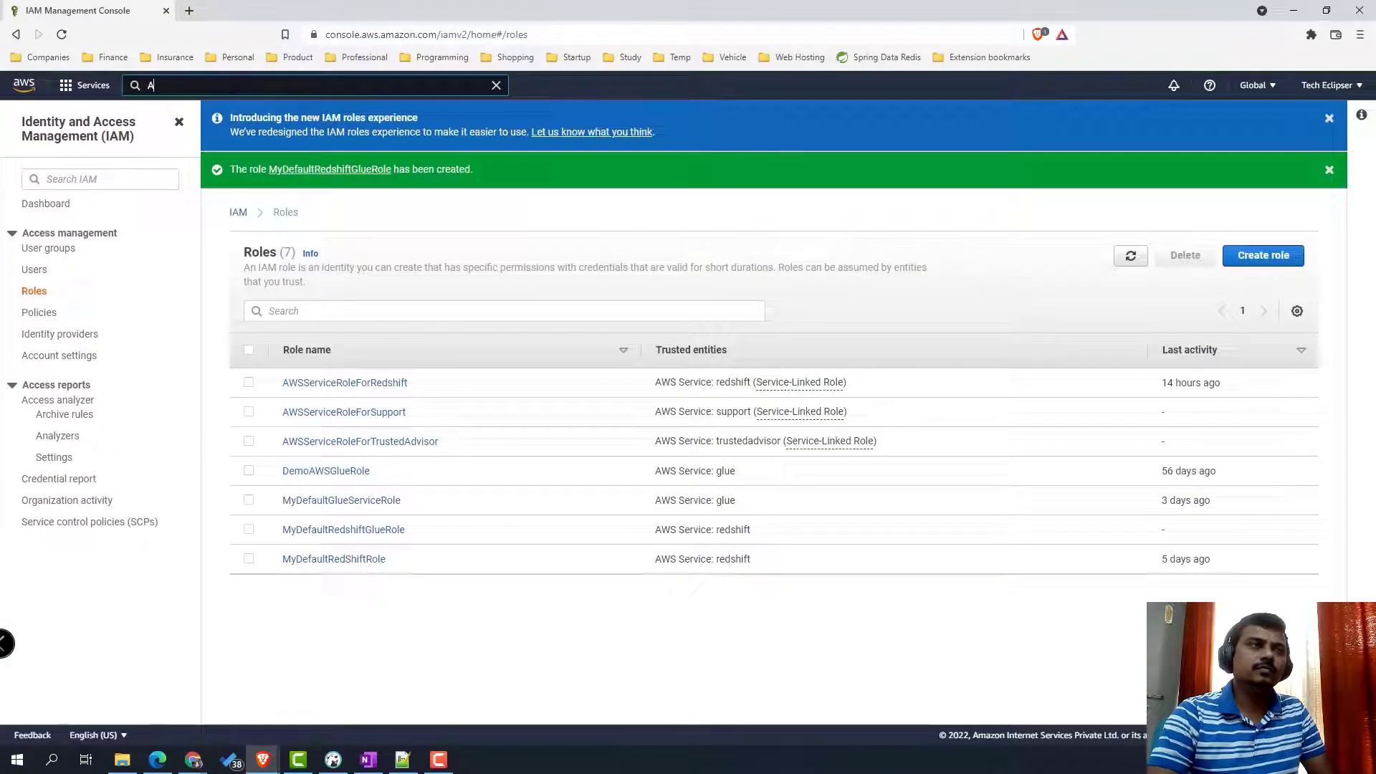
text(WS)
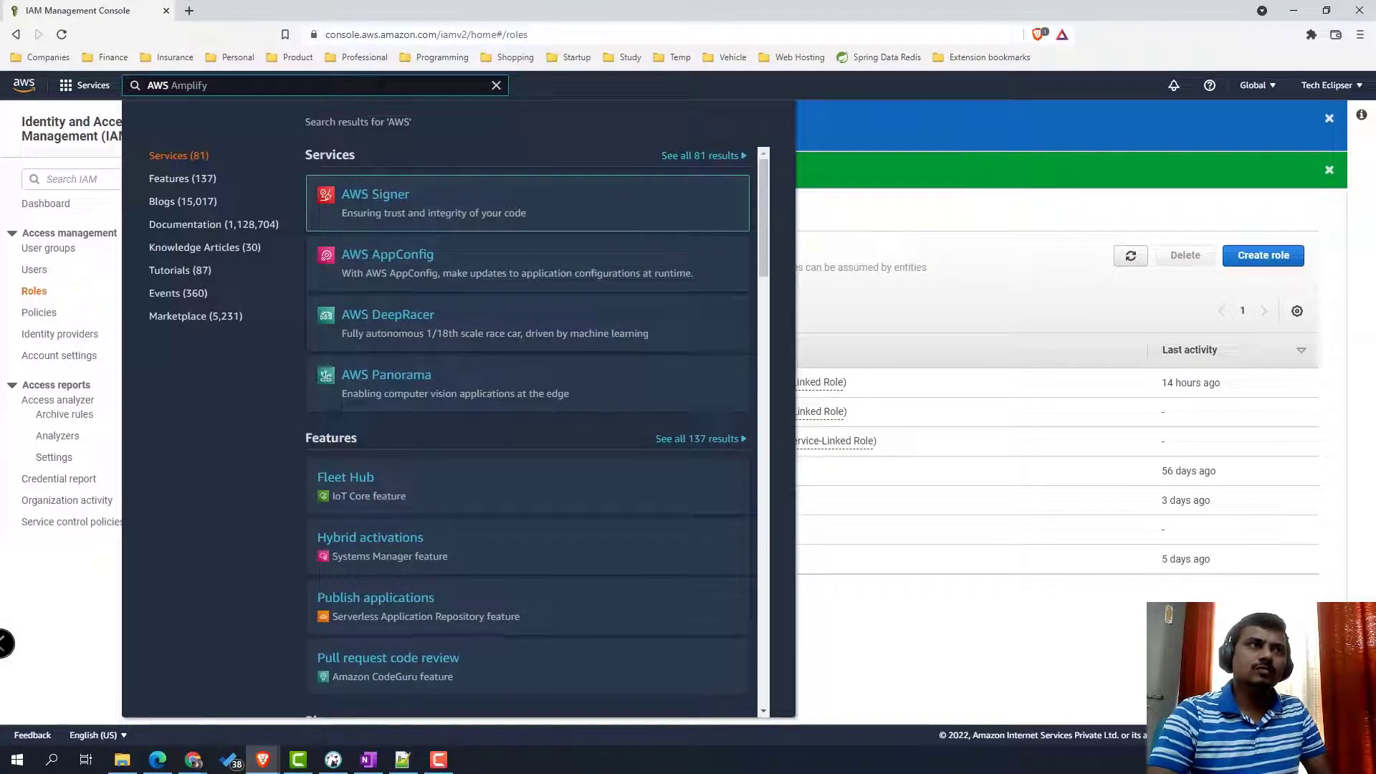
text( Glue)
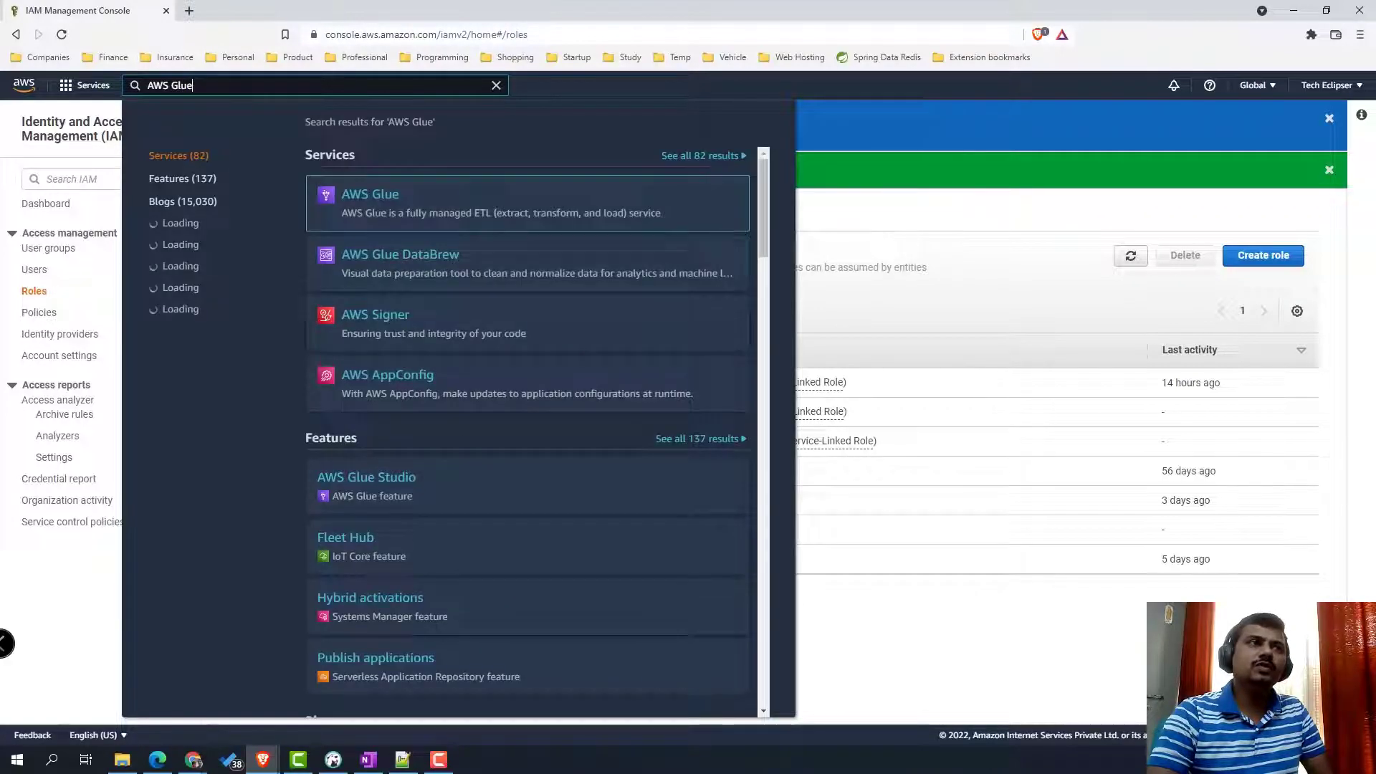
- Start a new Glue connection named redshift-glue of type JDBC and continue
click(380, 206)
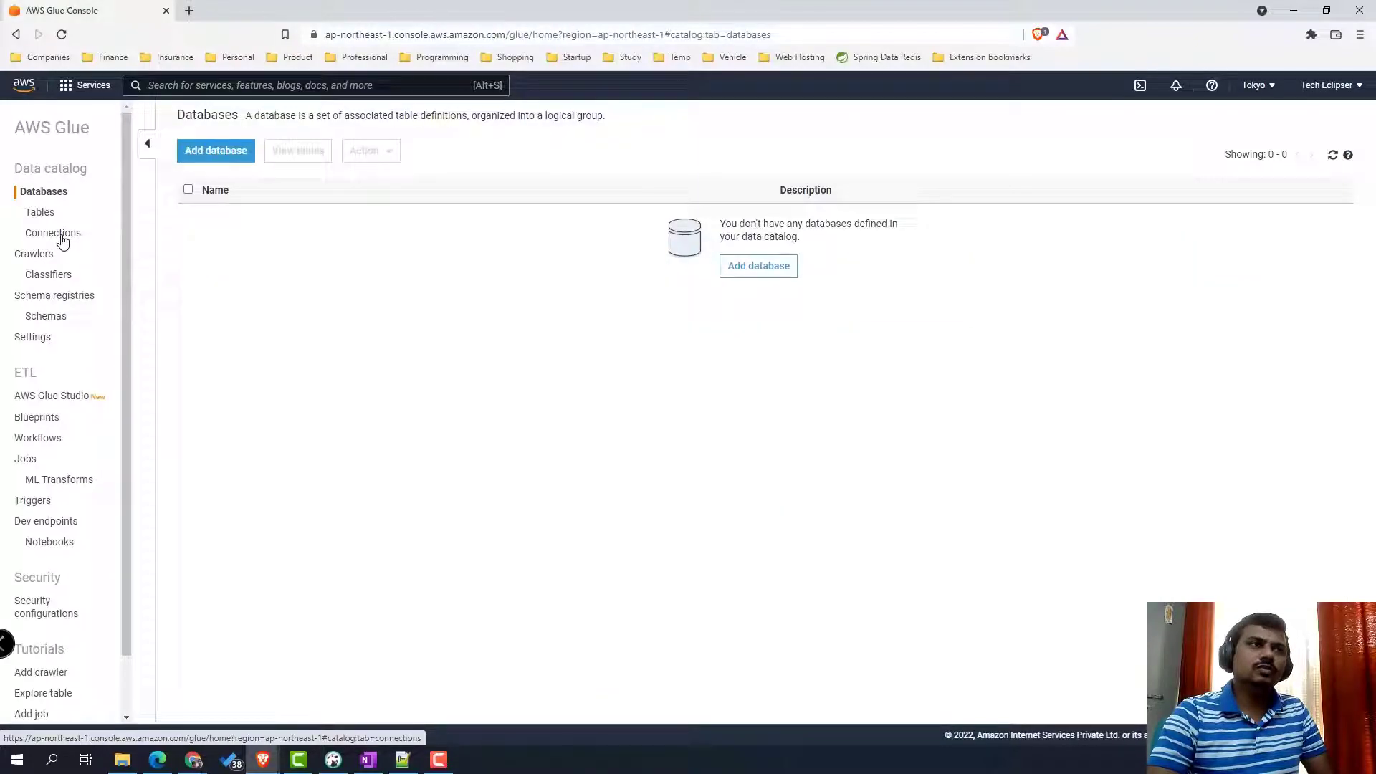
click(59, 232)
click(219, 153)
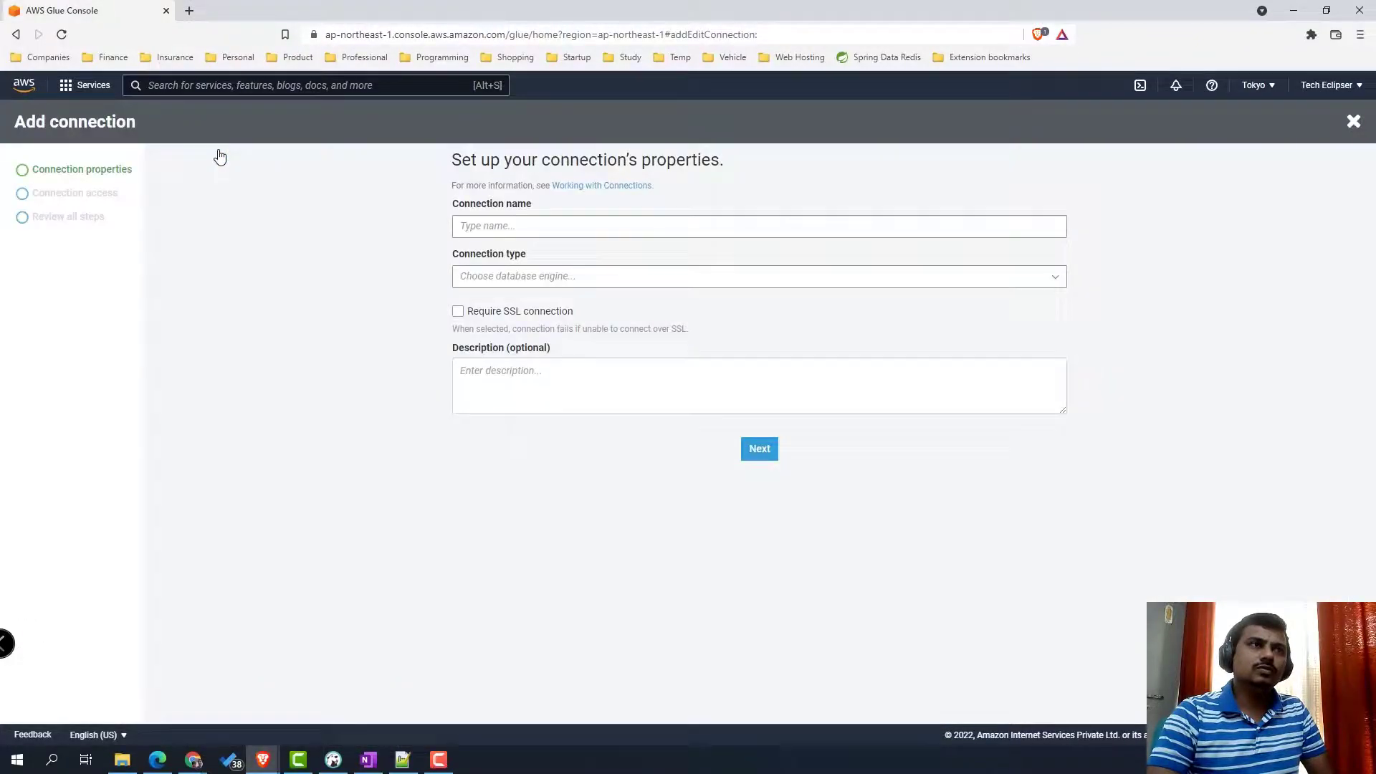
click(556, 226)
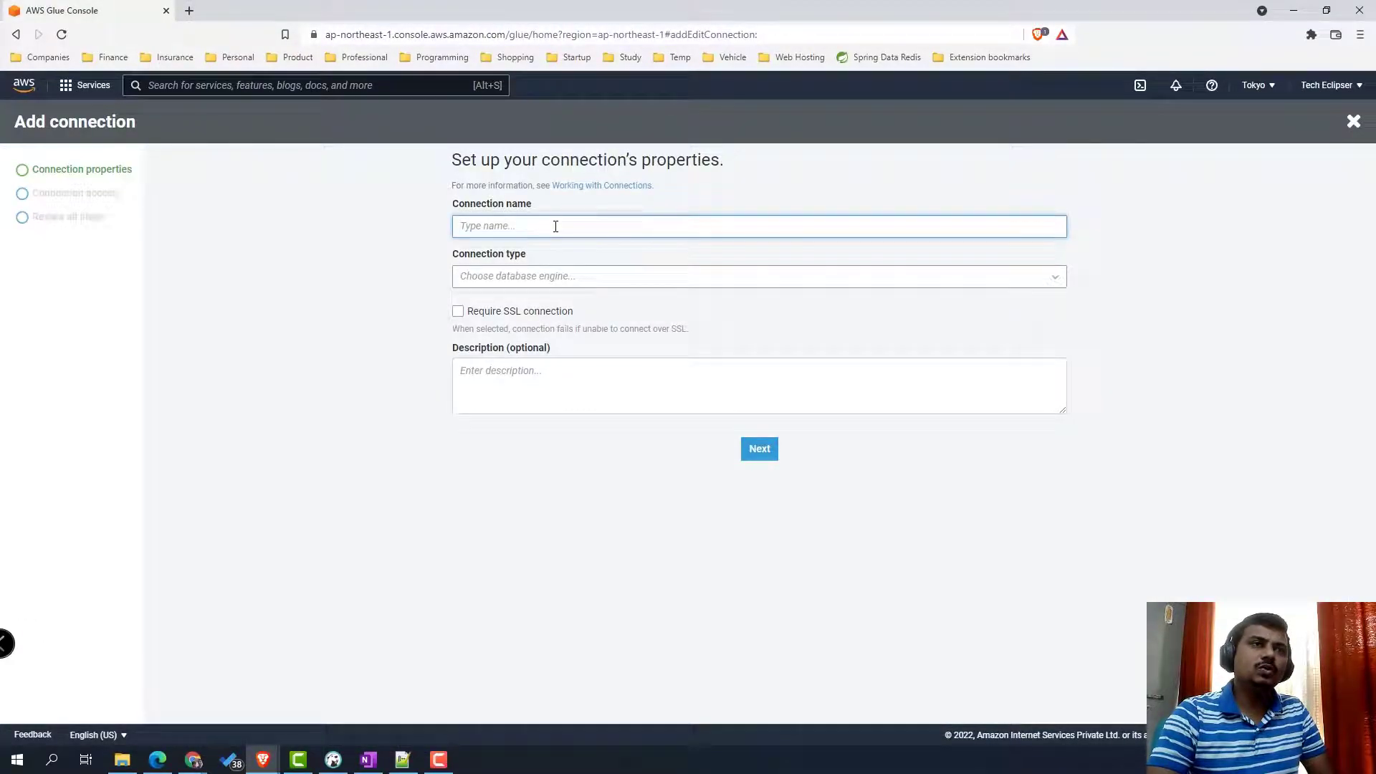
text(r)
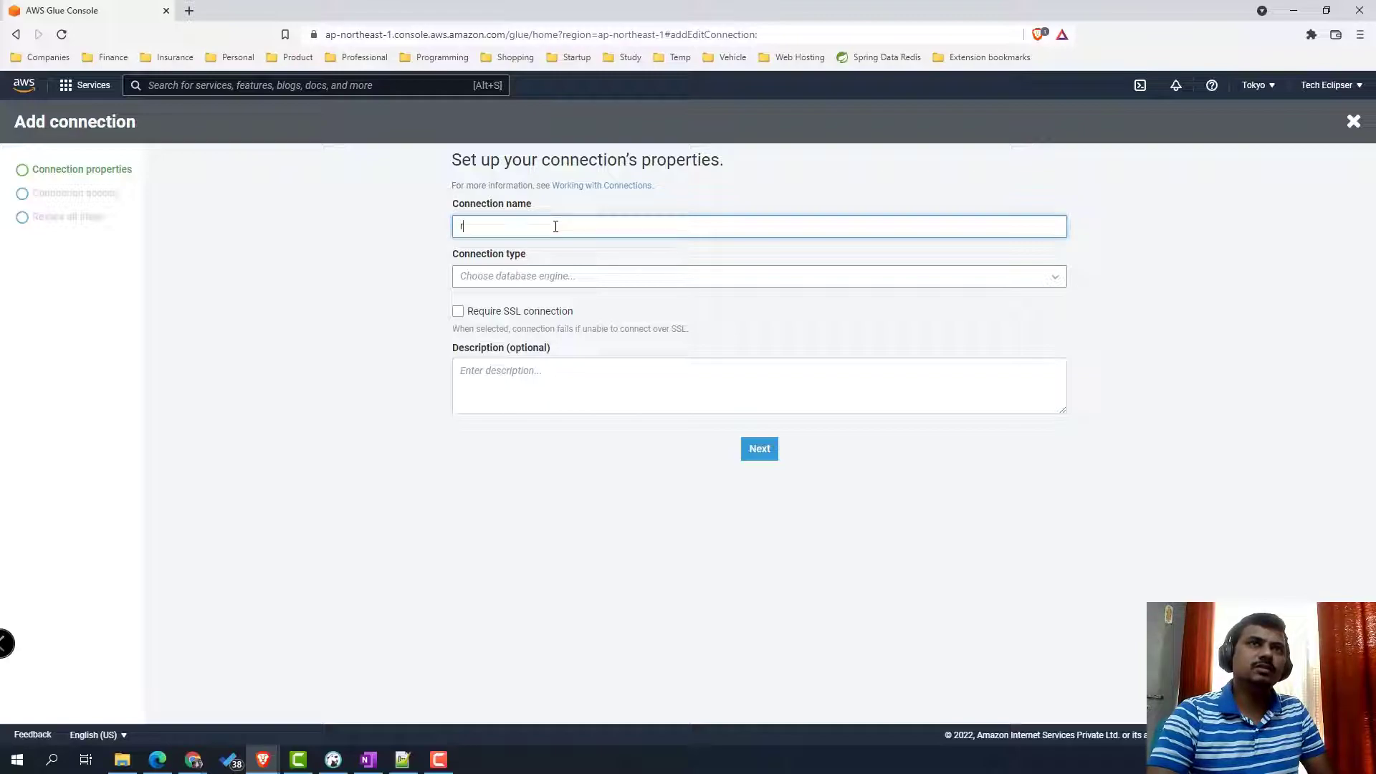
text(edshify)
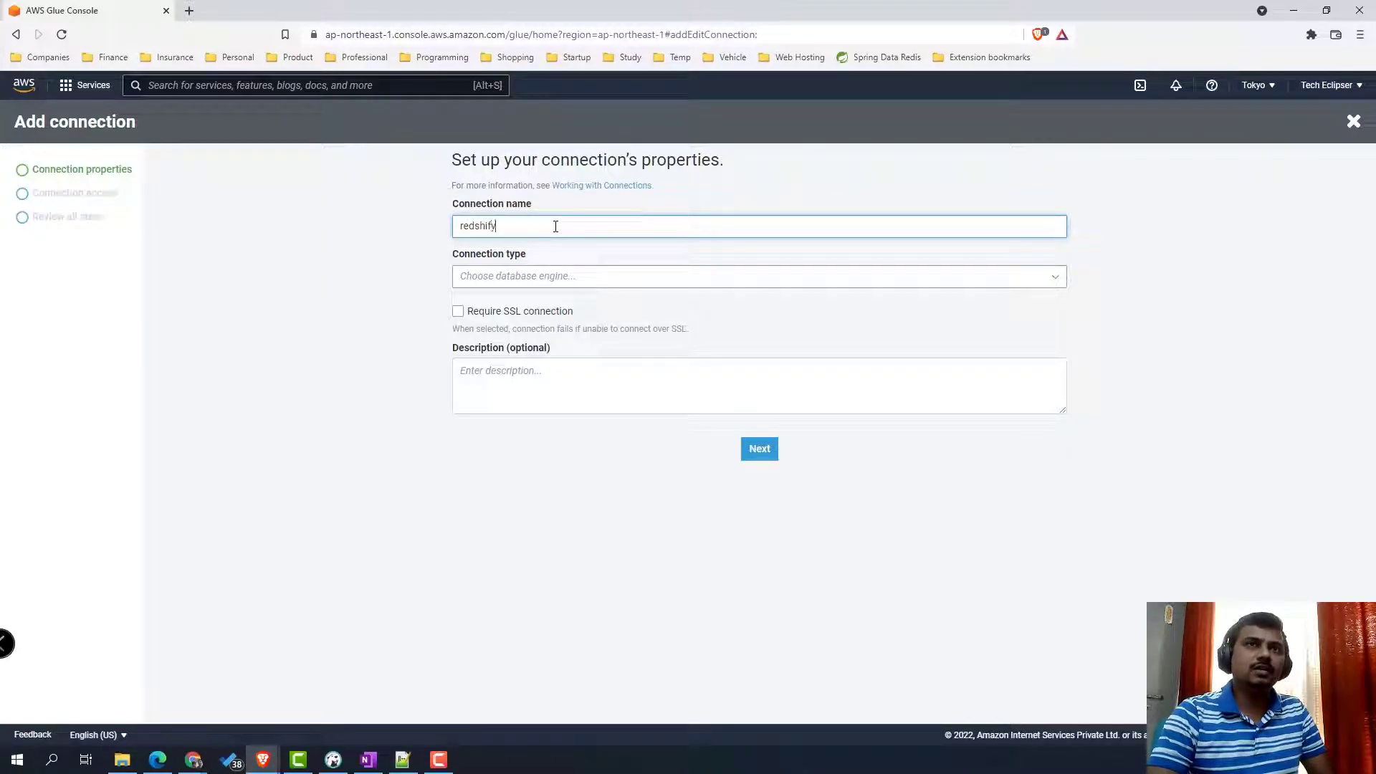
text(-glu)
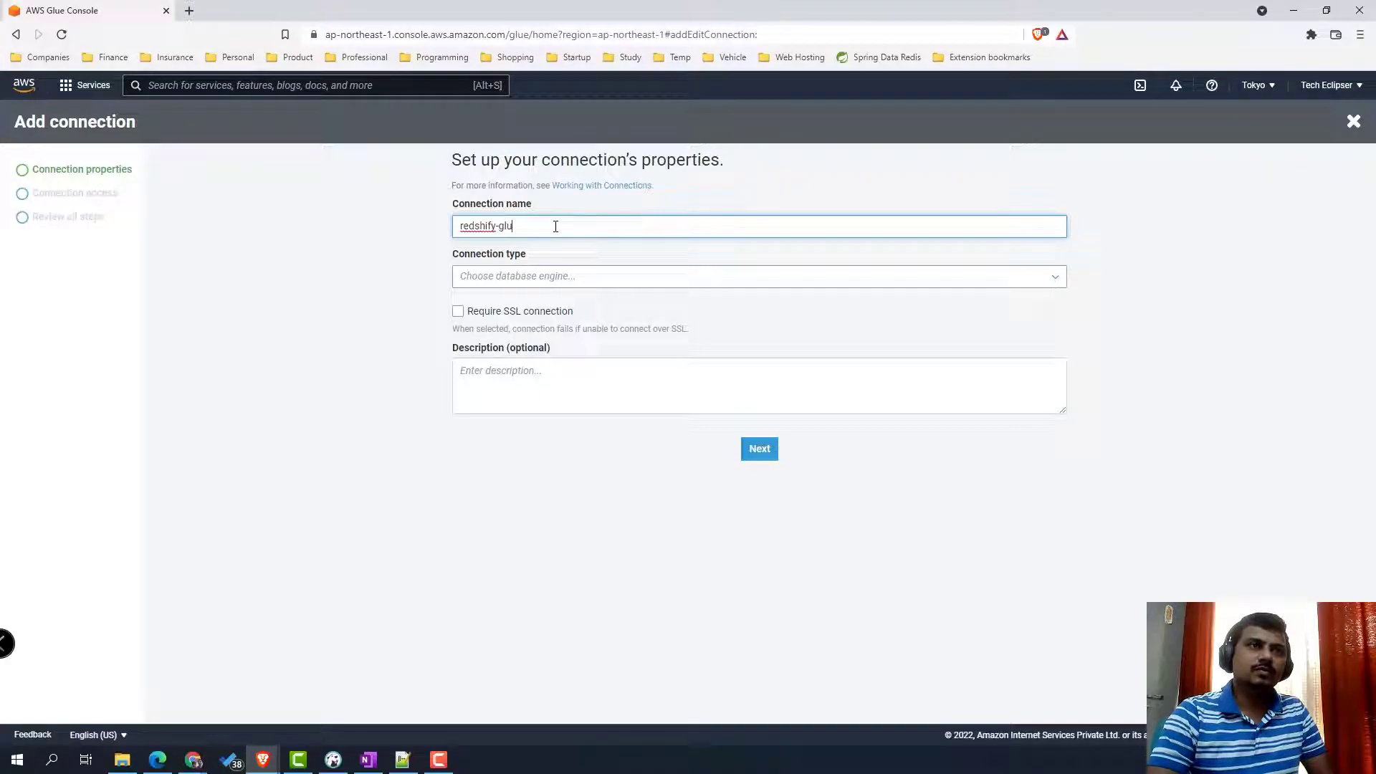
key(BackSpace)
text(t-glue)
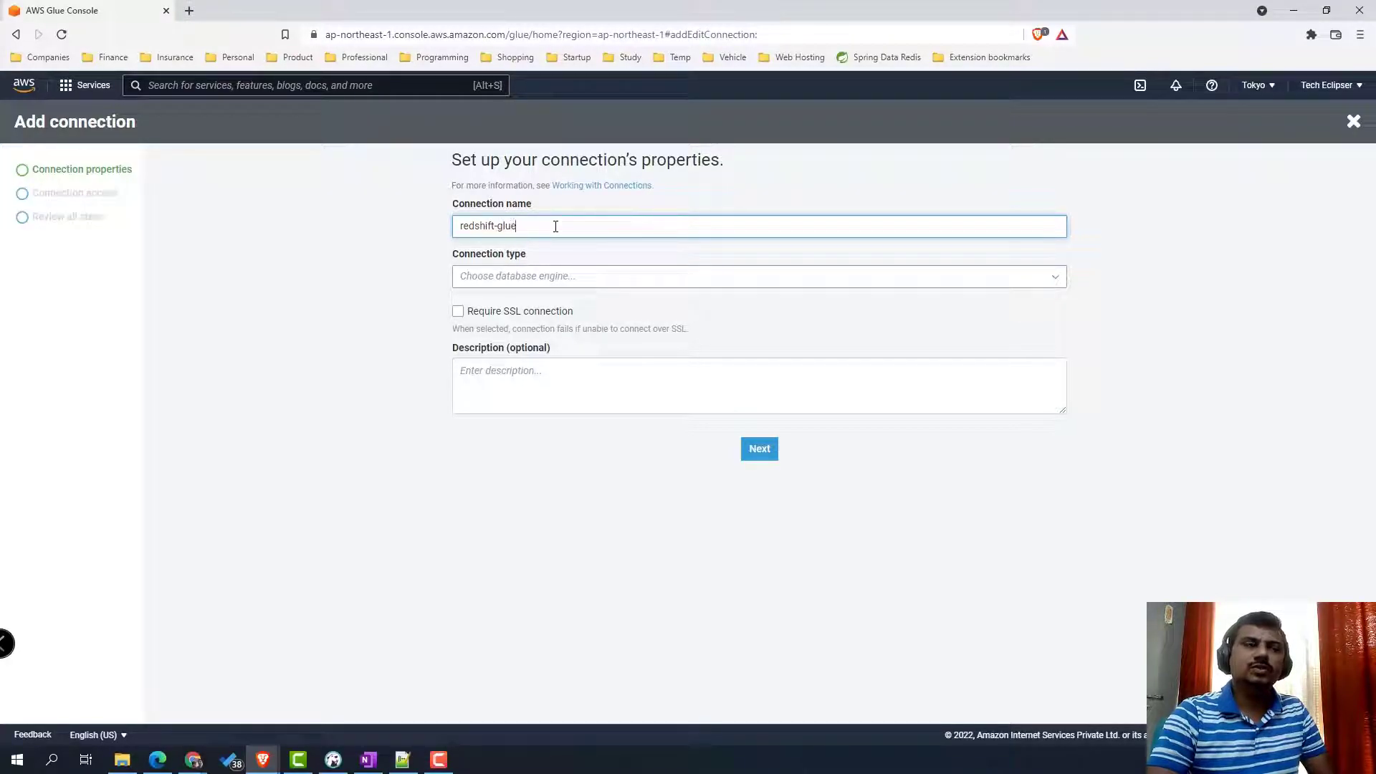
click(563, 276)
click(523, 300)
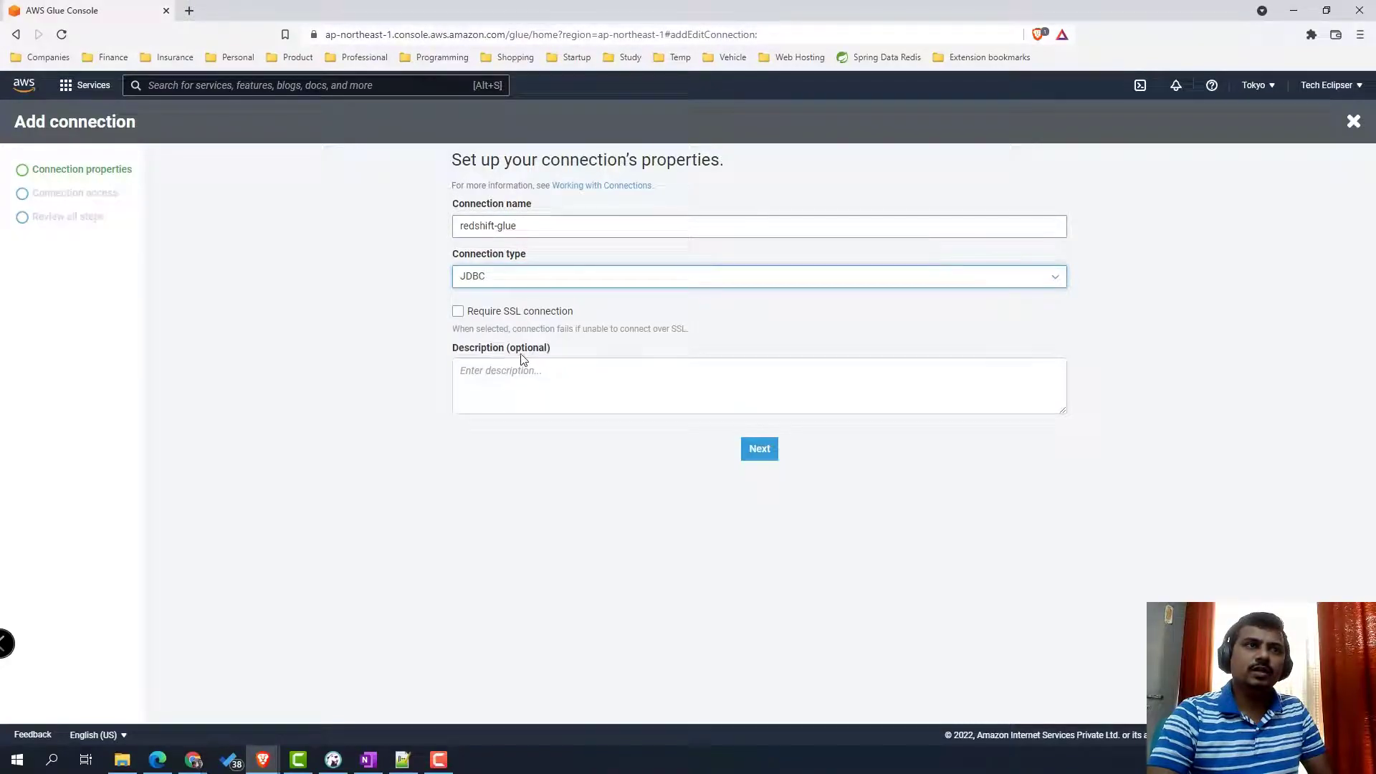
click(761, 452)
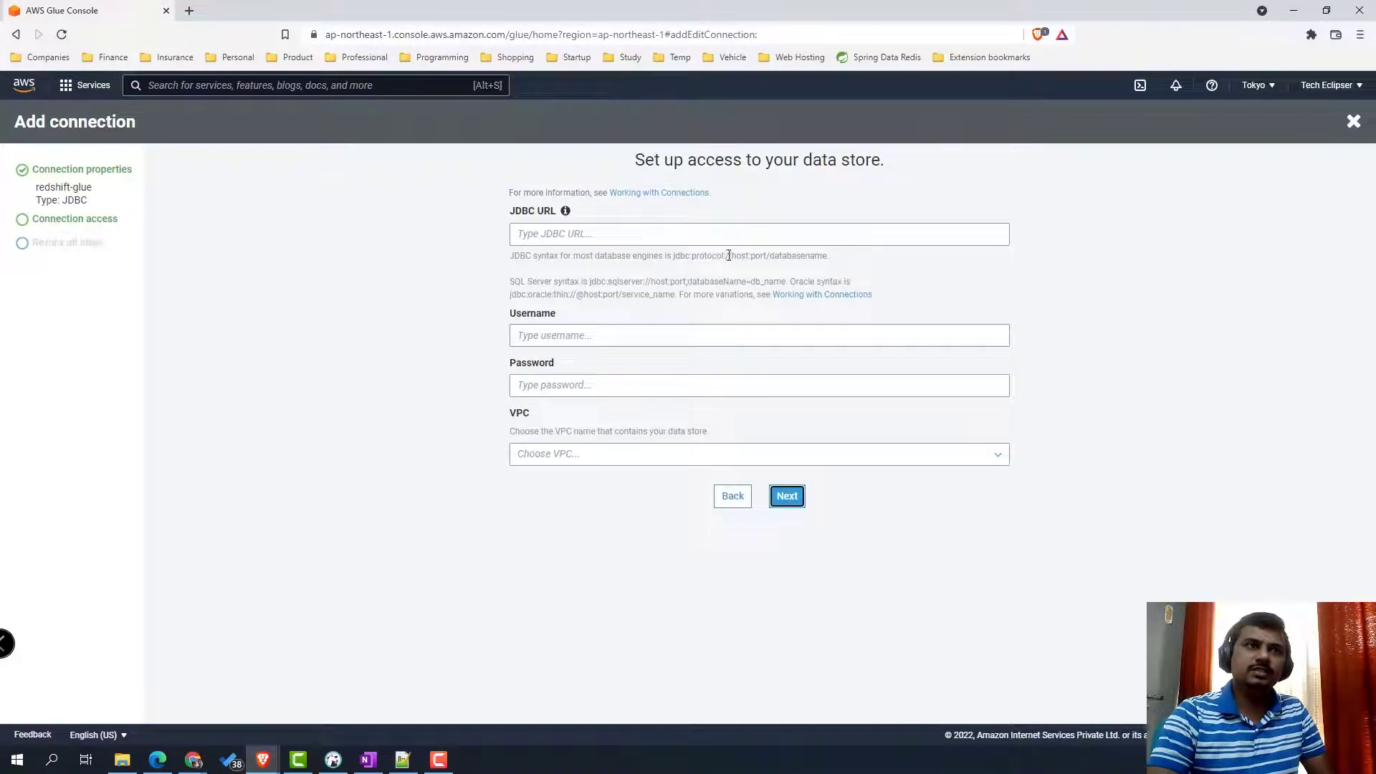
- Paste the Redshift JDBC URL from notes and enter the database username and password
click(400, 760)
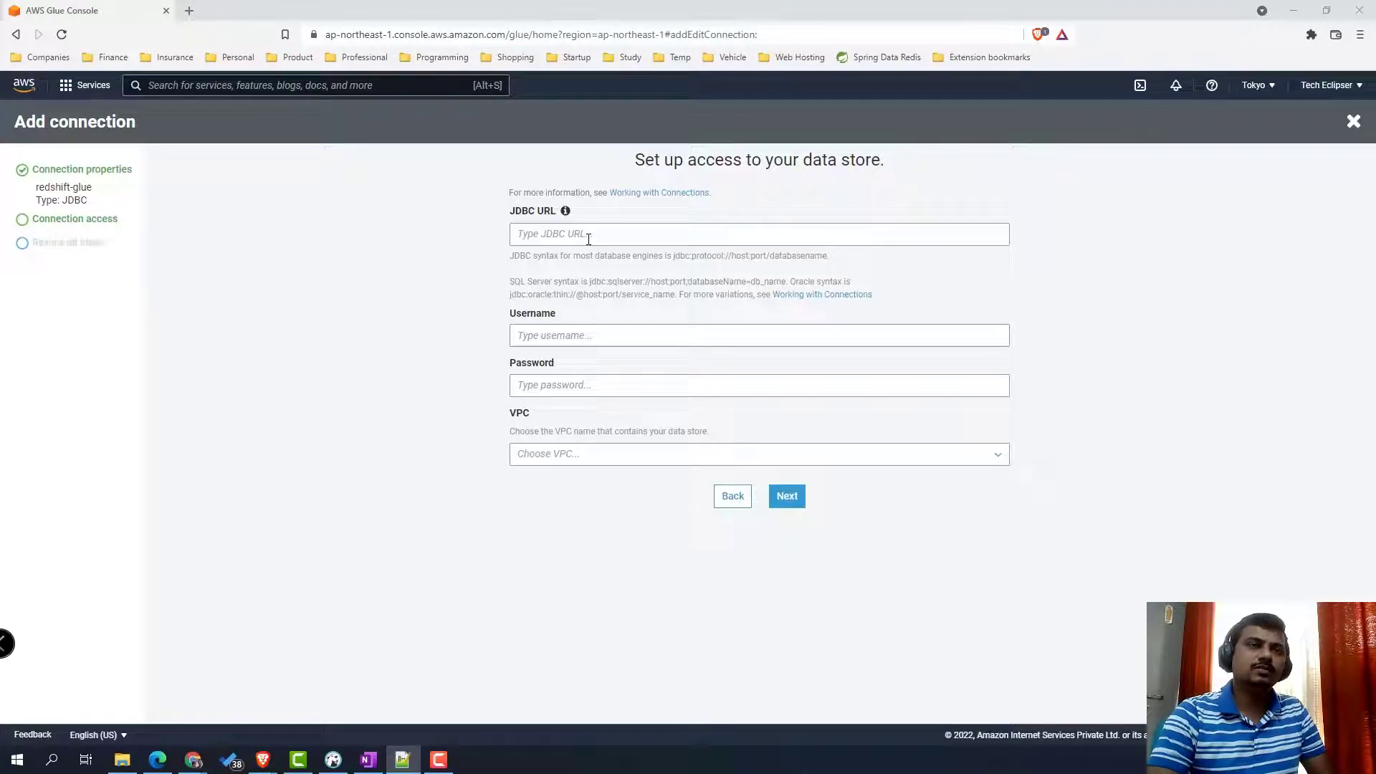
click(660, 242)
text(jdbc:redshift://redshift-glue-demo.cskwds7a9yvw.ap-northeast-1.redshift.amazonaws.com:5439/dev)
click(581, 338)
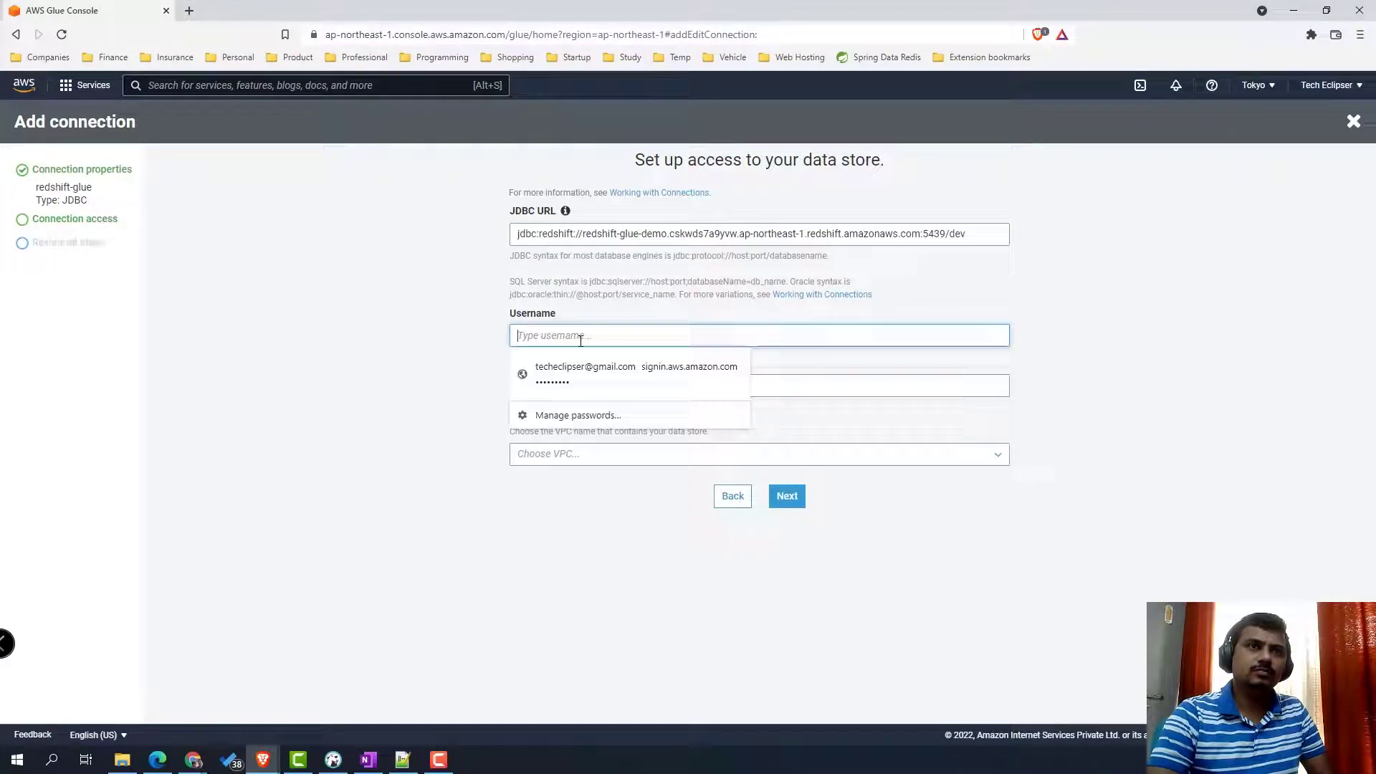
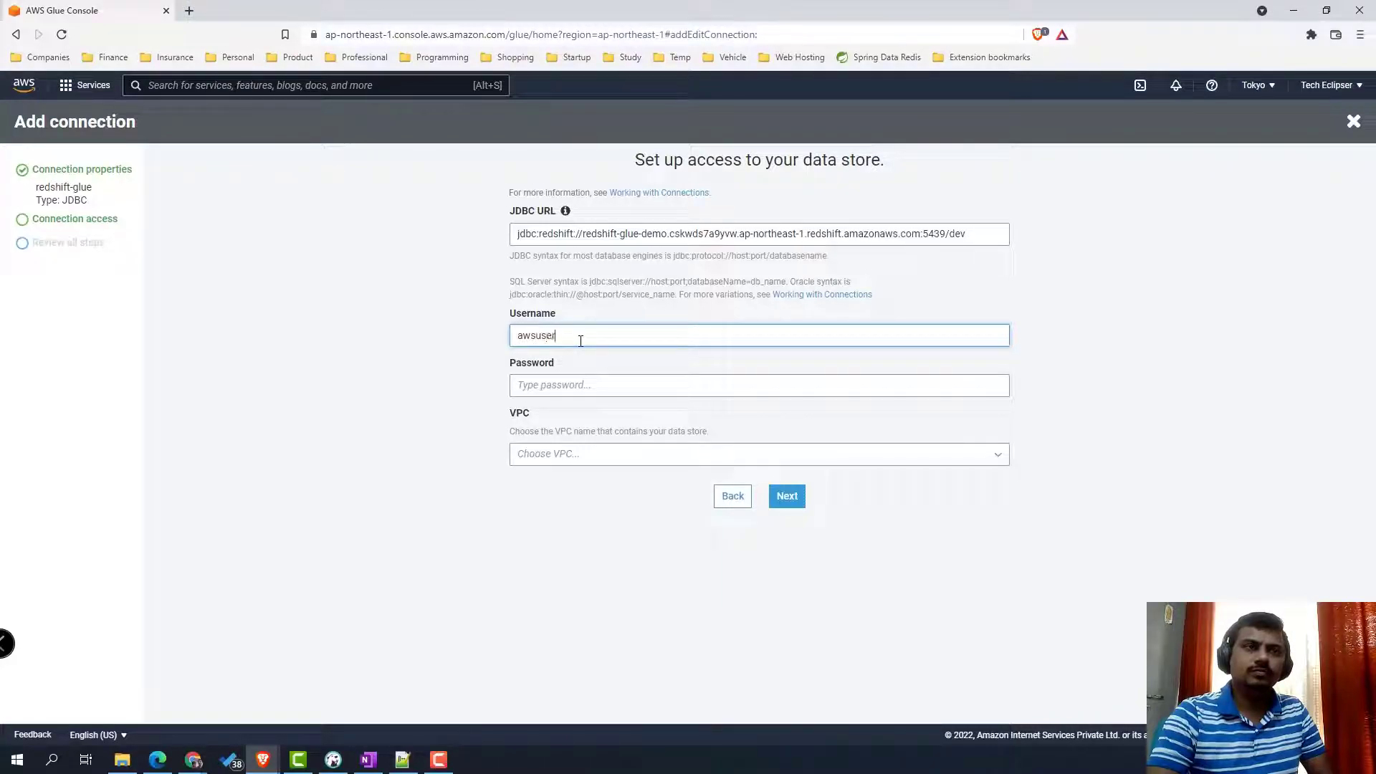
key(Tab)
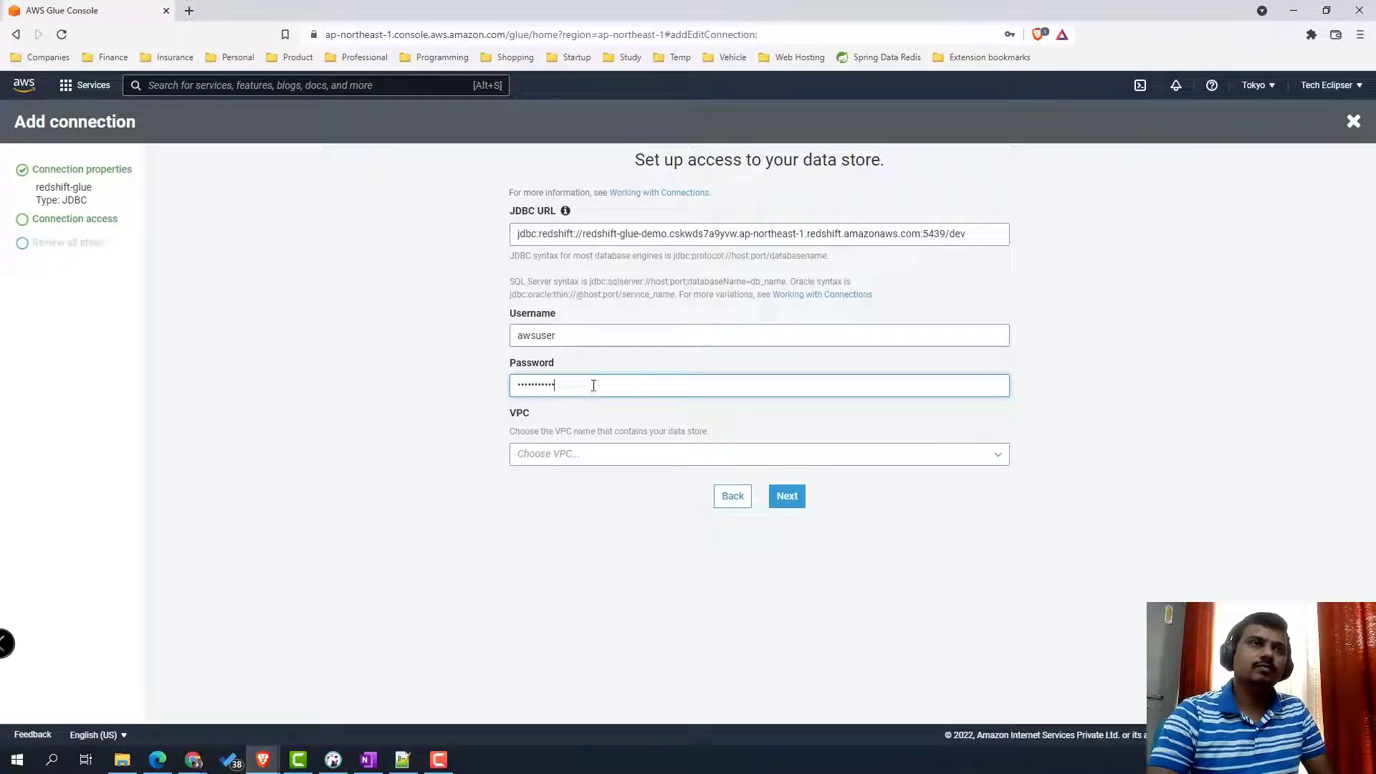
- Choose VPC vpc-02dea74b12fd44f8e, subnet subnet-049cd073812978de8 and the default security group, then review
click(603, 457)
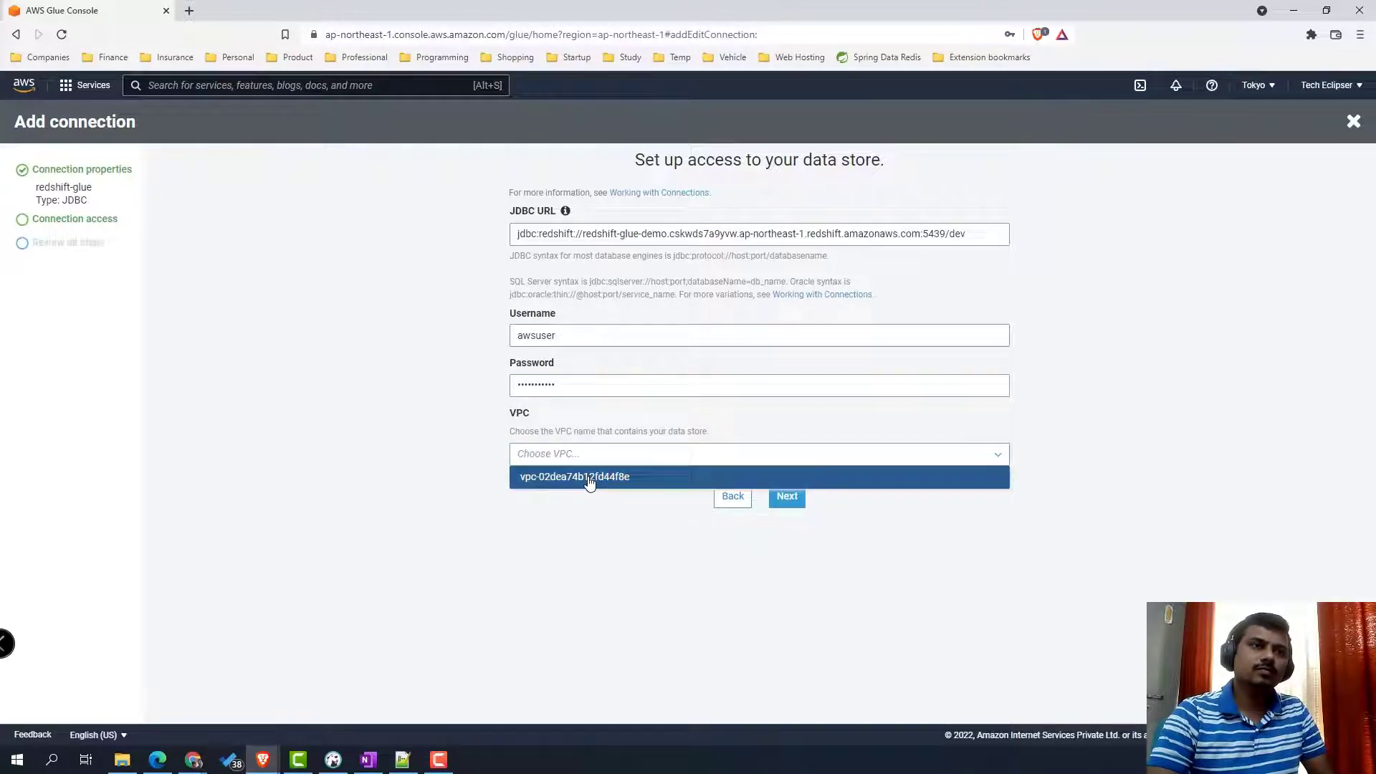
click(590, 477)
scroll(772, 507, down, 1)
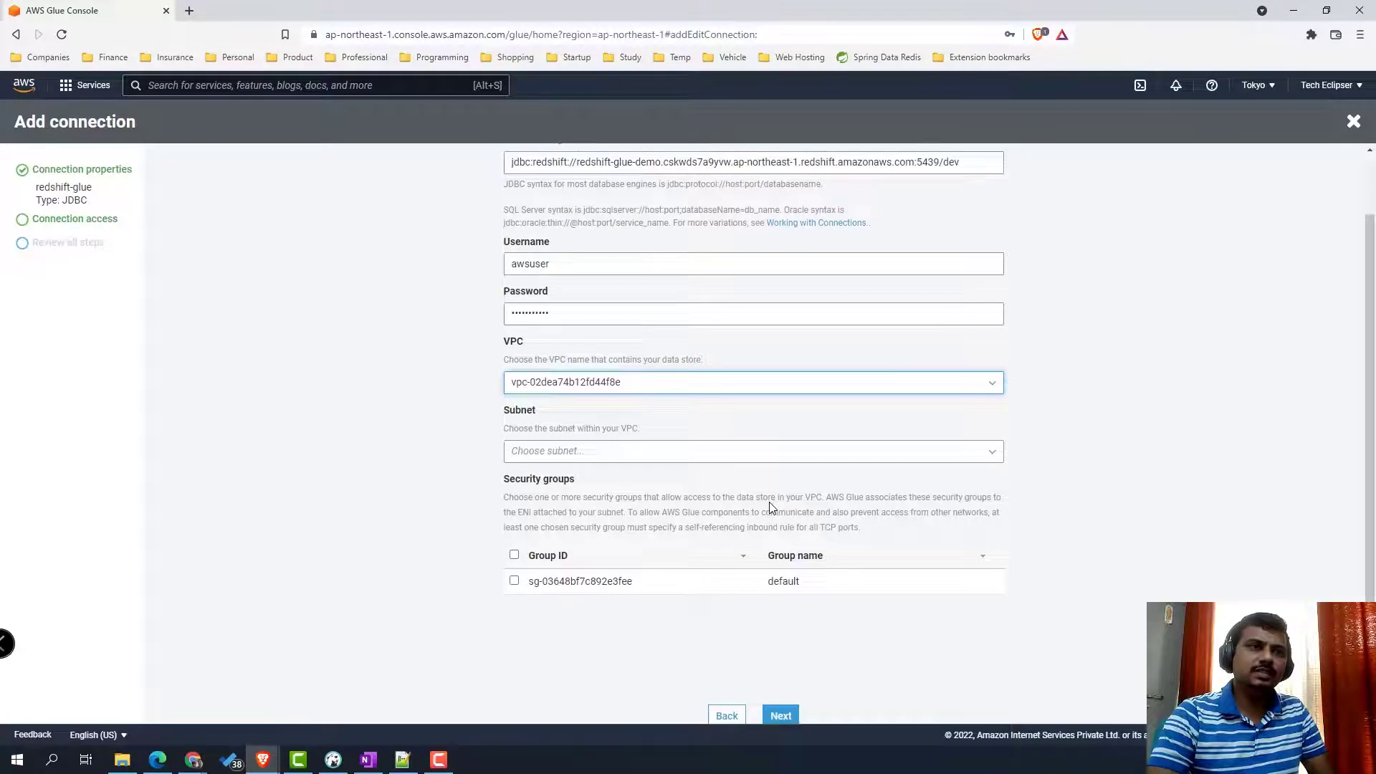
scroll(771, 508, down, 1)
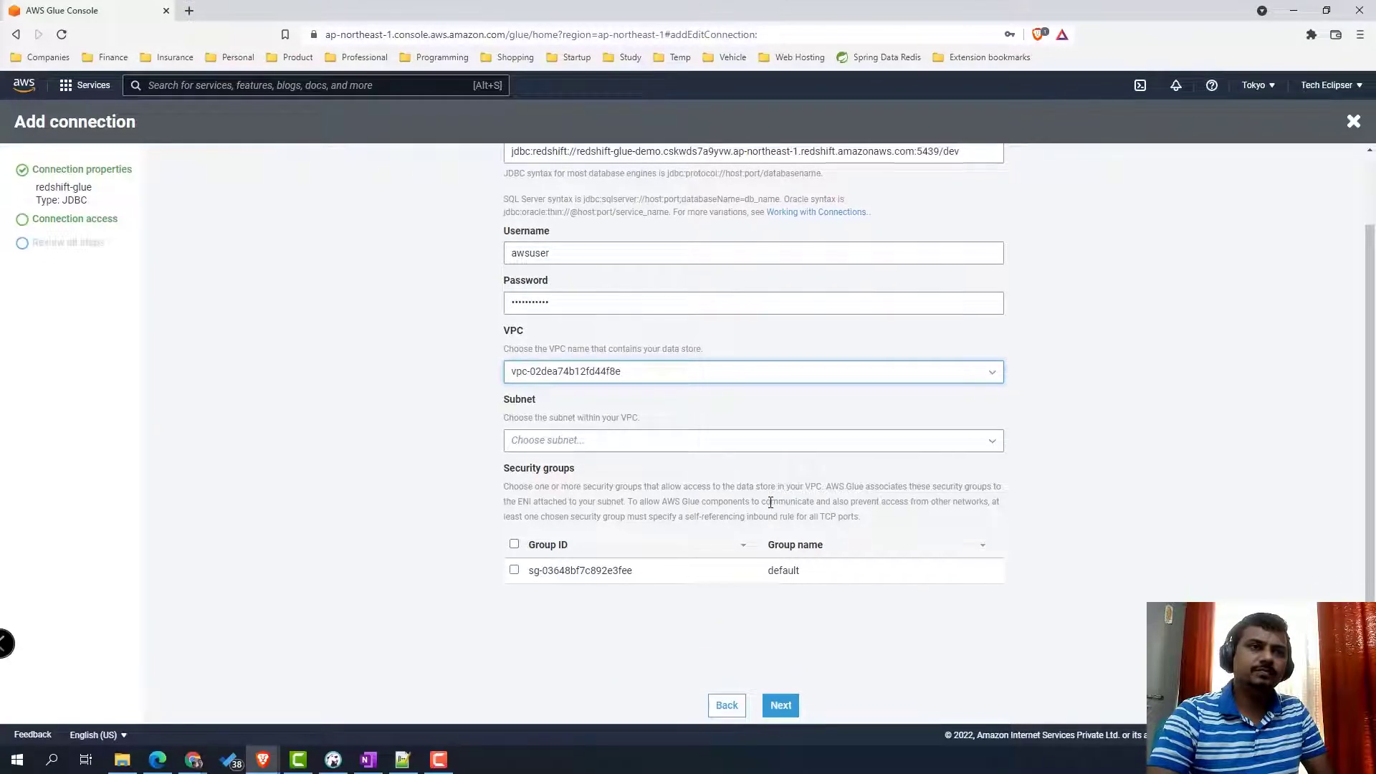
click(784, 450)
click(784, 463)
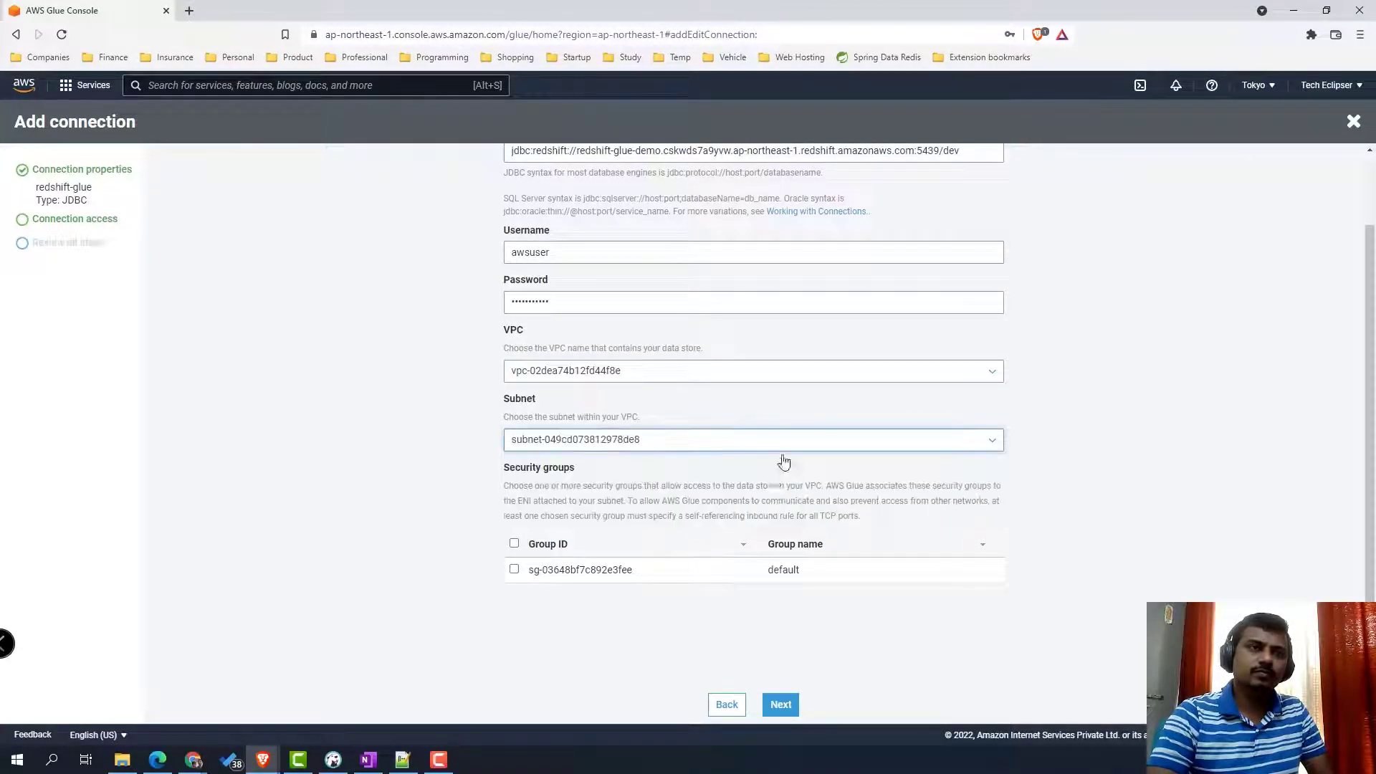
click(782, 441)
click(753, 507)
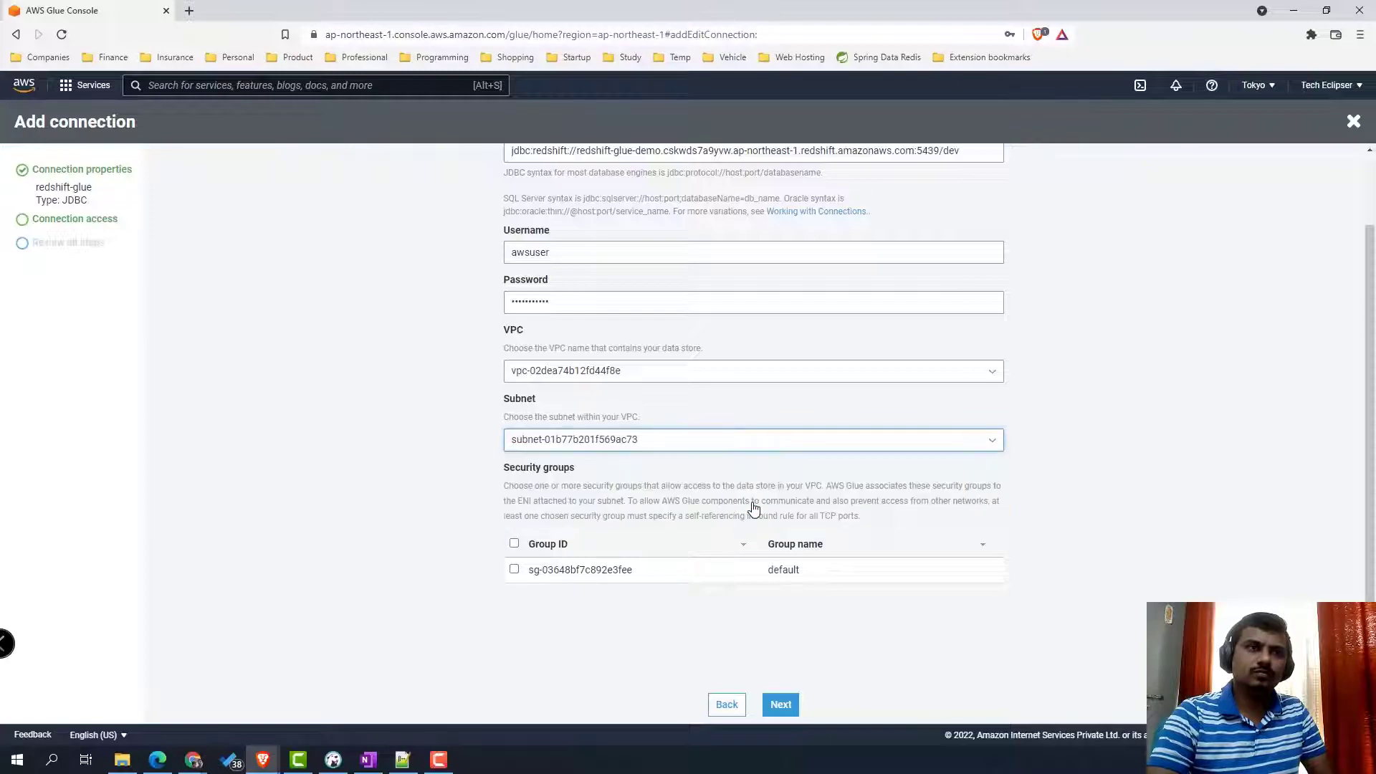
click(756, 445)
click(737, 464)
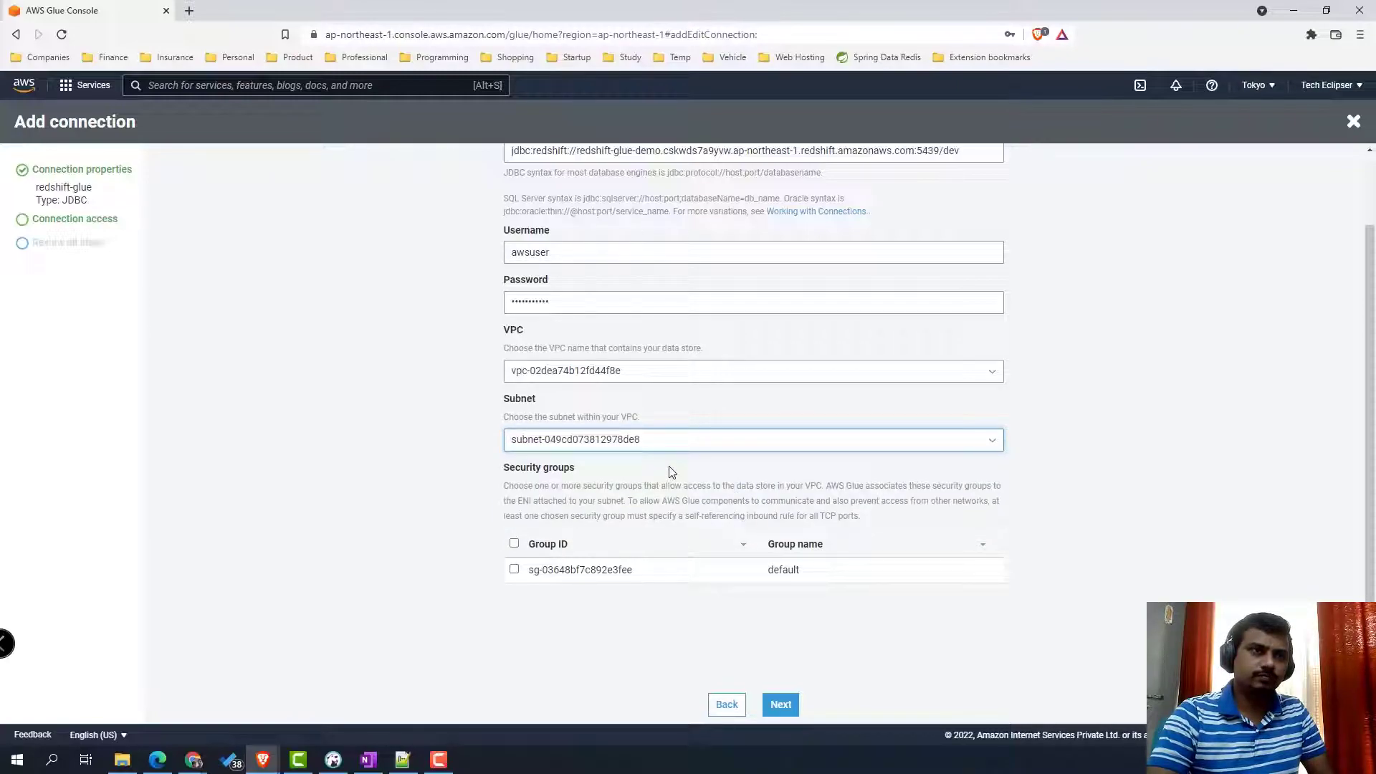
click(514, 570)
click(781, 705)
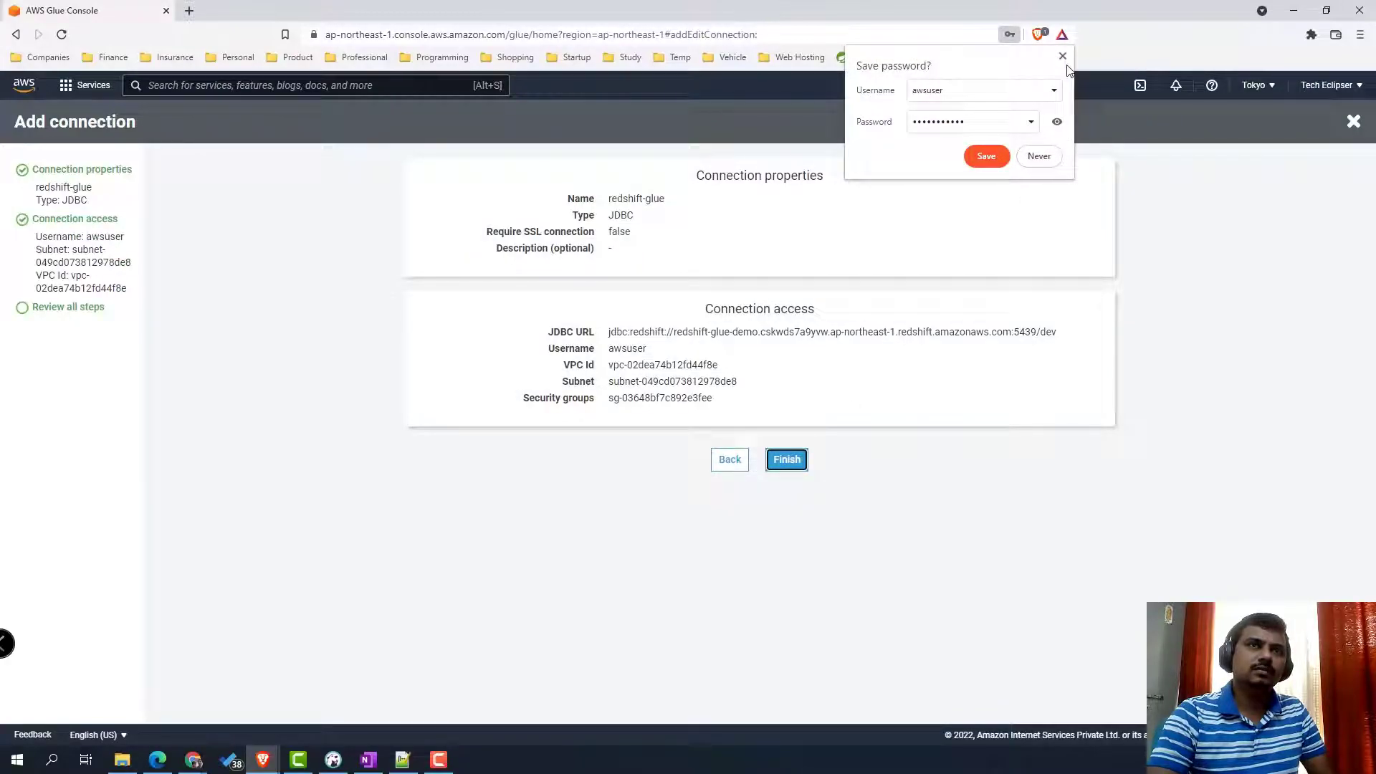
click(1064, 57)
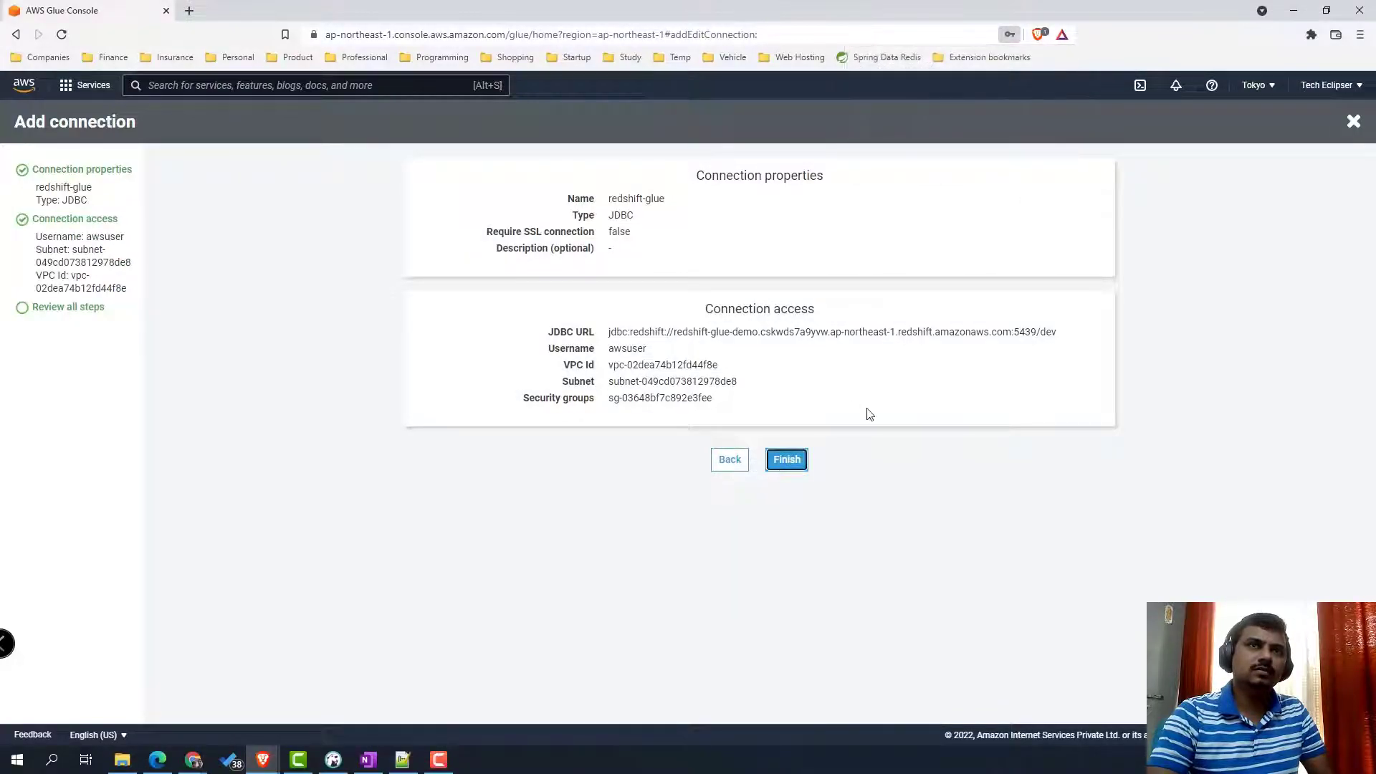
- Finish the redshift-glue connection and test it with IAM role MyDefaultGlueServiceRole
click(795, 463)
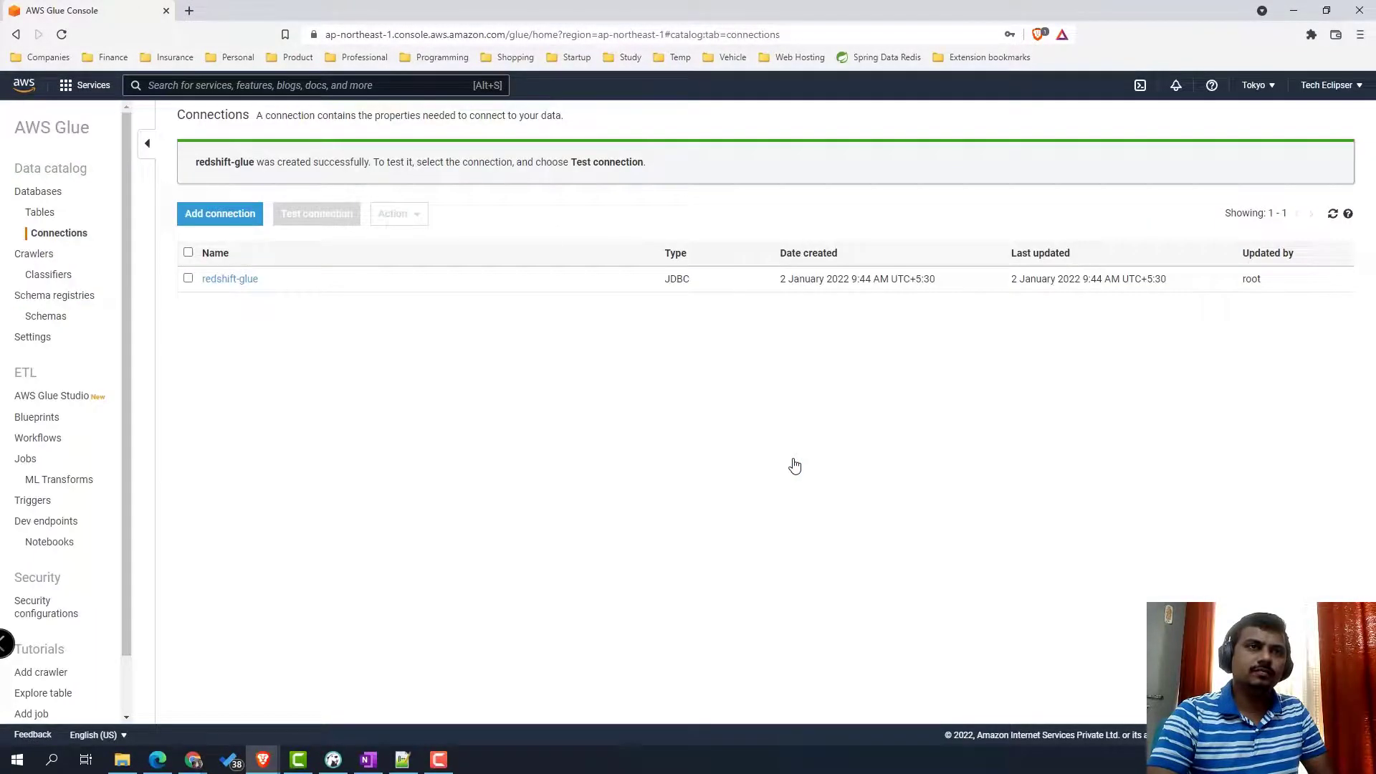
click(188, 278)
click(319, 219)
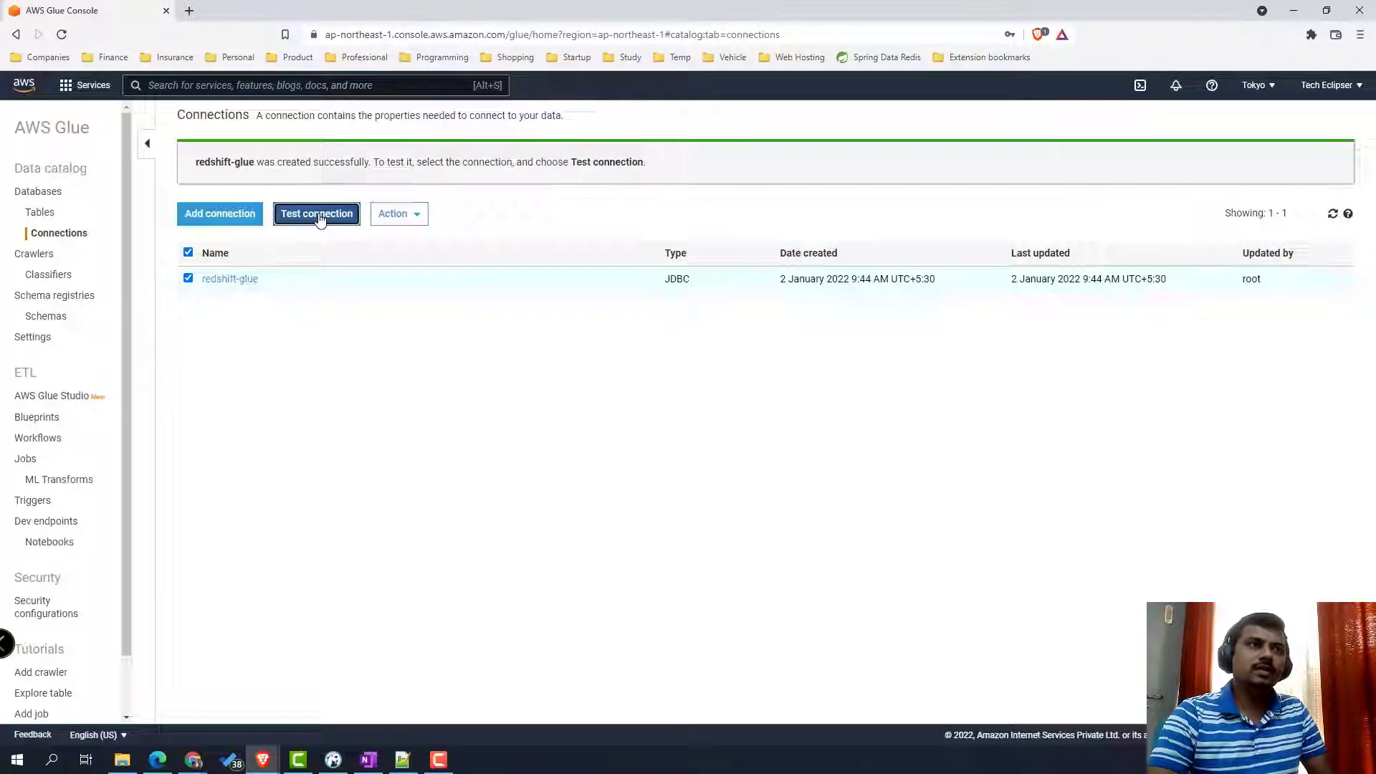
click(672, 243)
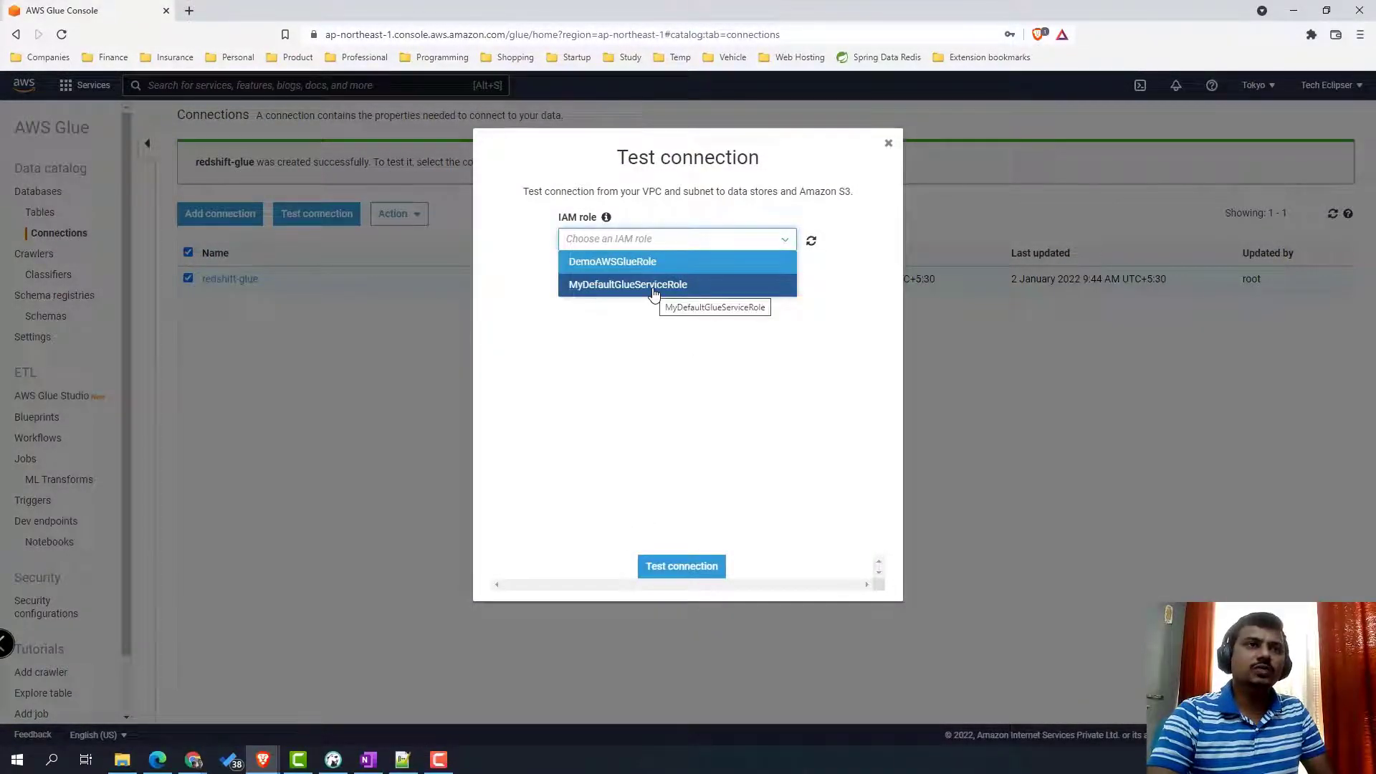
click(654, 287)
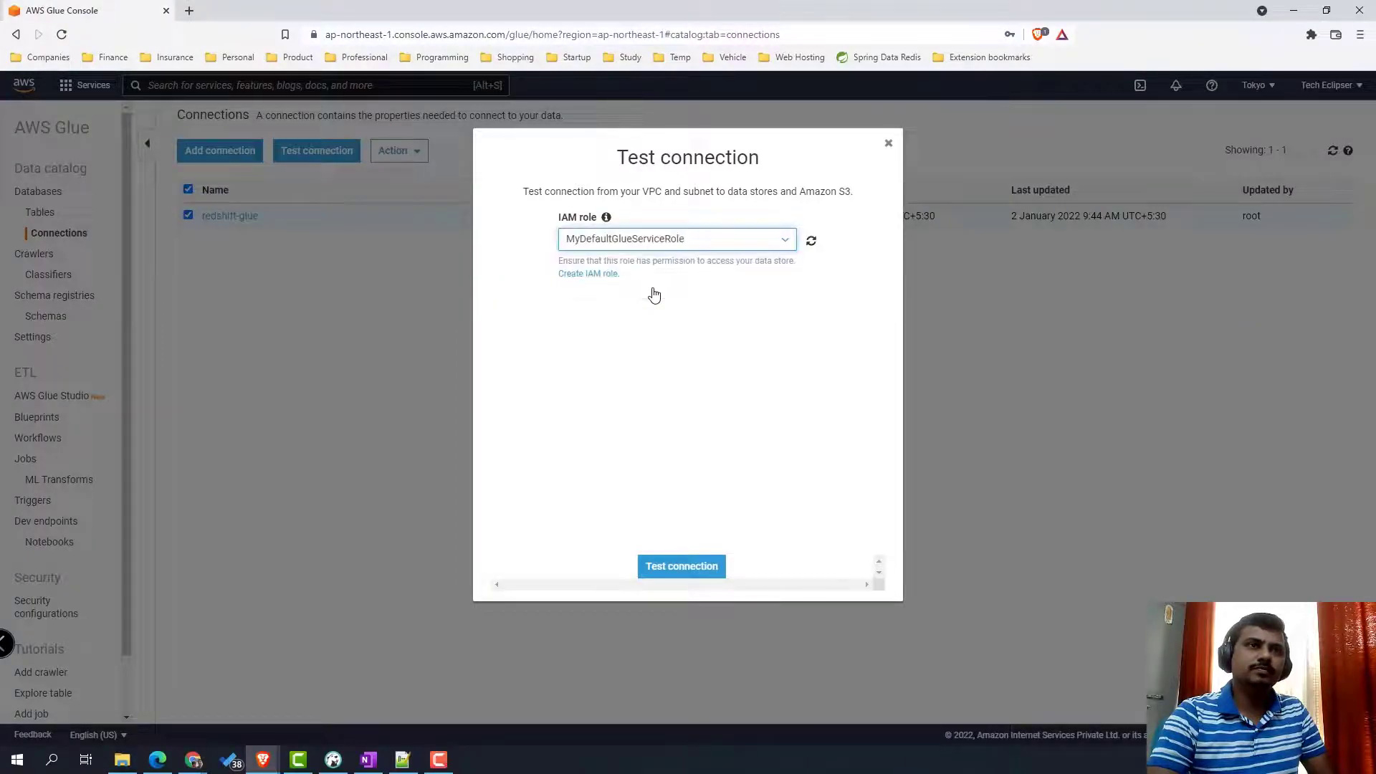
click(663, 572)
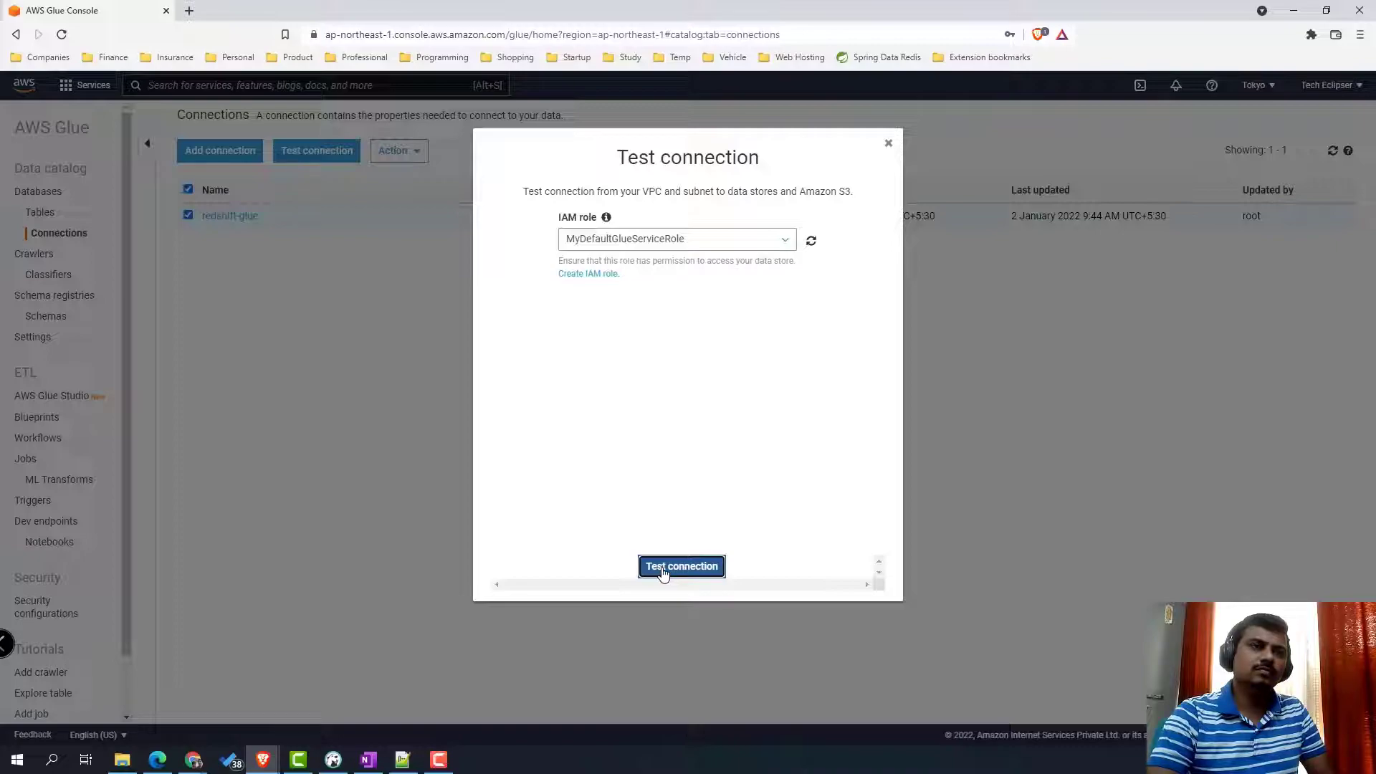
- Rerun the test with MyDefaultGlueServiceRole; it fails for lack of an S3 endpoint or NAT gateway
click(695, 246)
click(681, 287)
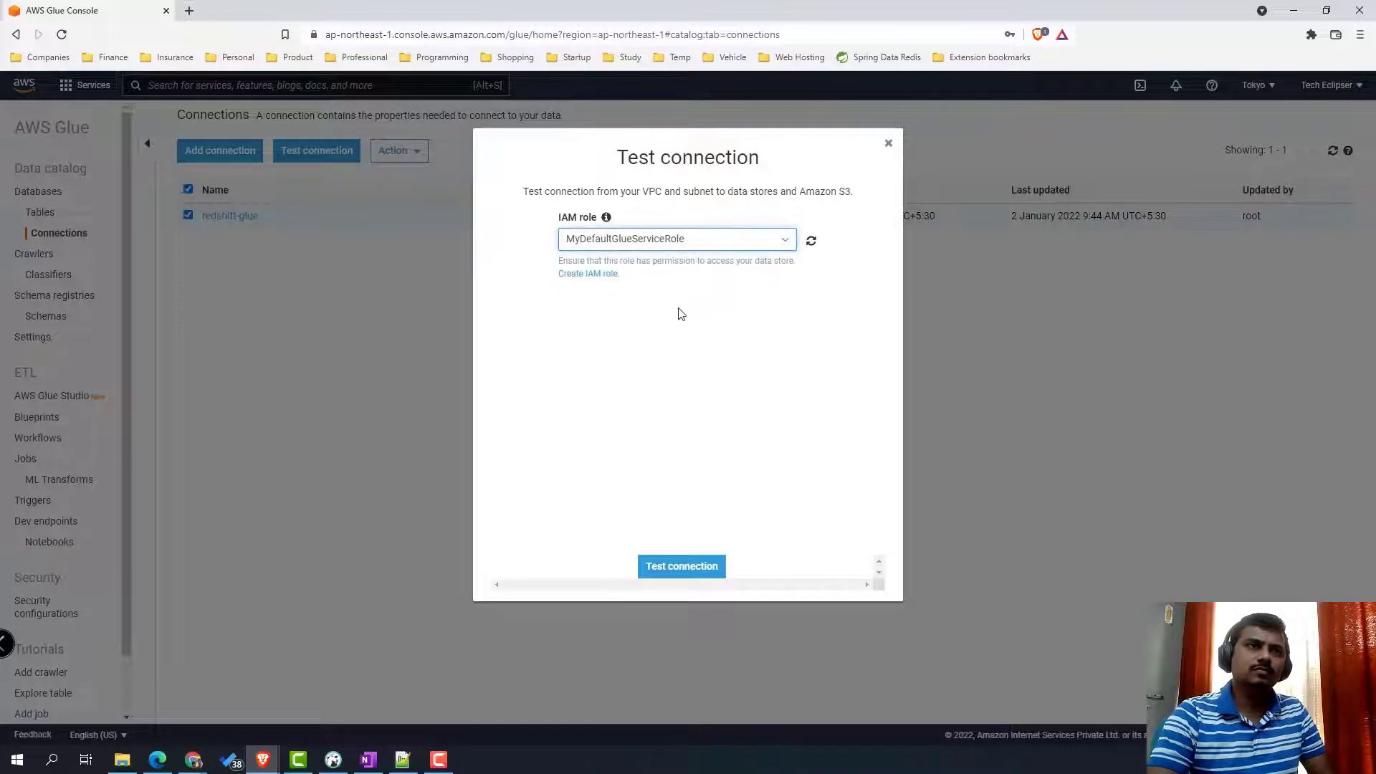
click(672, 567)
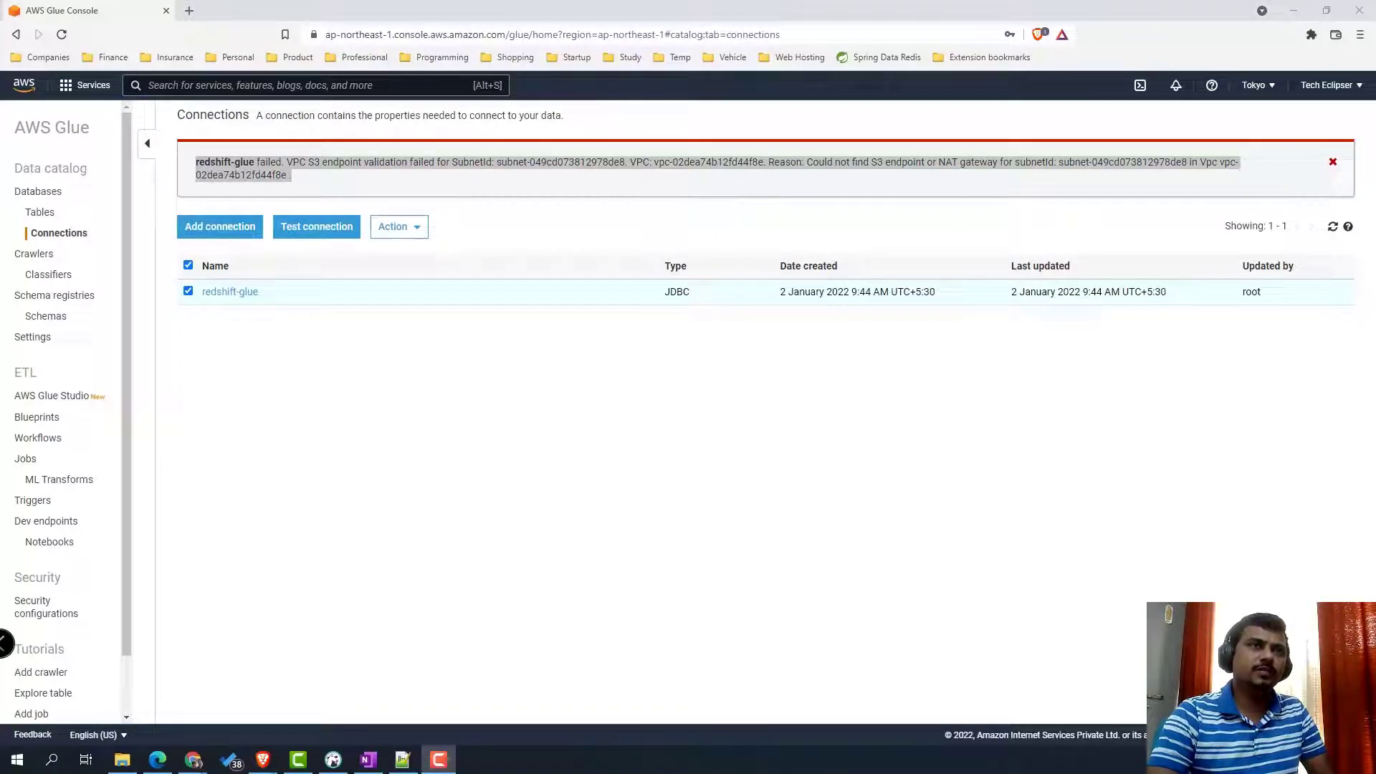
click(388, 87)
- Open the VPC console in a new tab and go to its Endpoints page
text(vpc)
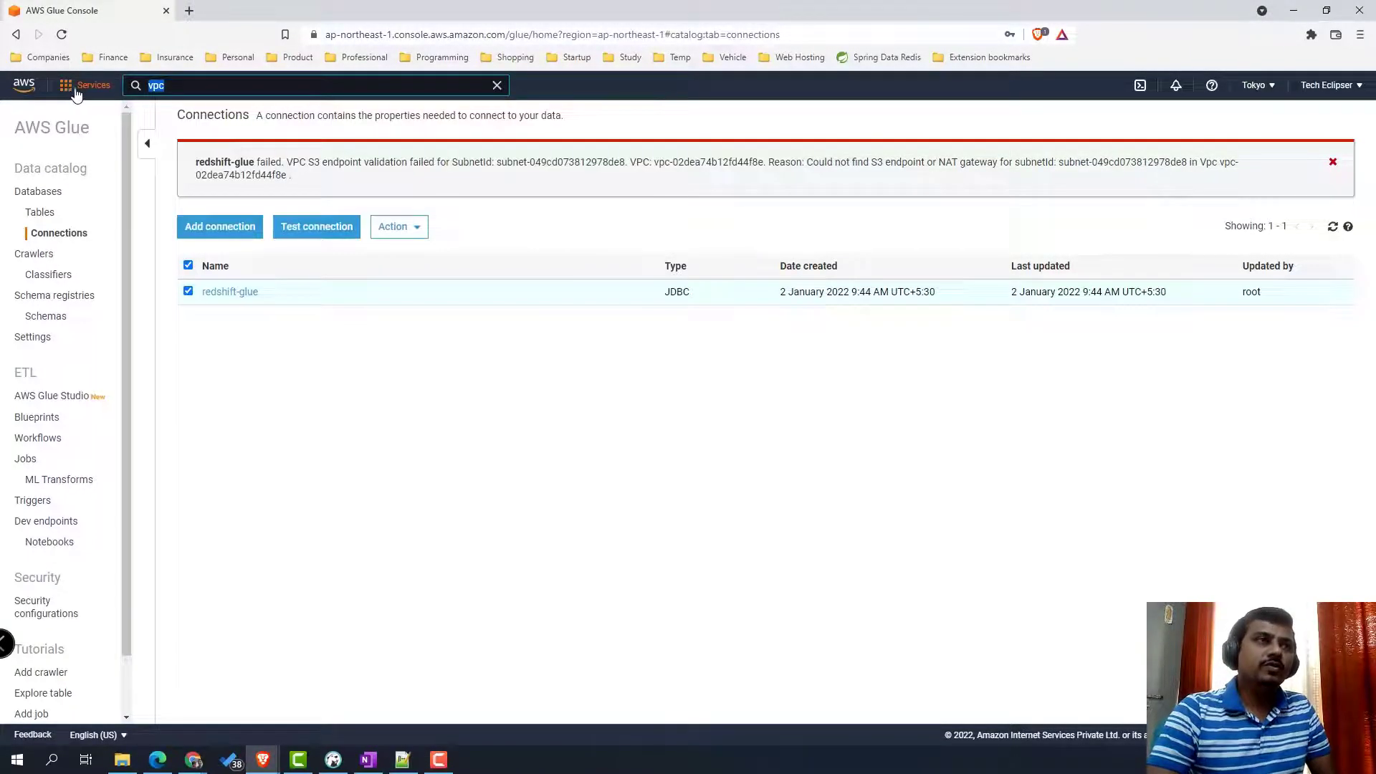
click(135, 91)
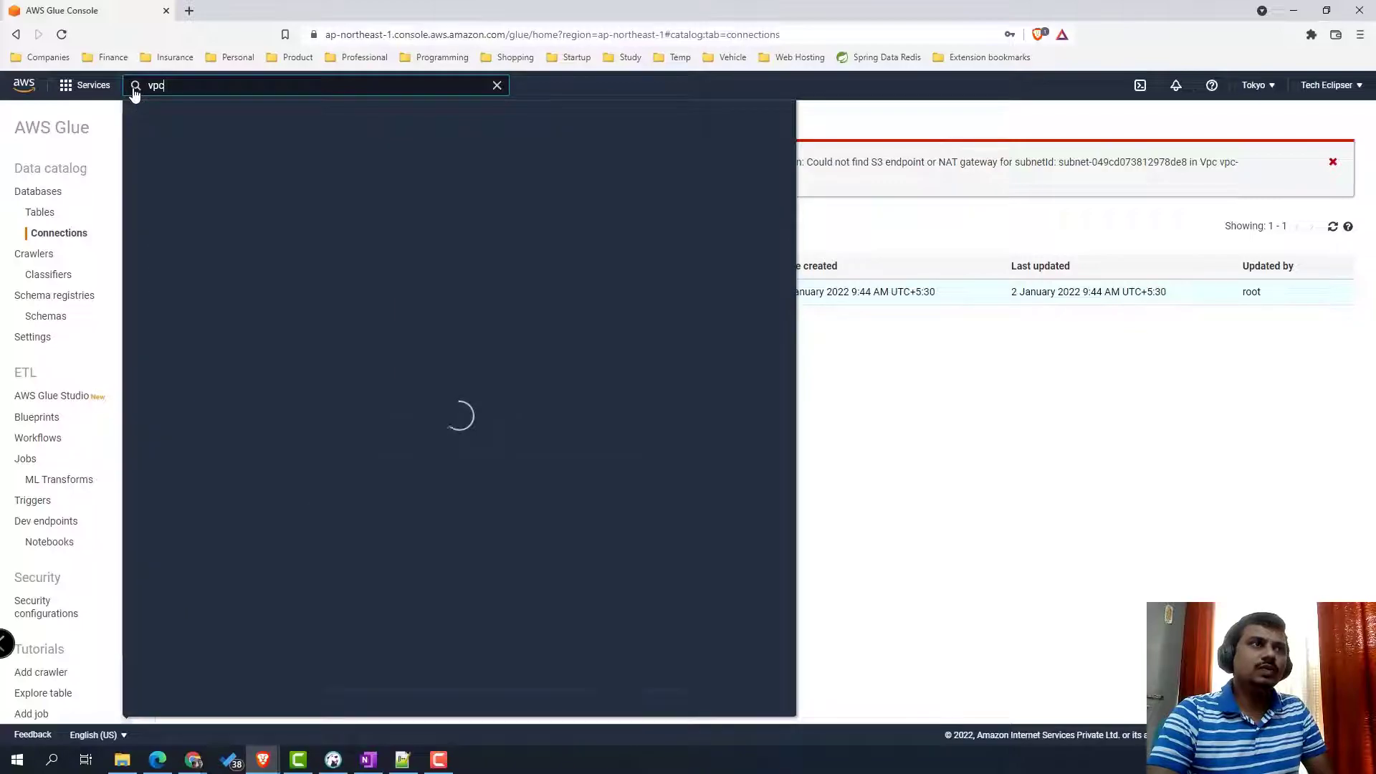
right_click(347, 195)
click(391, 199)
click(251, 10)
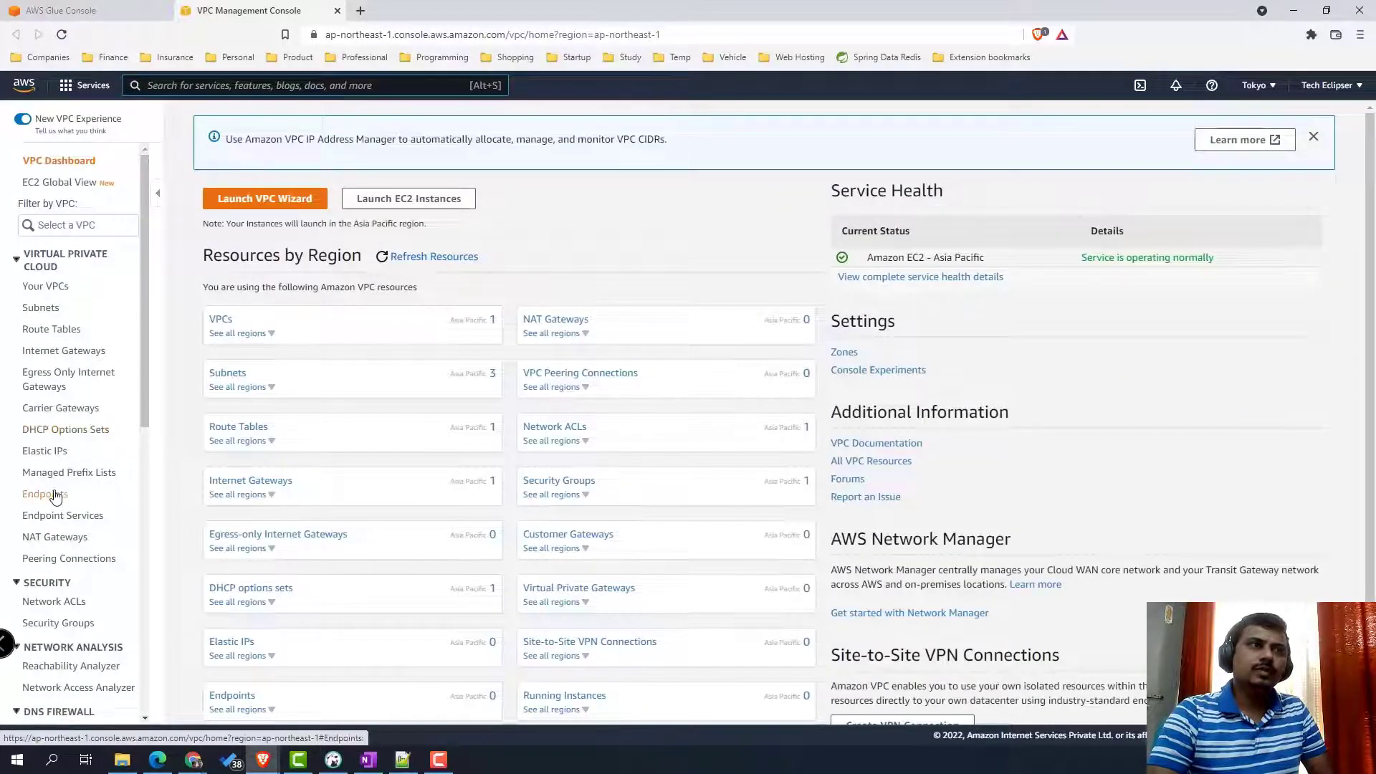
click(50, 494)
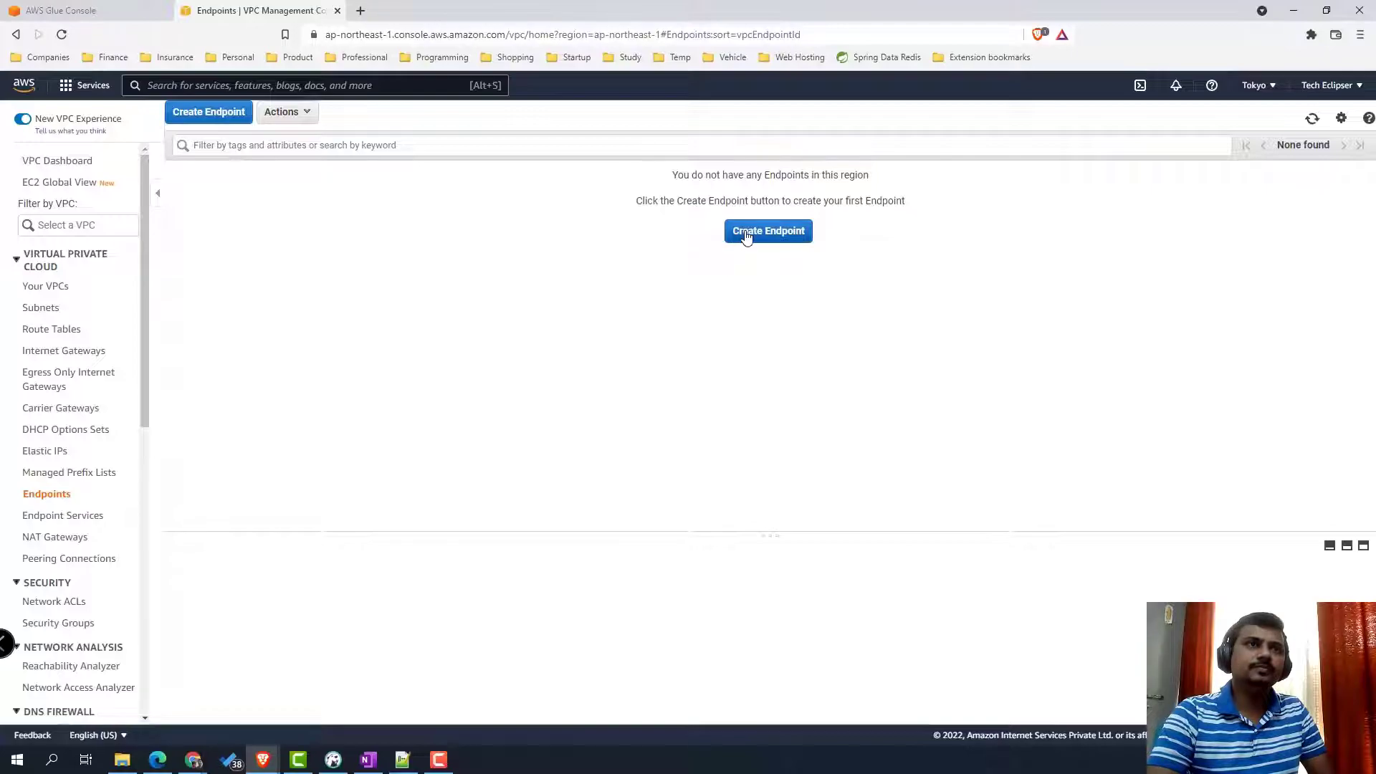
click(745, 236)
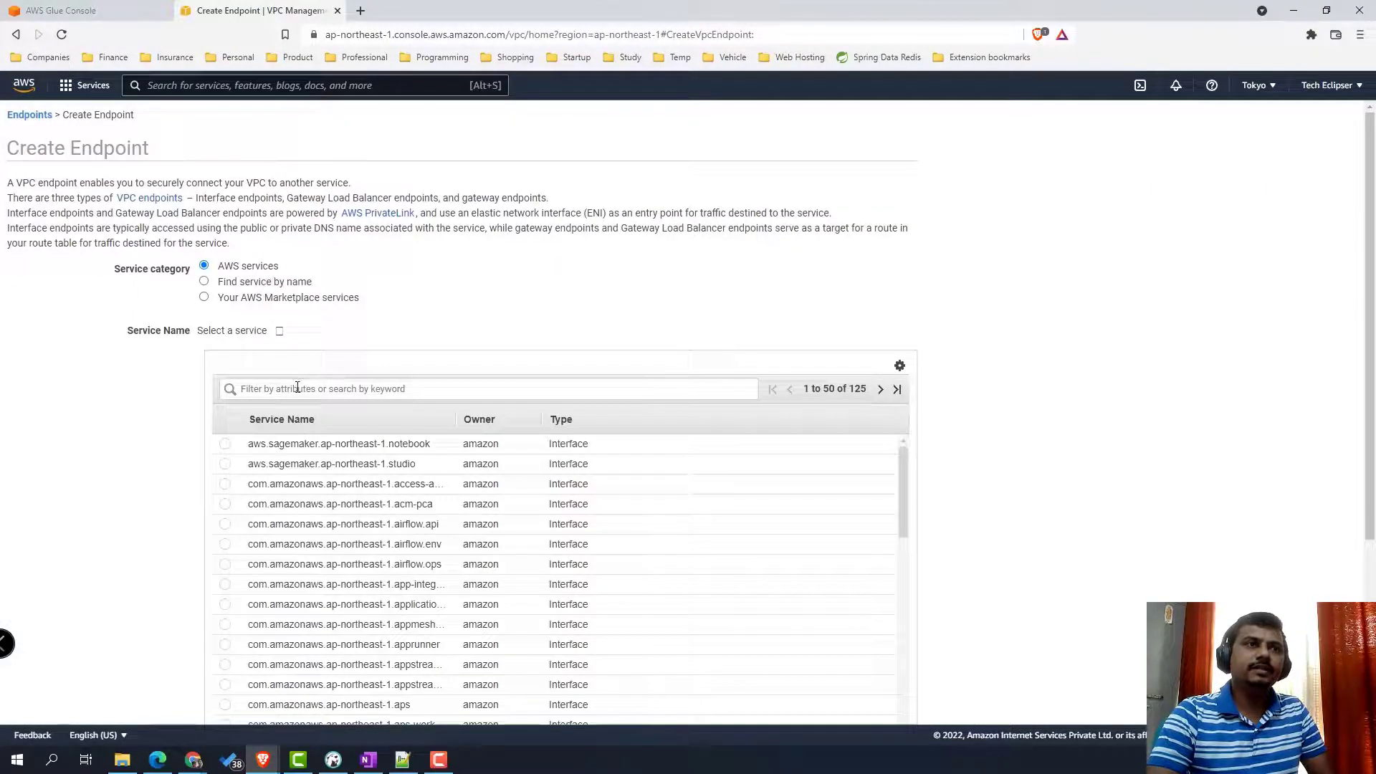
- Select the com.amazonaws.ap-northeast-1.s3 Gateway service and route table rtb-062e86b63854491f5, keeping Full Access
click(298, 388)
text(s)
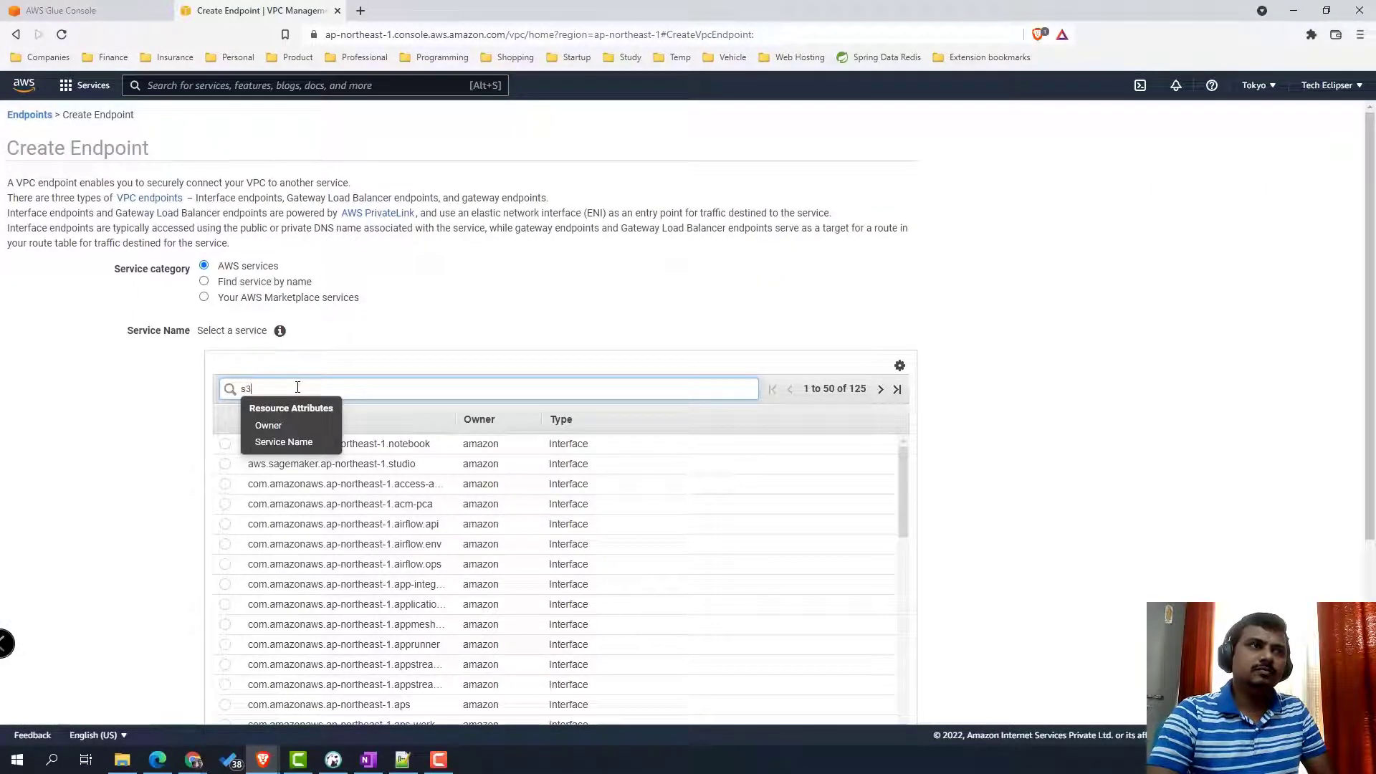
text(3)
key(Return)
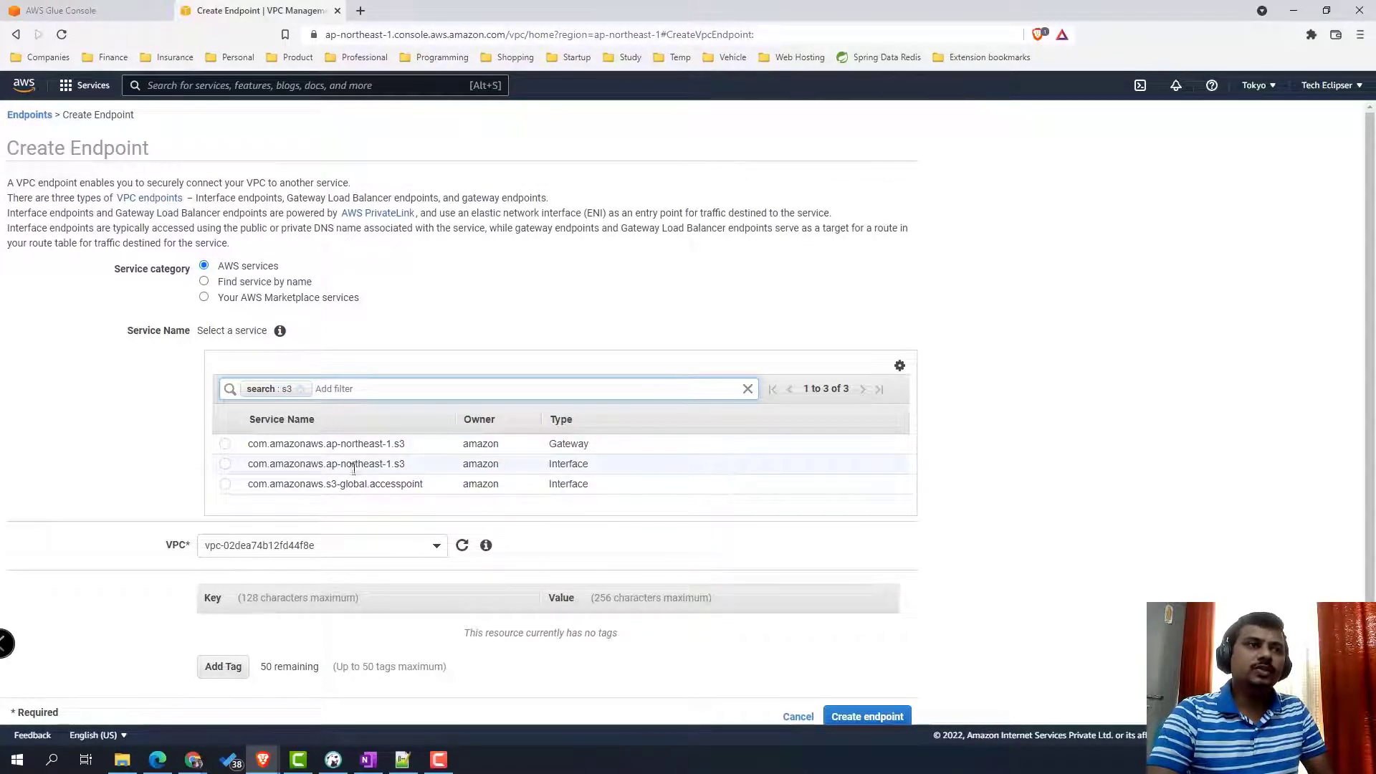
click(225, 445)
scroll(445, 516, down, 5)
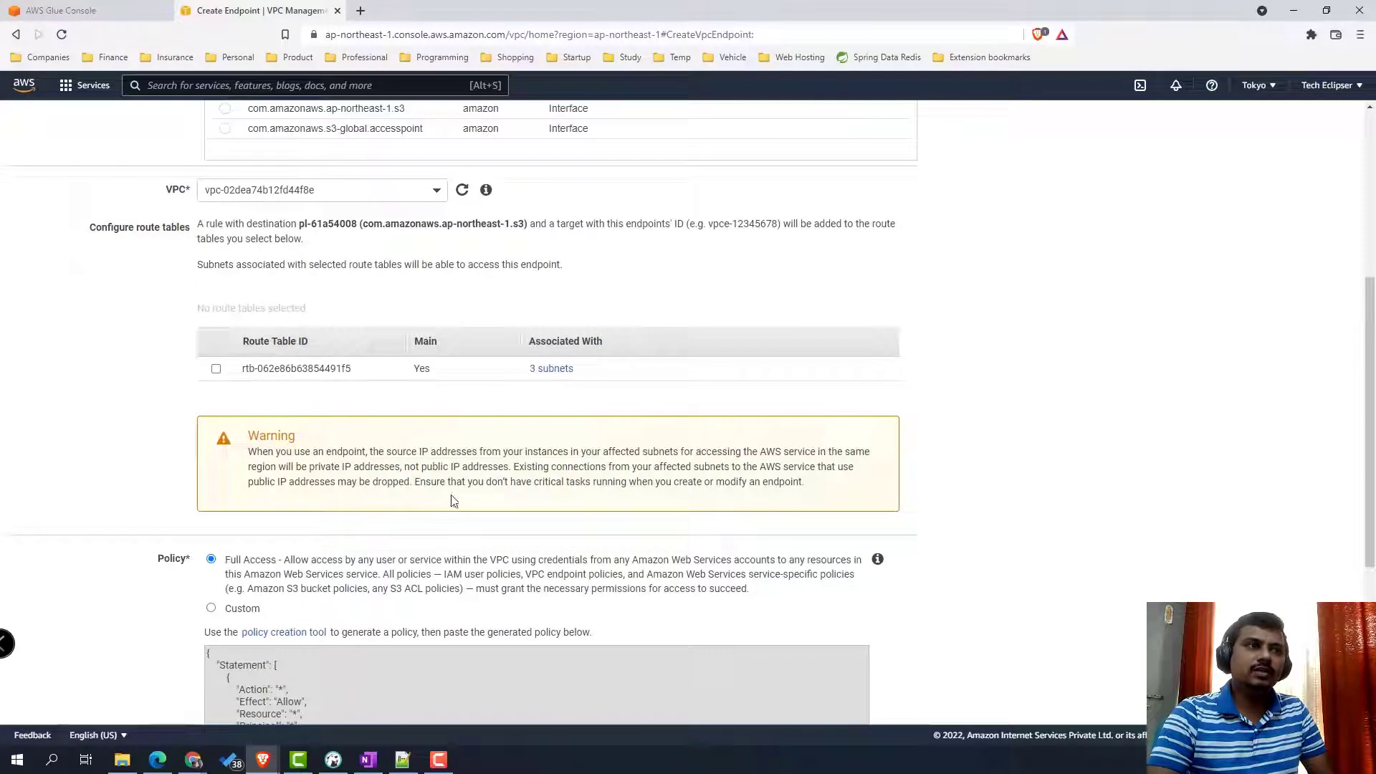
click(215, 370)
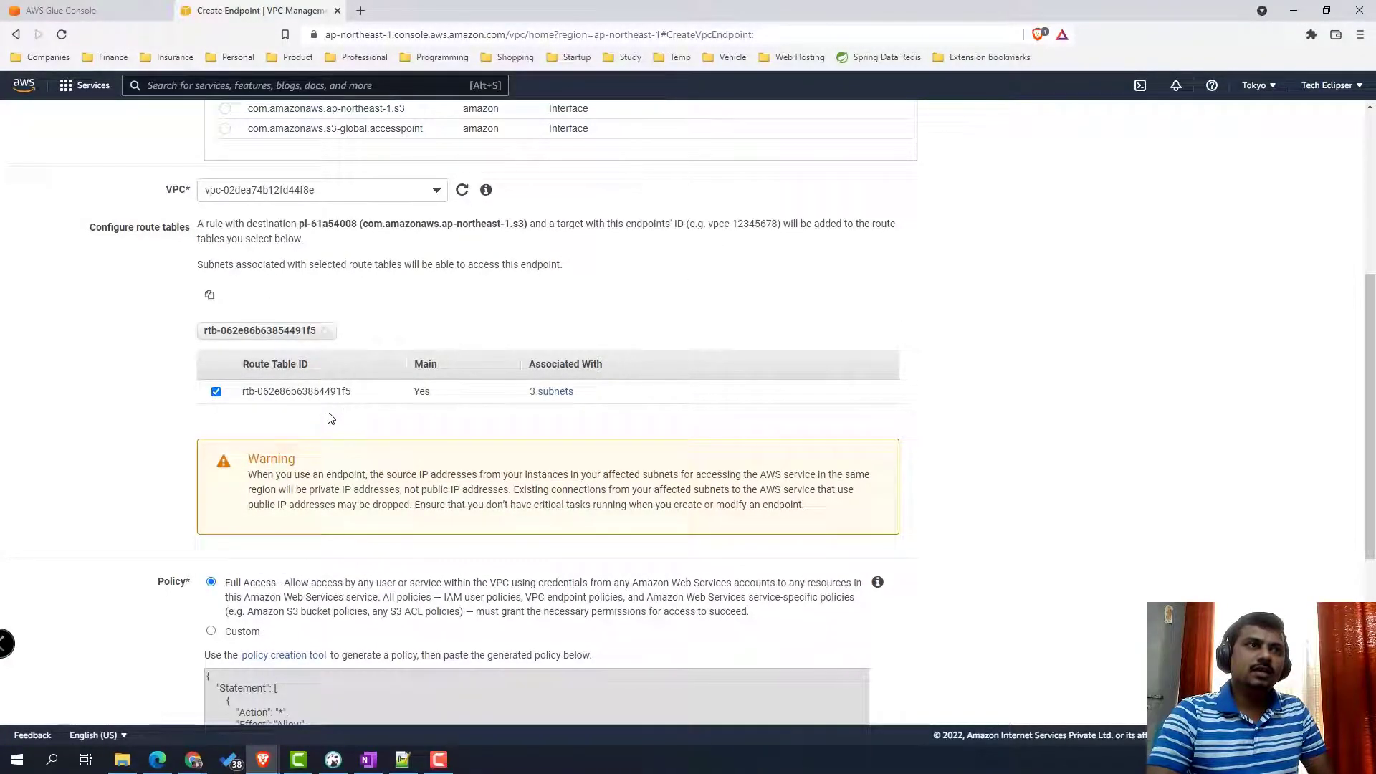
scroll(373, 431, down, 3)
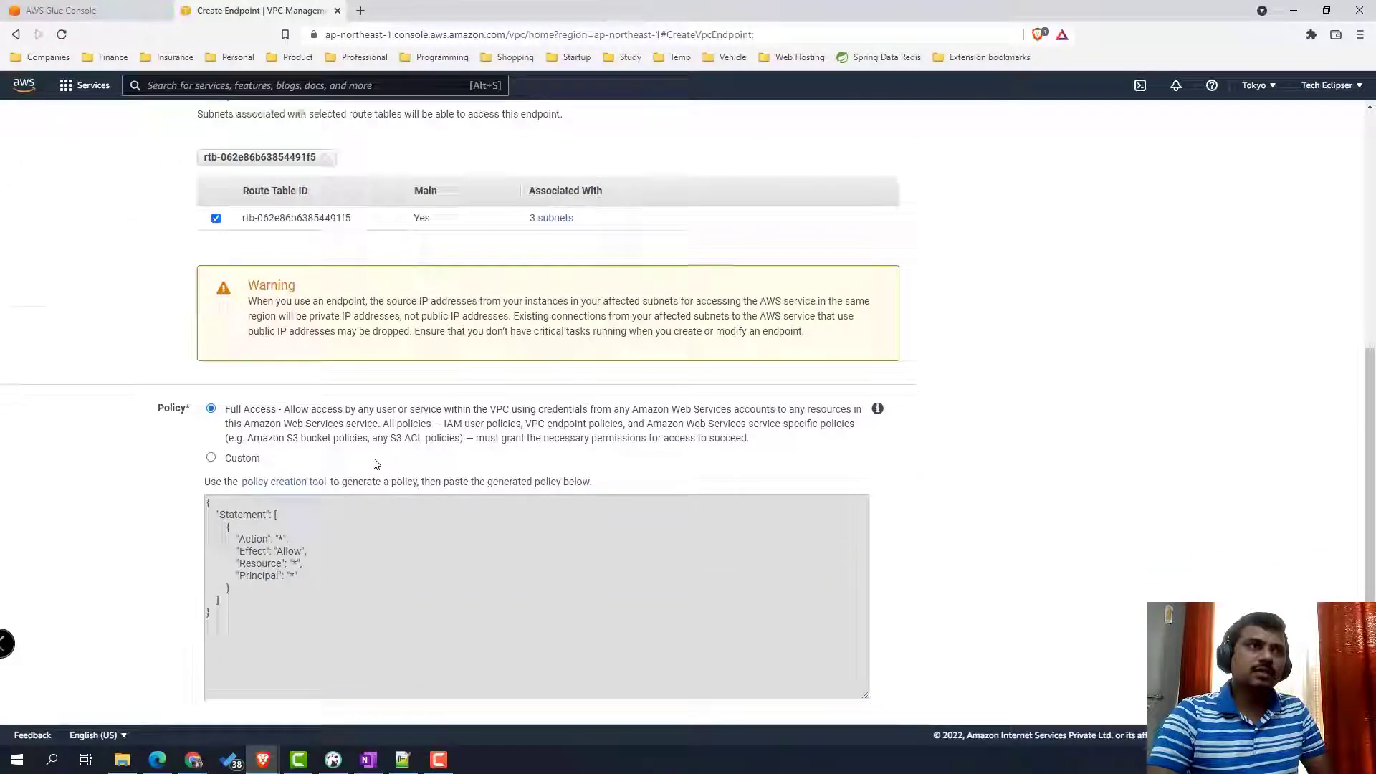
scroll(372, 464, down, 3)
scroll(431, 450, up, 10)
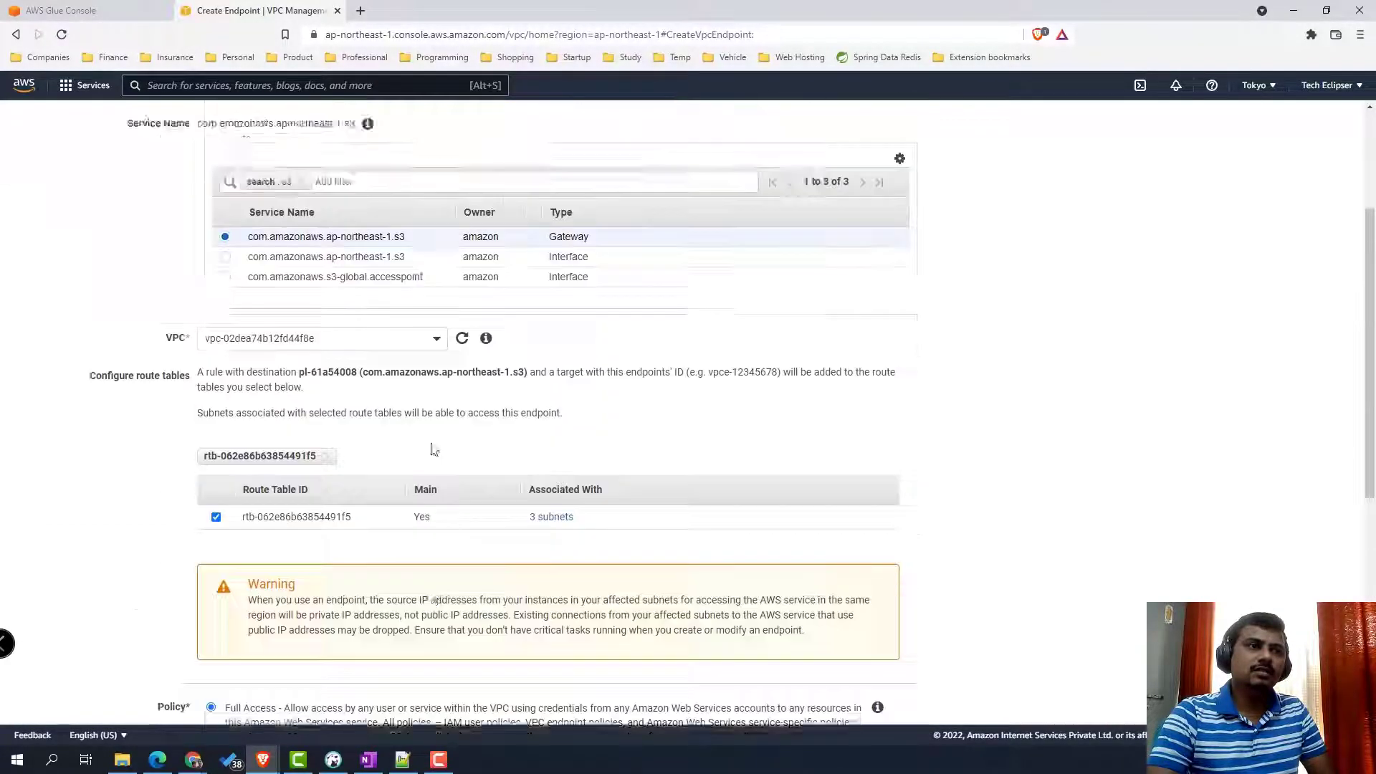
scroll(306, 399, down, 3)
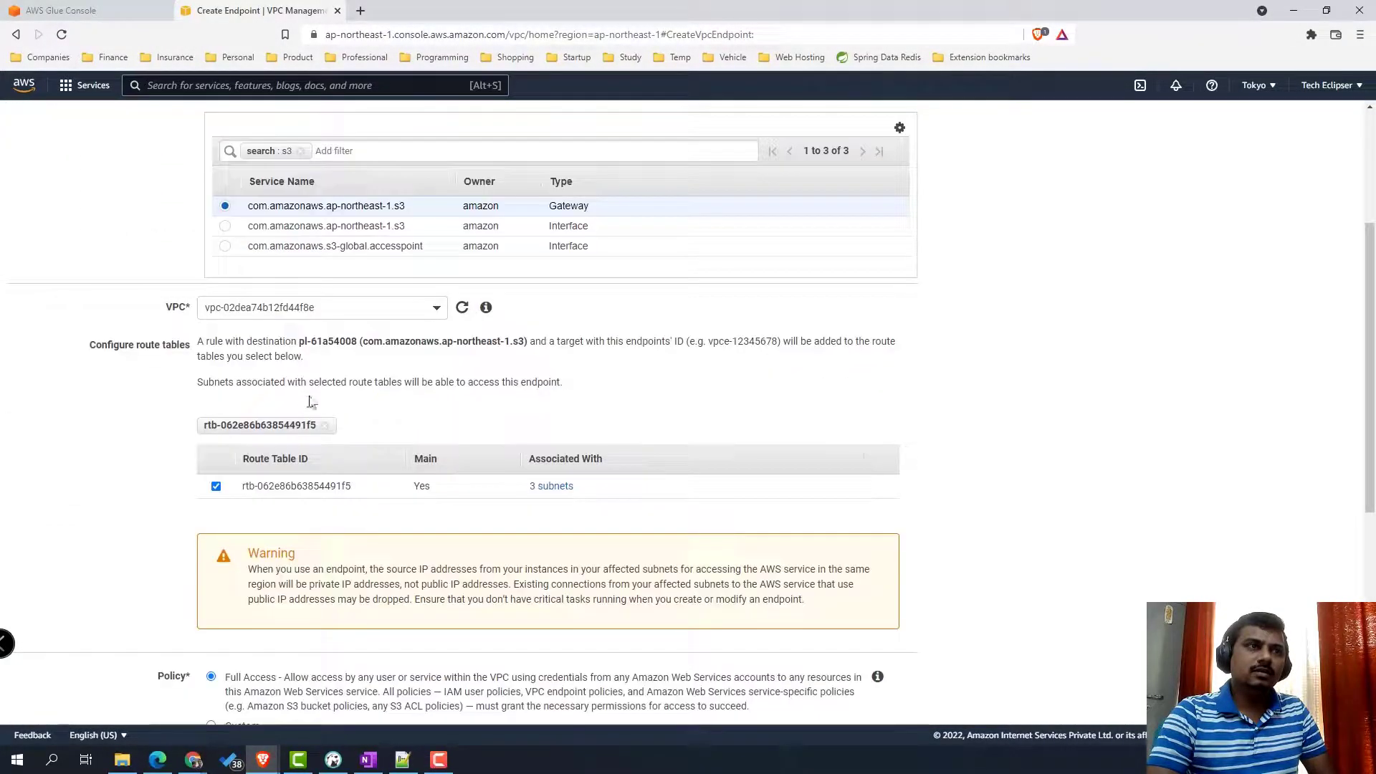
click(400, 312)
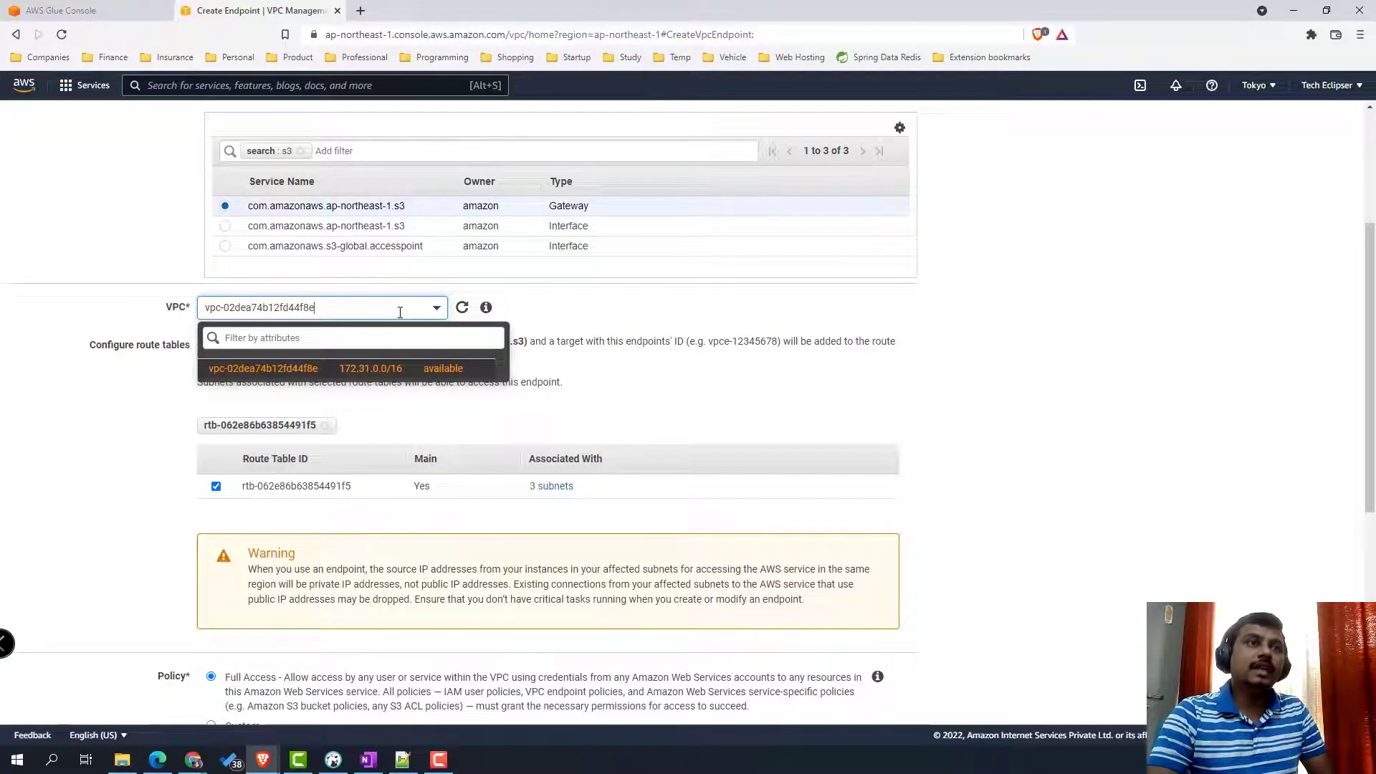
click(800, 328)
scroll(916, 475, down, 1)
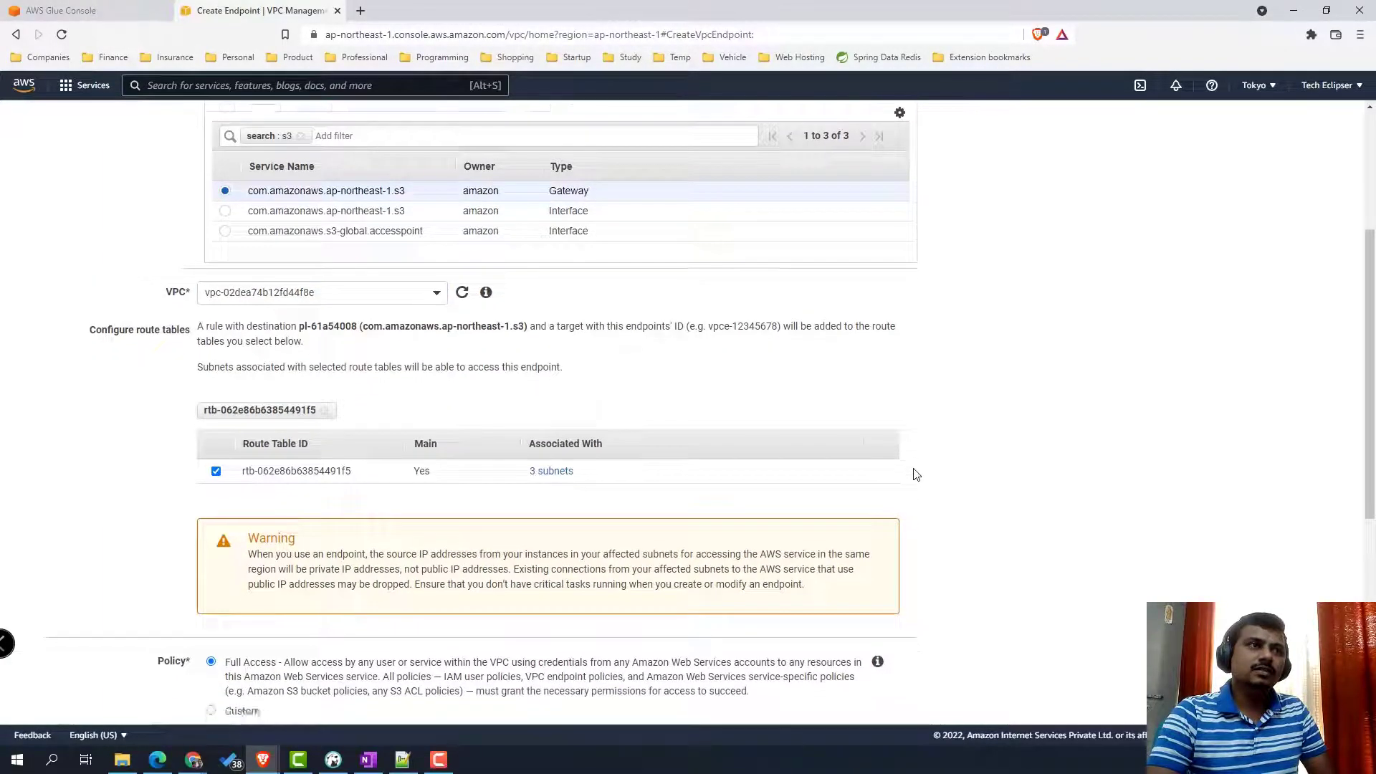
scroll(915, 475, down, 6)
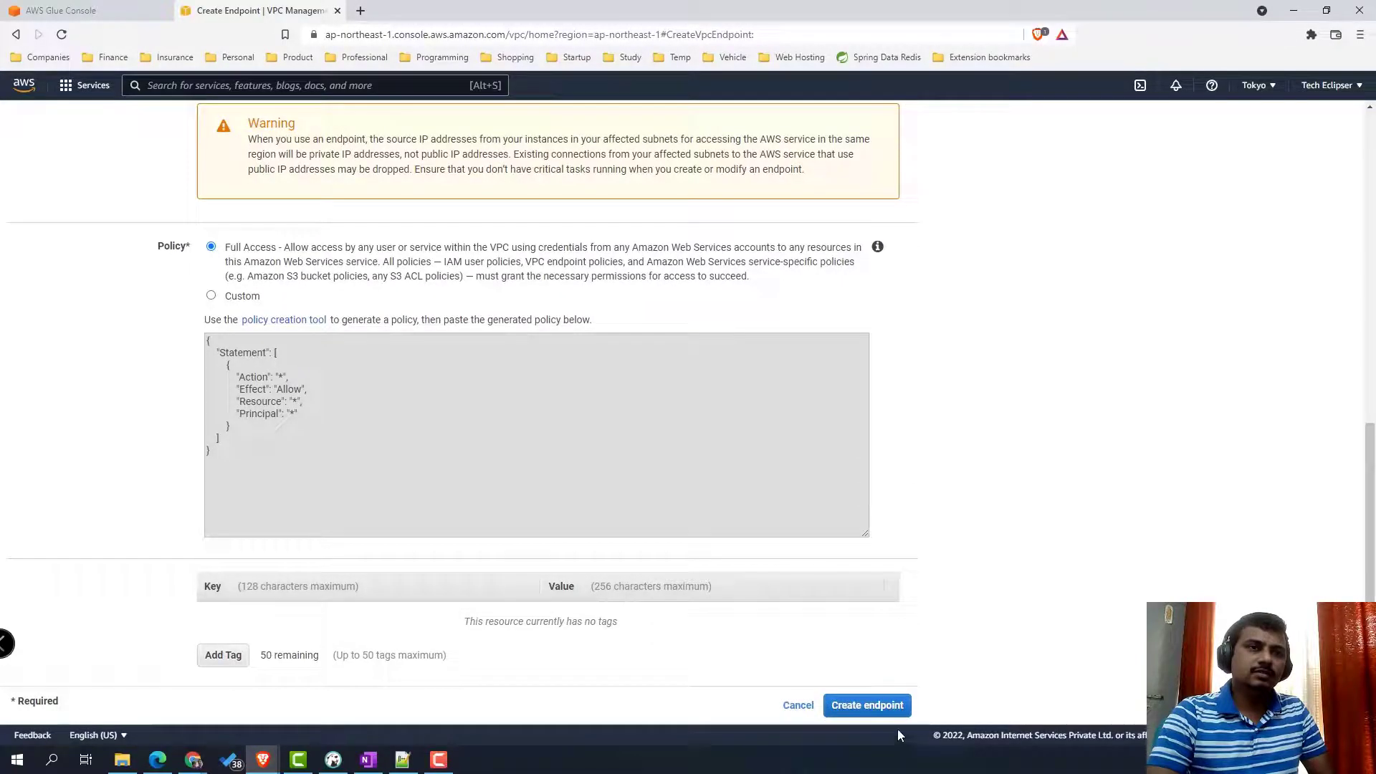
- Create the S3 gateway endpoint and check its Route Tables and Policy tabs
click(868, 706)
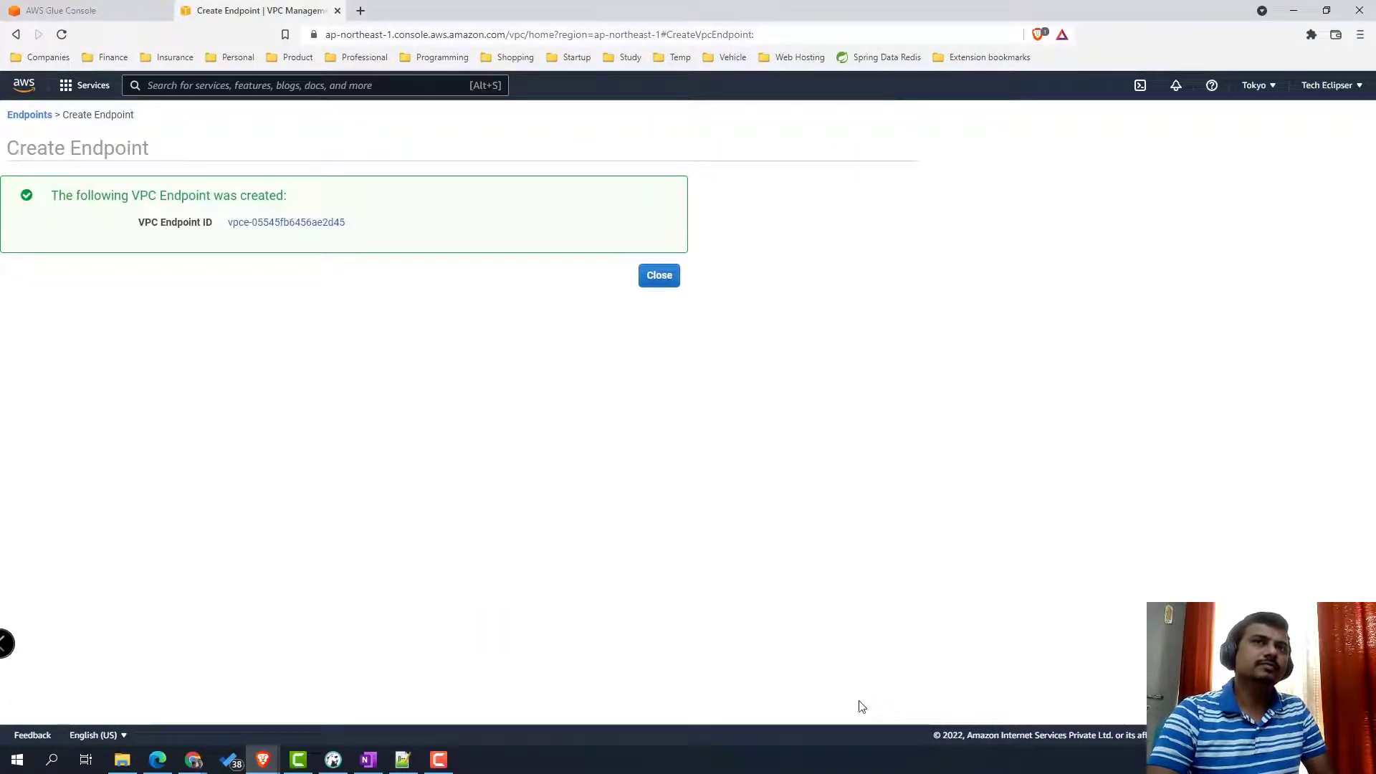
click(660, 277)
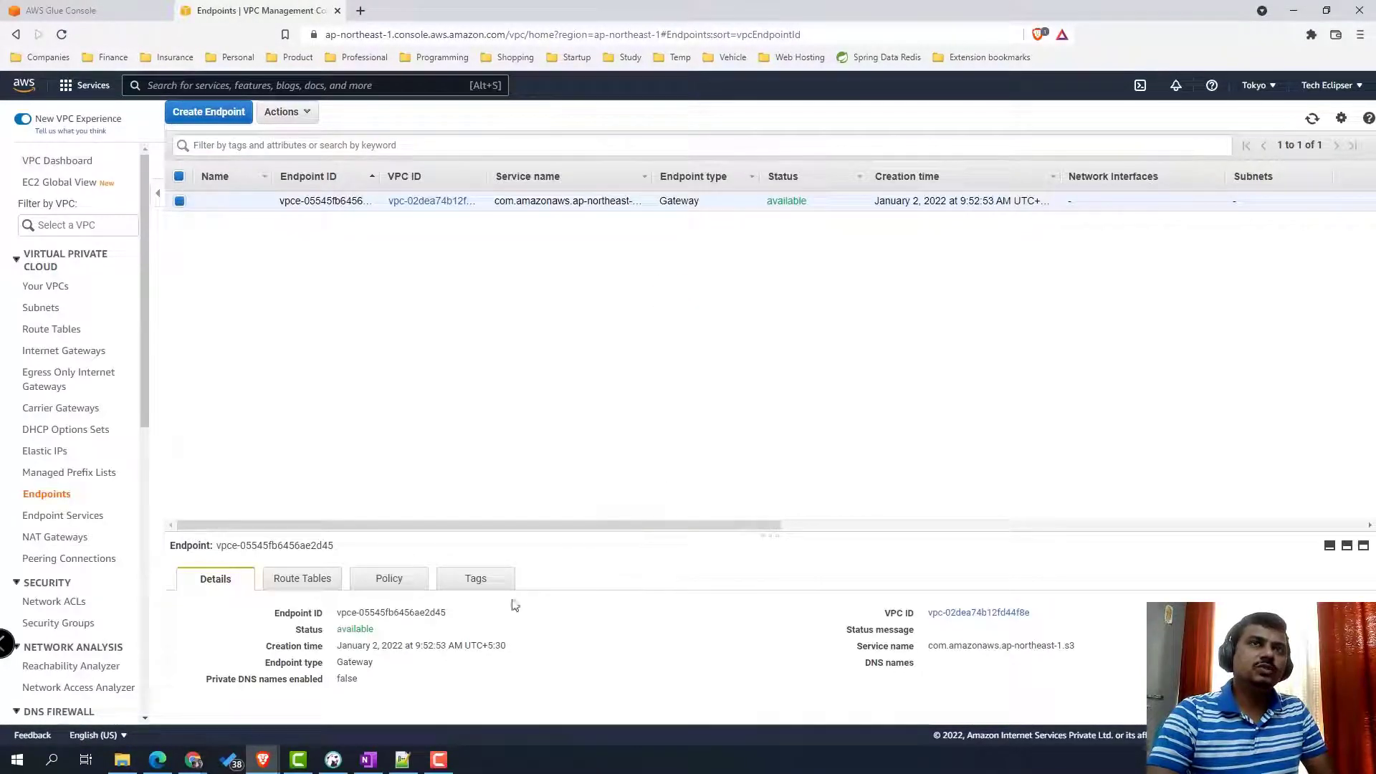
click(305, 579)
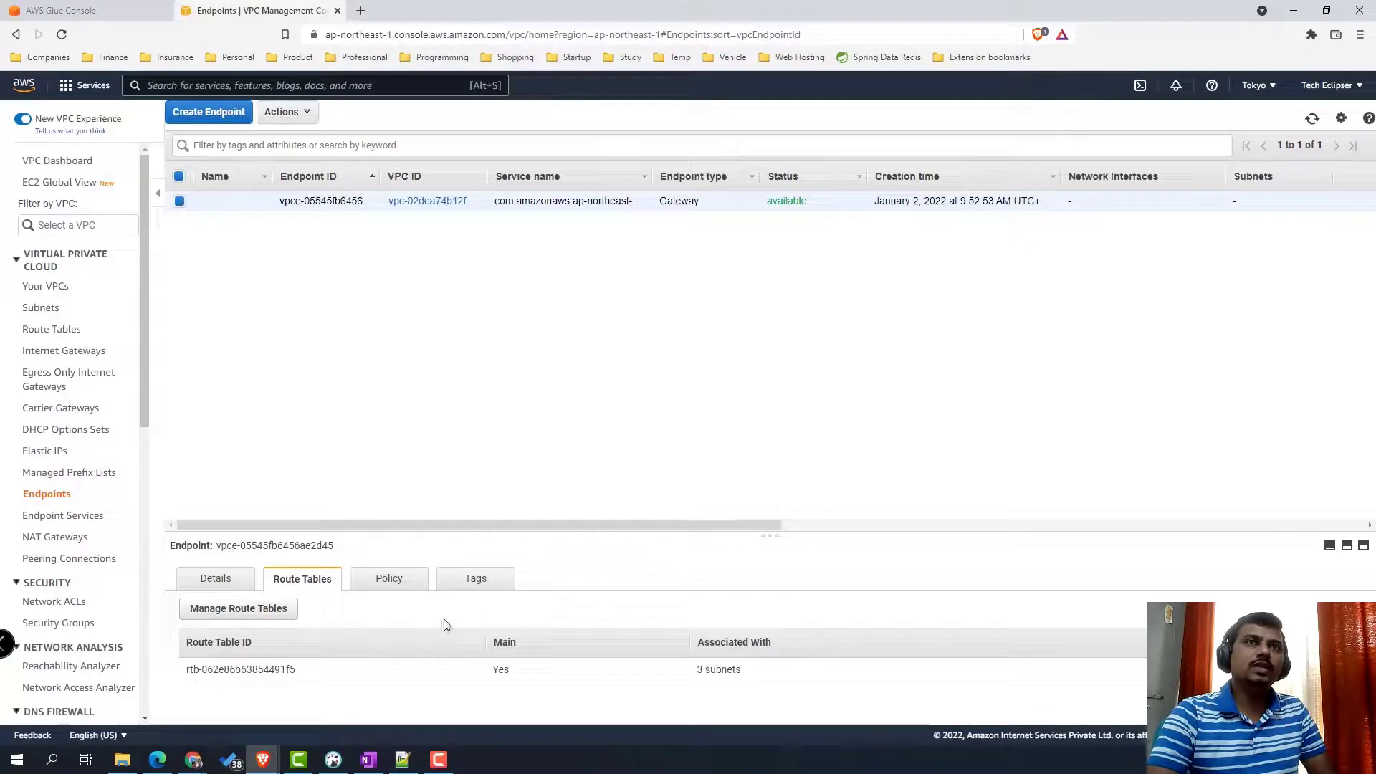
click(387, 580)
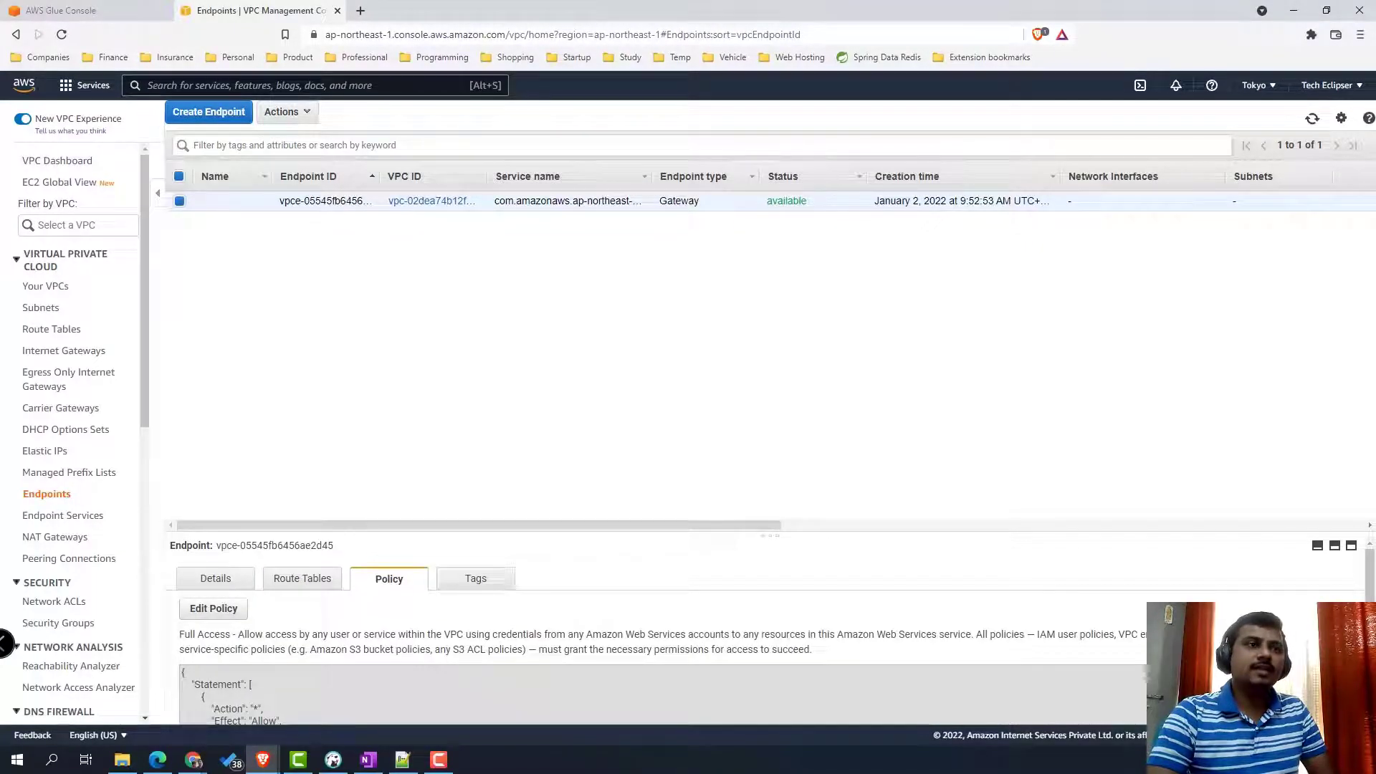
click(114, 12)
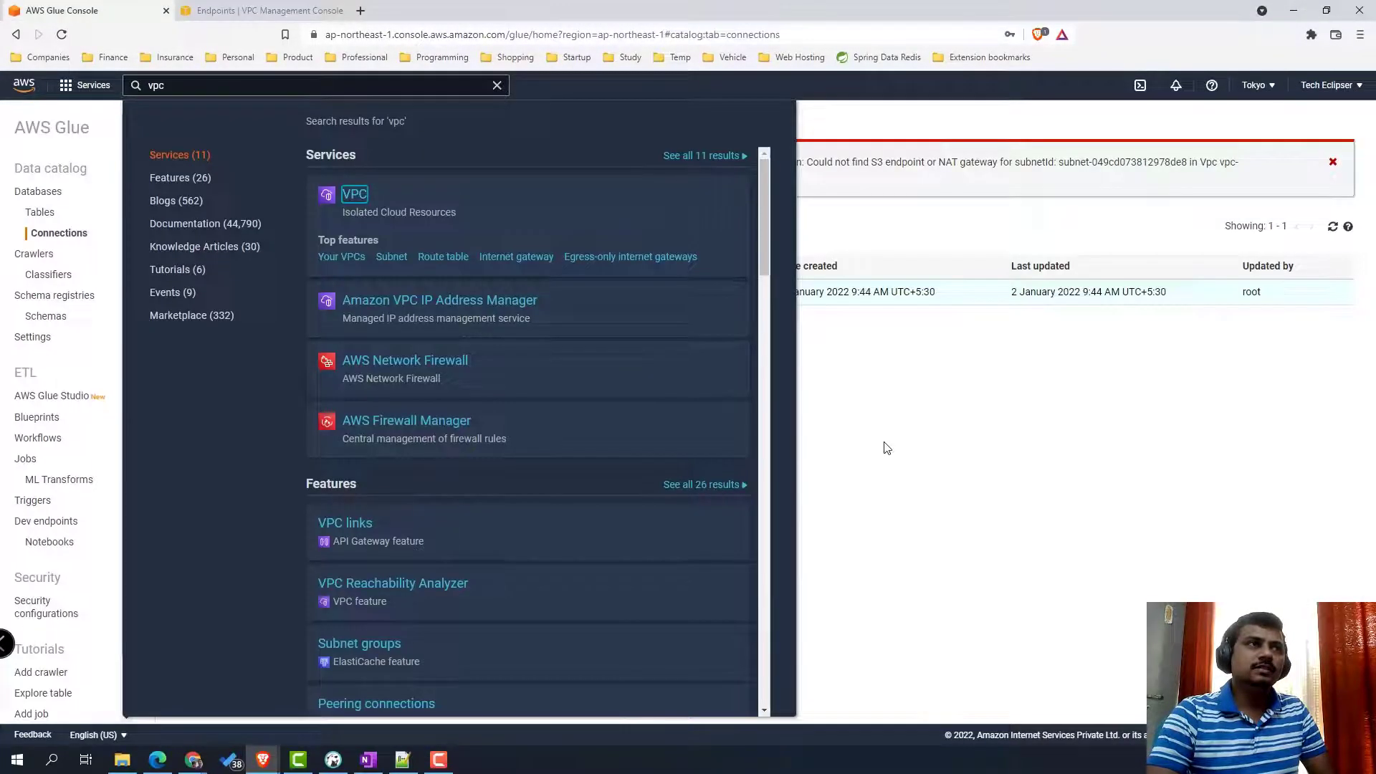
- Re-test the redshift-glue connection with MyDefaultGlueServiceRole until it succeeds, then go to Crawlers
click(1229, 266)
click(1333, 163)
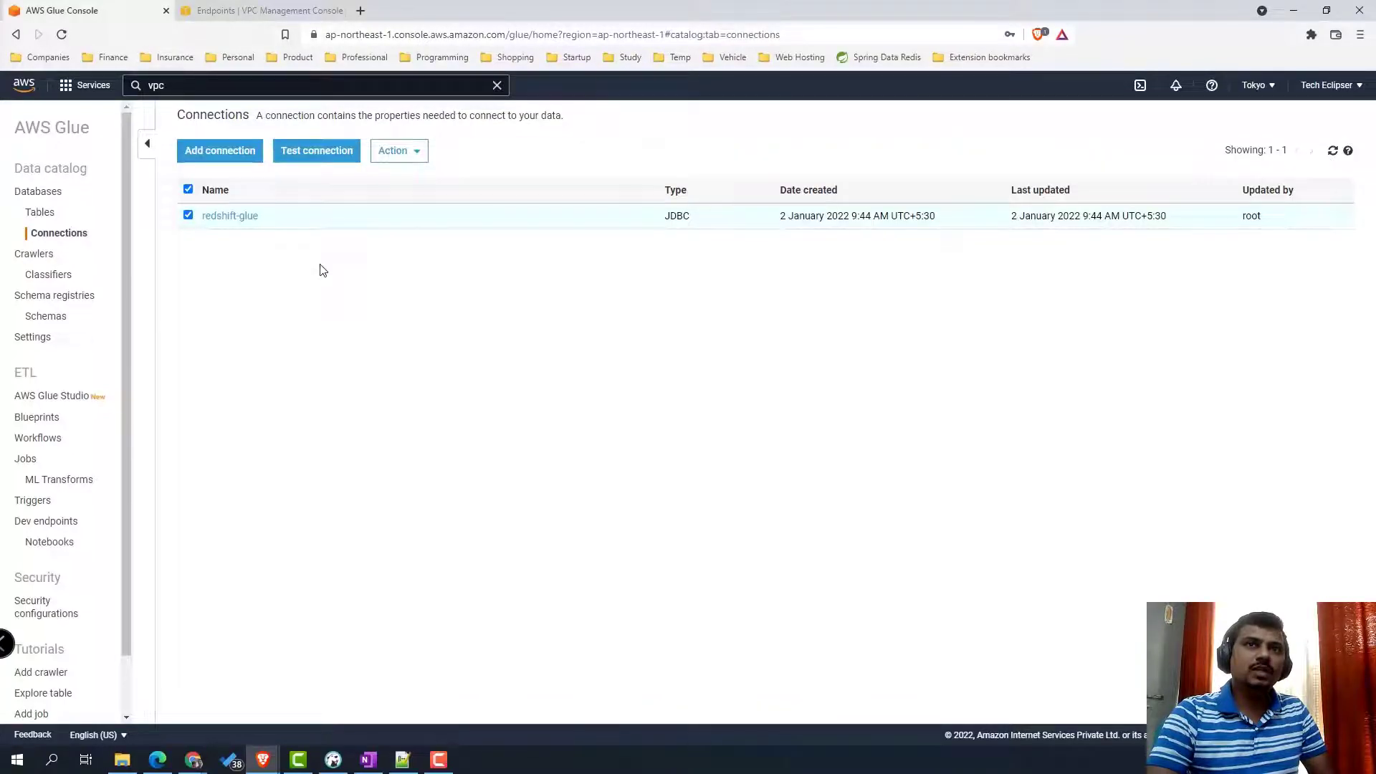
click(319, 153)
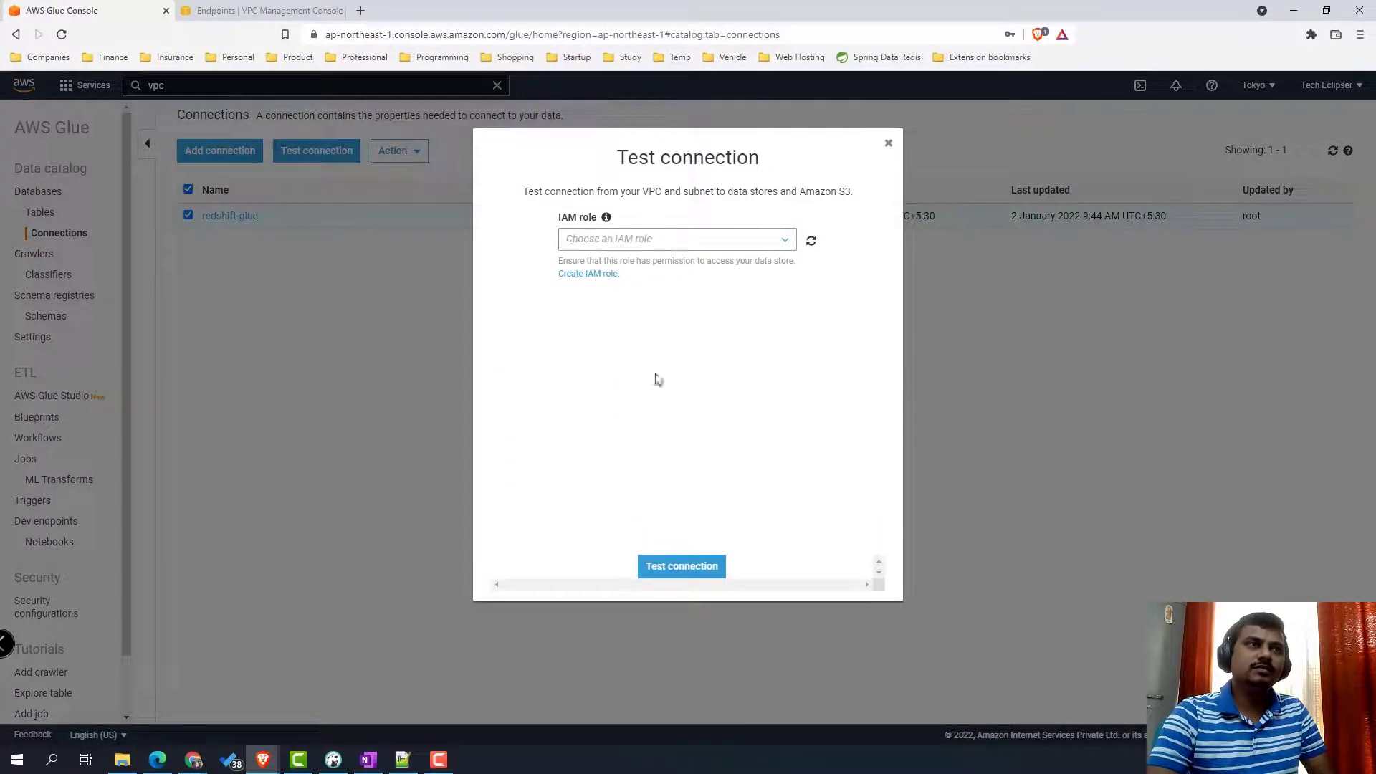
click(664, 244)
click(656, 285)
click(707, 567)
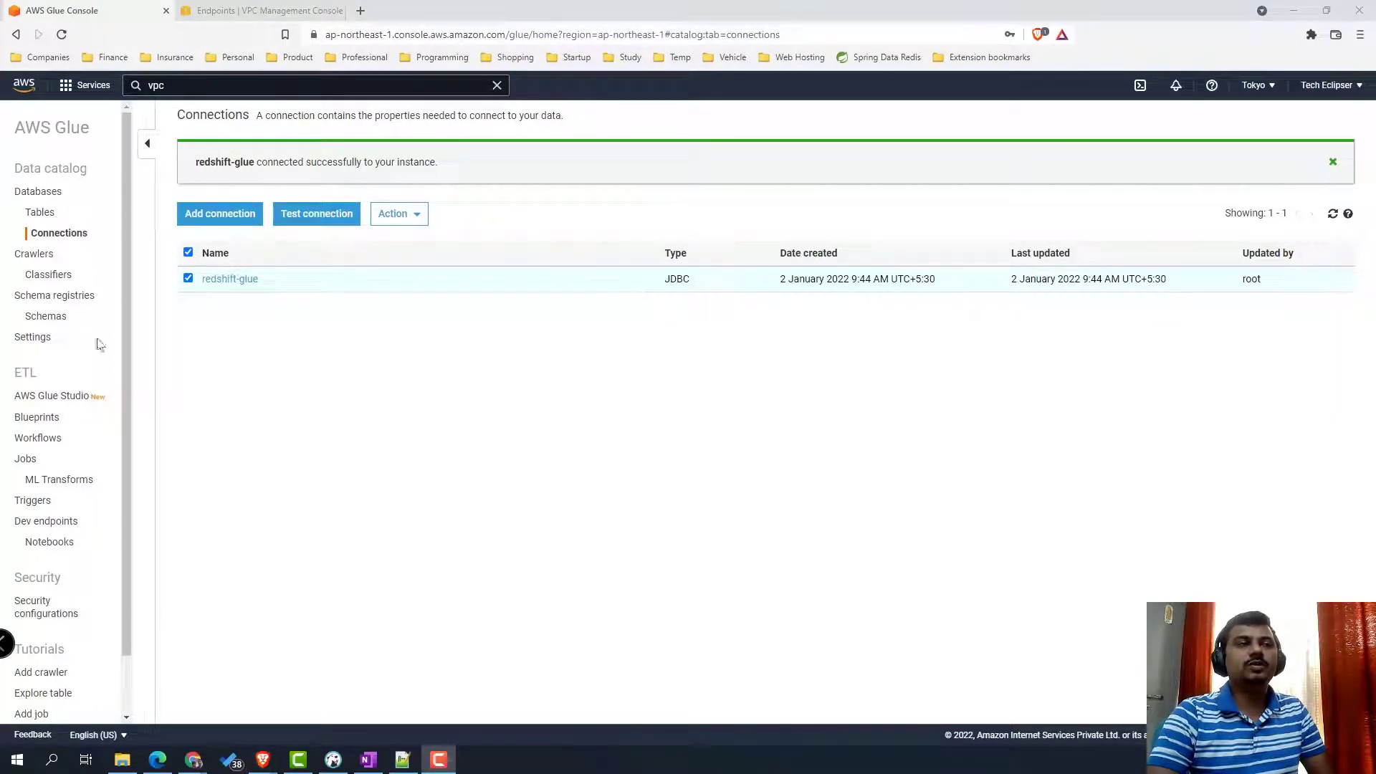
click(37, 257)
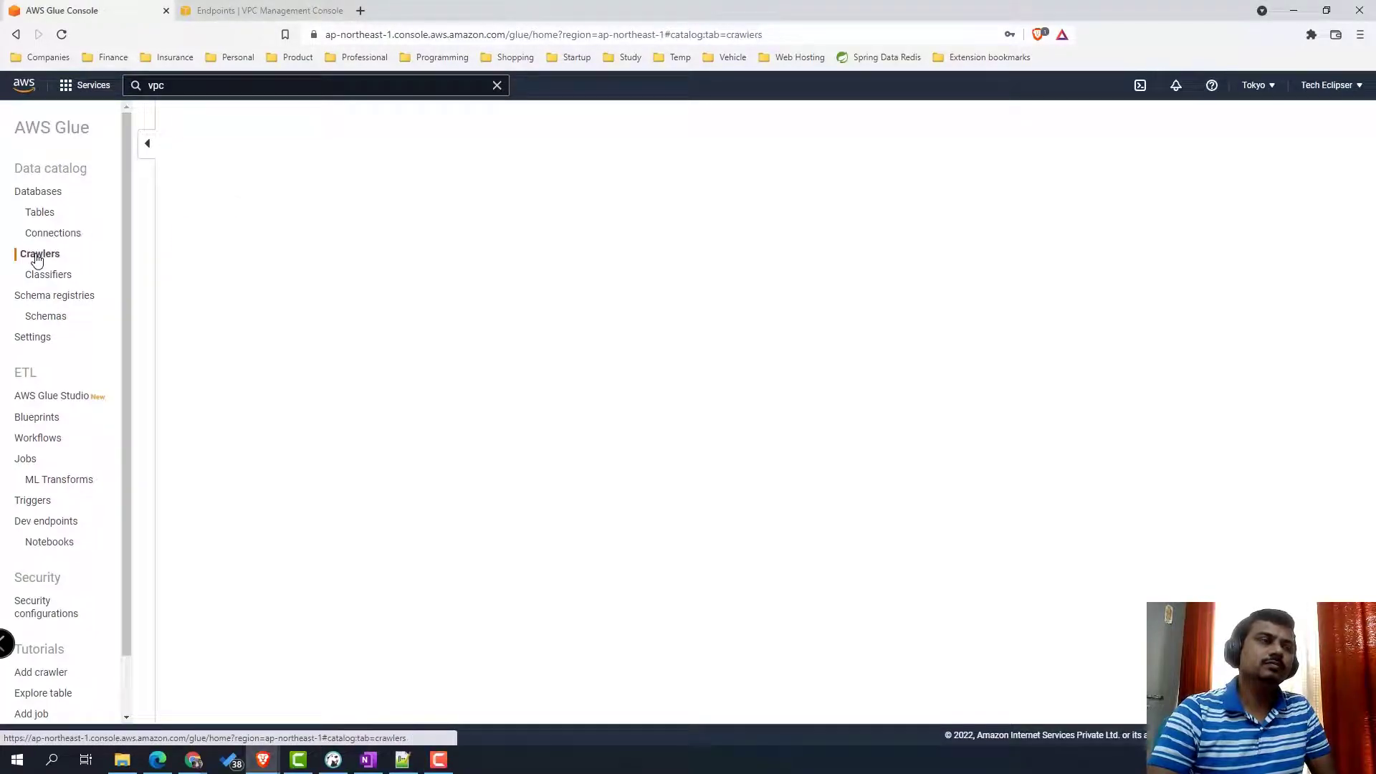
- Start a new crawler named public_users, checking the users table name in DBeaver
click(190, 238)
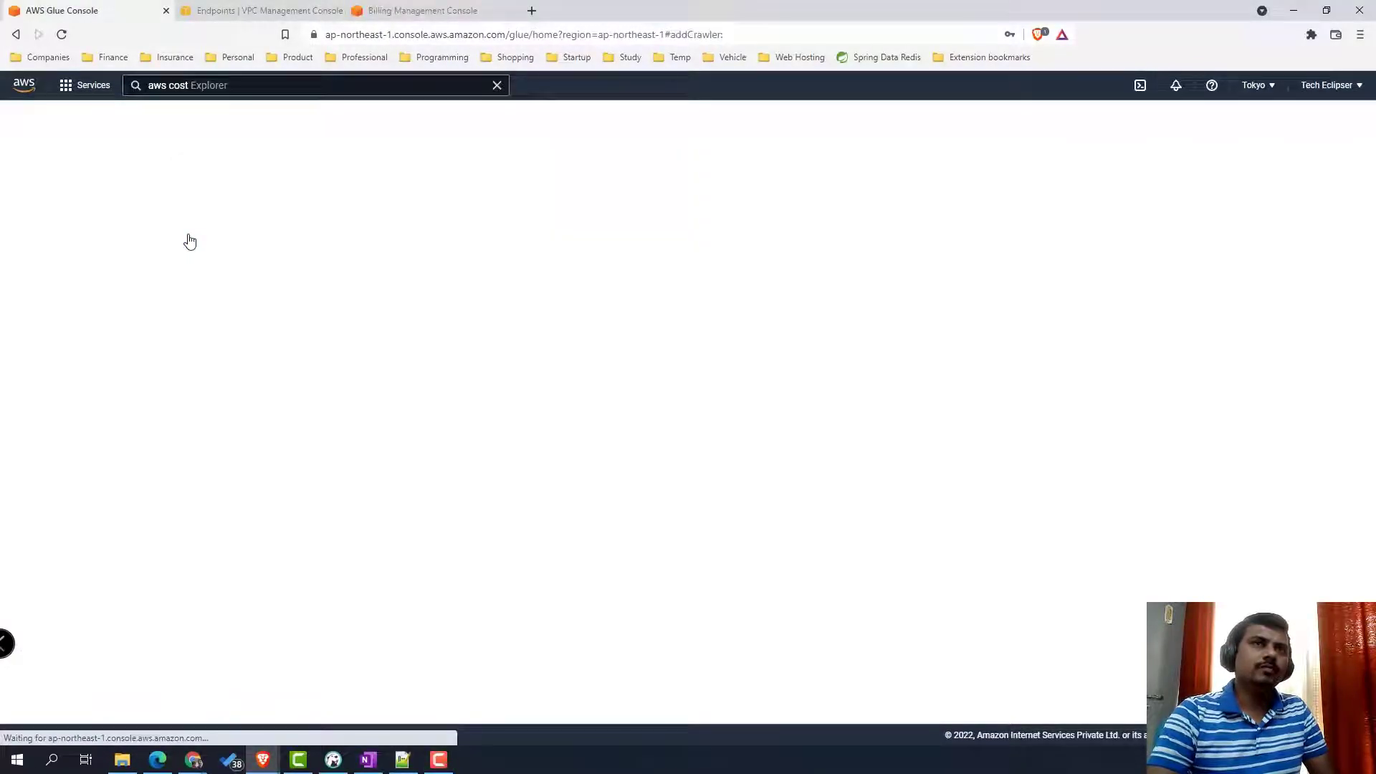
click(523, 222)
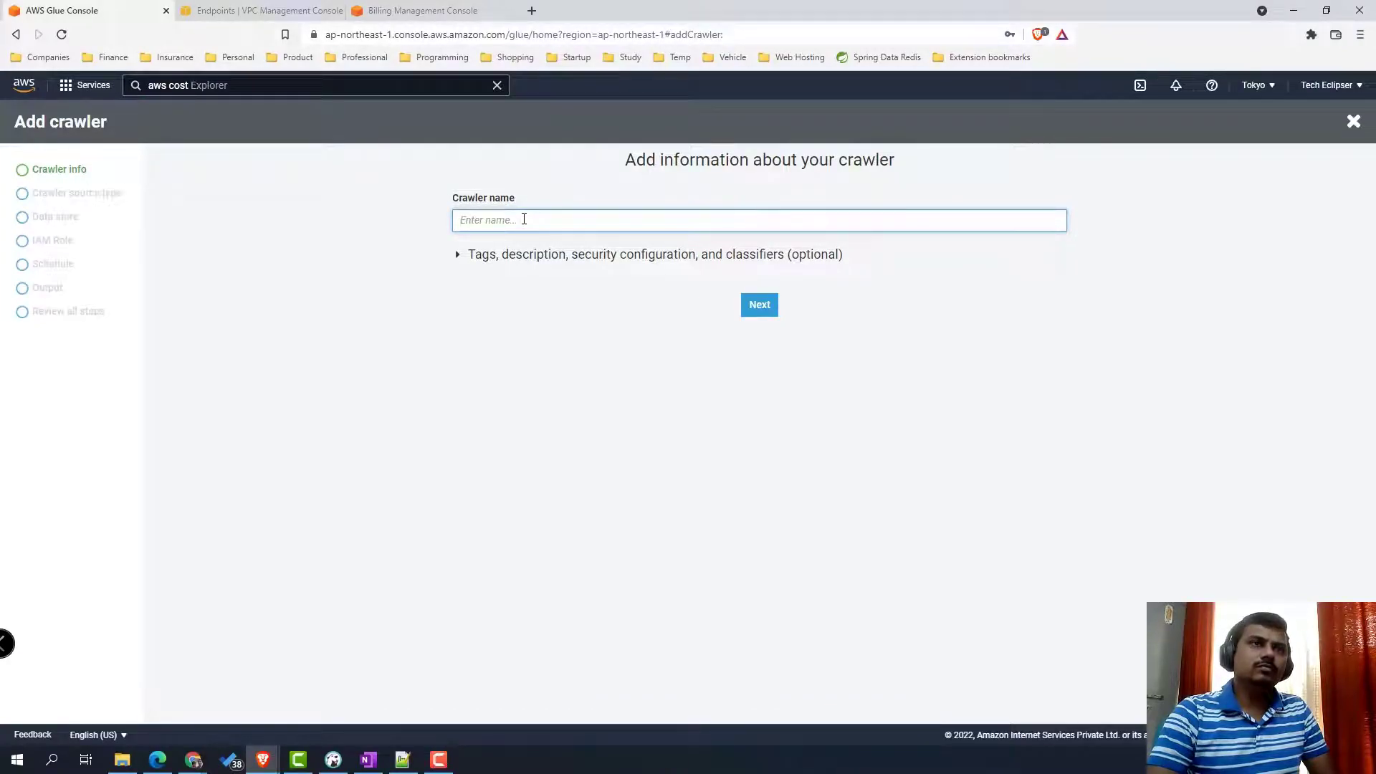
text(public_)
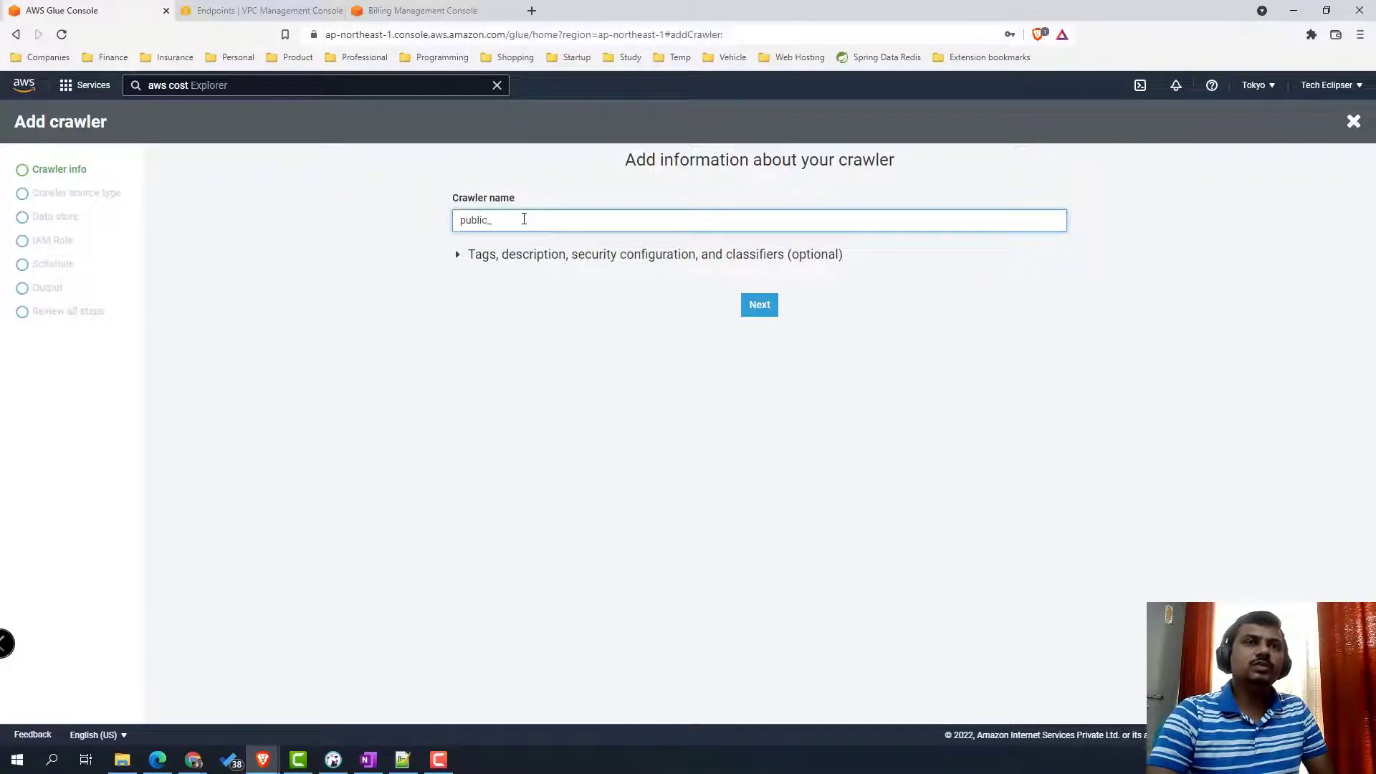
click(333, 760)
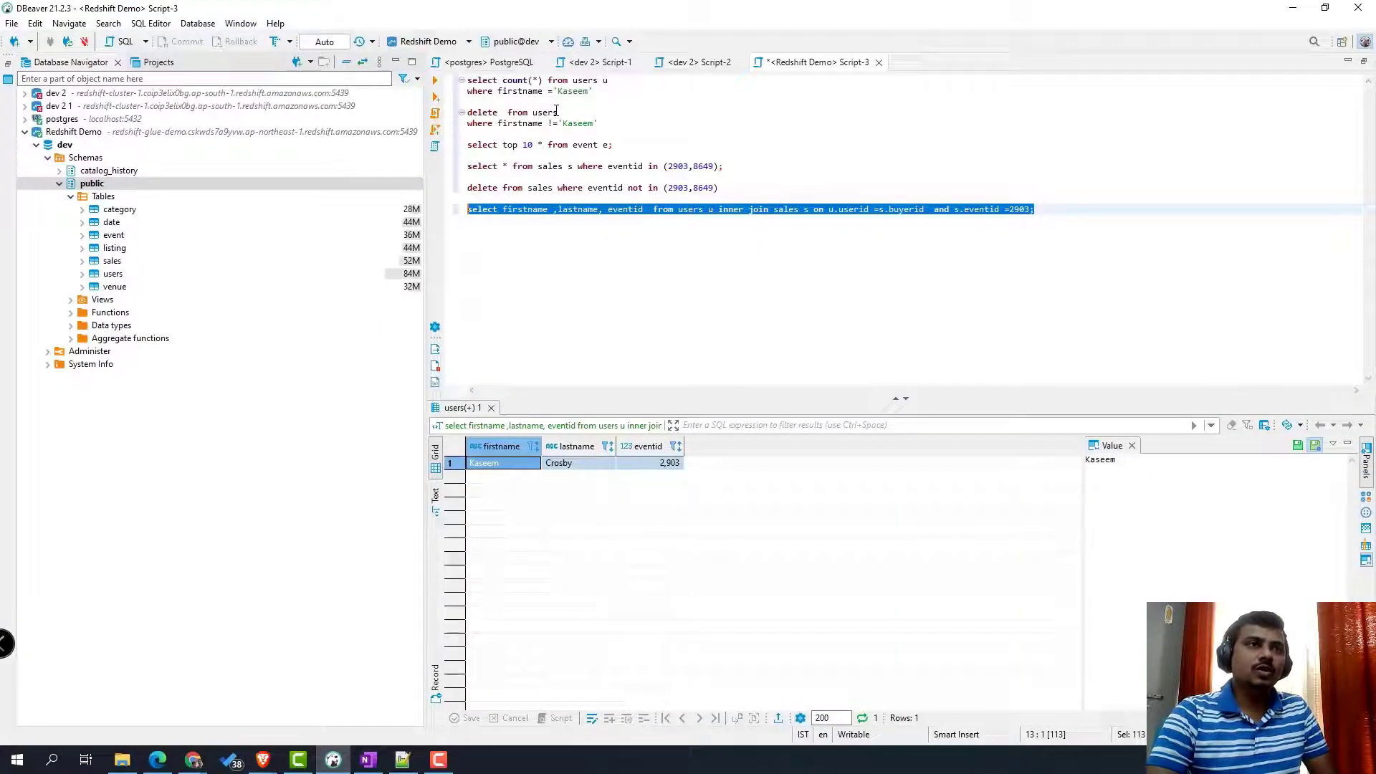
click(557, 112)
click(1292, 7)
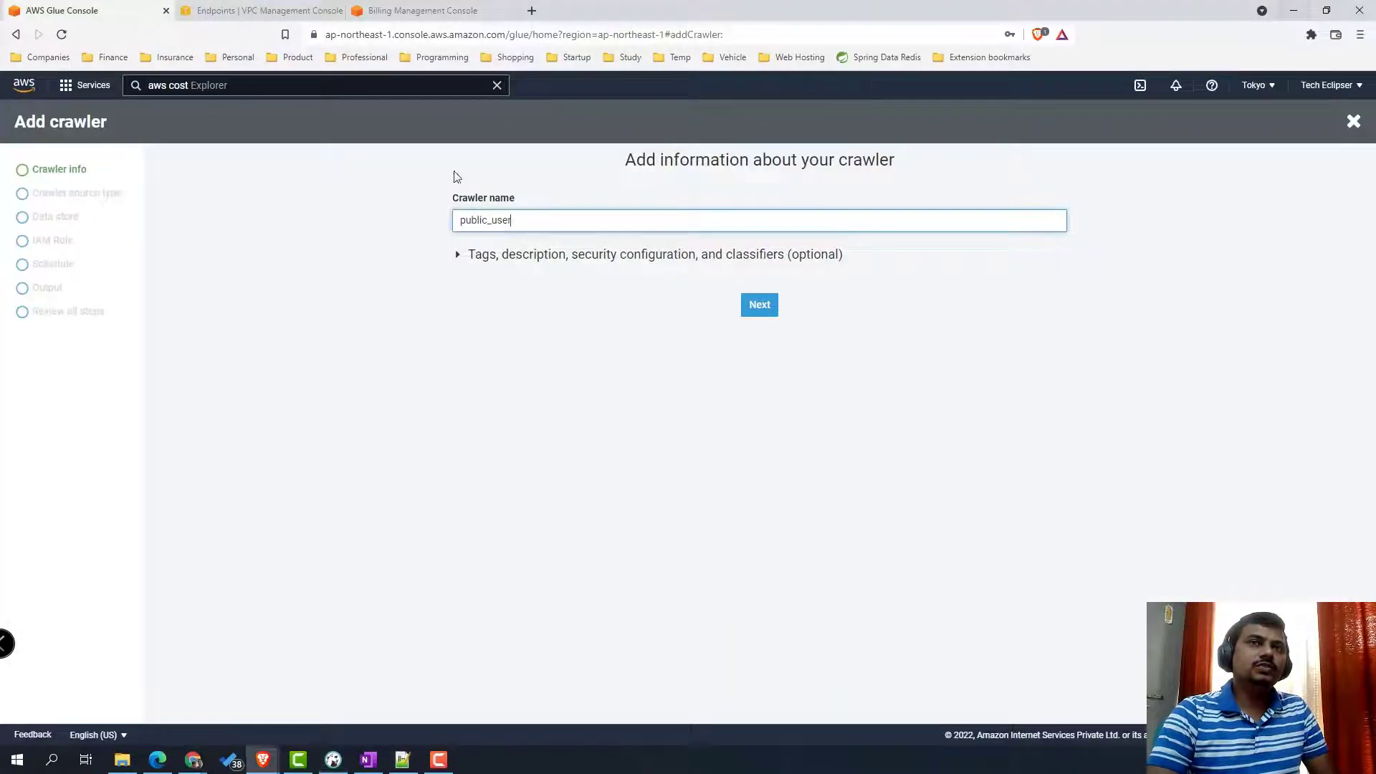
click(759, 304)
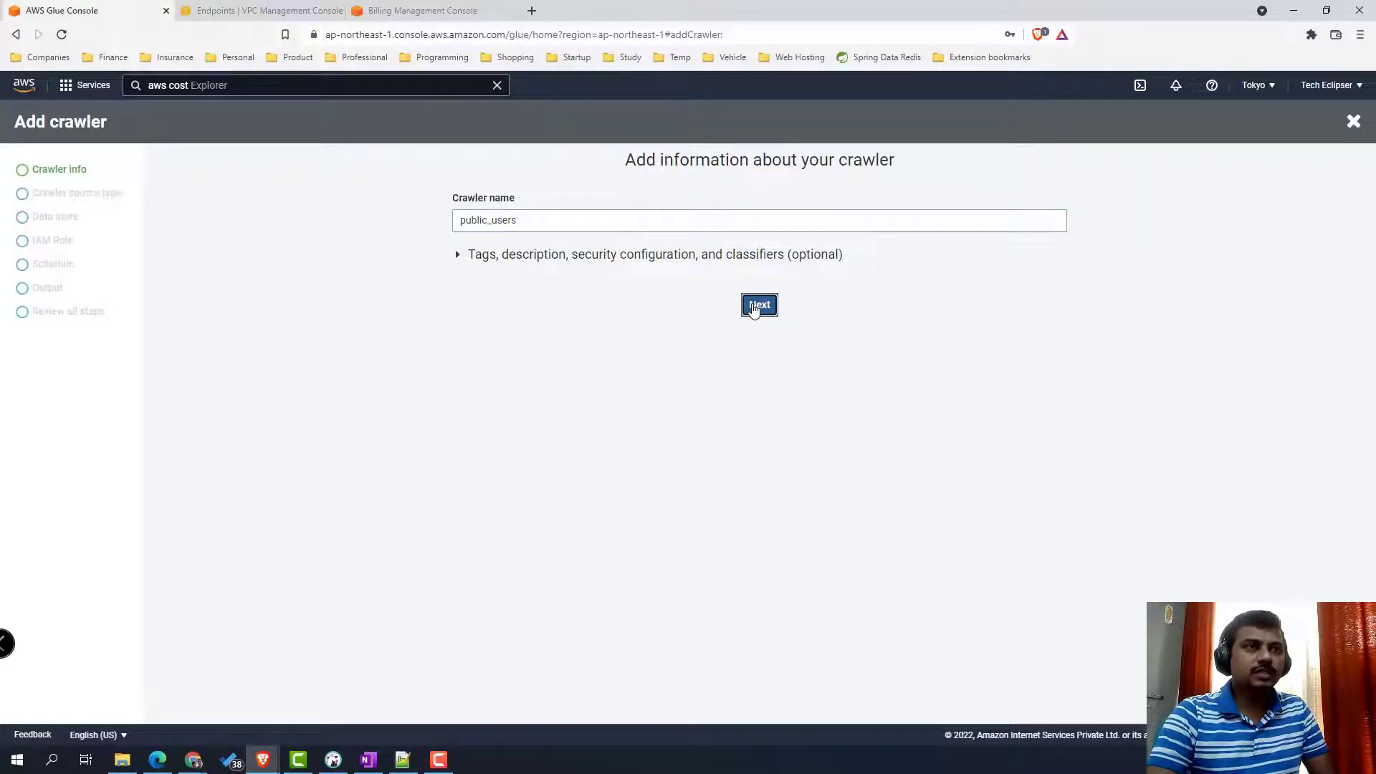
click(789, 467)
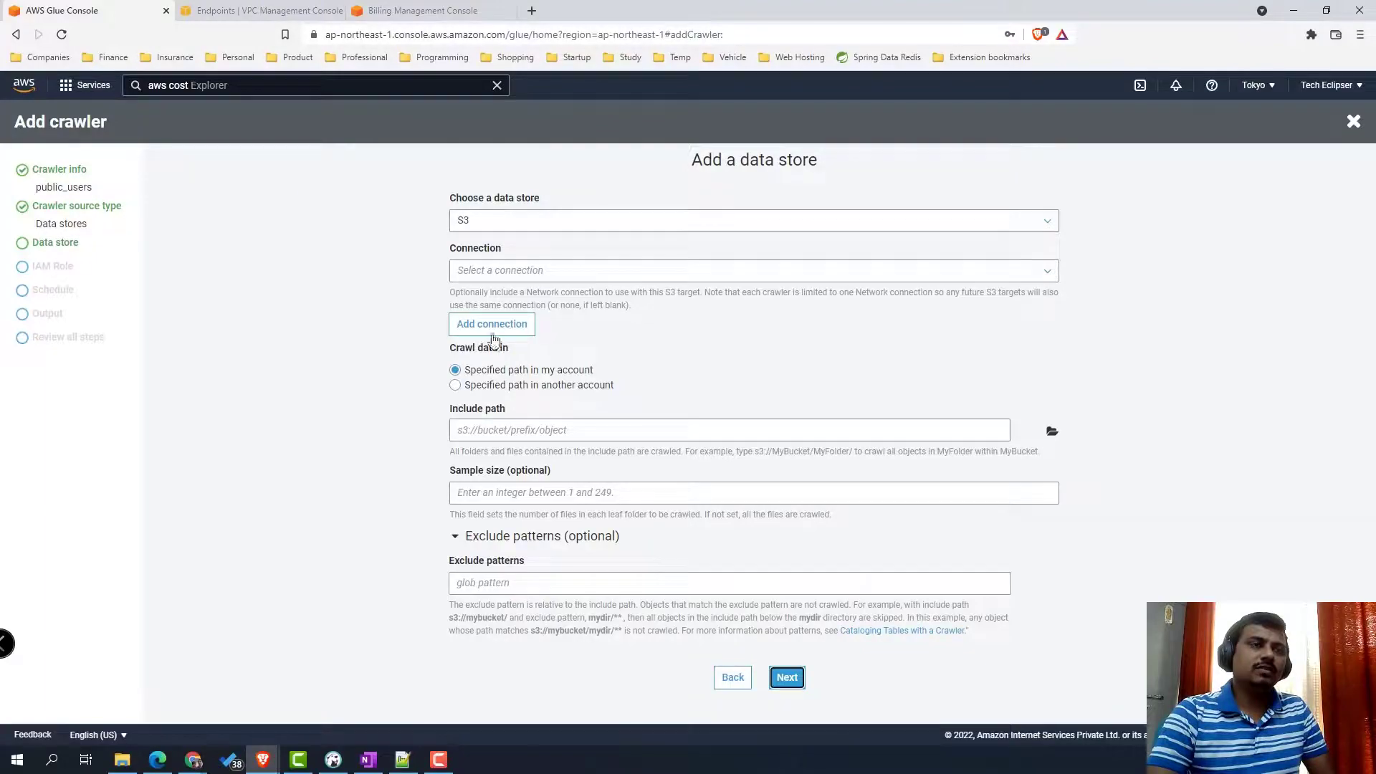
- Add a JDBC data store on redshift-glue with include path dev/public/users
click(613, 226)
click(584, 272)
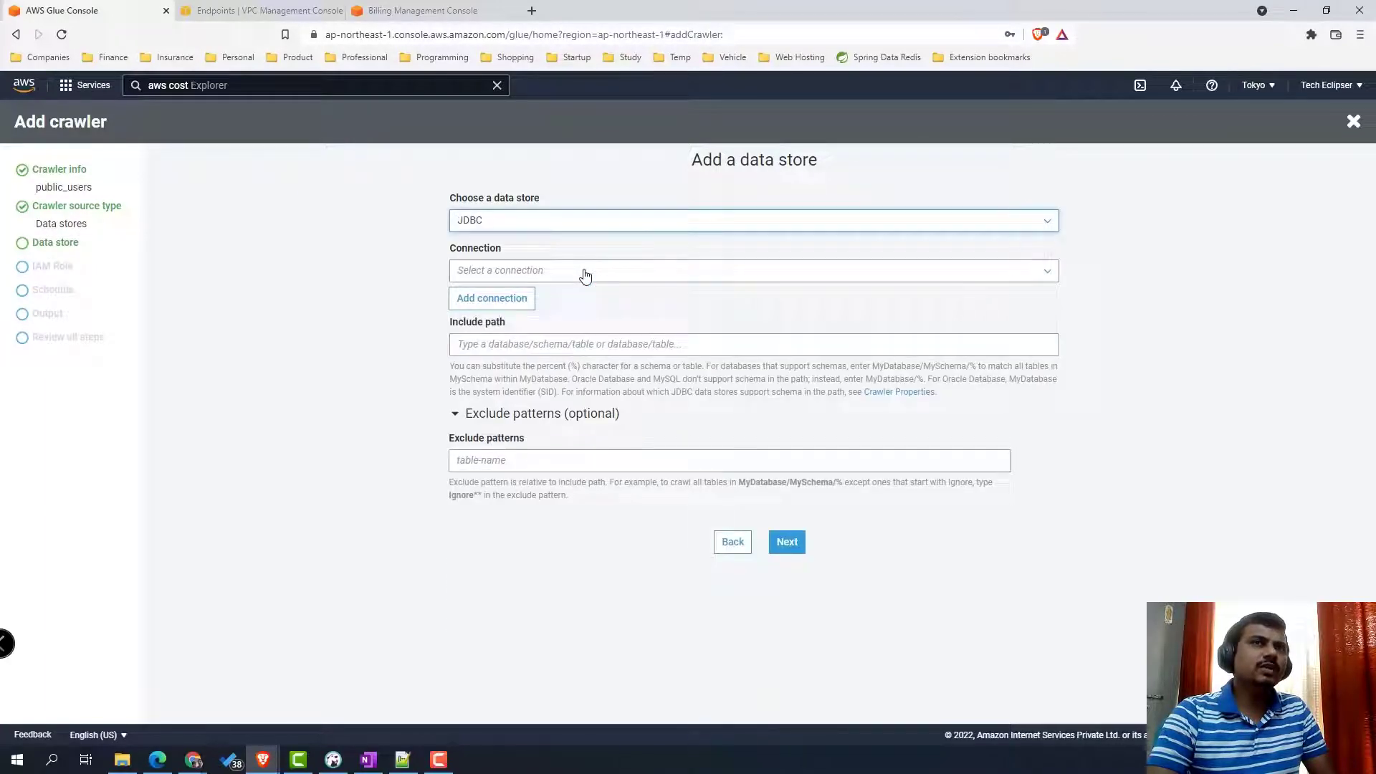
click(585, 272)
click(552, 294)
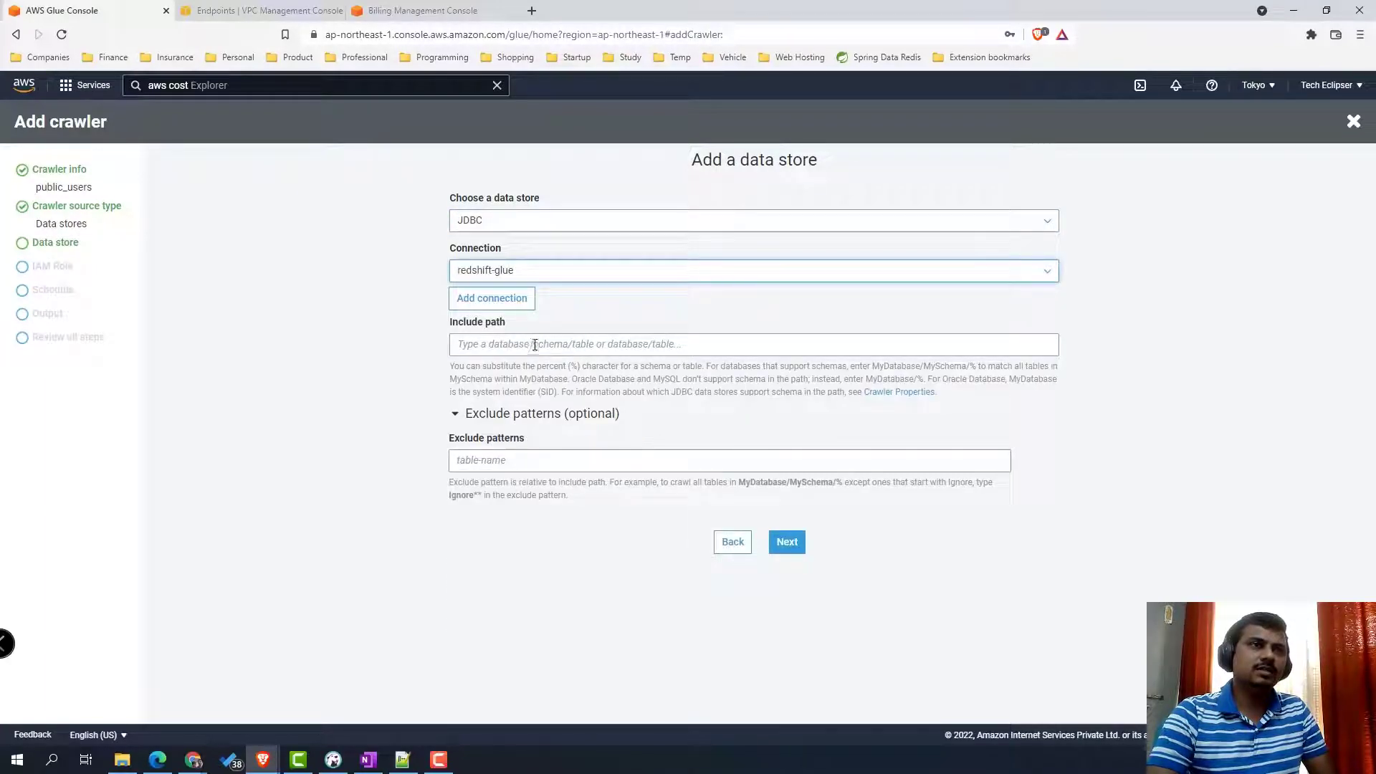
click(533, 347)
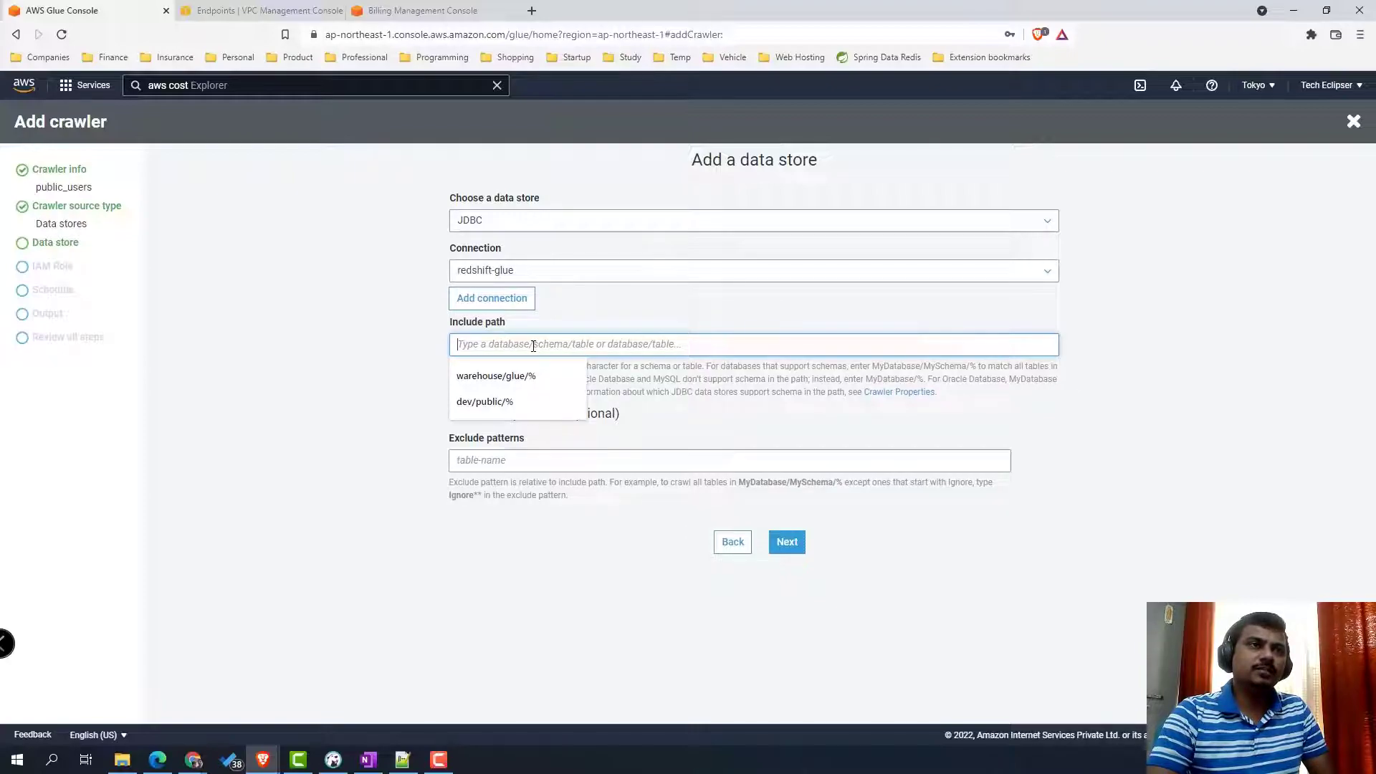
text(dev)
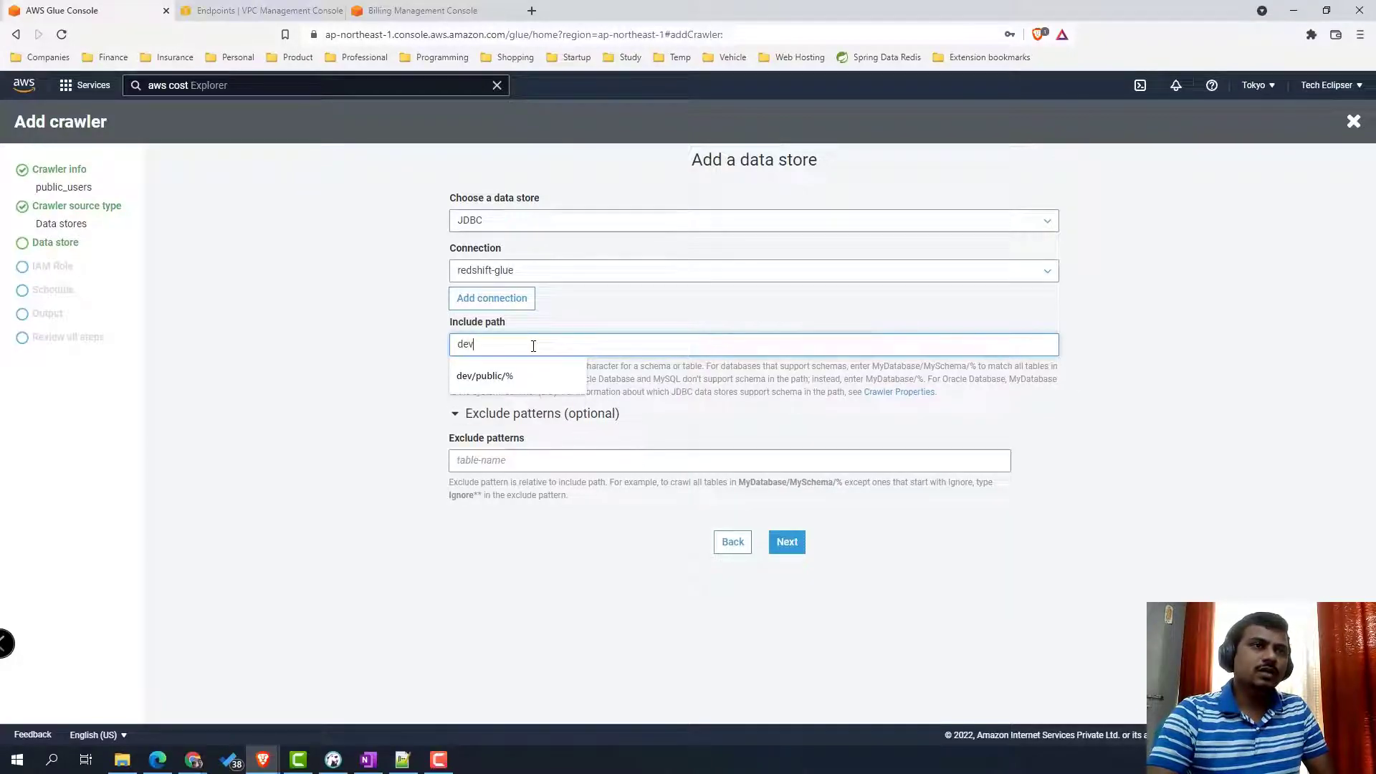
text(/public)
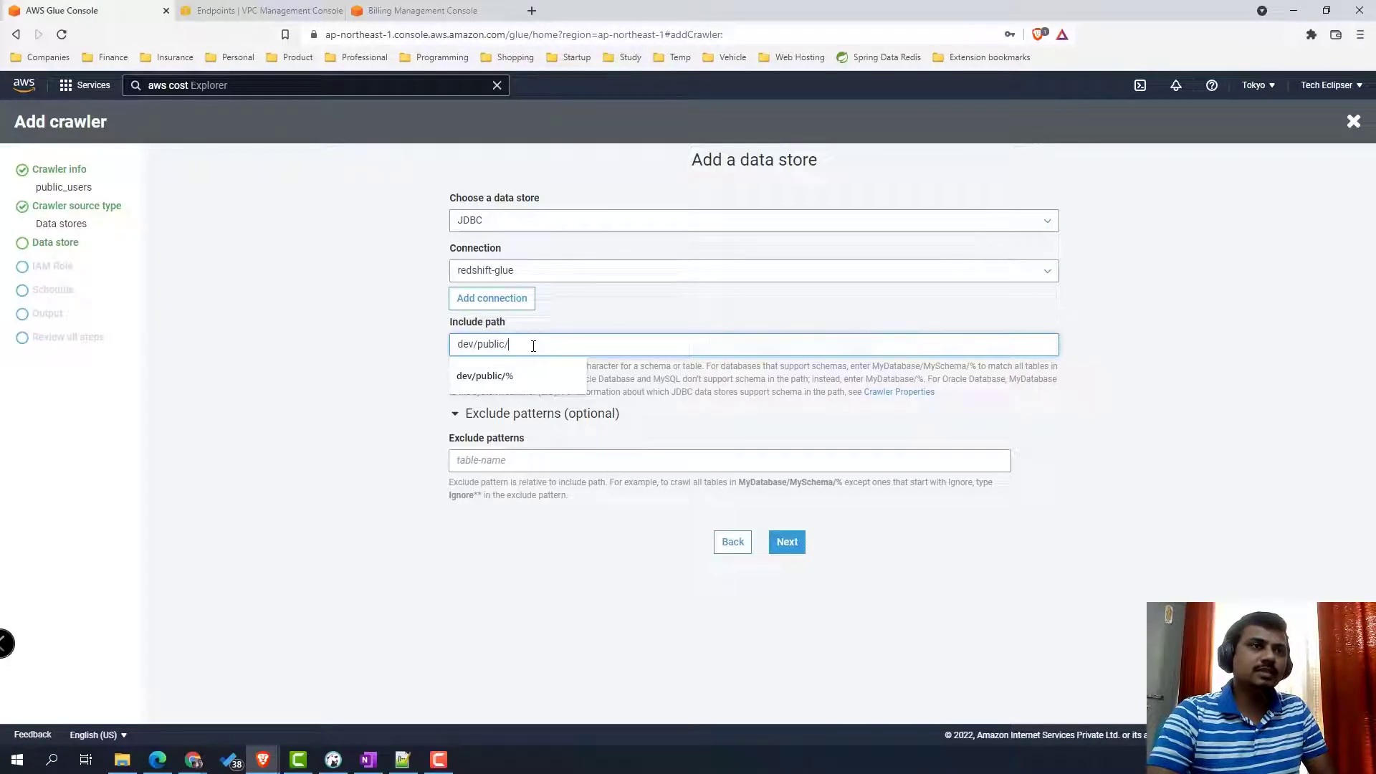
text(/users)
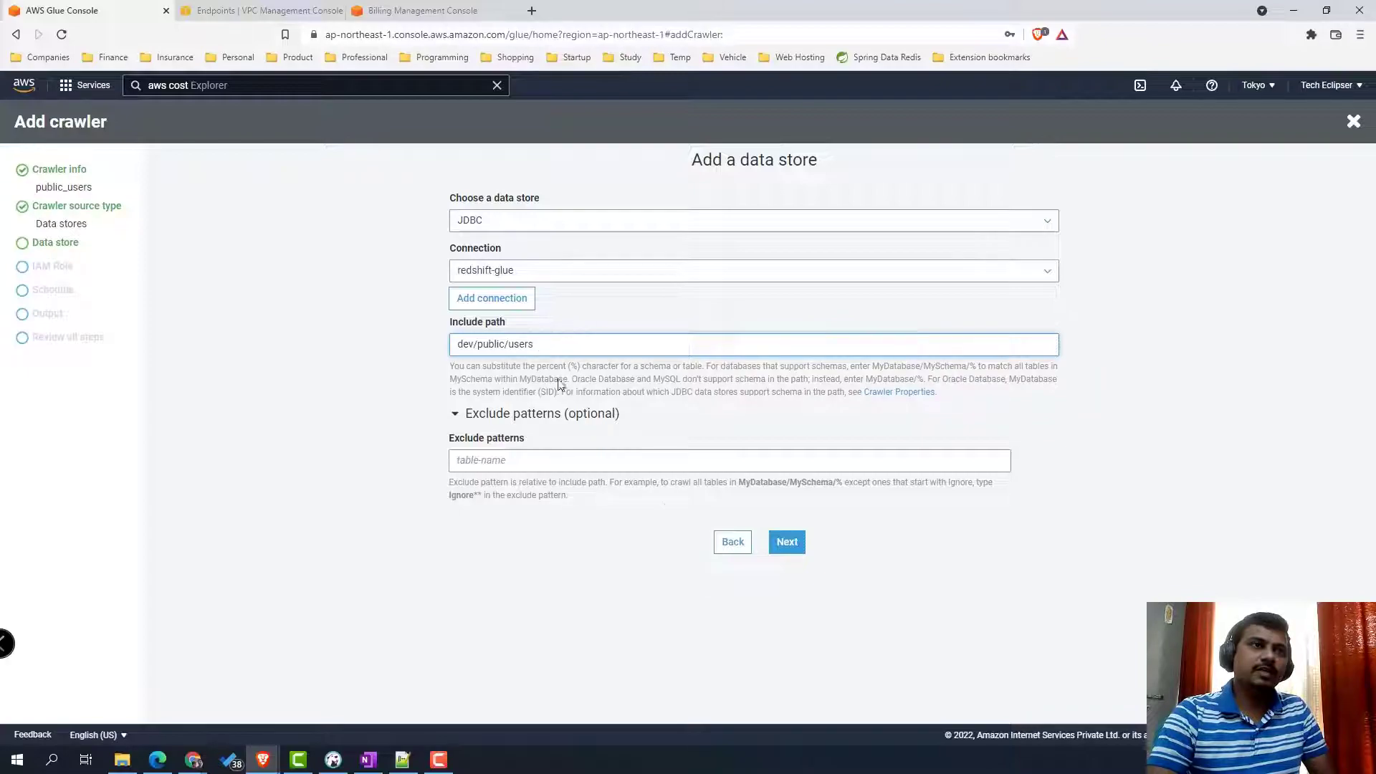
click(787, 542)
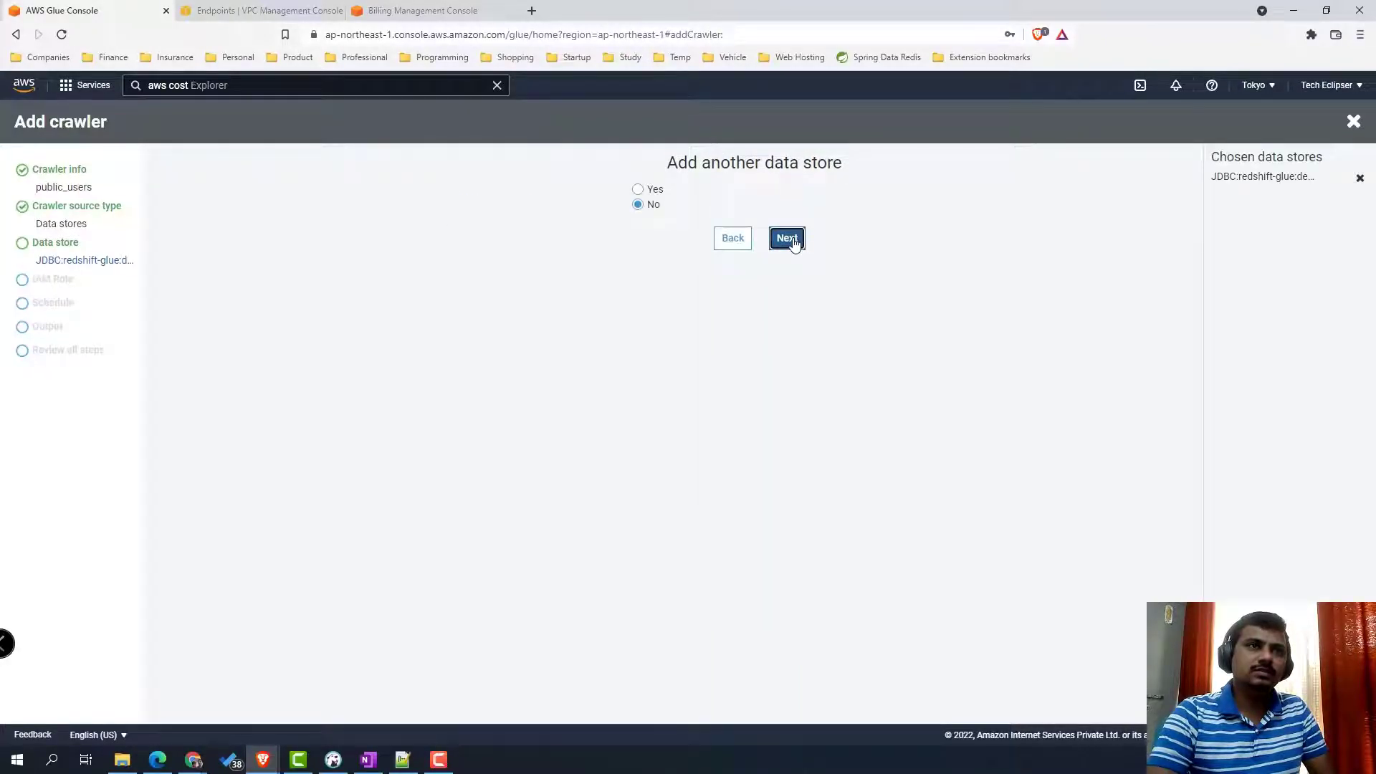
- Add another data store, keeping JDBC on redshift-glue after trying a new connection and DynamoDB
click(650, 192)
click(789, 239)
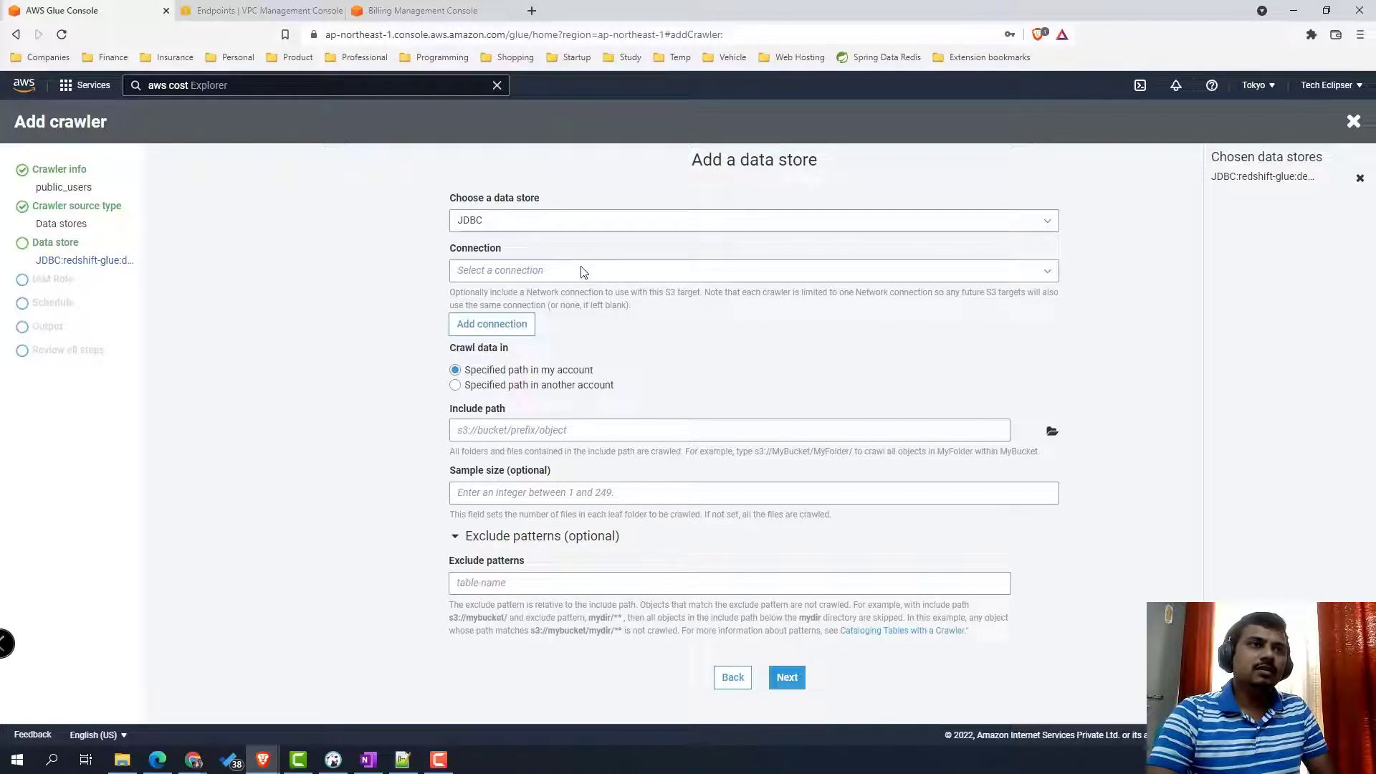
click(493, 322)
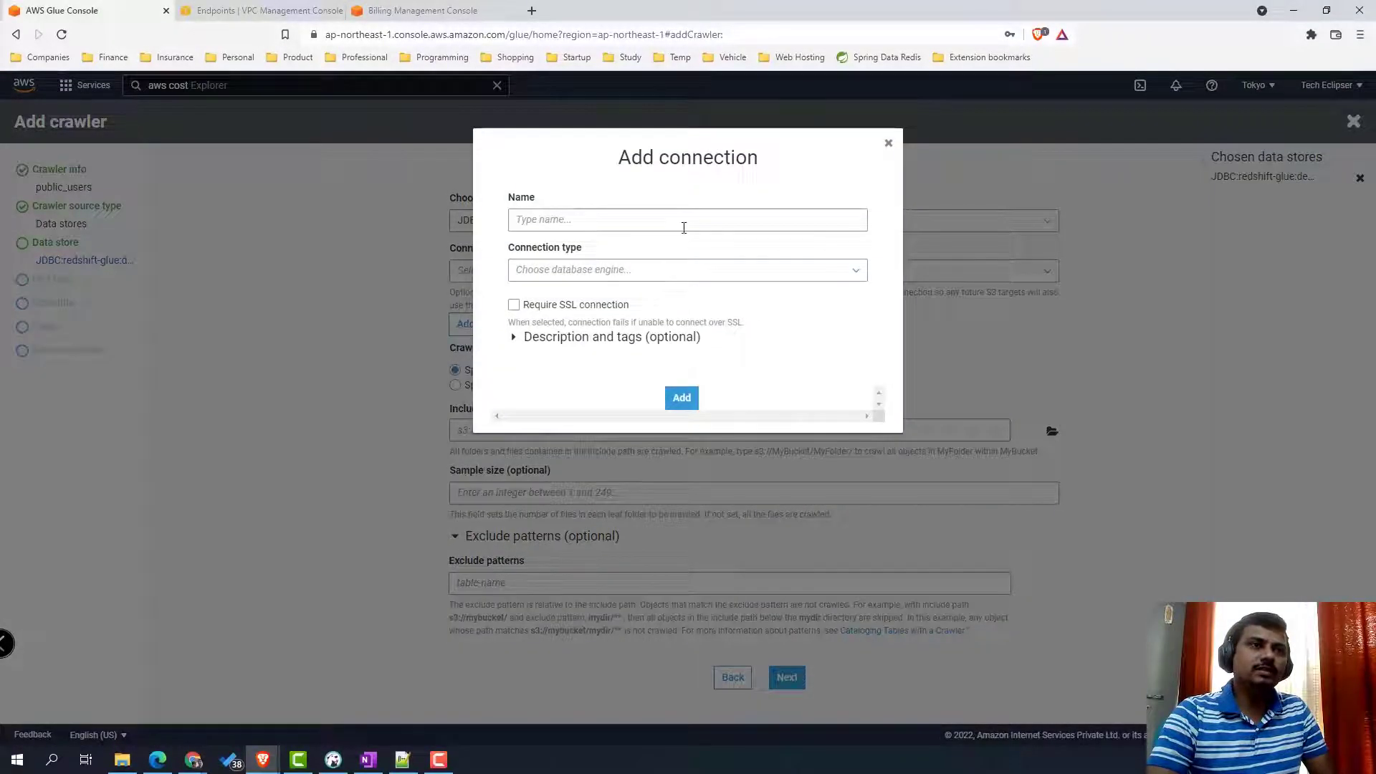
click(684, 228)
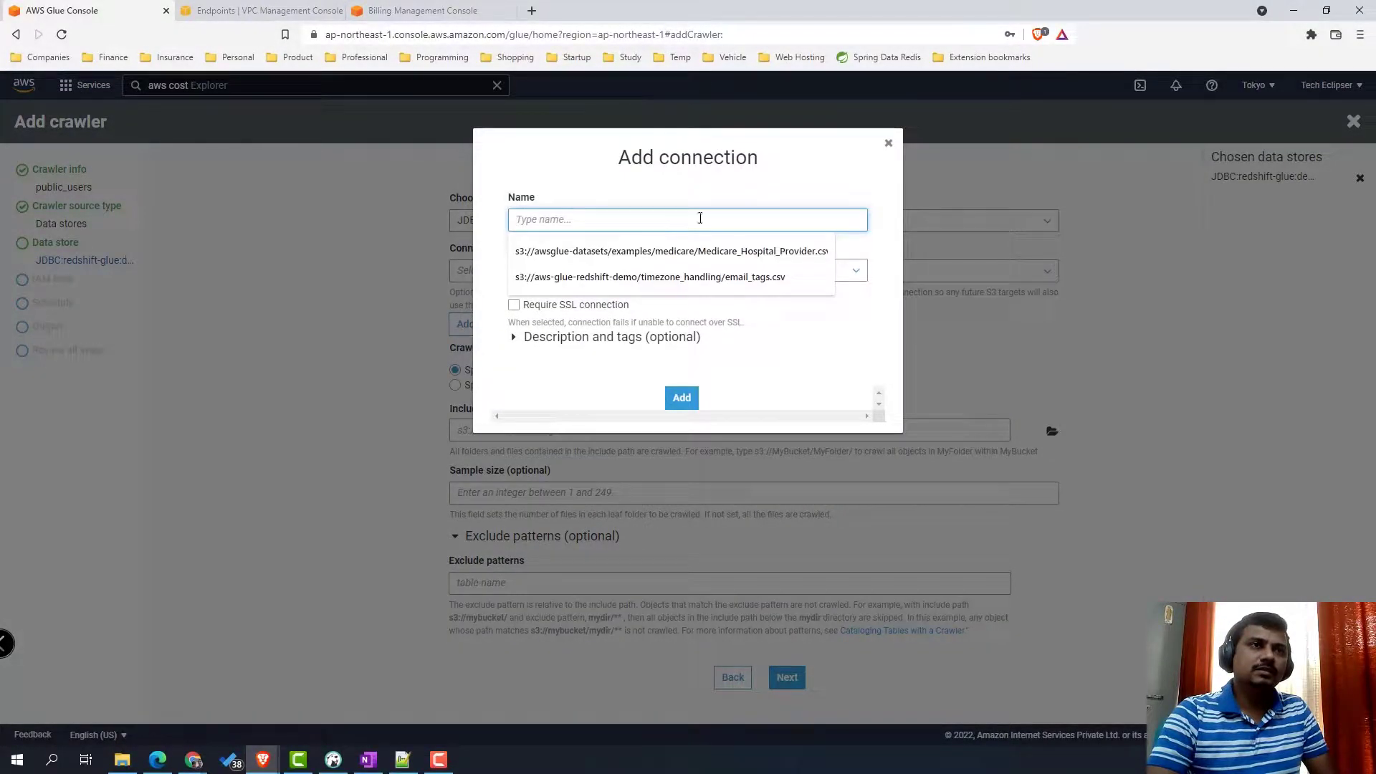
click(889, 146)
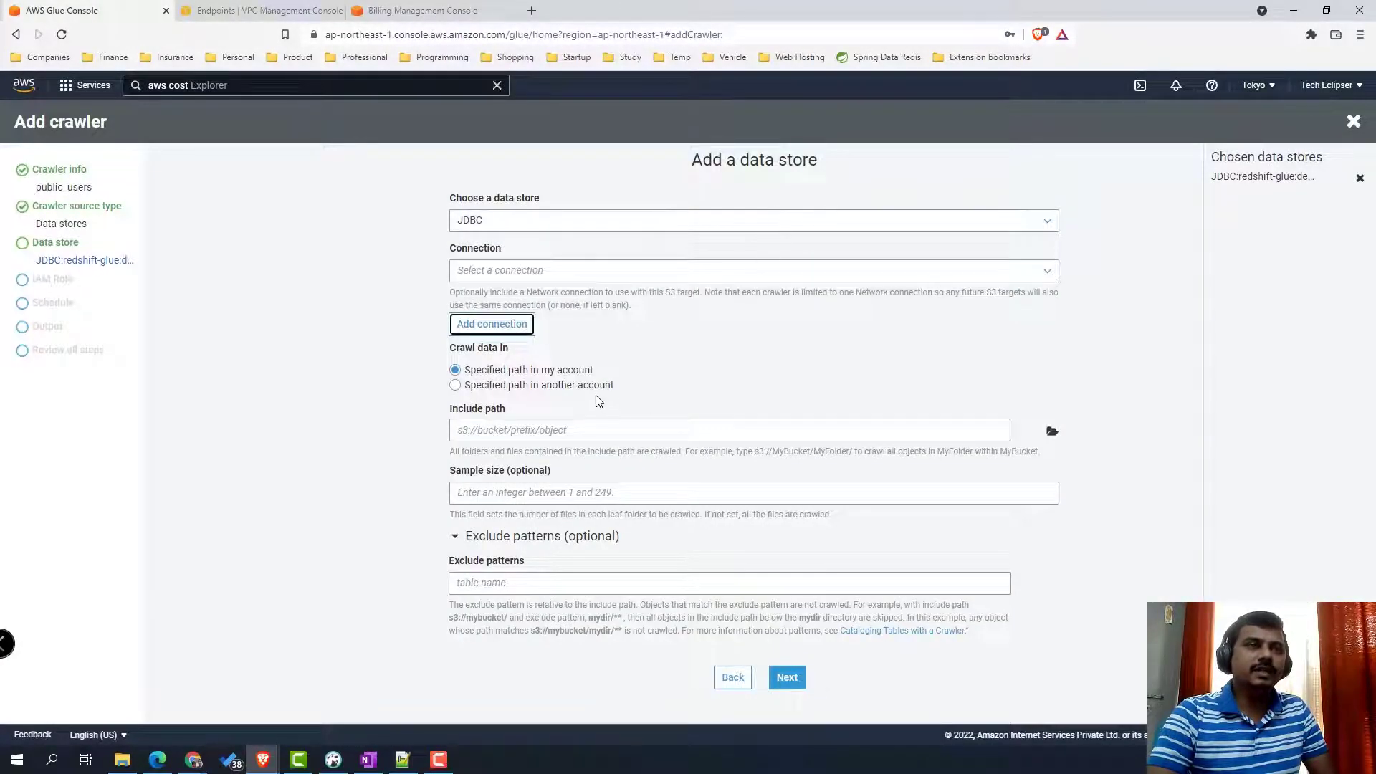
click(731, 223)
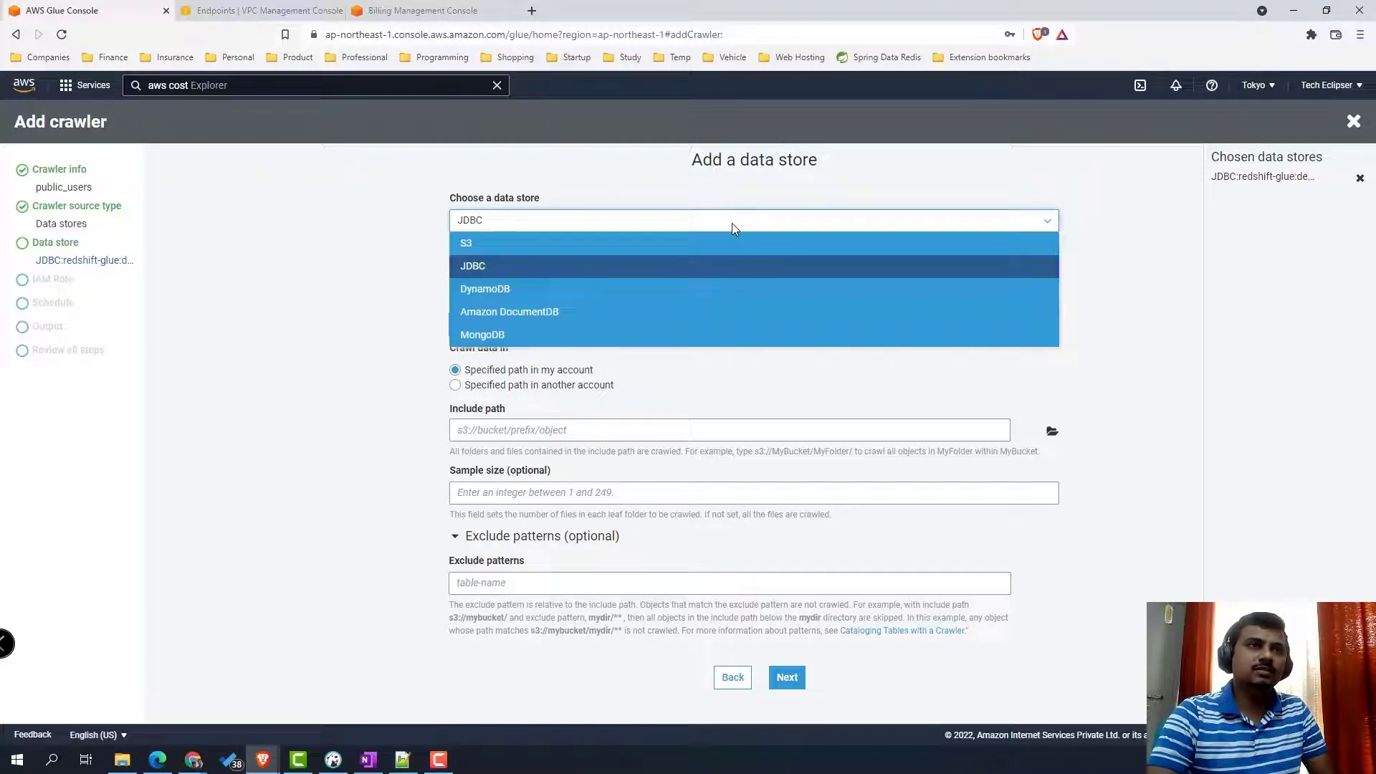
click(653, 288)
click(746, 222)
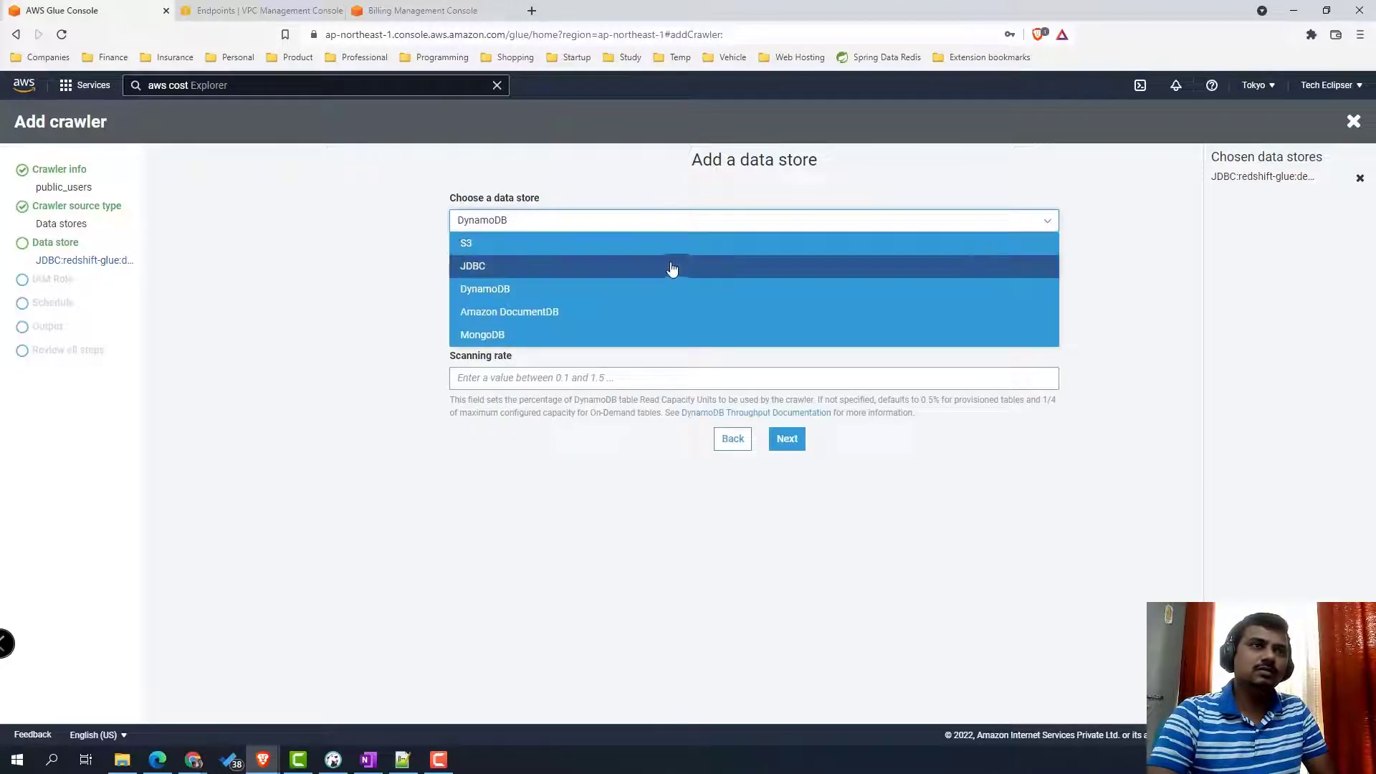
click(669, 269)
- Change the include path to dev/public/sales, checking the sales table name in DBeaver
click(540, 350)
key(BackSpace)
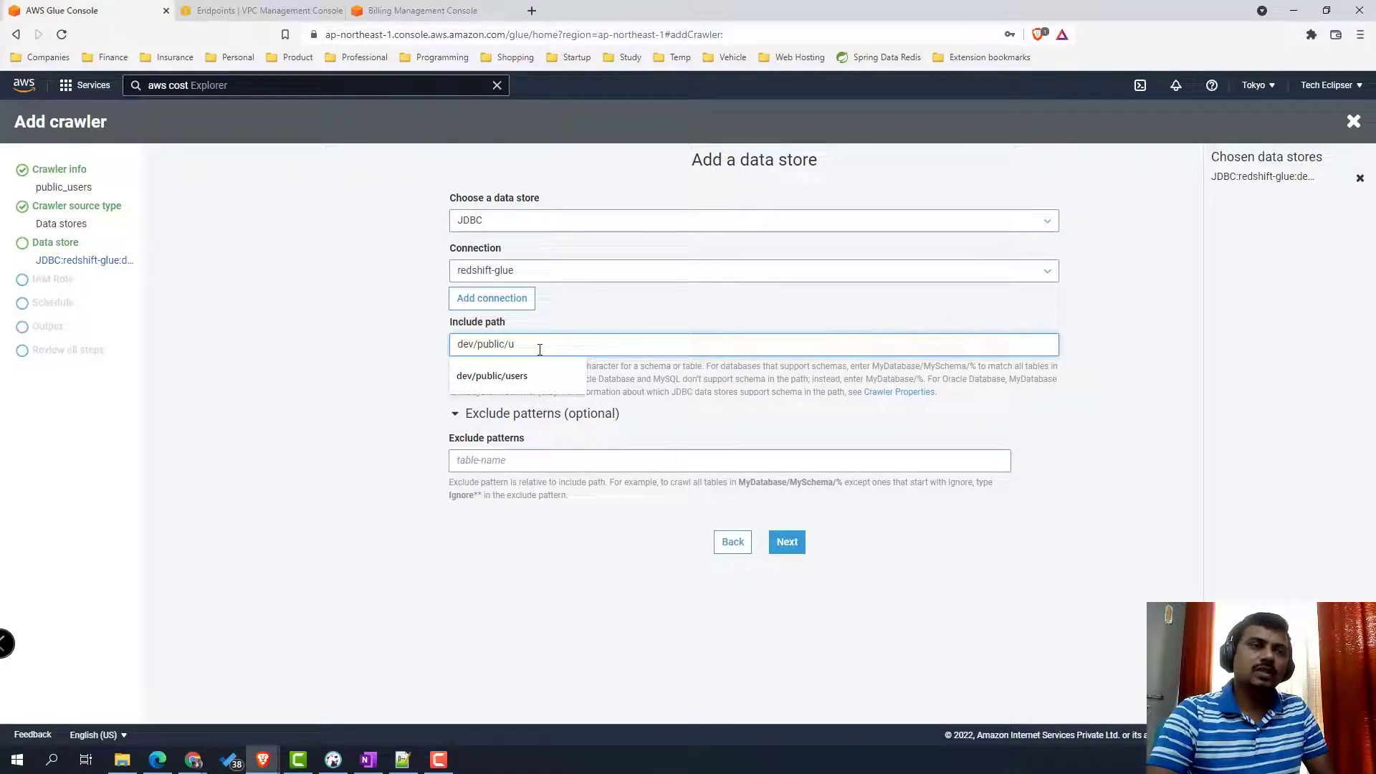
key(BackSpace)
right_click(494, 355)
click(335, 761)
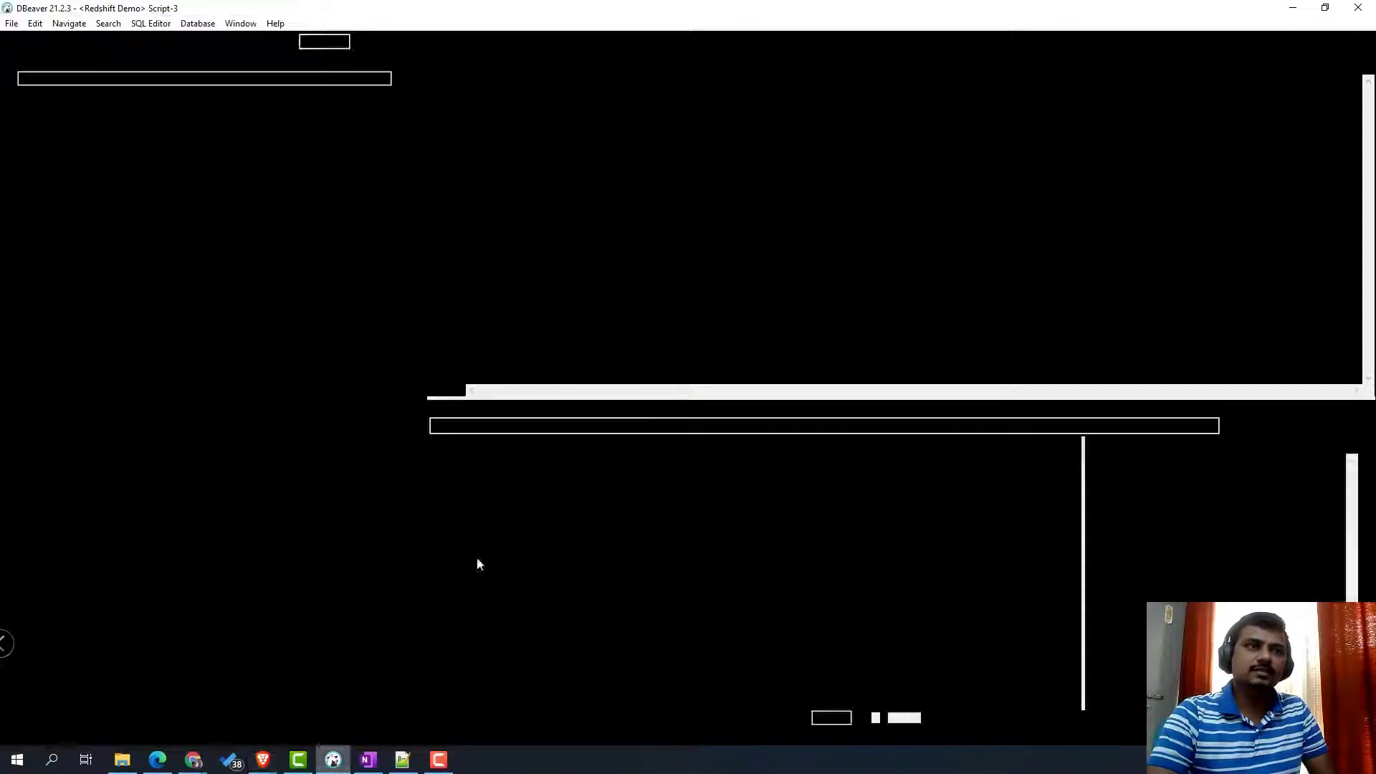
double_click(549, 166)
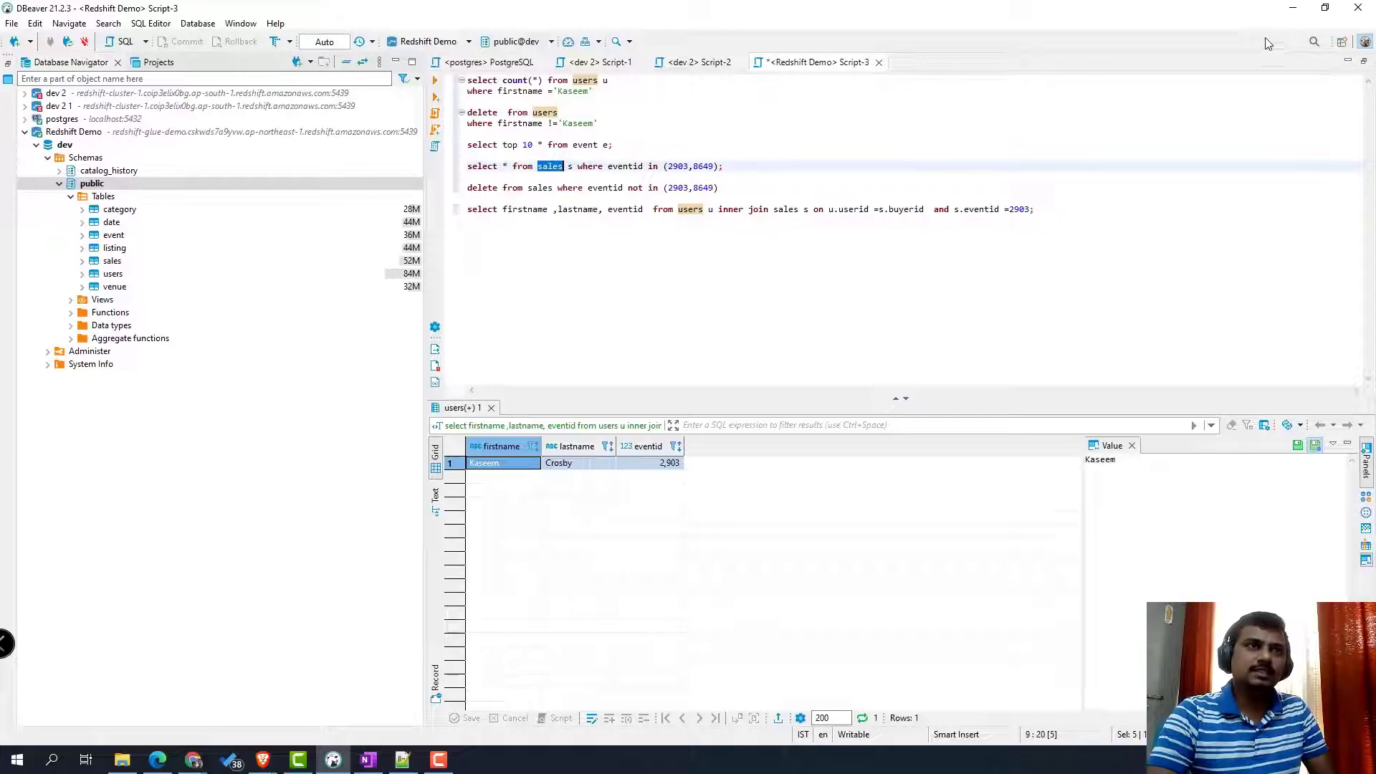
click(1294, 8)
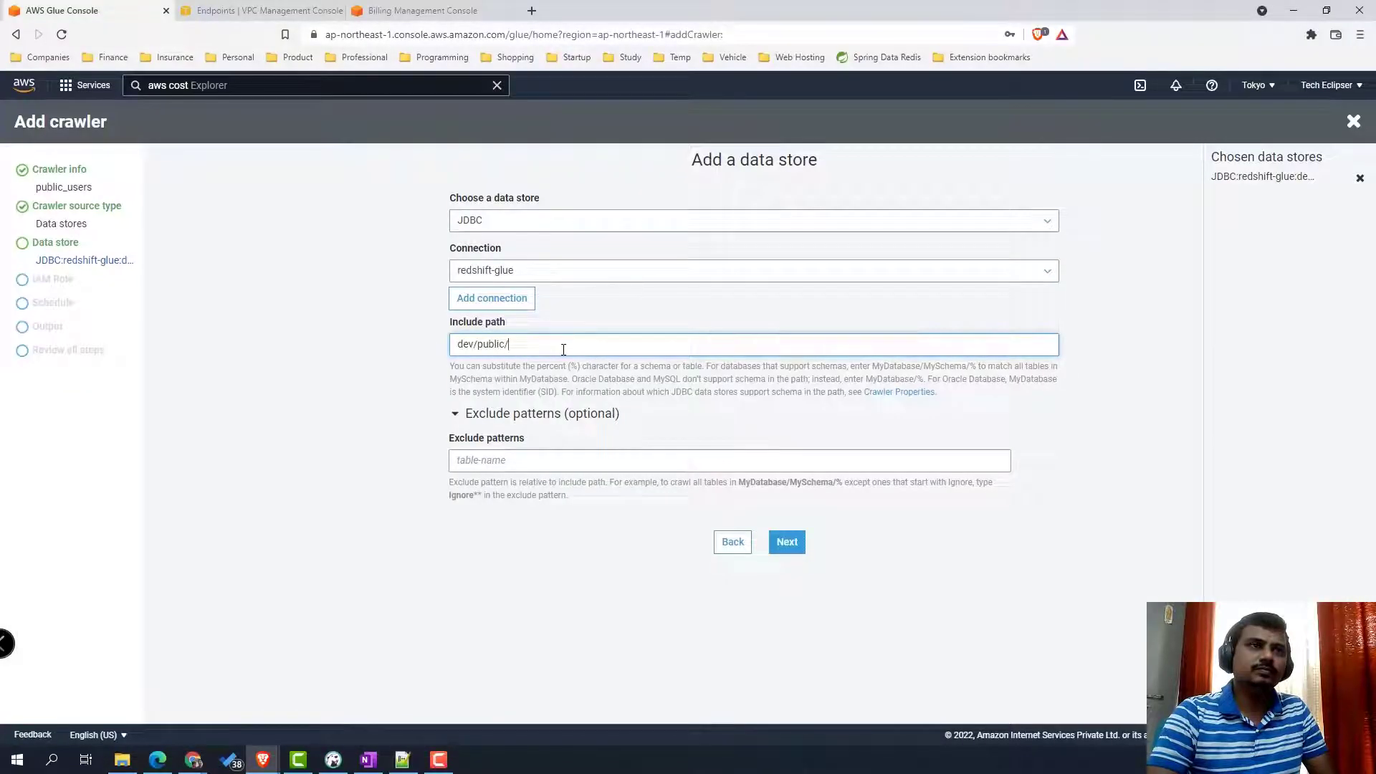
click(786, 542)
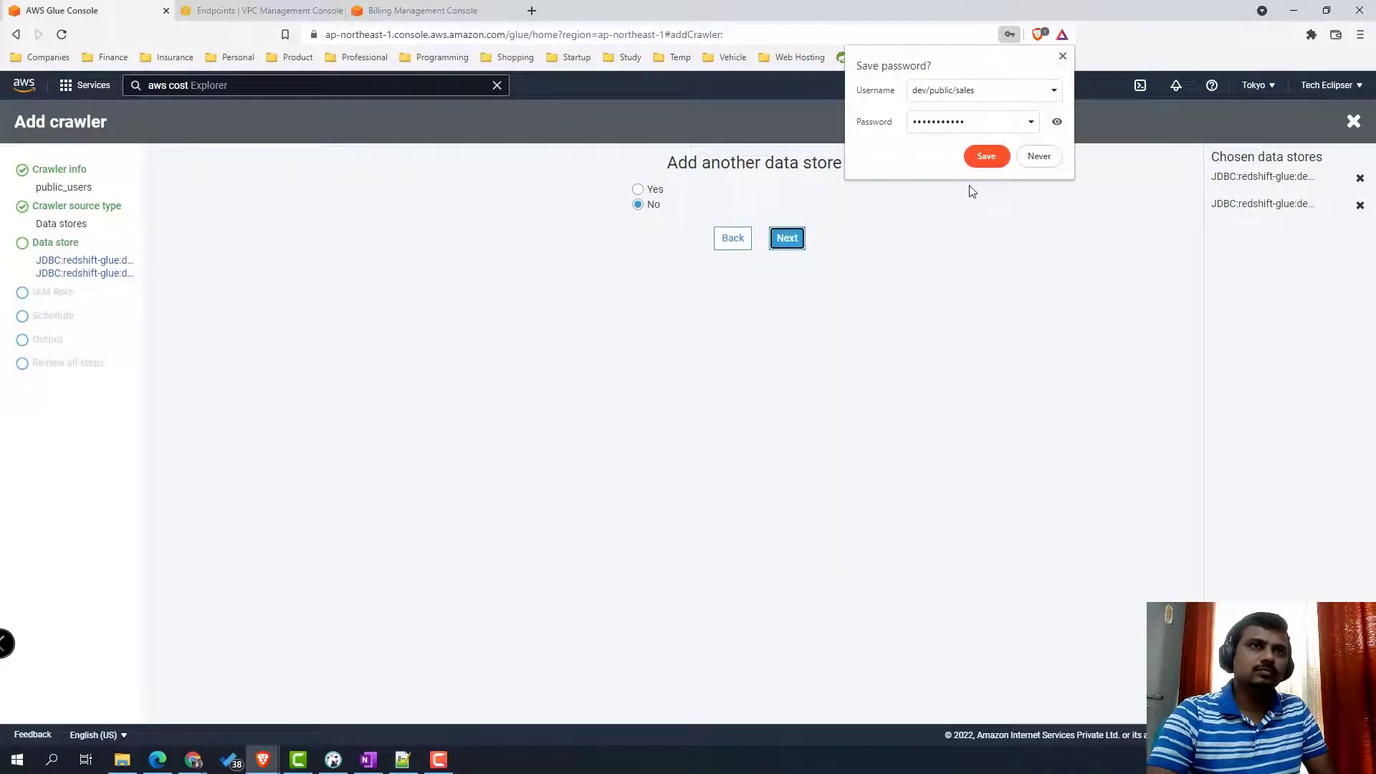
- Give the crawler MyDefaultGlueServiceRole and an on-demand schedule
click(787, 239)
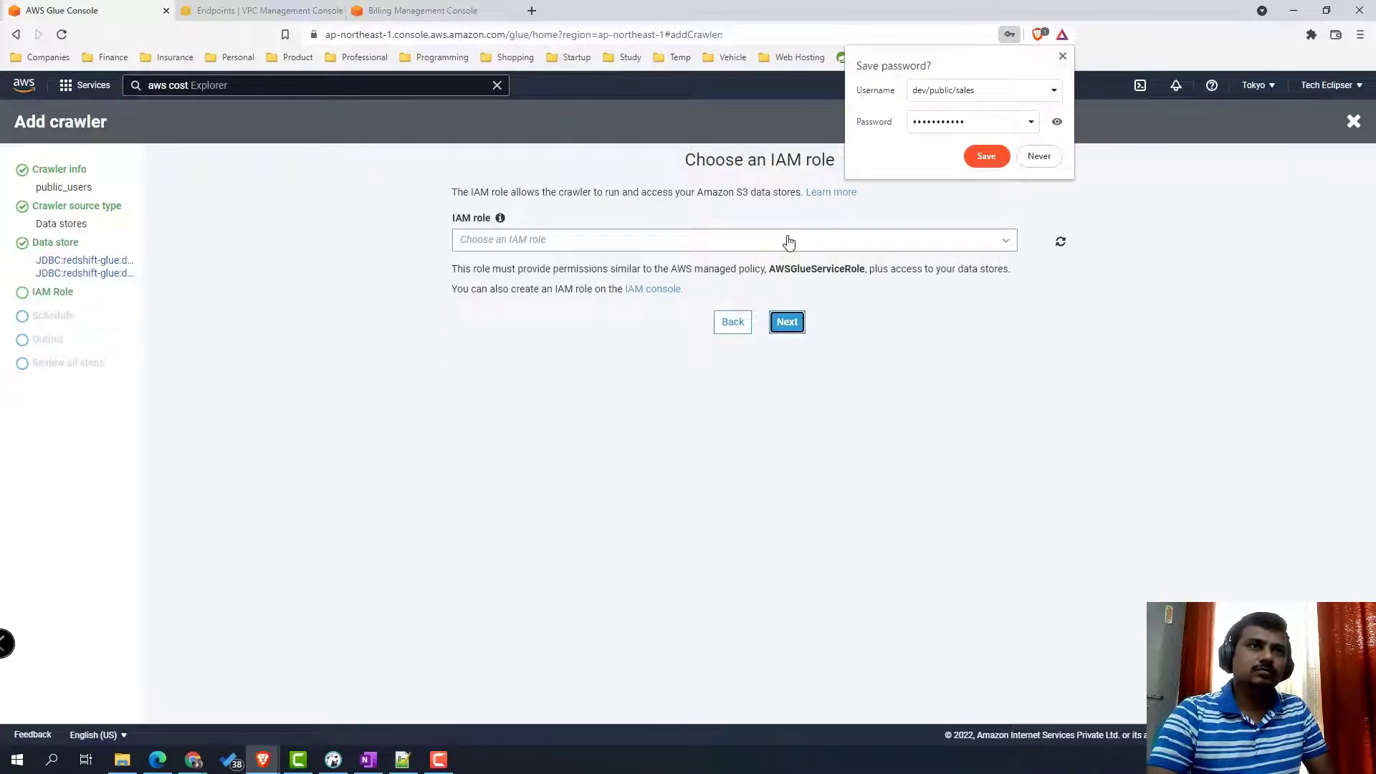
click(782, 248)
click(674, 285)
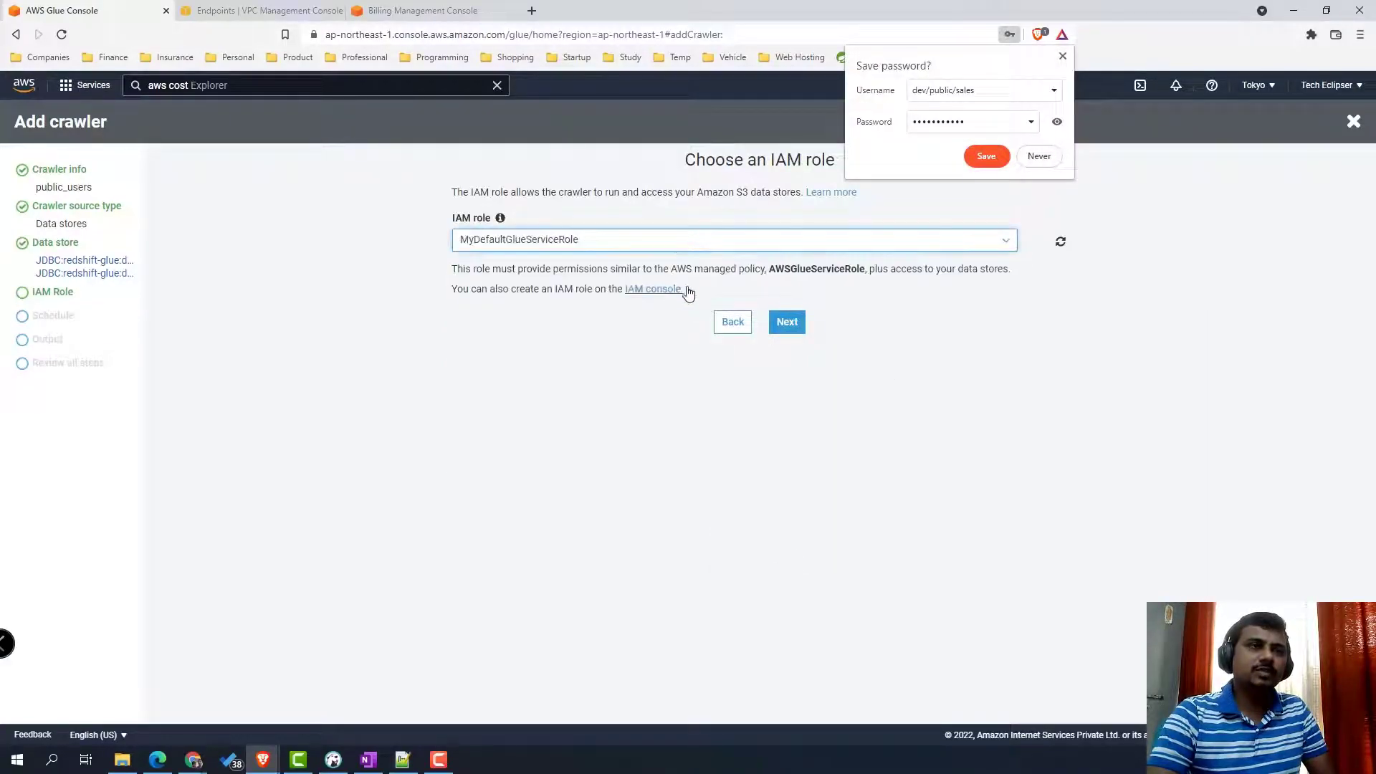
click(788, 322)
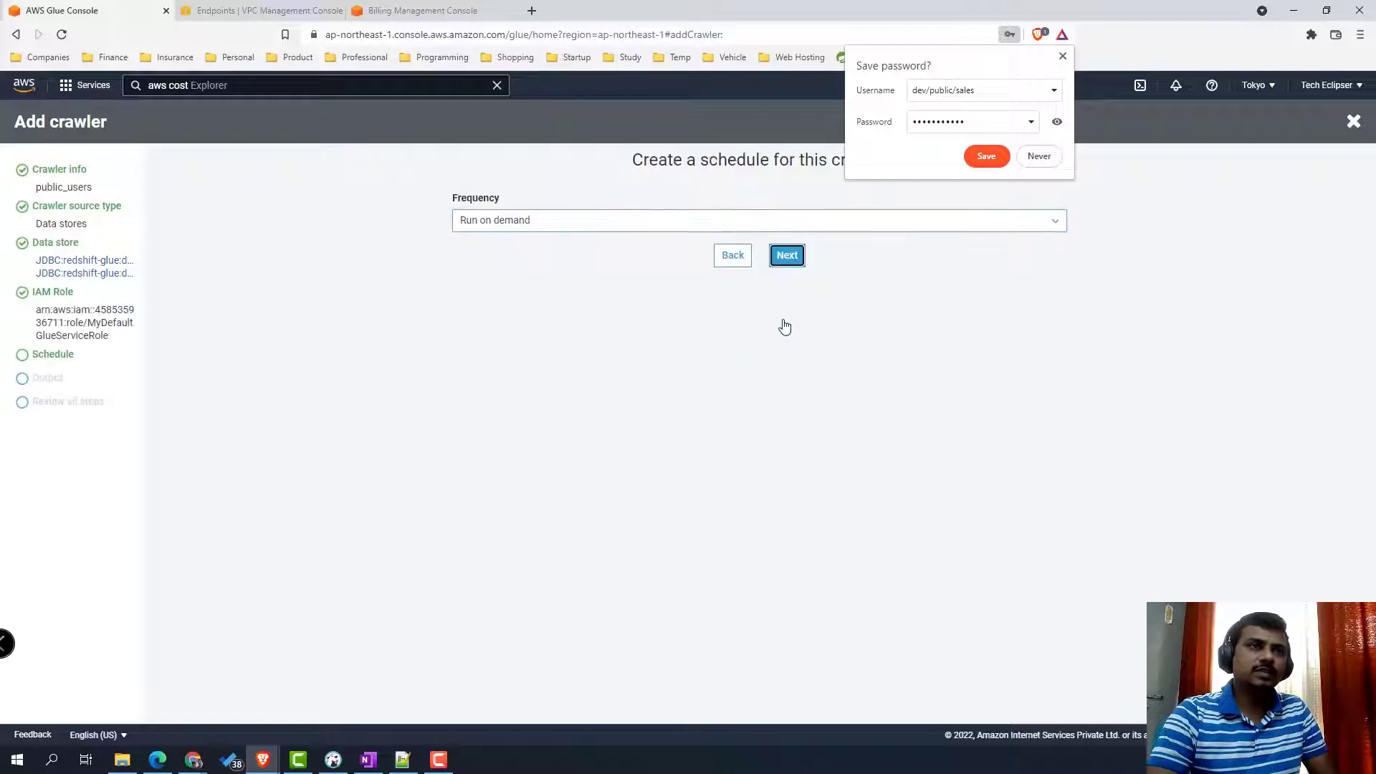
click(787, 257)
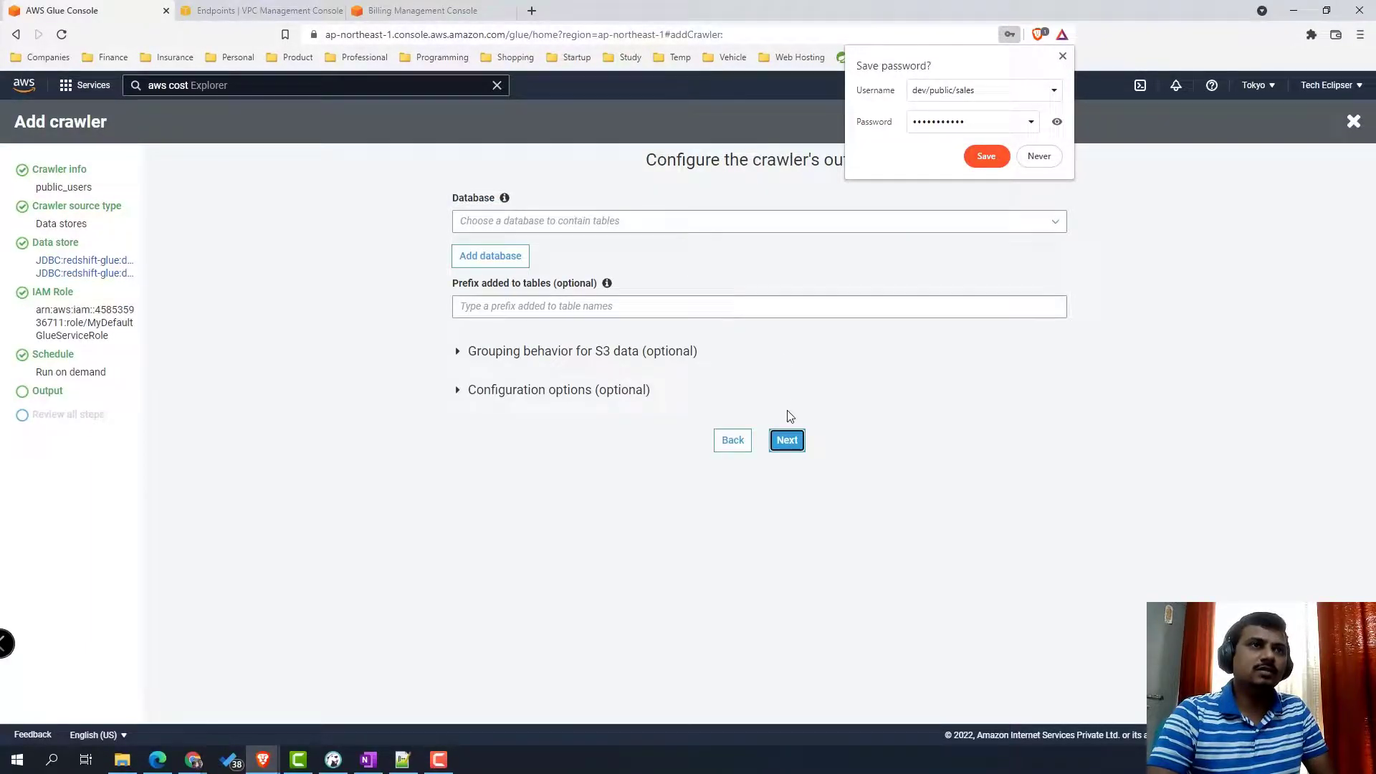
- Send crawler output to the redshift-glue-demo database and create the crawler
click(789, 231)
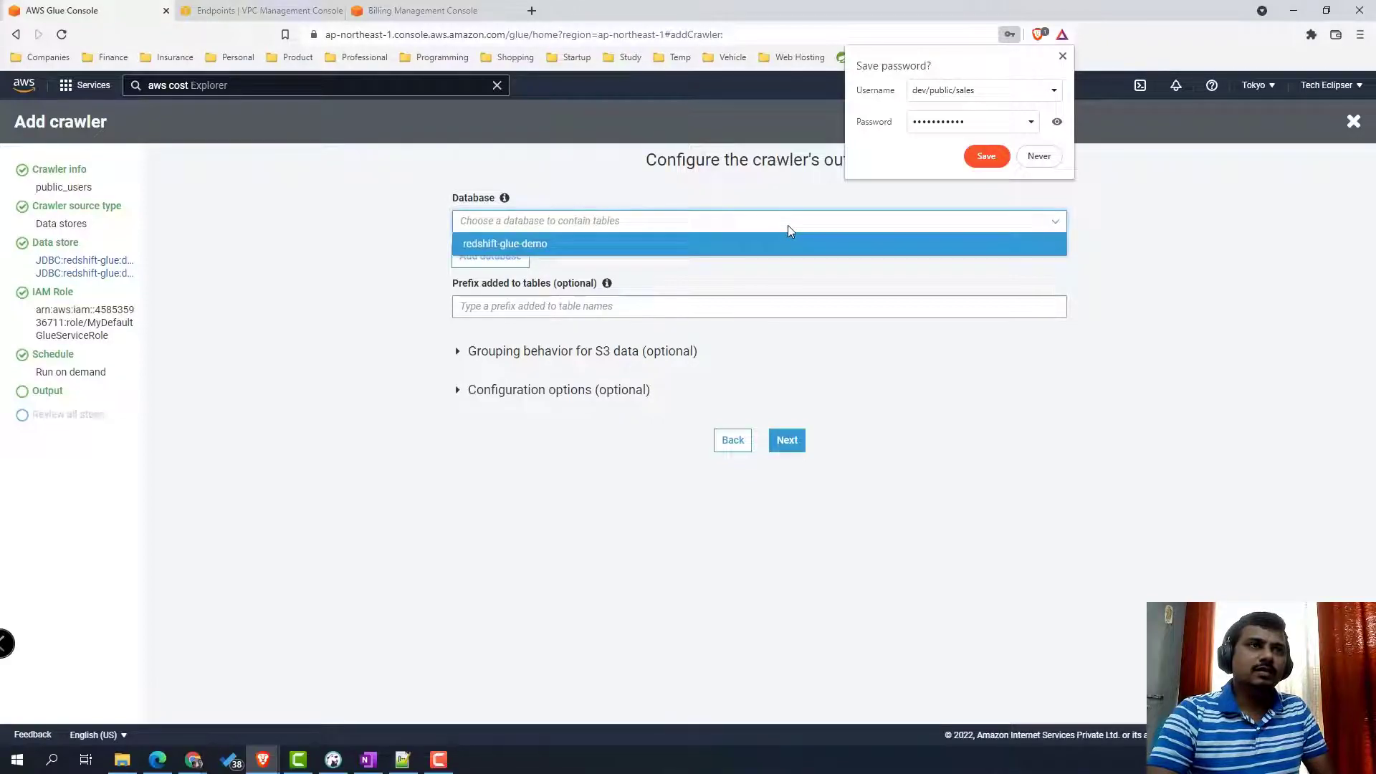
click(777, 247)
click(787, 441)
click(1062, 56)
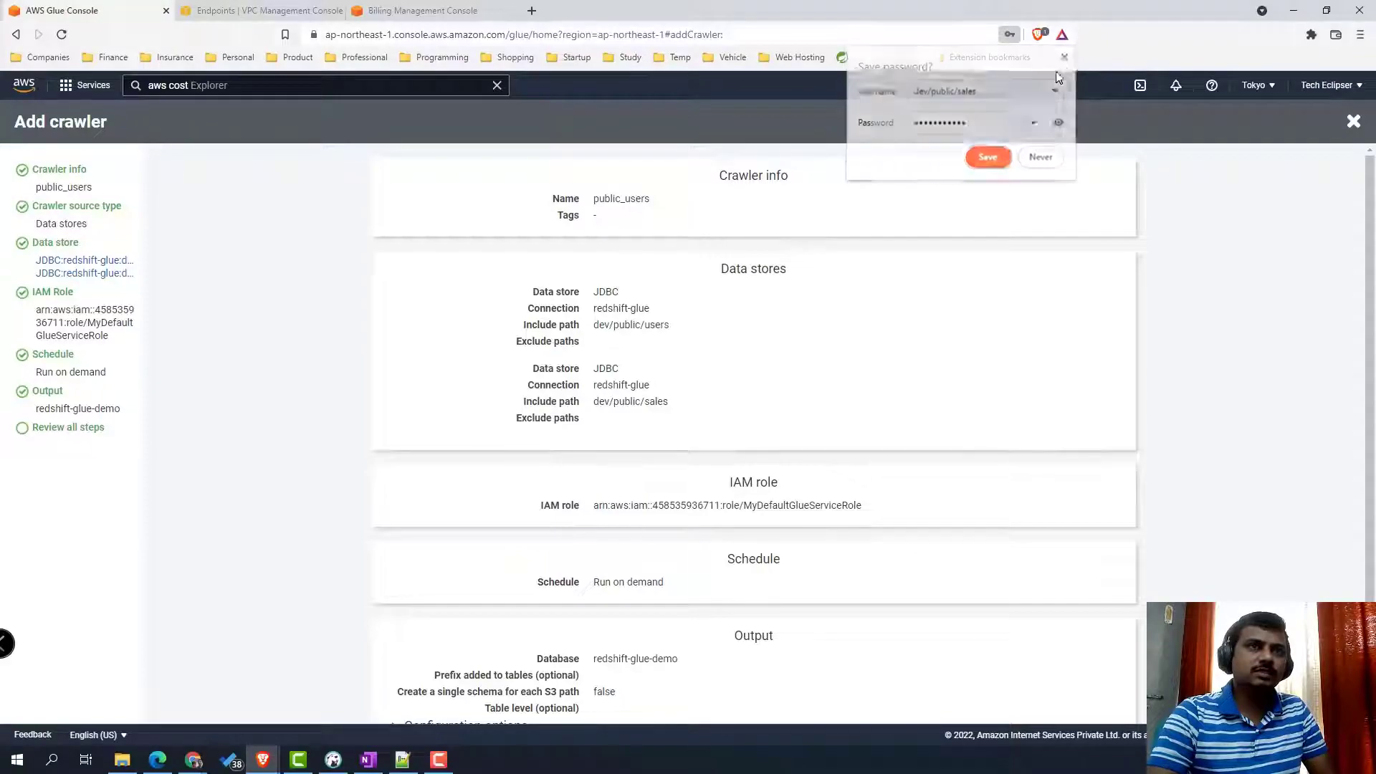
scroll(922, 330, down, 2)
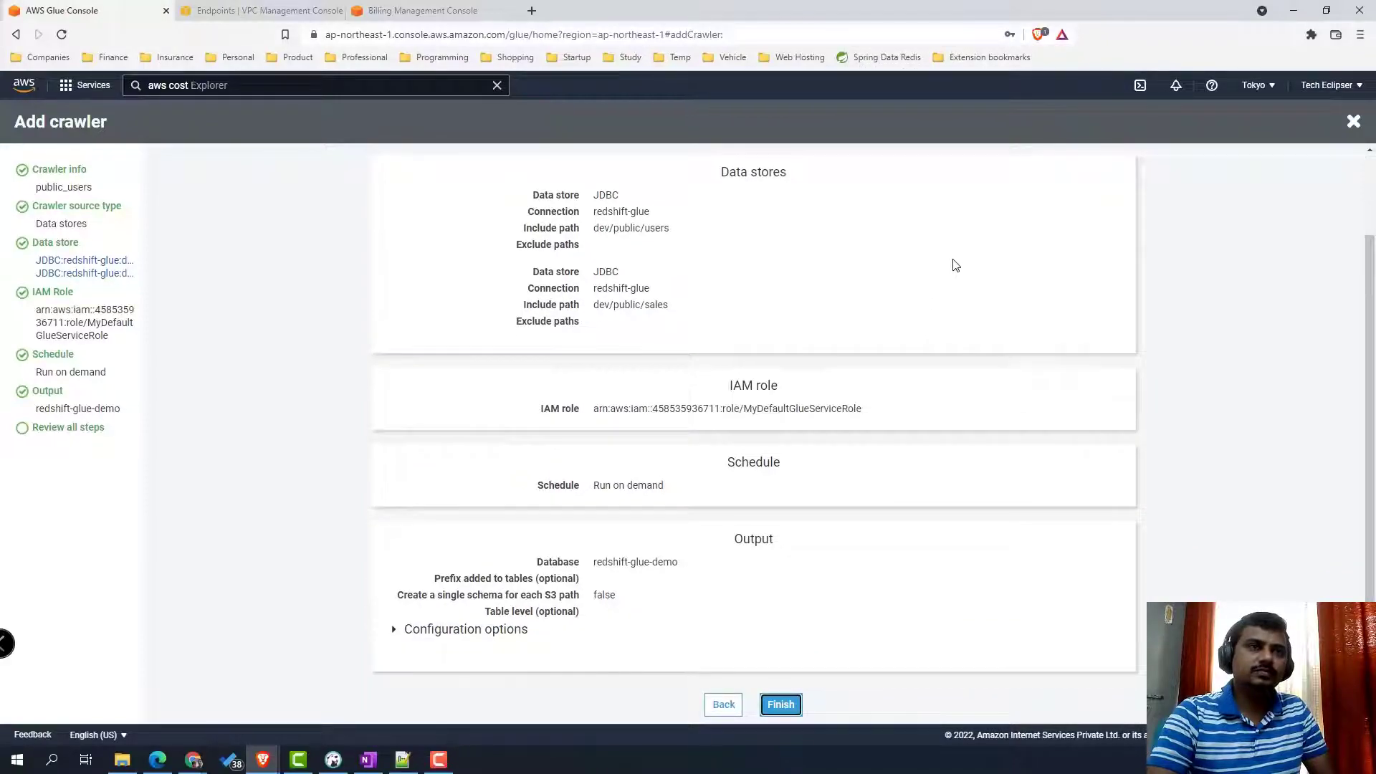
click(781, 704)
click(188, 233)
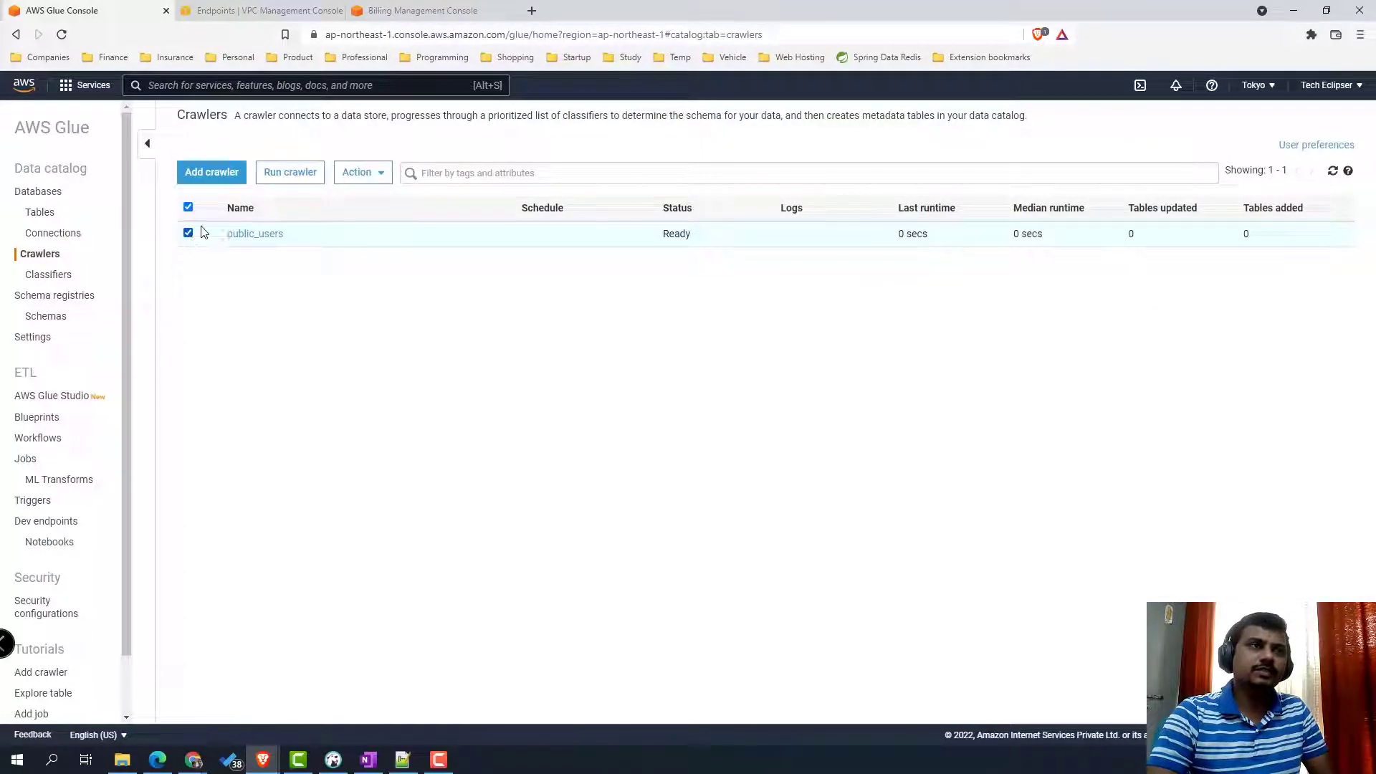
- Run the public_users crawler, then search the console services for 'glue st'
click(303, 176)
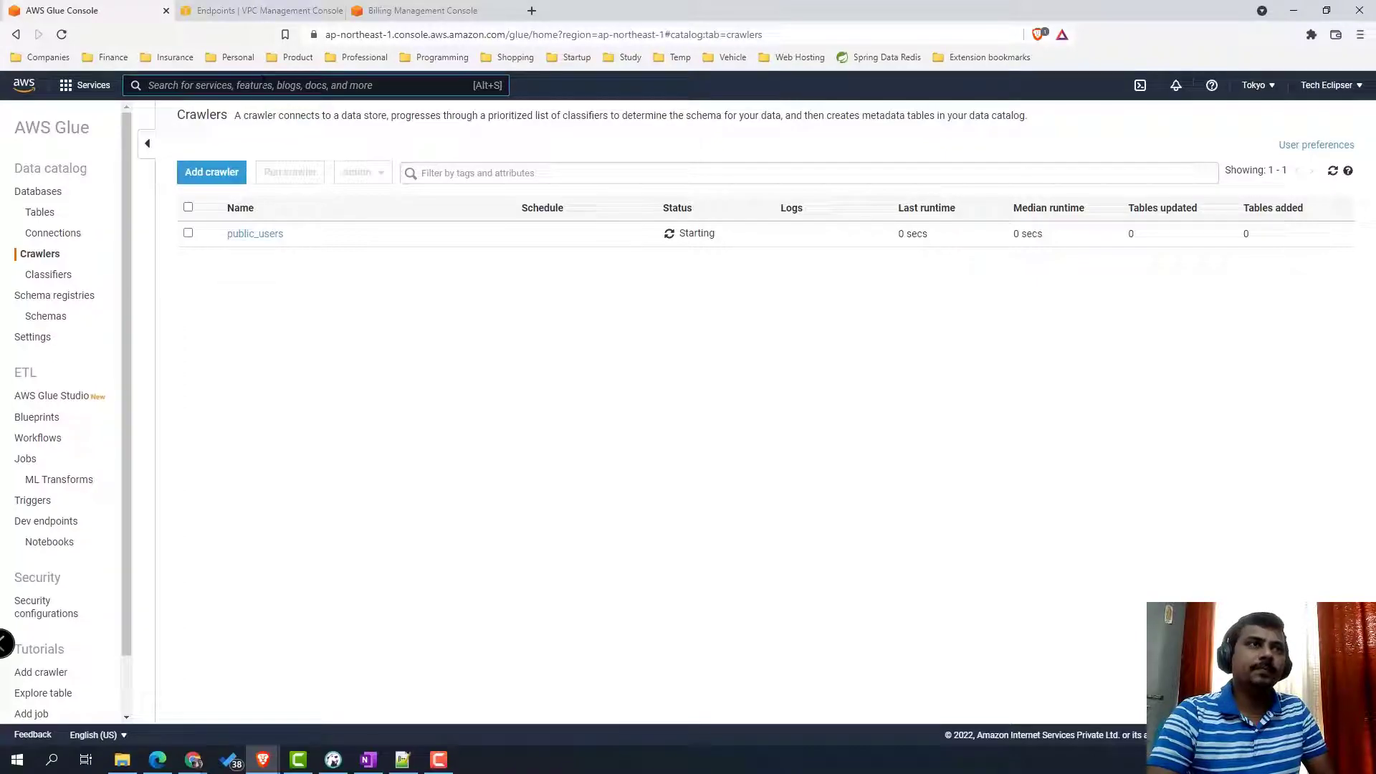
key(alt+s)
text(glue st)
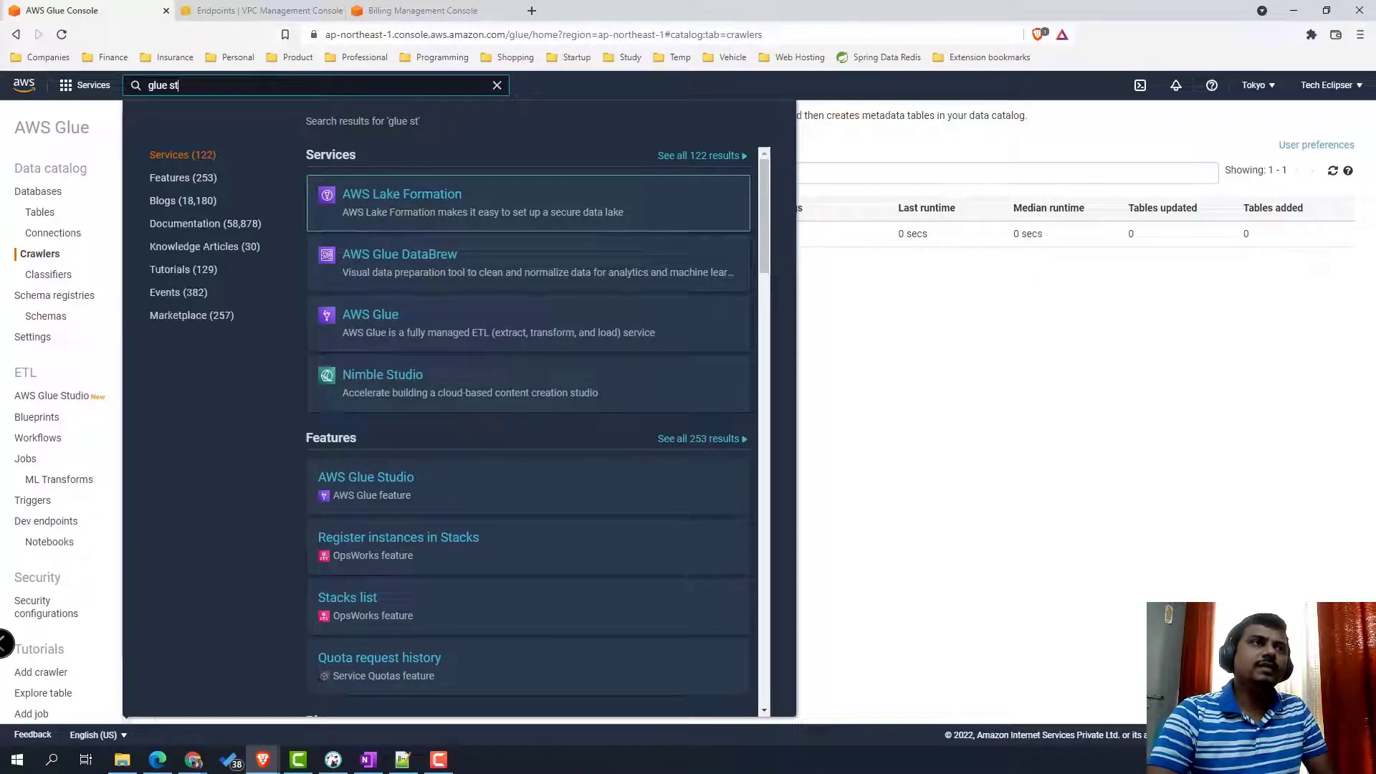
right_click(393, 489)
- Open Glue Studio in a new tab and create a job from Amazon Redshift to Amazon S3
click(430, 495)
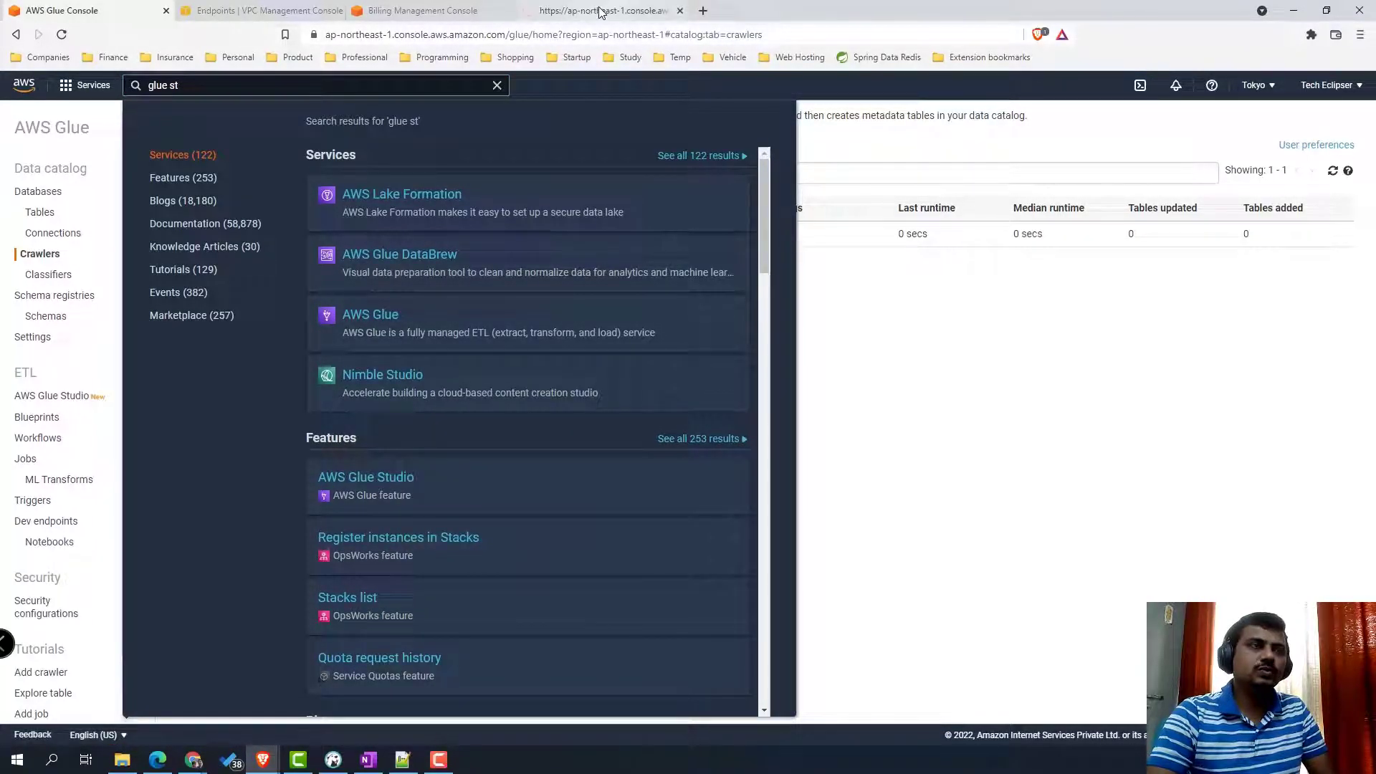
click(600, 12)
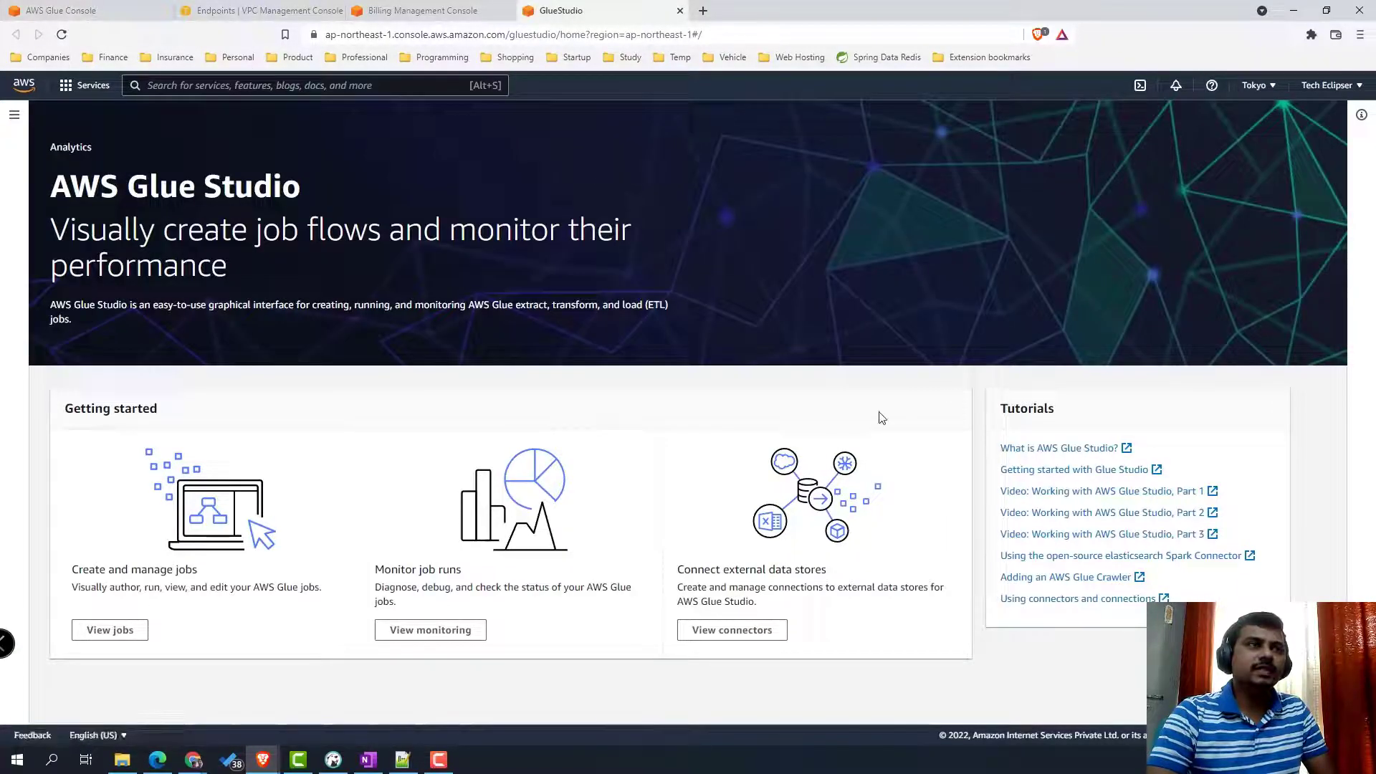
click(126, 630)
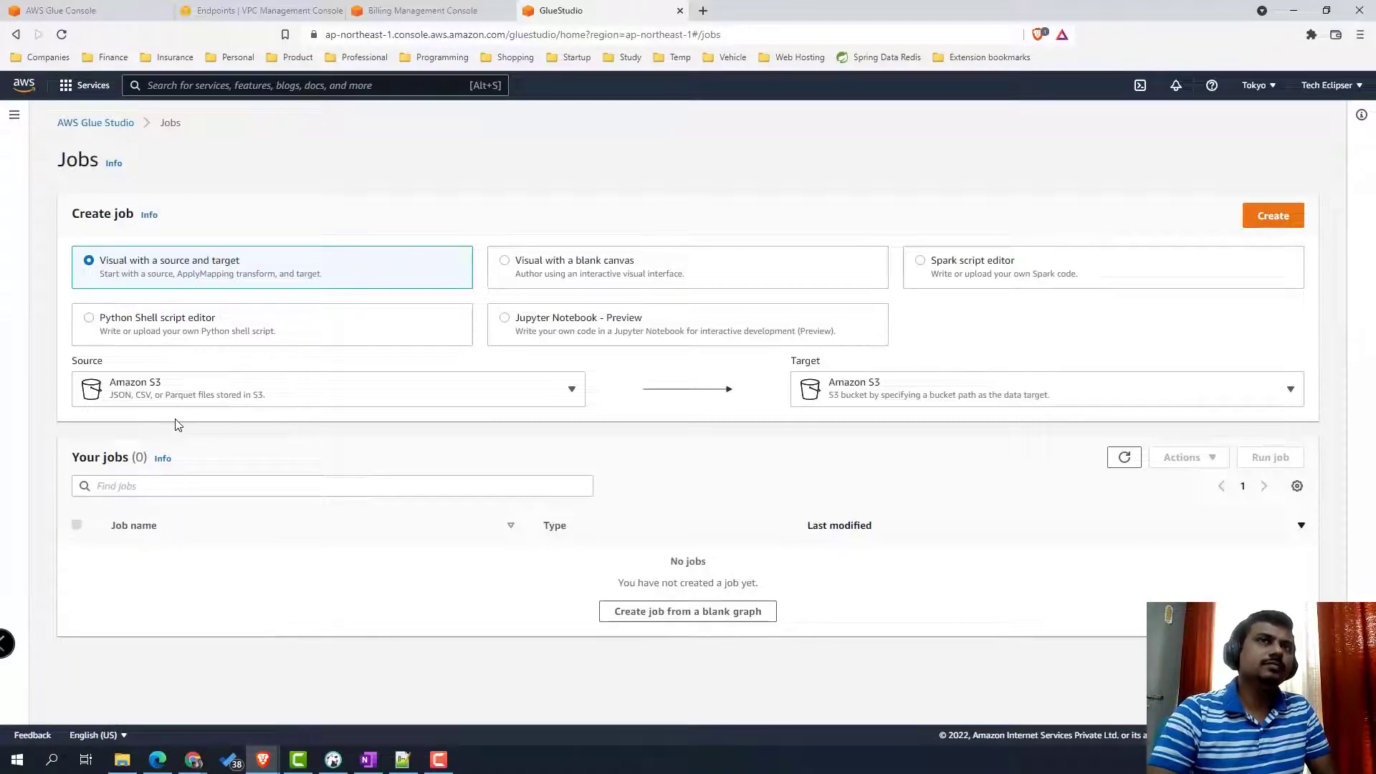
click(281, 404)
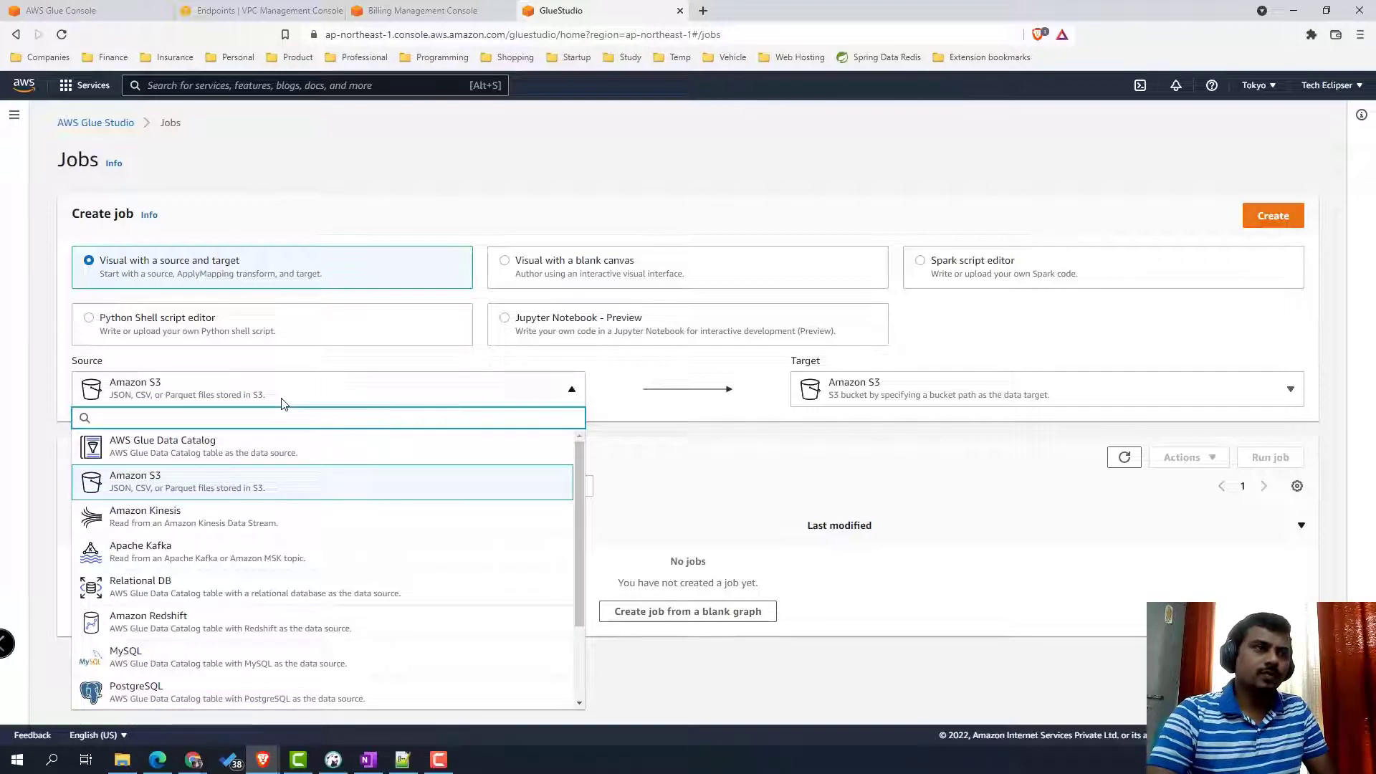
click(304, 629)
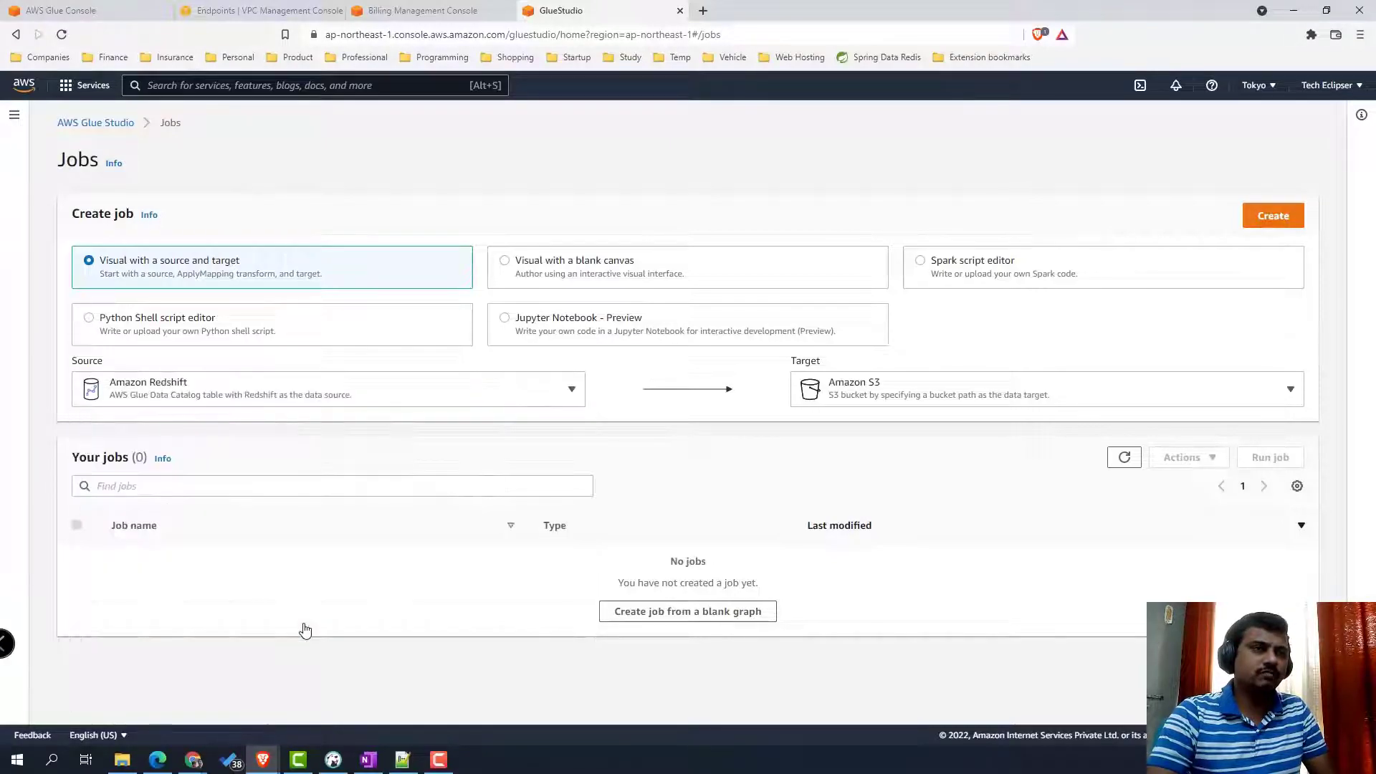
click(954, 405)
click(951, 404)
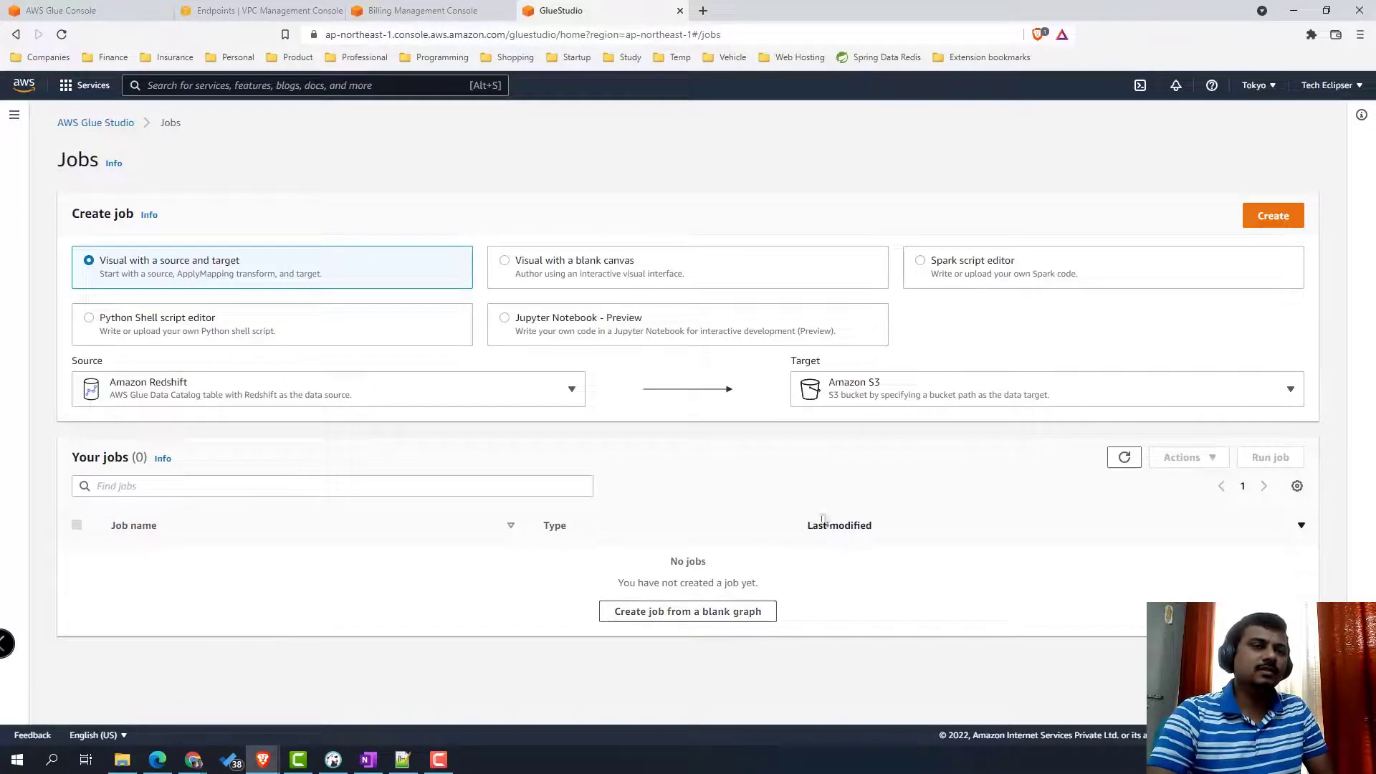
click(1273, 218)
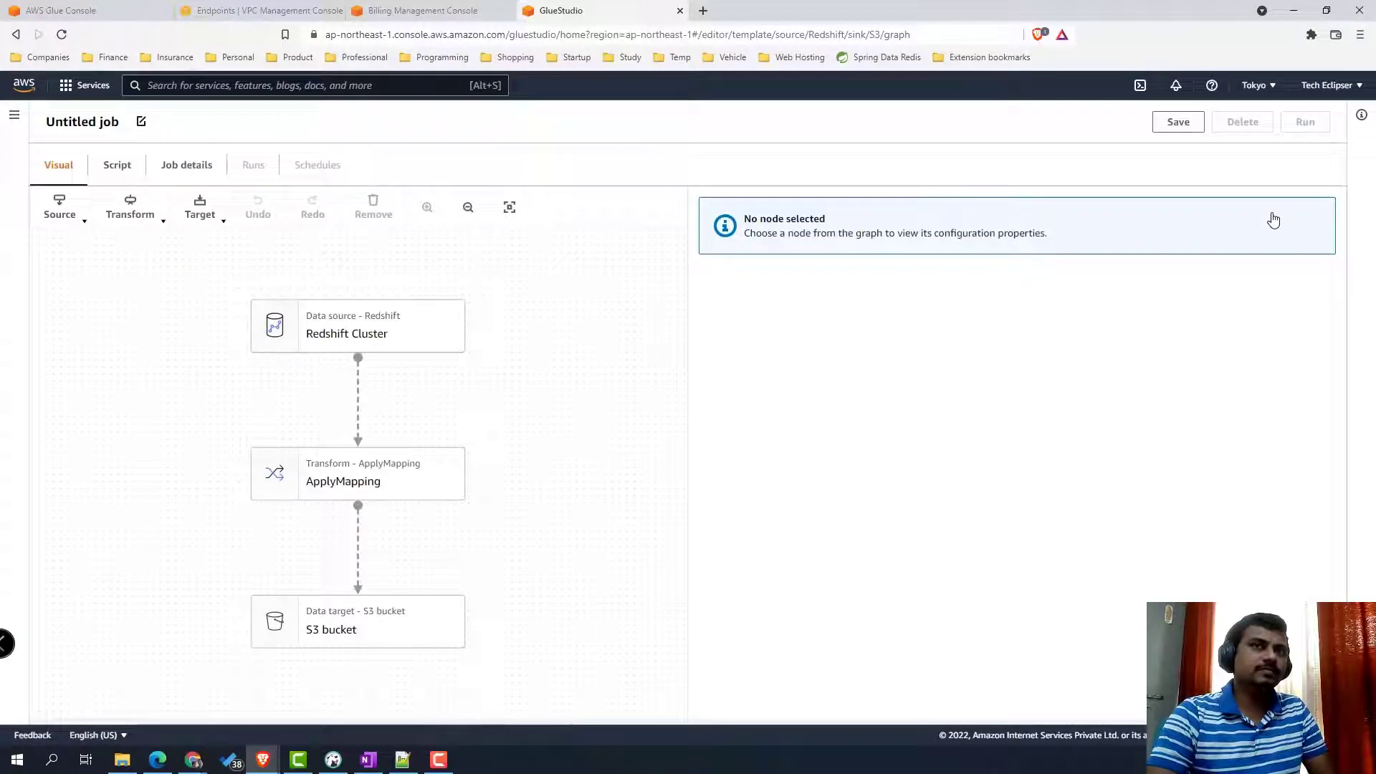
- Add a second Amazon Redshift source node, then bring DBeaver's join query forward
click(376, 338)
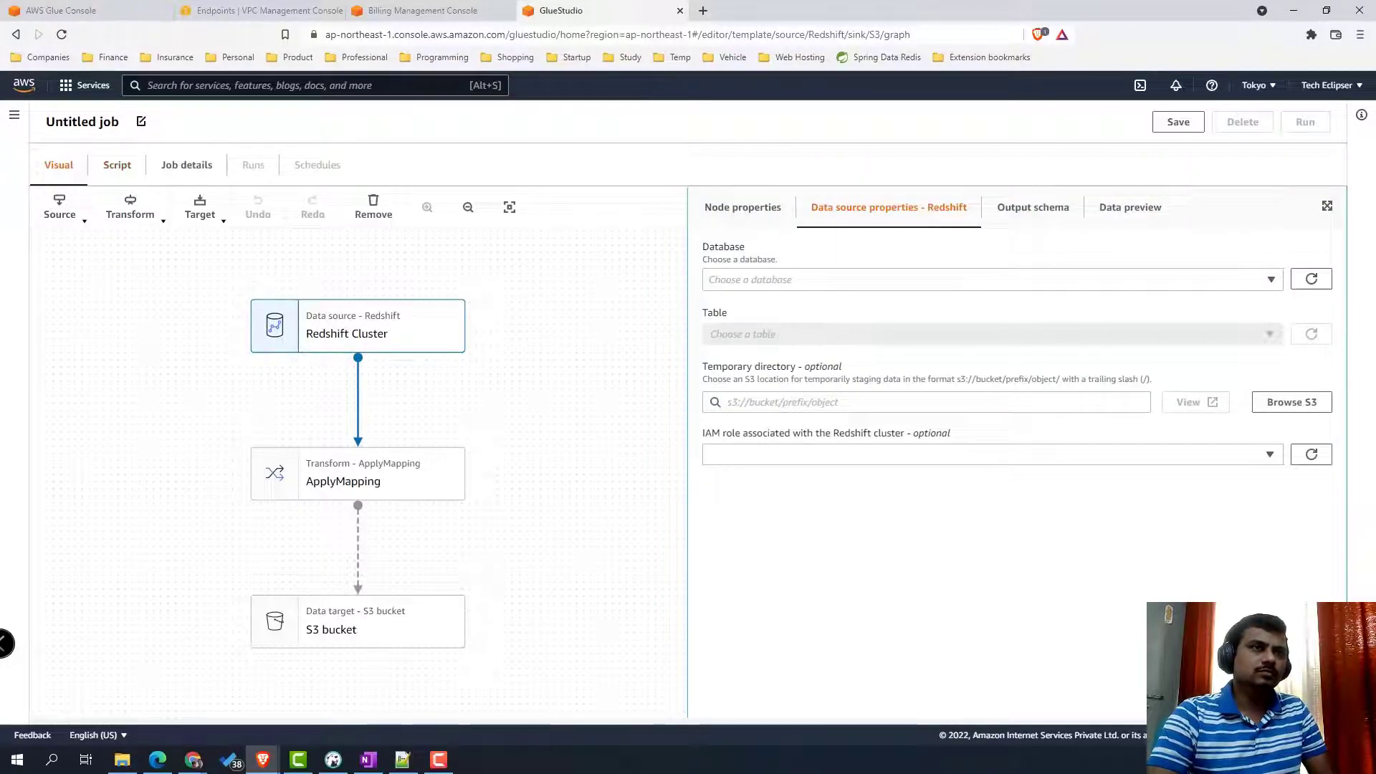
click(85, 224)
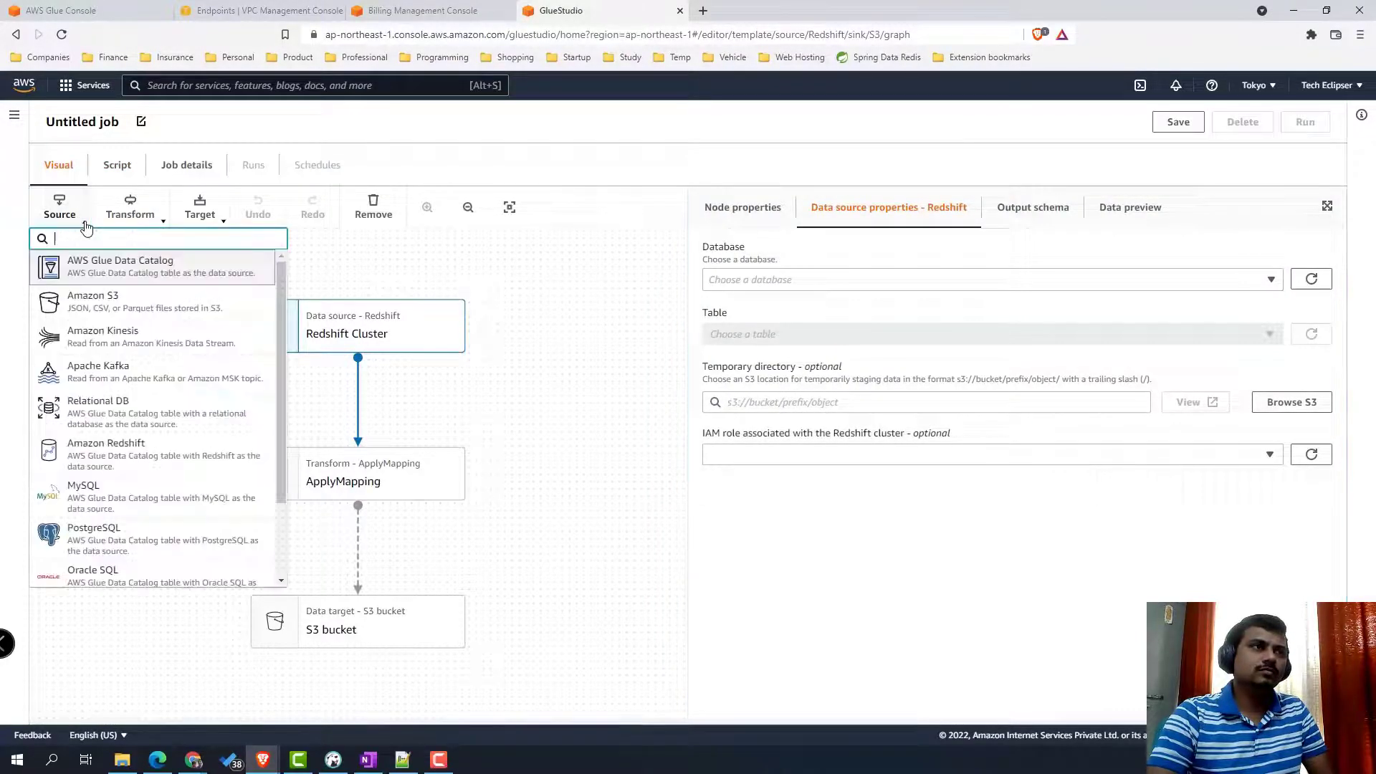
click(200, 469)
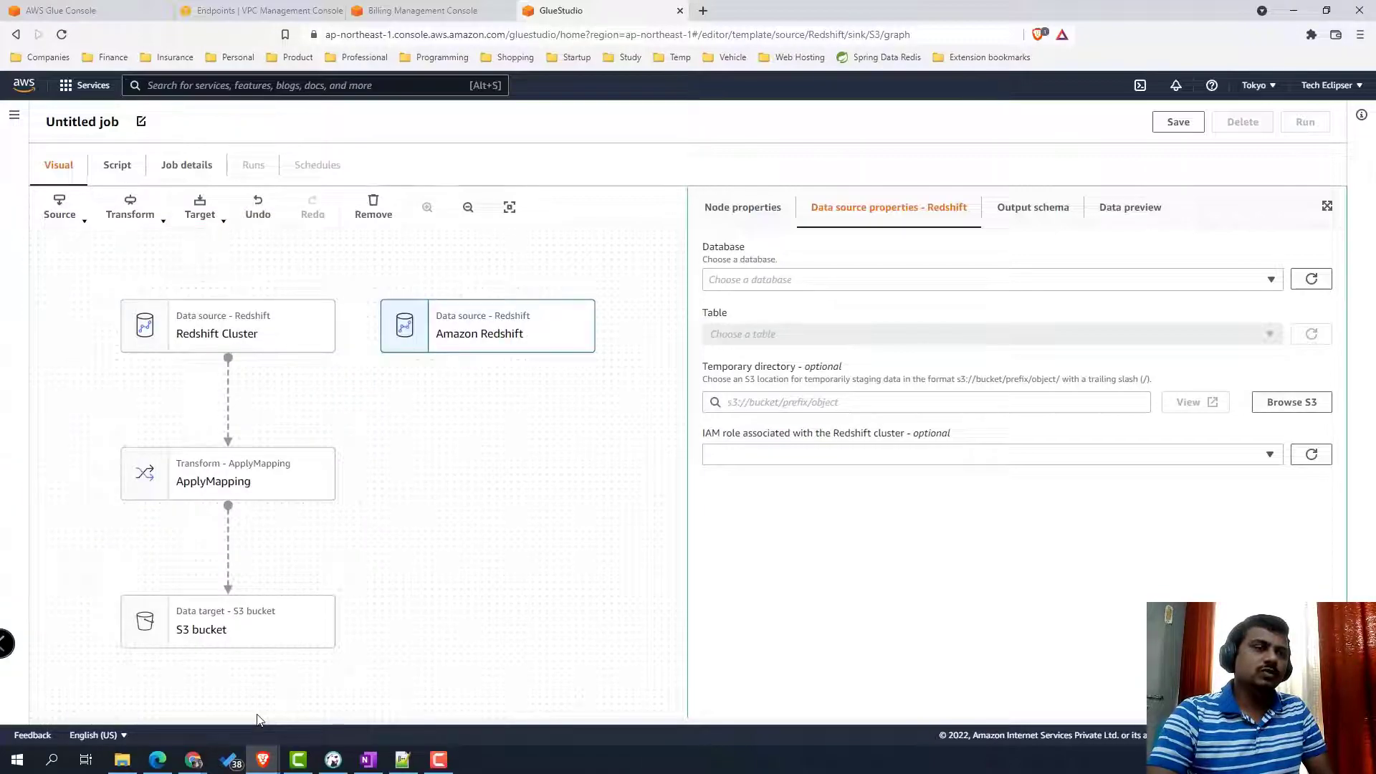
click(333, 760)
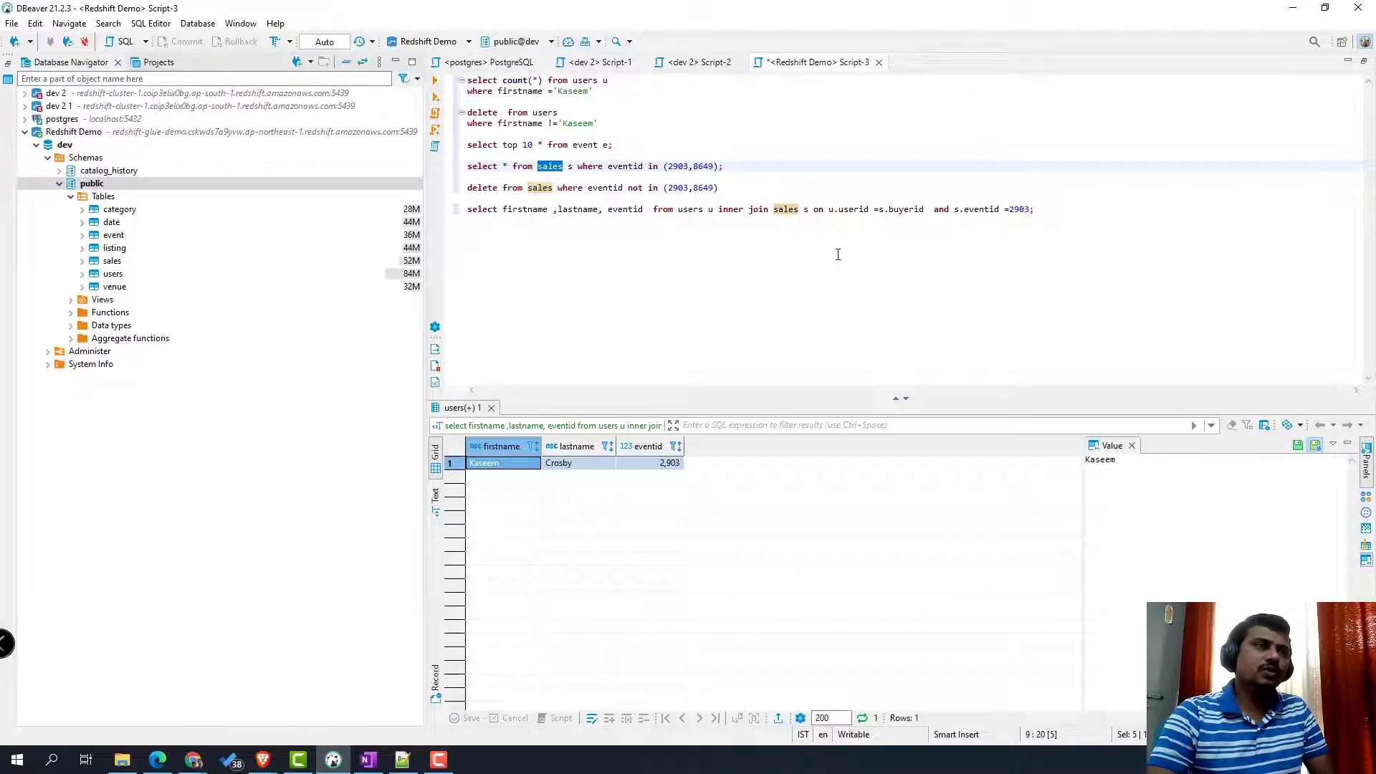
- Review the users–sales join query and sales table name, then minimize DBeaver
drag(1036, 208, 459, 208)
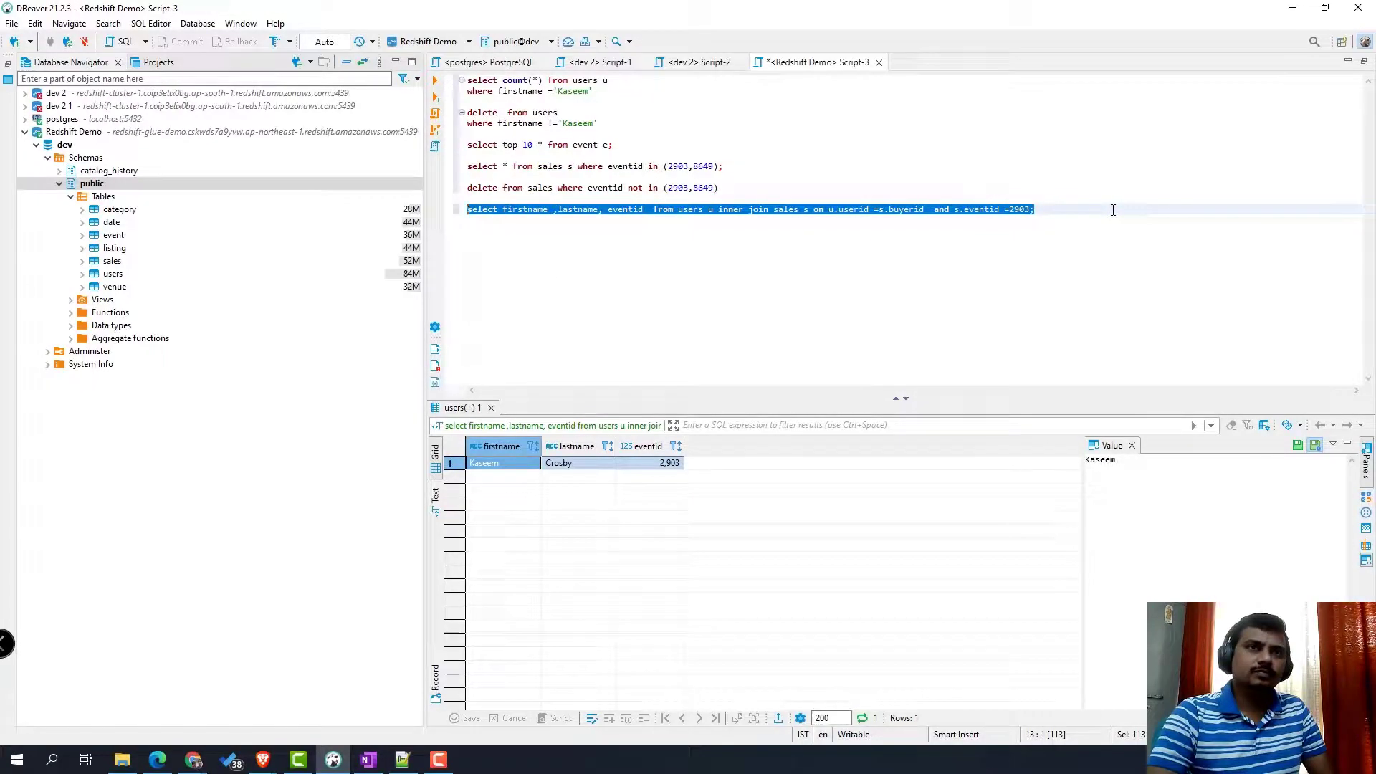
click(710, 213)
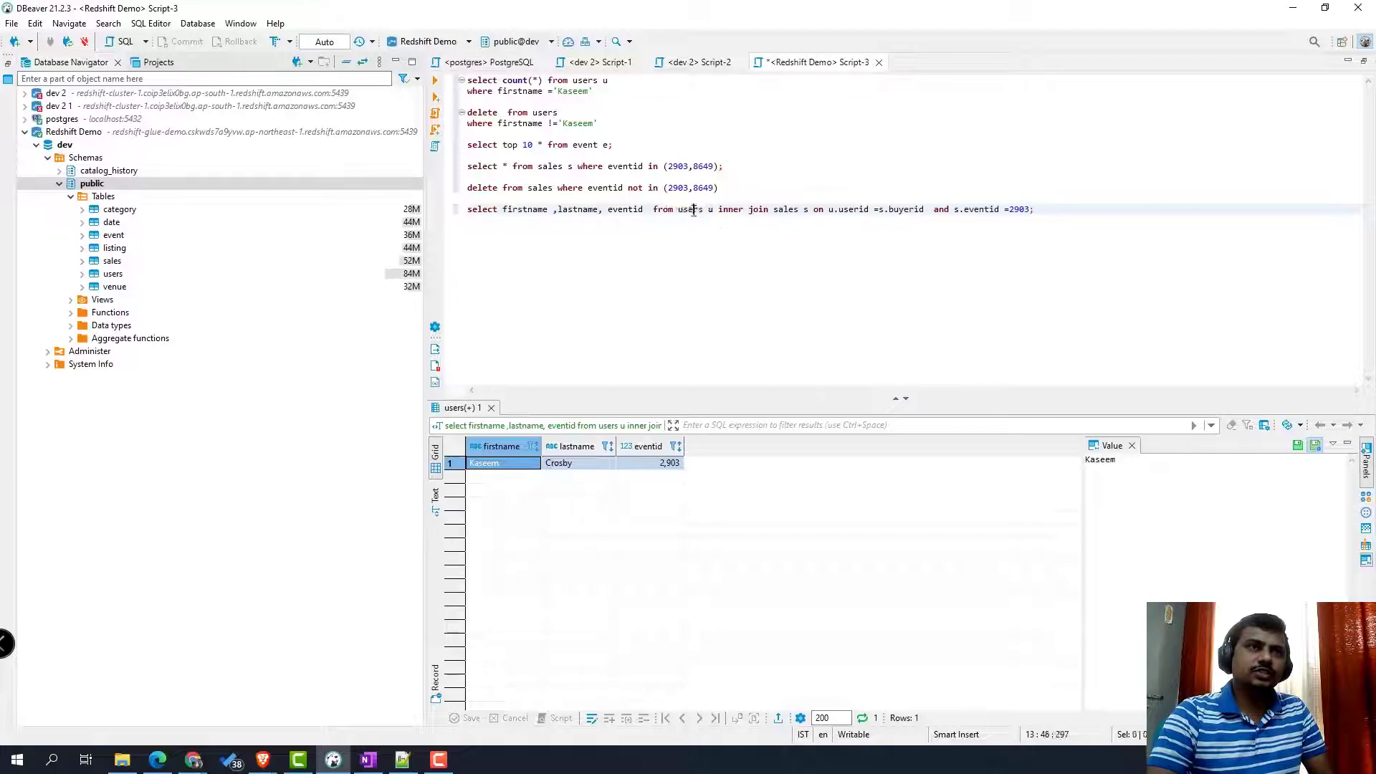
double_click(786, 209)
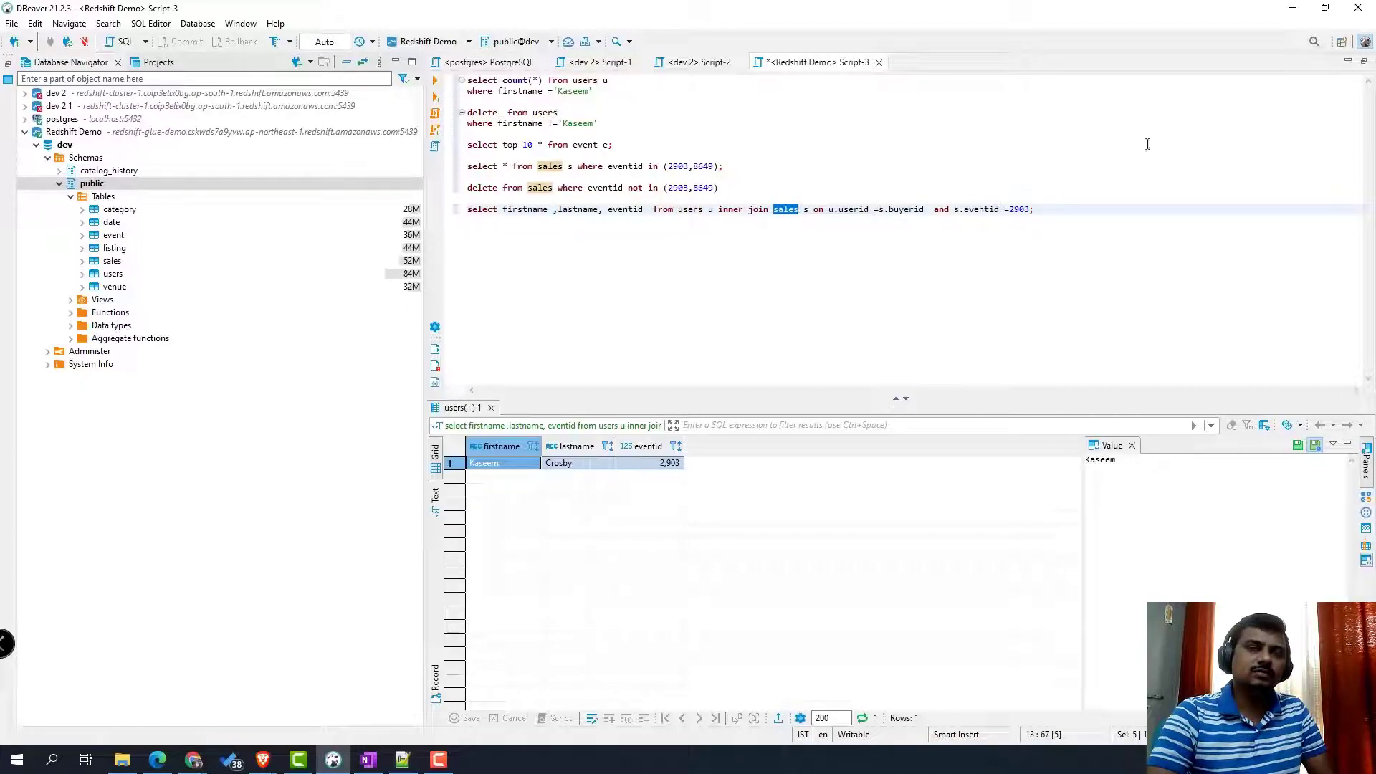
click(1294, 8)
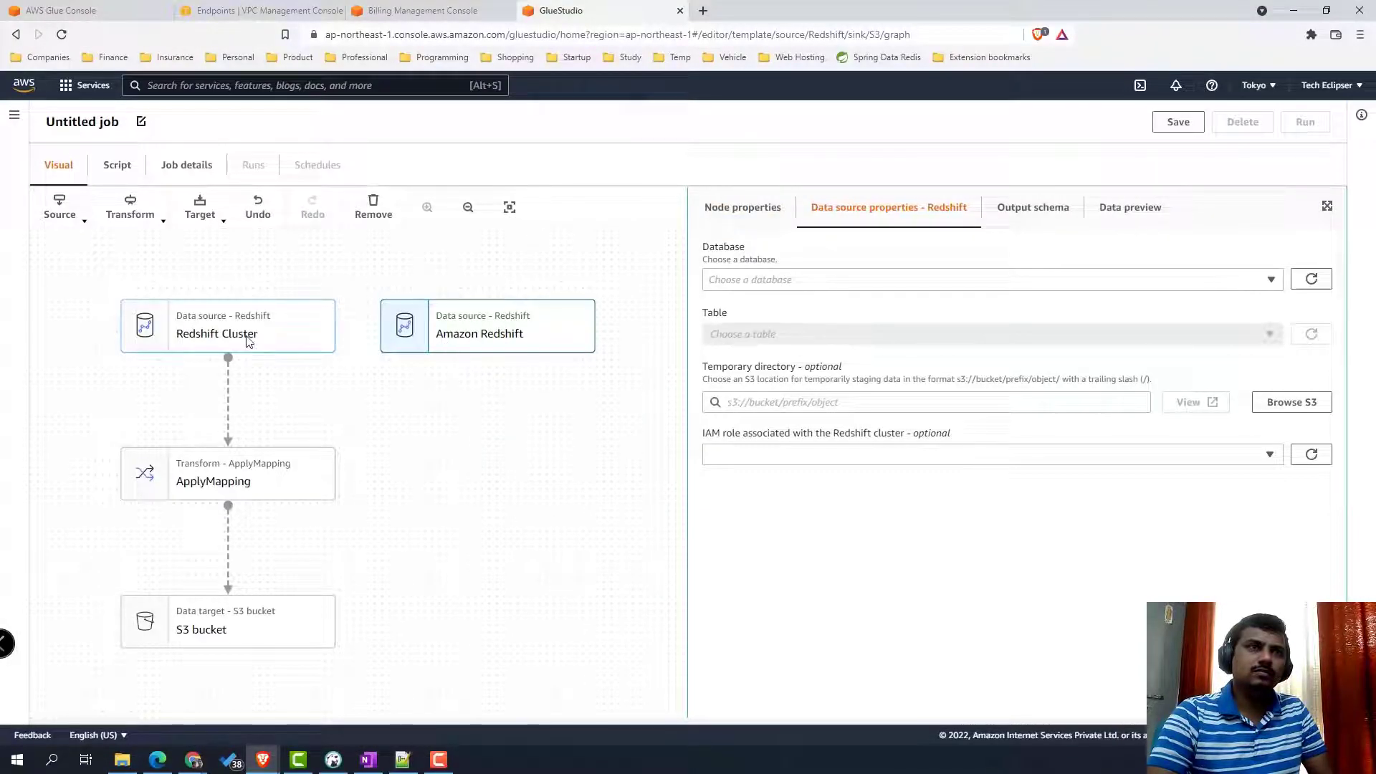
- Remove the ApplyMapping transform from the job graph
click(322, 473)
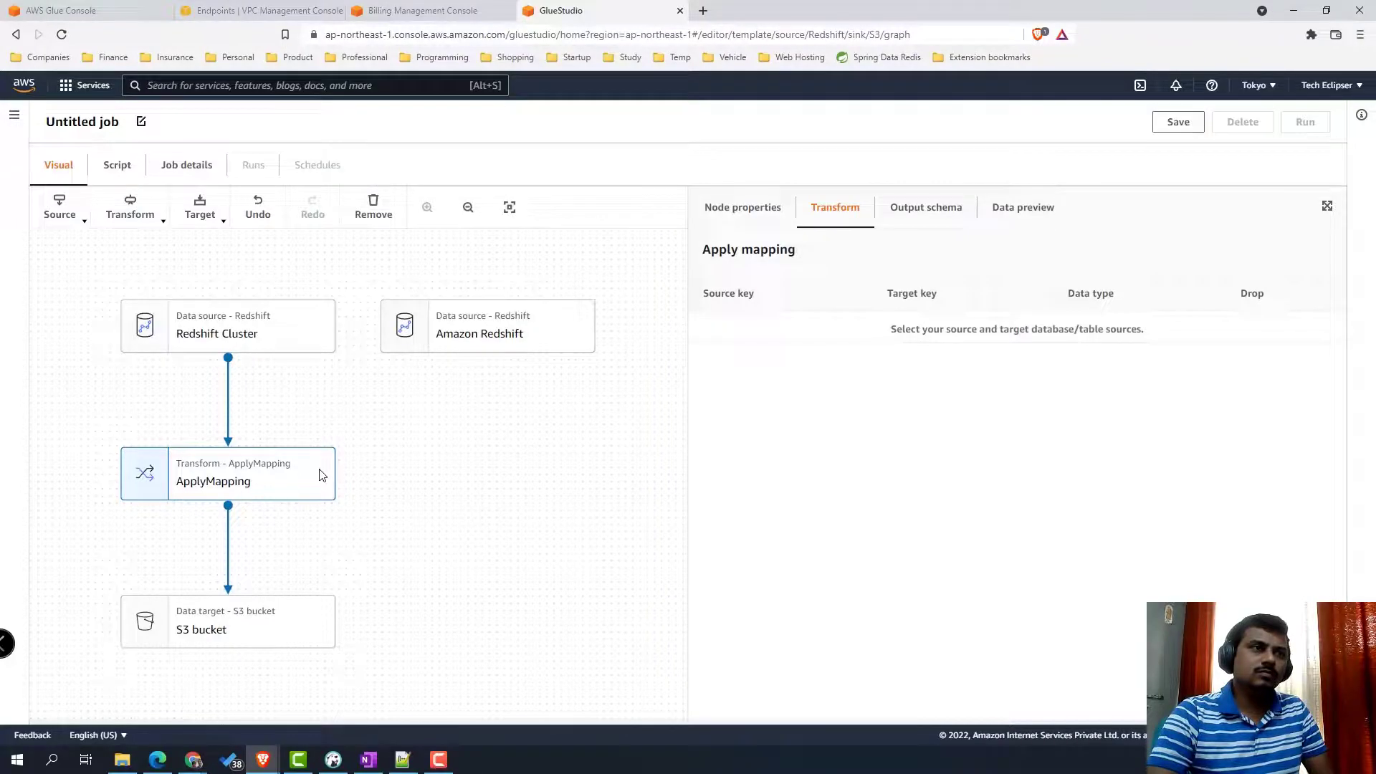
click(371, 209)
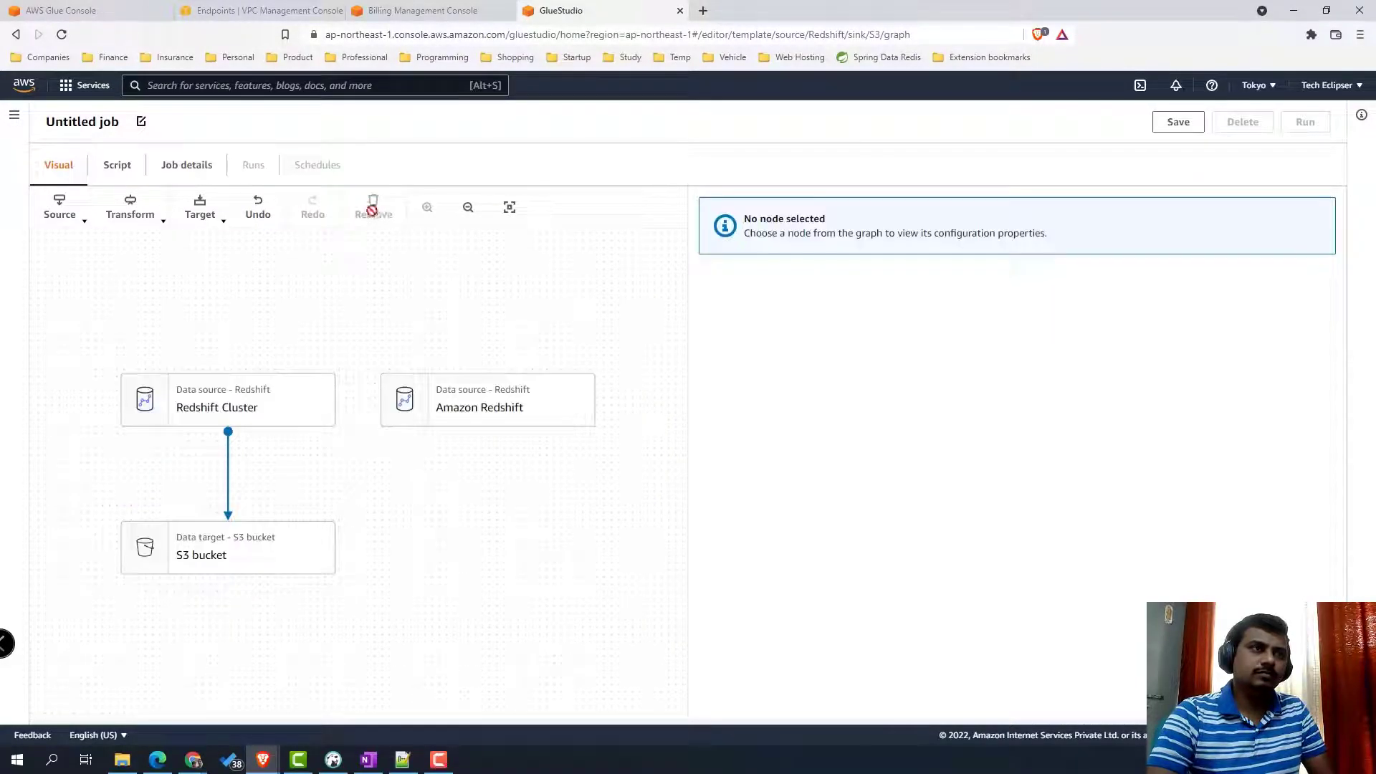
click(219, 556)
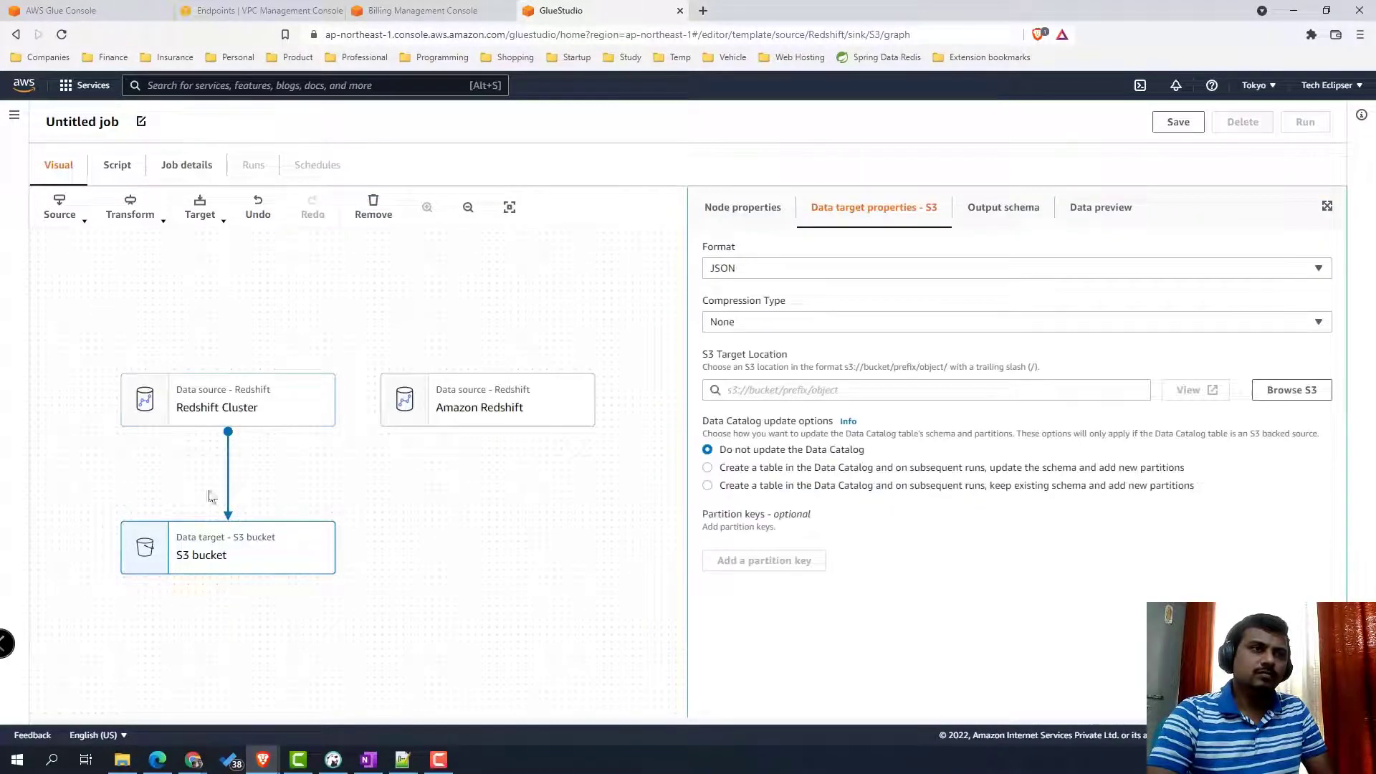
- Add a SQL Query transform fed by the Redshift Cluster source
click(63, 202)
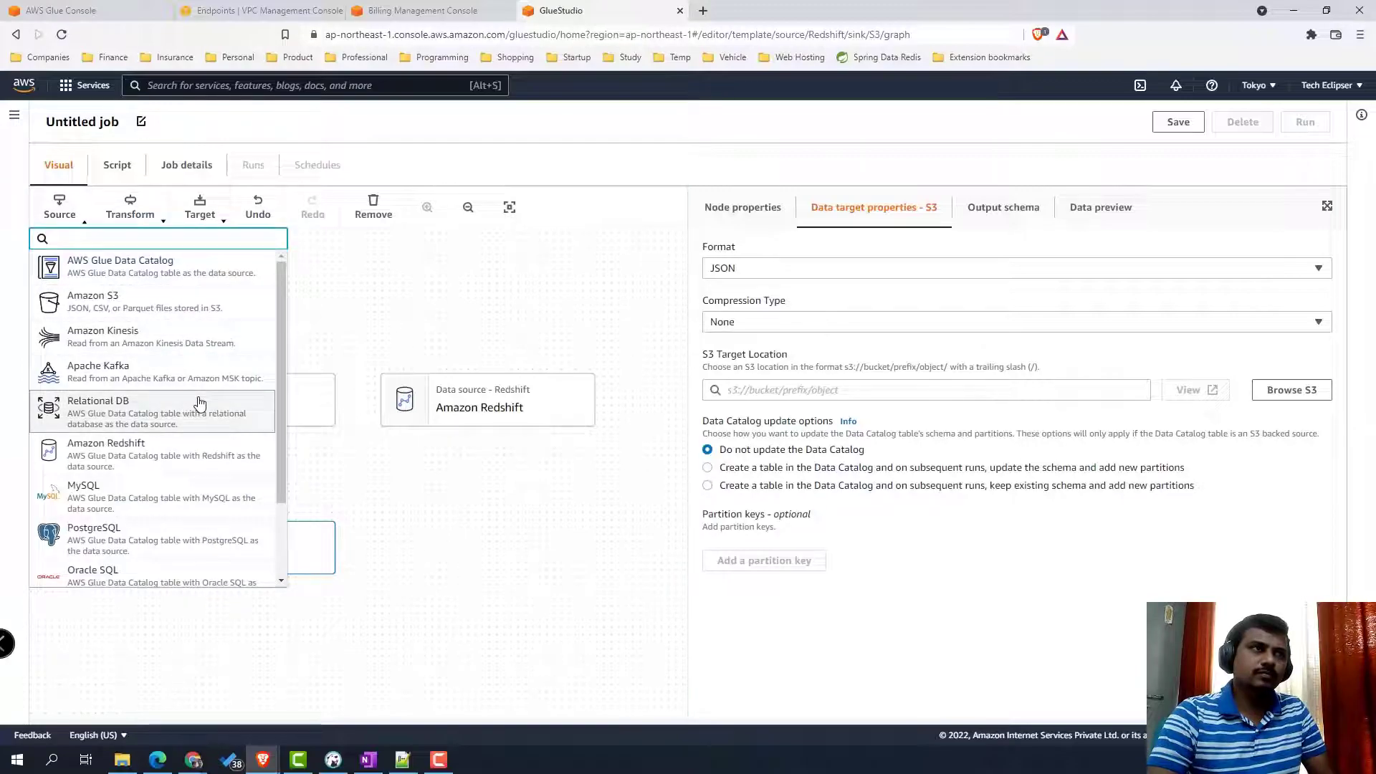
scroll(200, 404, down, 1)
scroll(202, 415, up, 1)
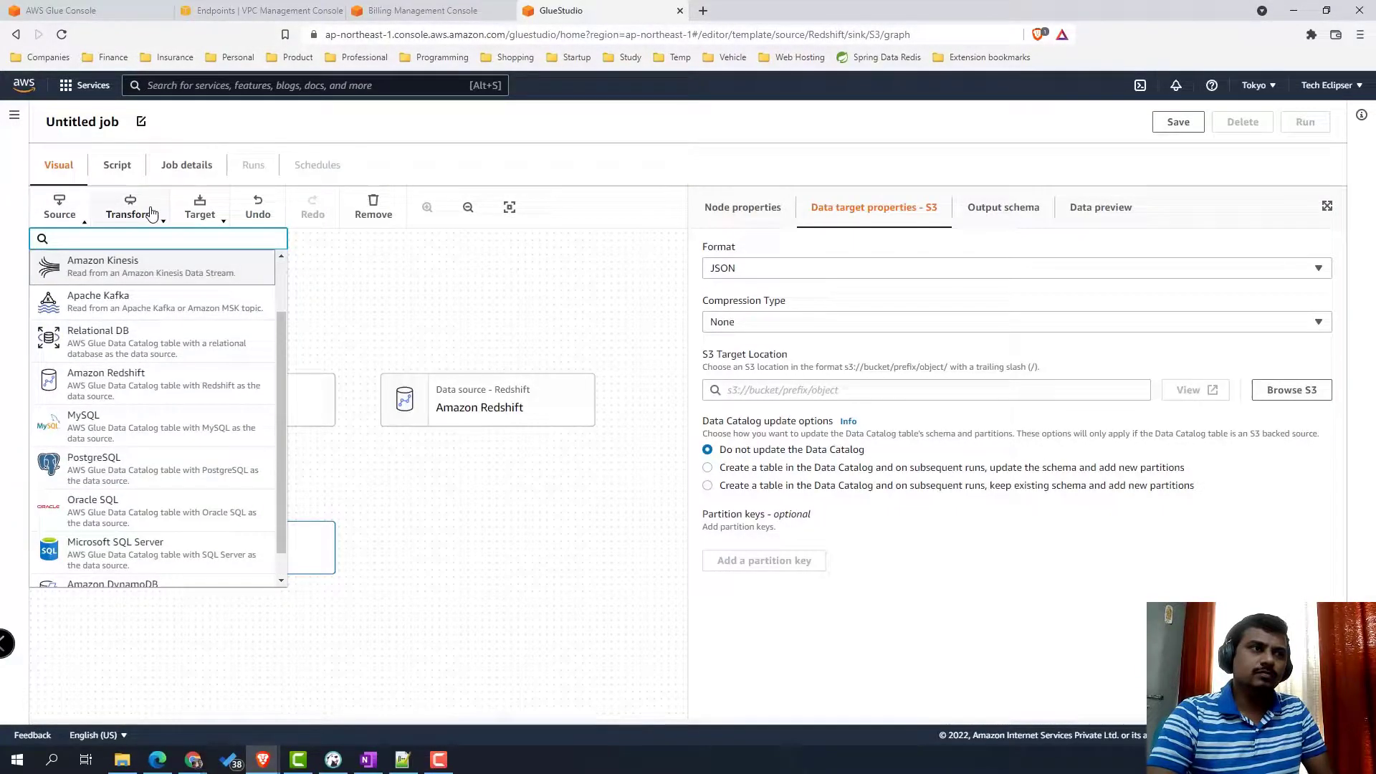
click(135, 211)
scroll(224, 359, down, 1)
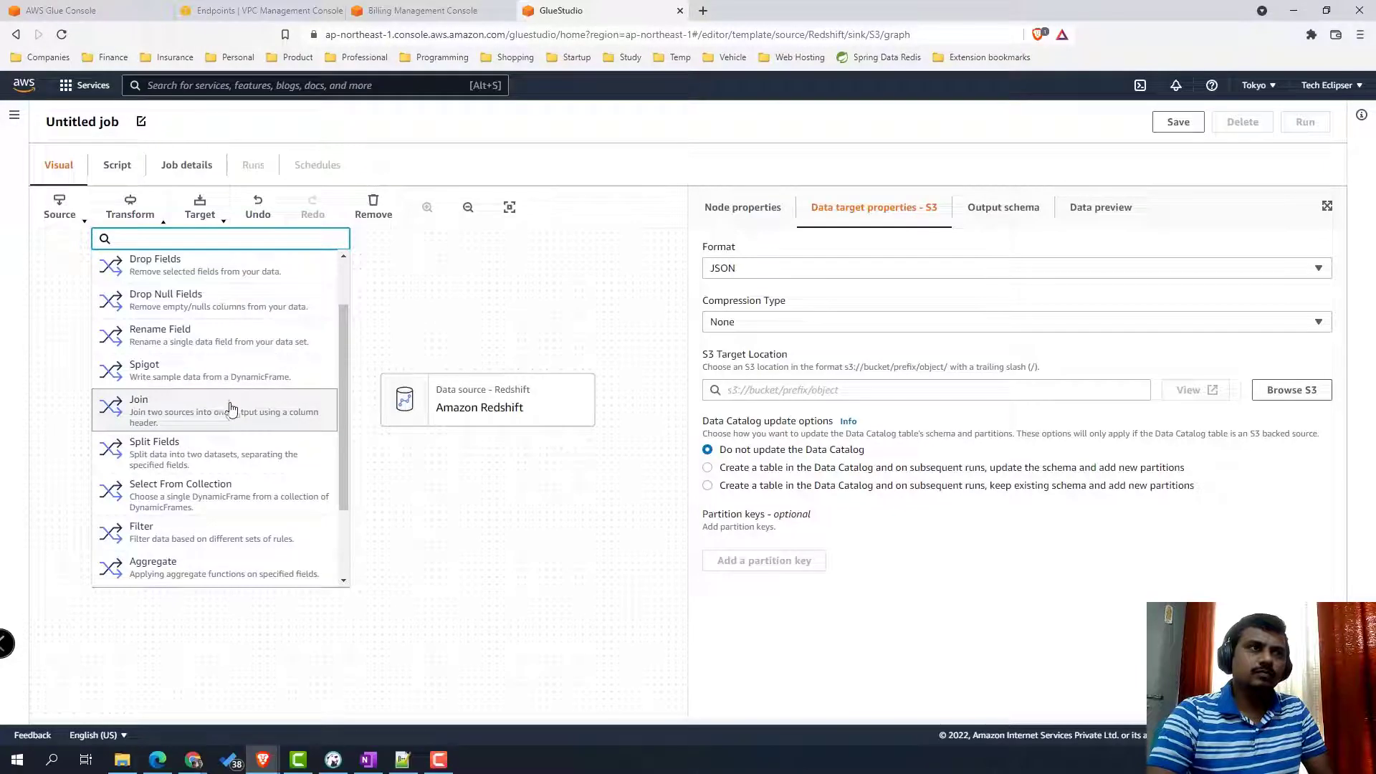
scroll(231, 412, down, 2)
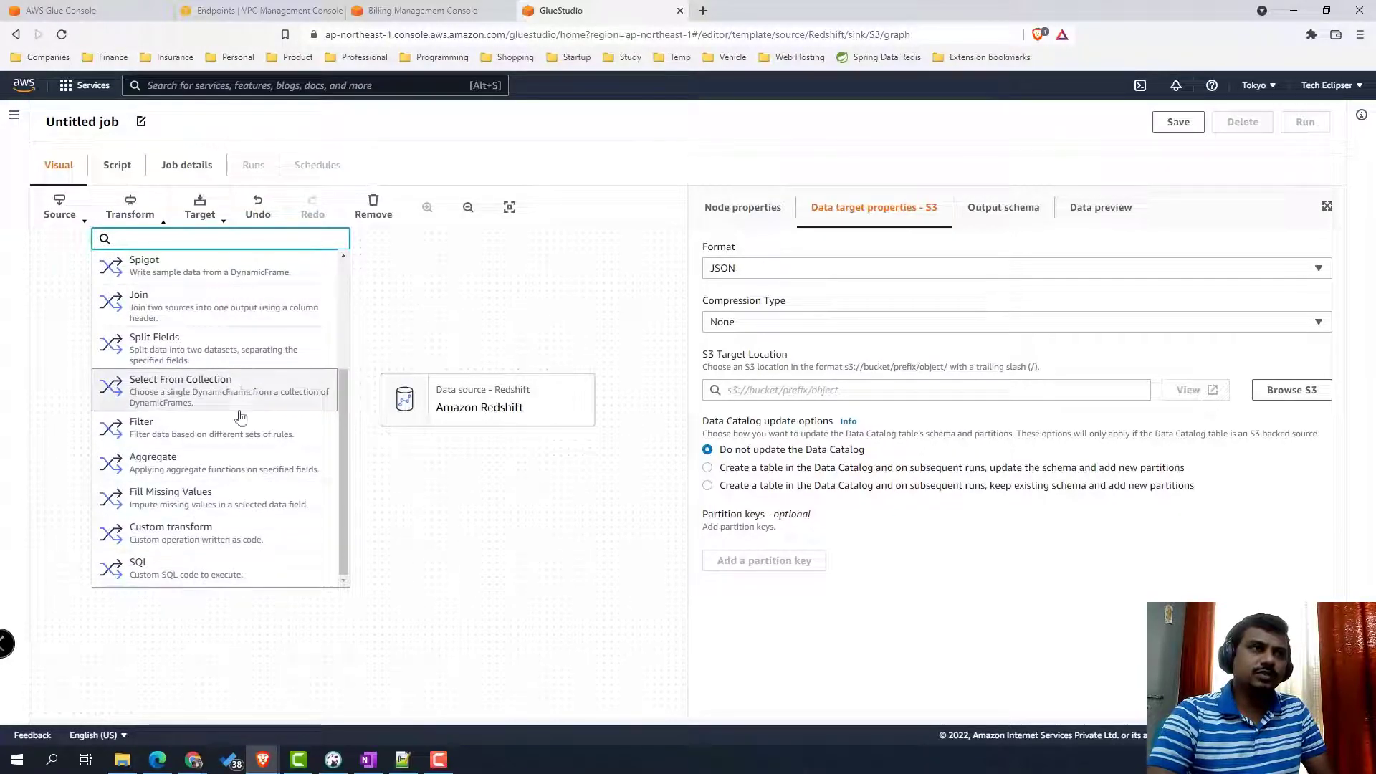
click(246, 576)
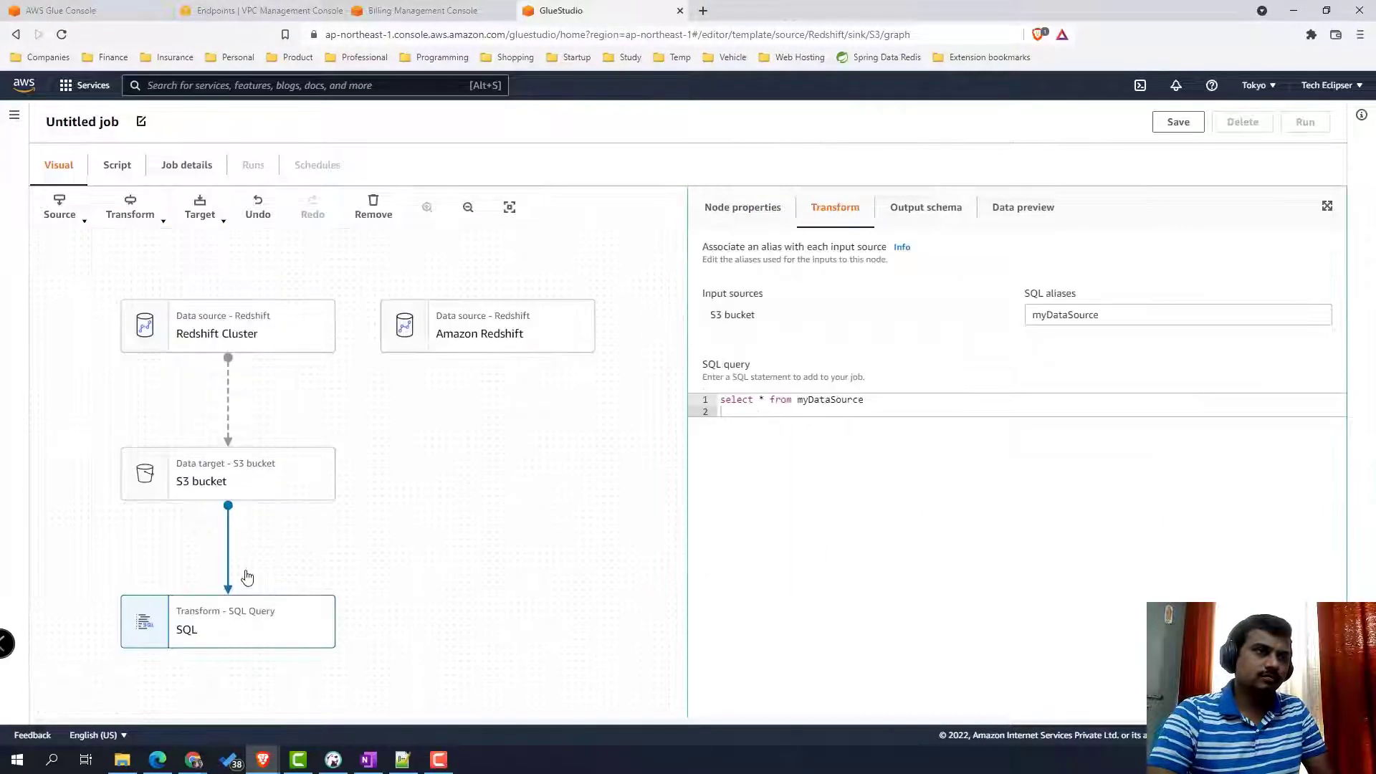
- Remove the S3 bucket target node from the job
click(280, 495)
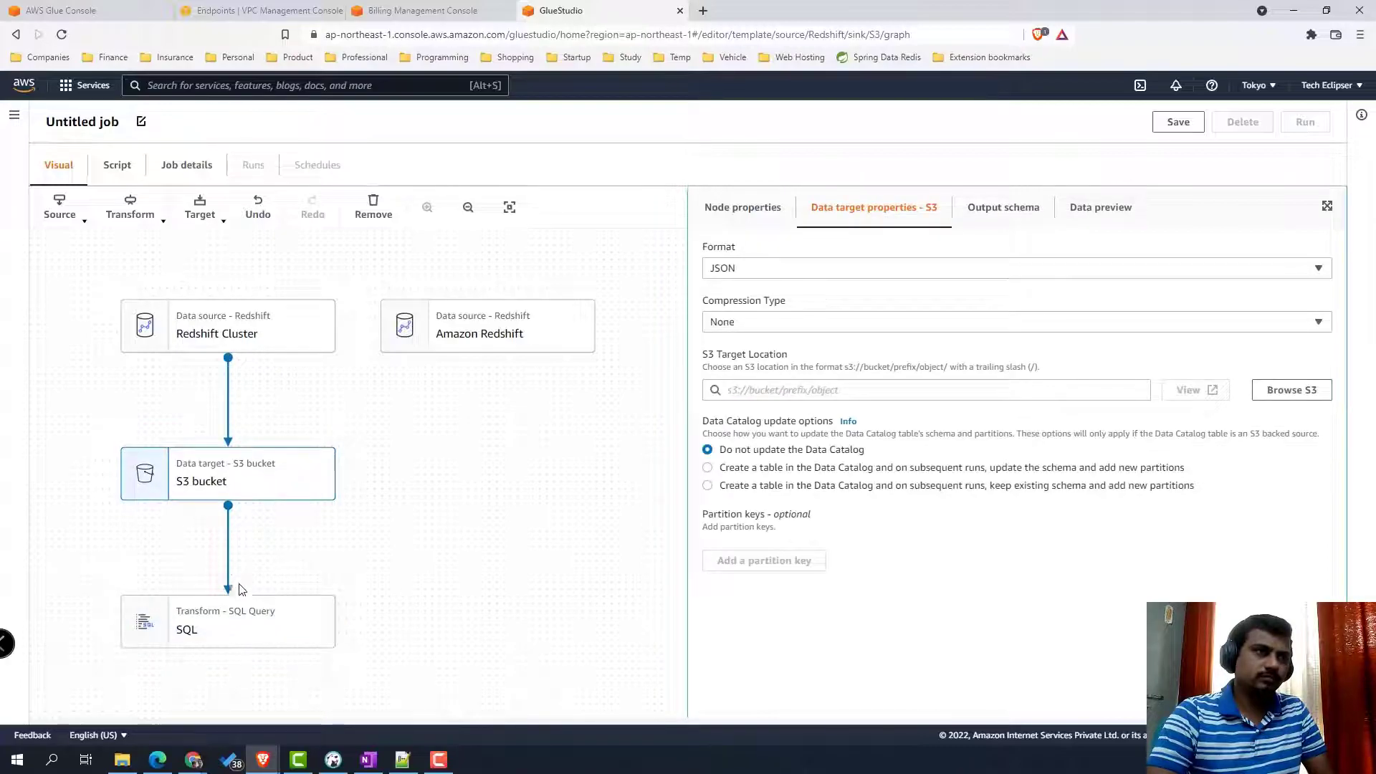
click(241, 619)
click(261, 490)
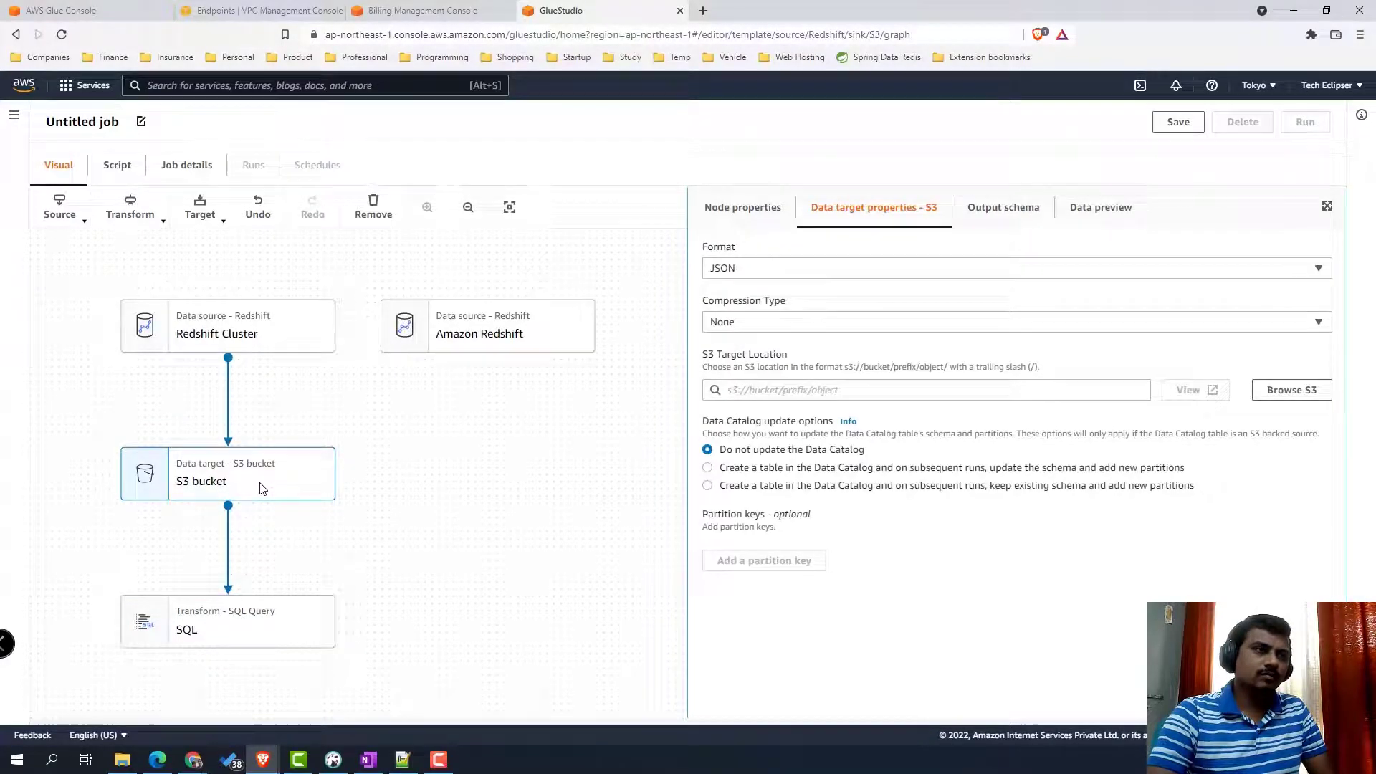
click(373, 208)
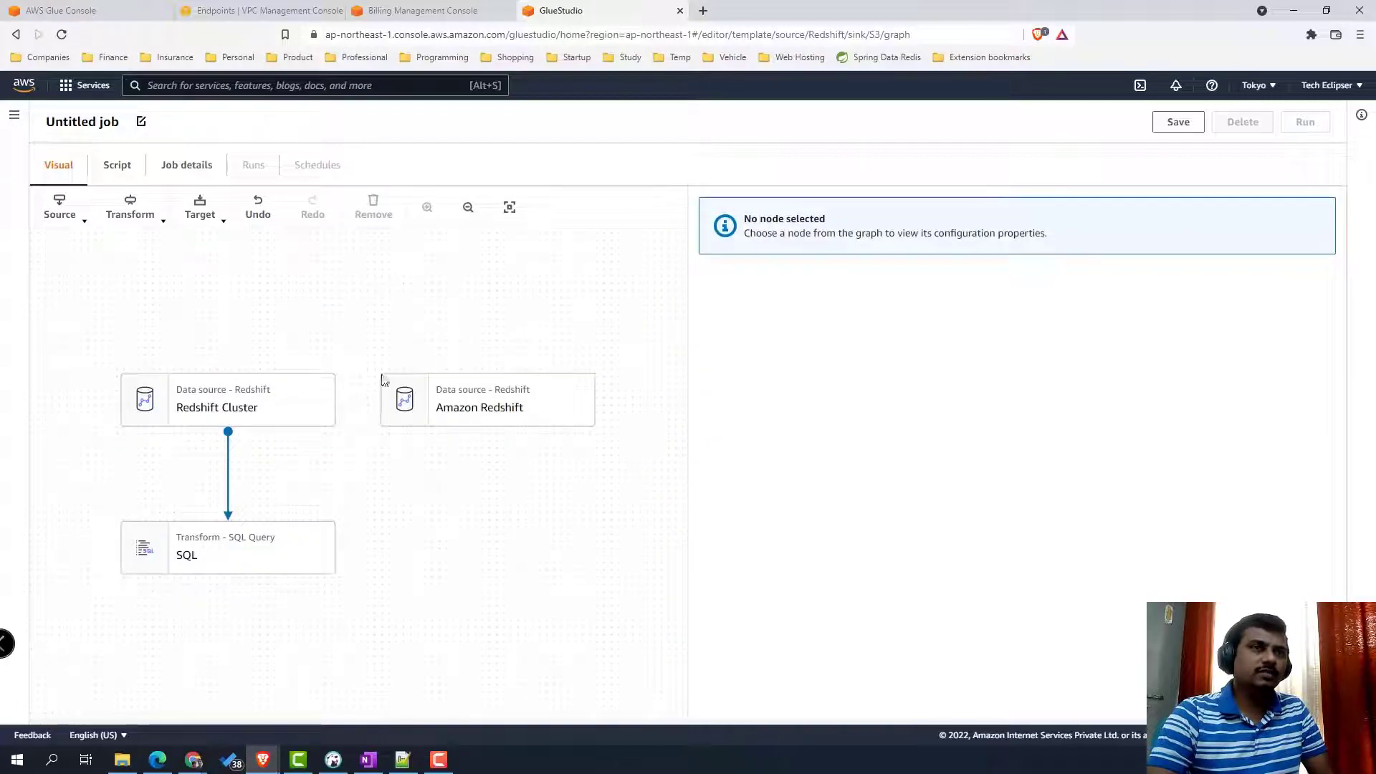
- Set the Redshift Cluster source database to redshift-glue-demo and find no tables listed
click(256, 540)
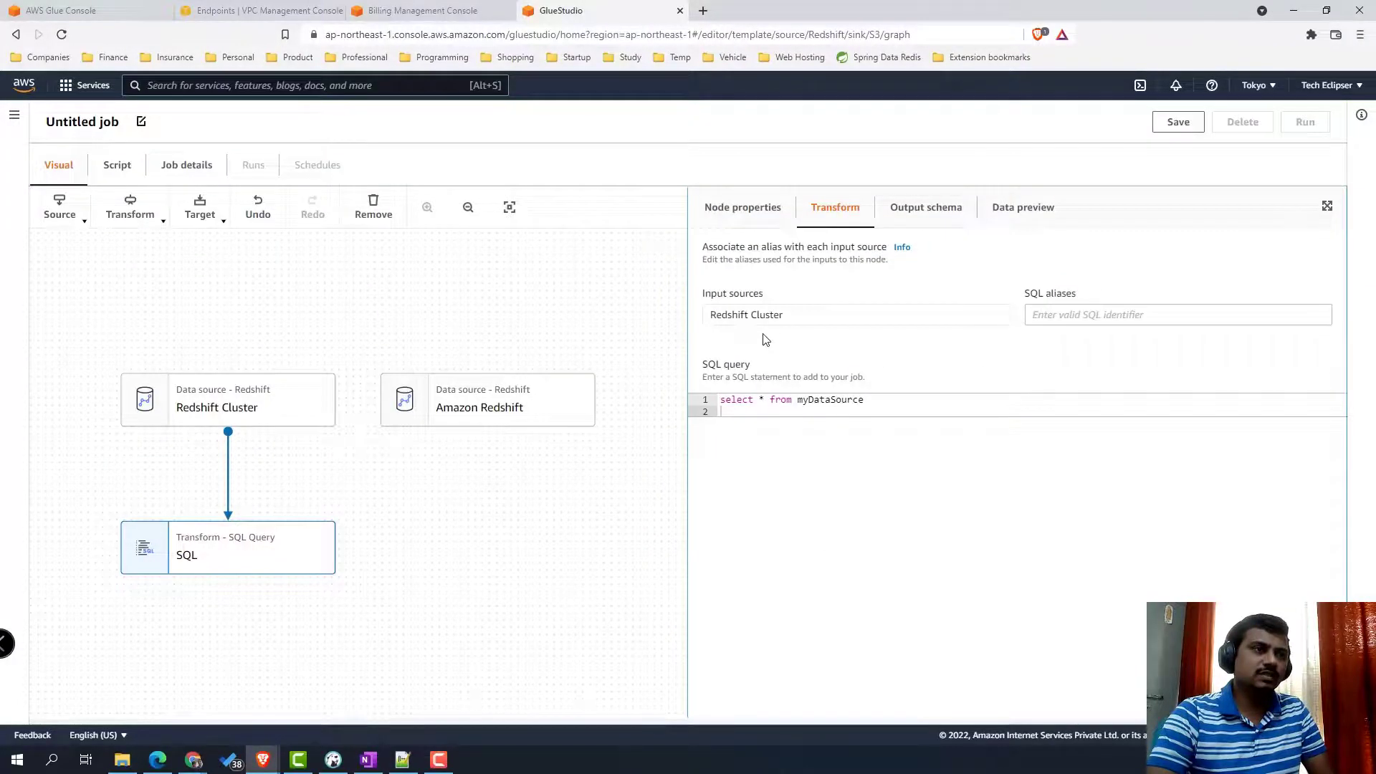
click(291, 409)
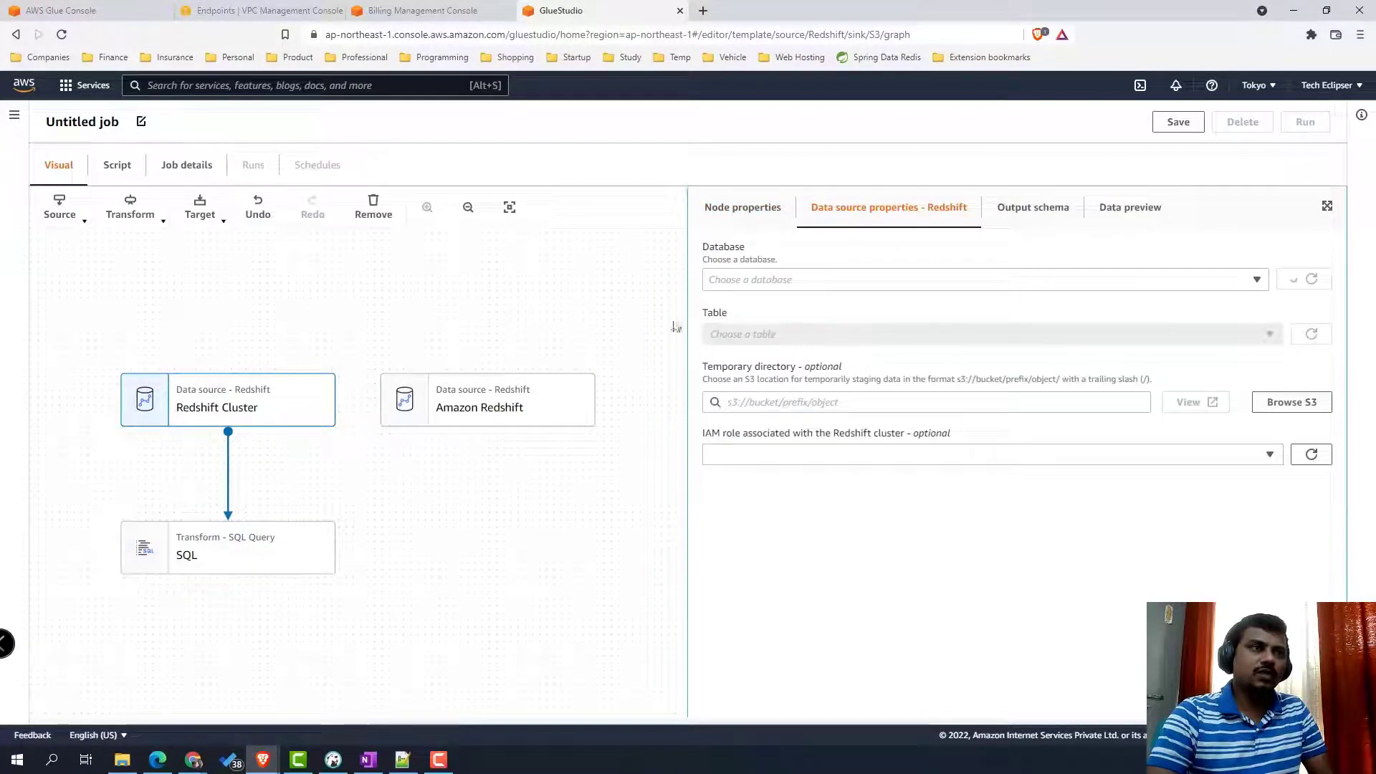
click(780, 286)
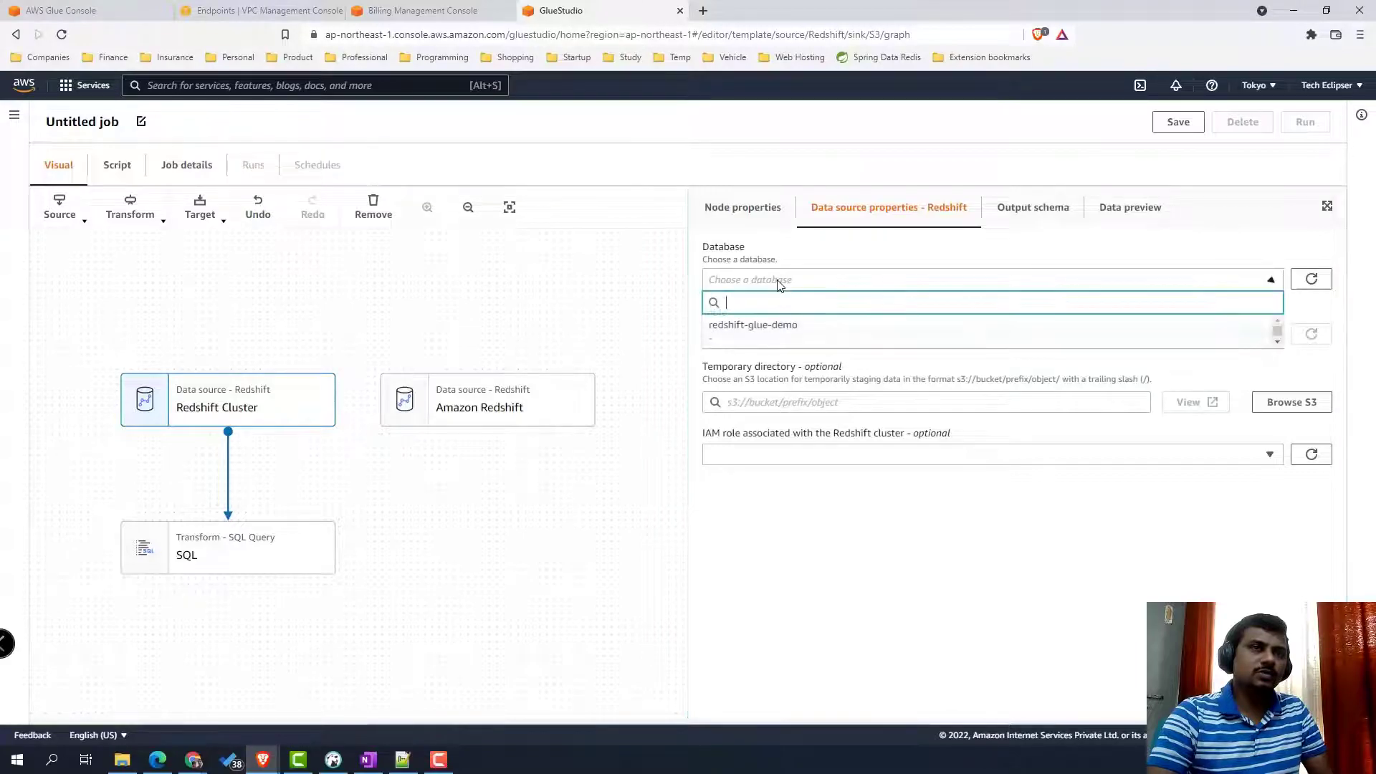
click(777, 326)
click(963, 340)
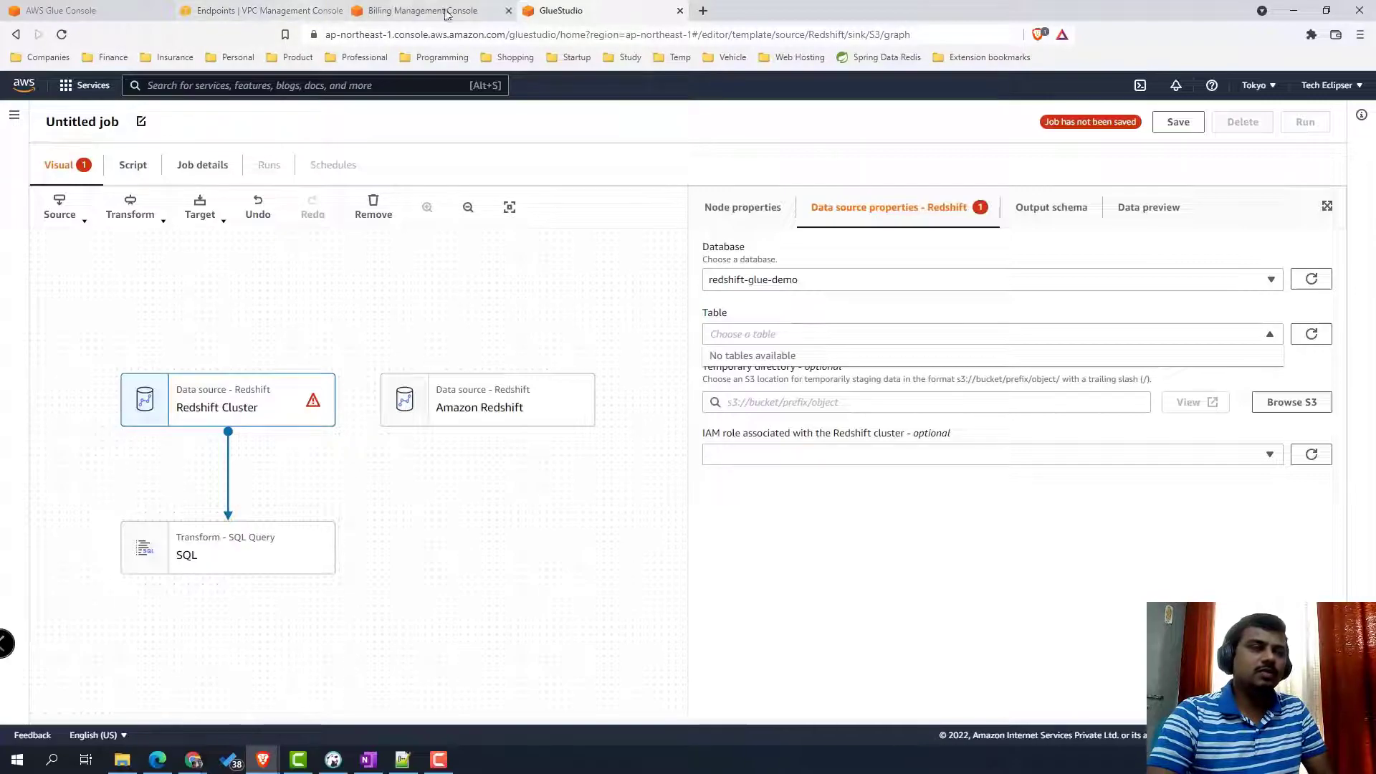
- Reload the Glue Console crawlers page to check the crawler, then return to Glue Studio
click(90, 17)
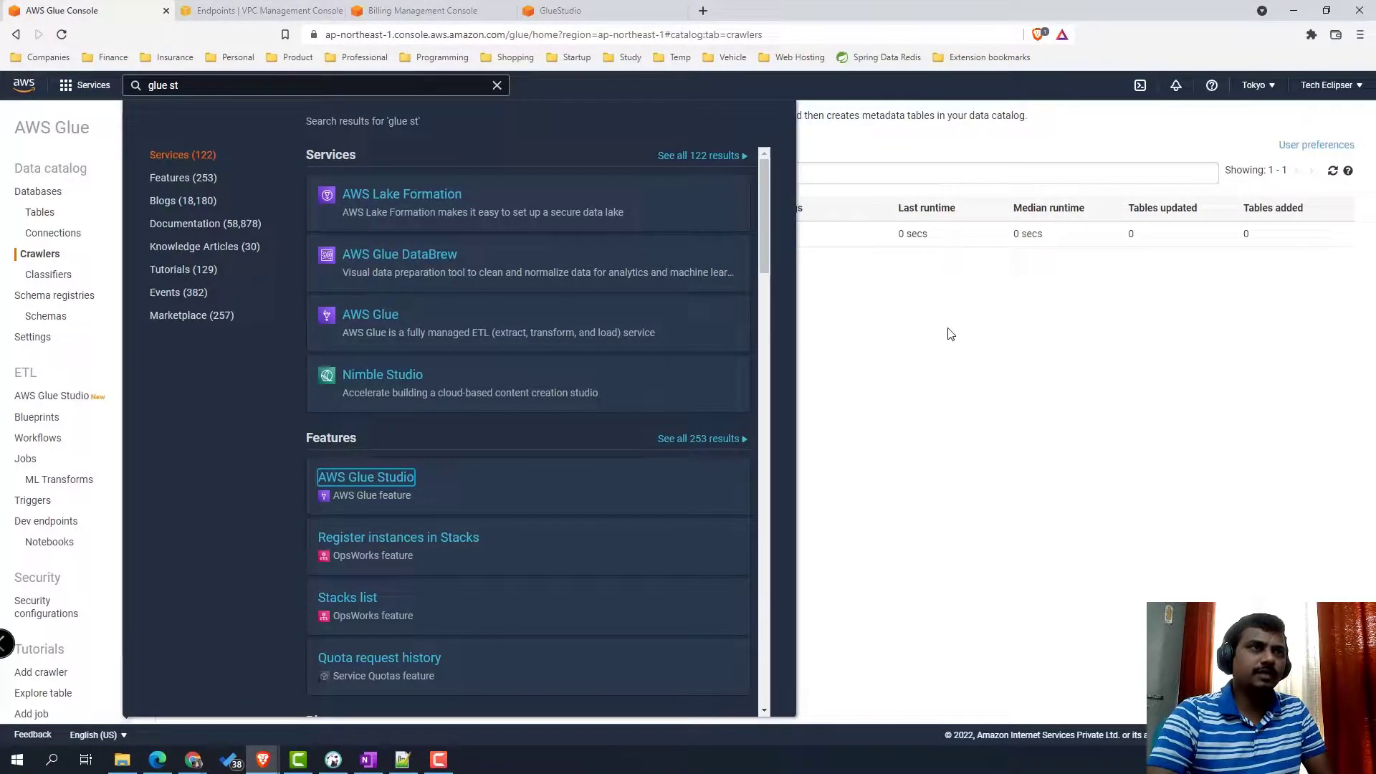
click(957, 335)
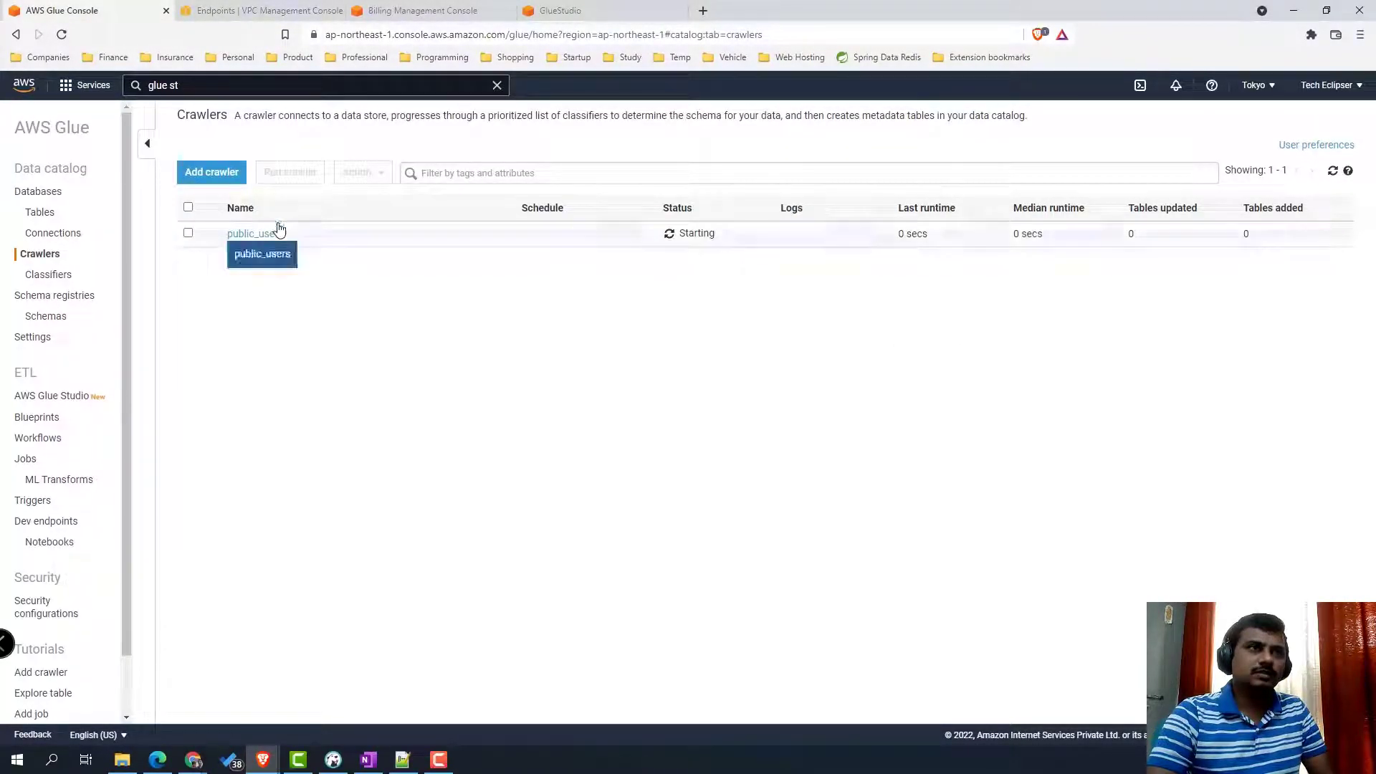
click(736, 34)
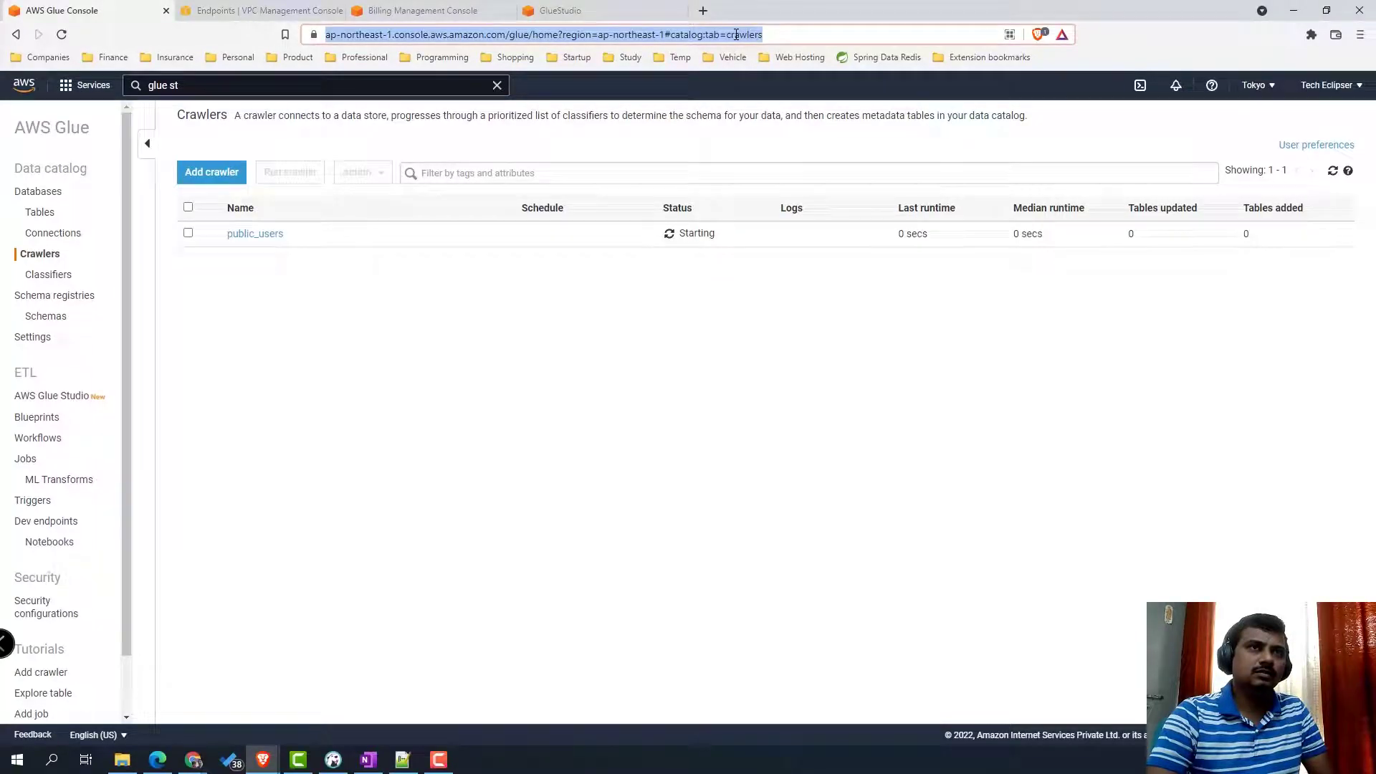
key(Return)
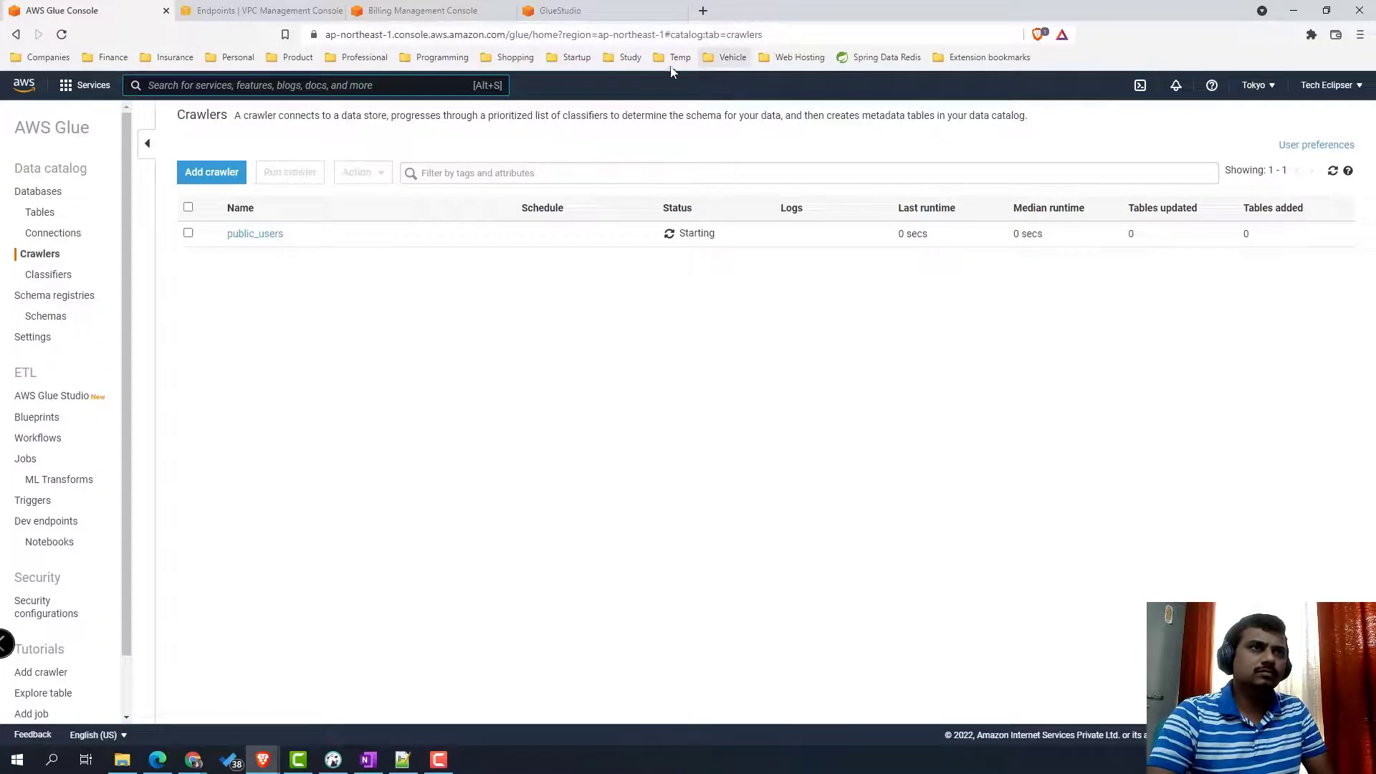
click(559, 11)
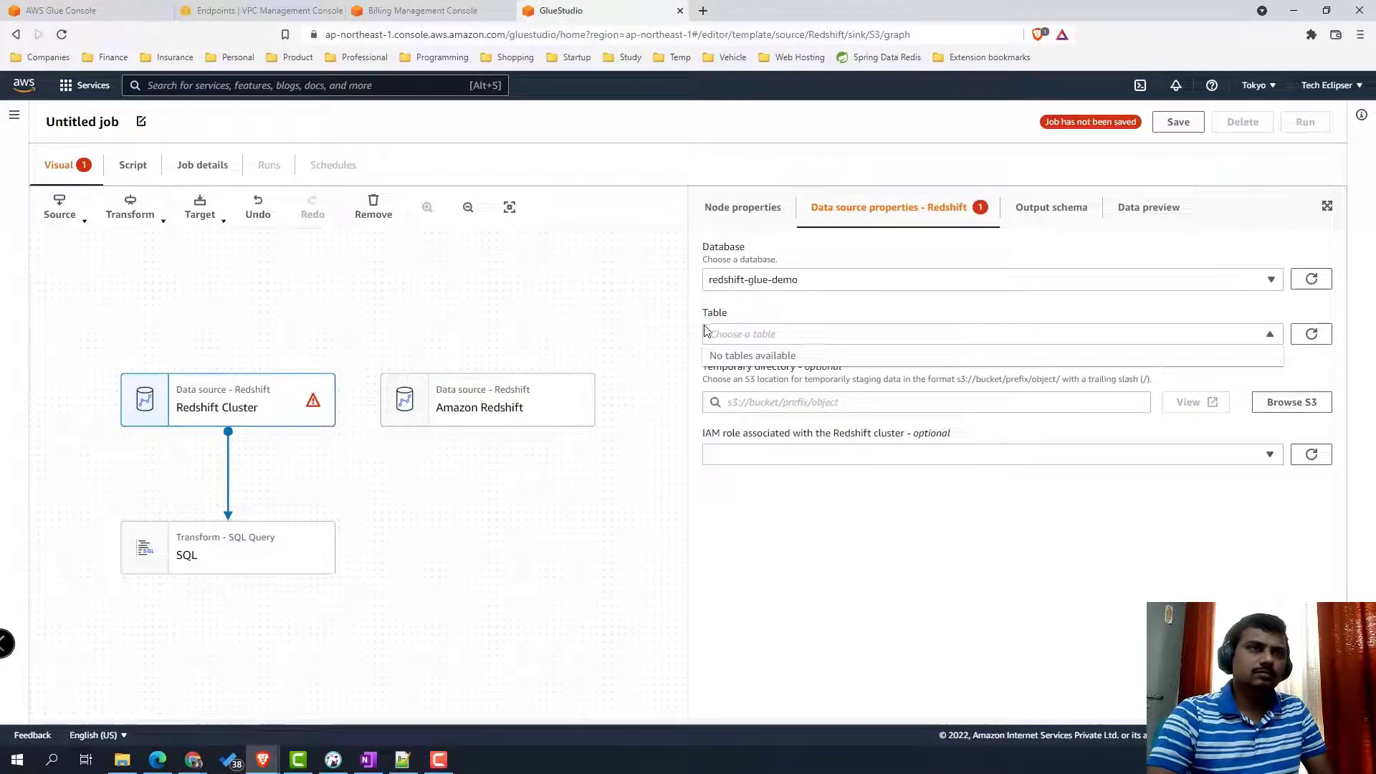
- Rename the two Redshift source nodes to users and sales
click(441, 400)
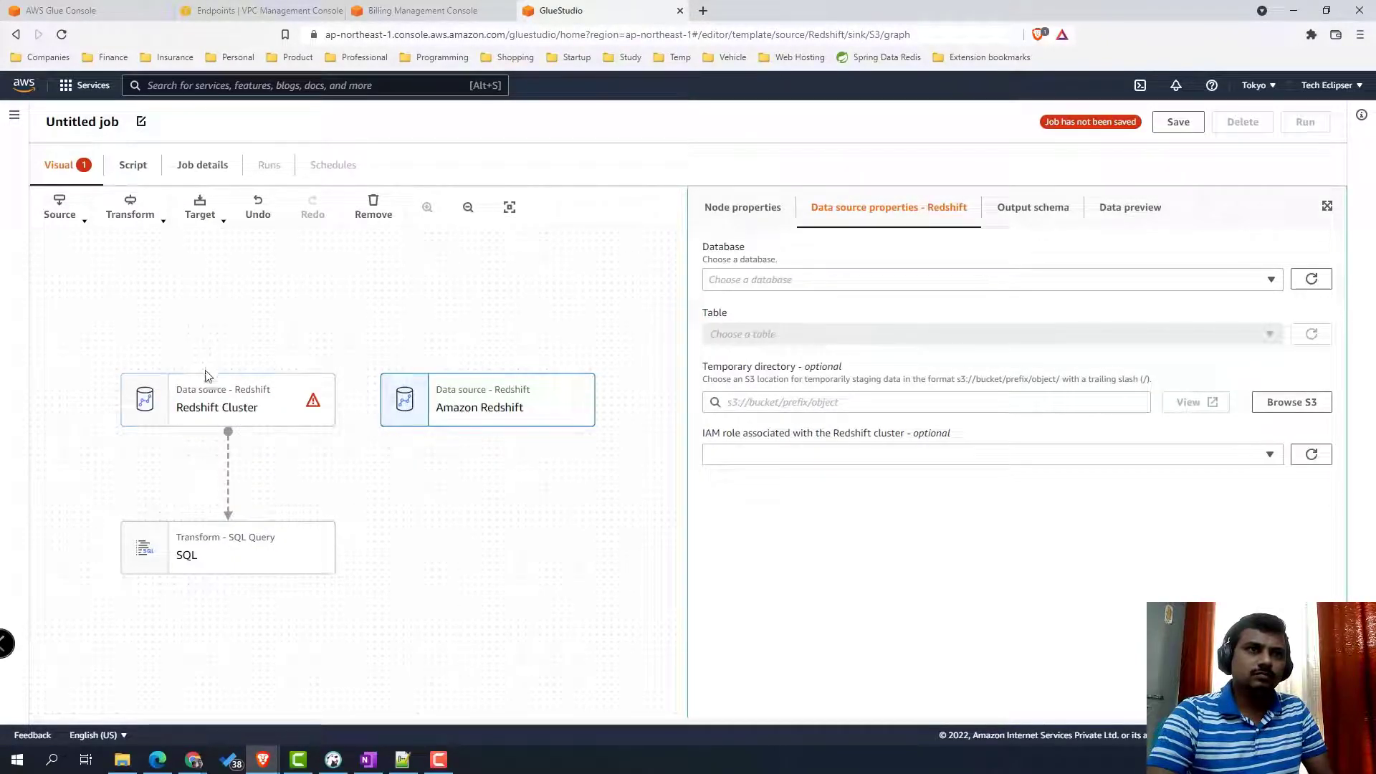
click(224, 406)
click(740, 207)
drag(793, 273, 613, 280)
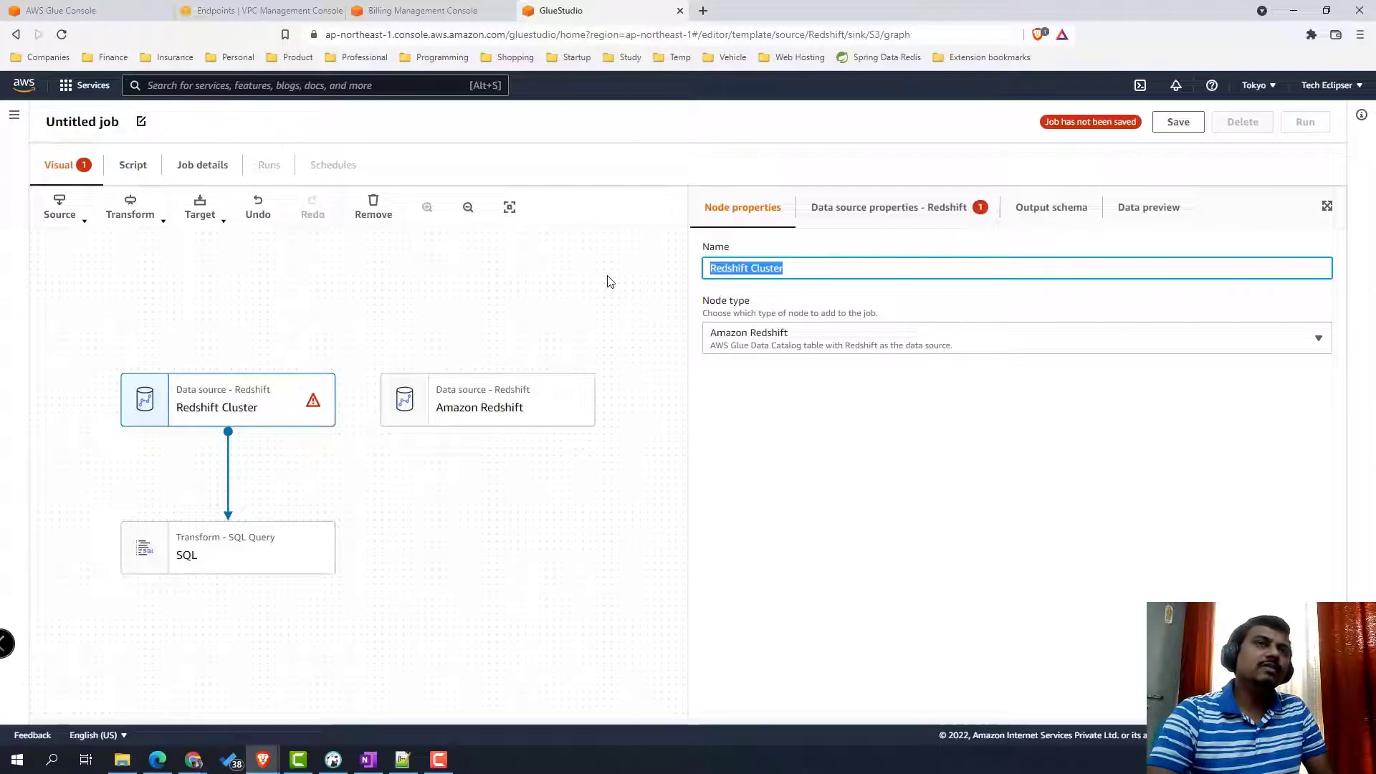
text(users)
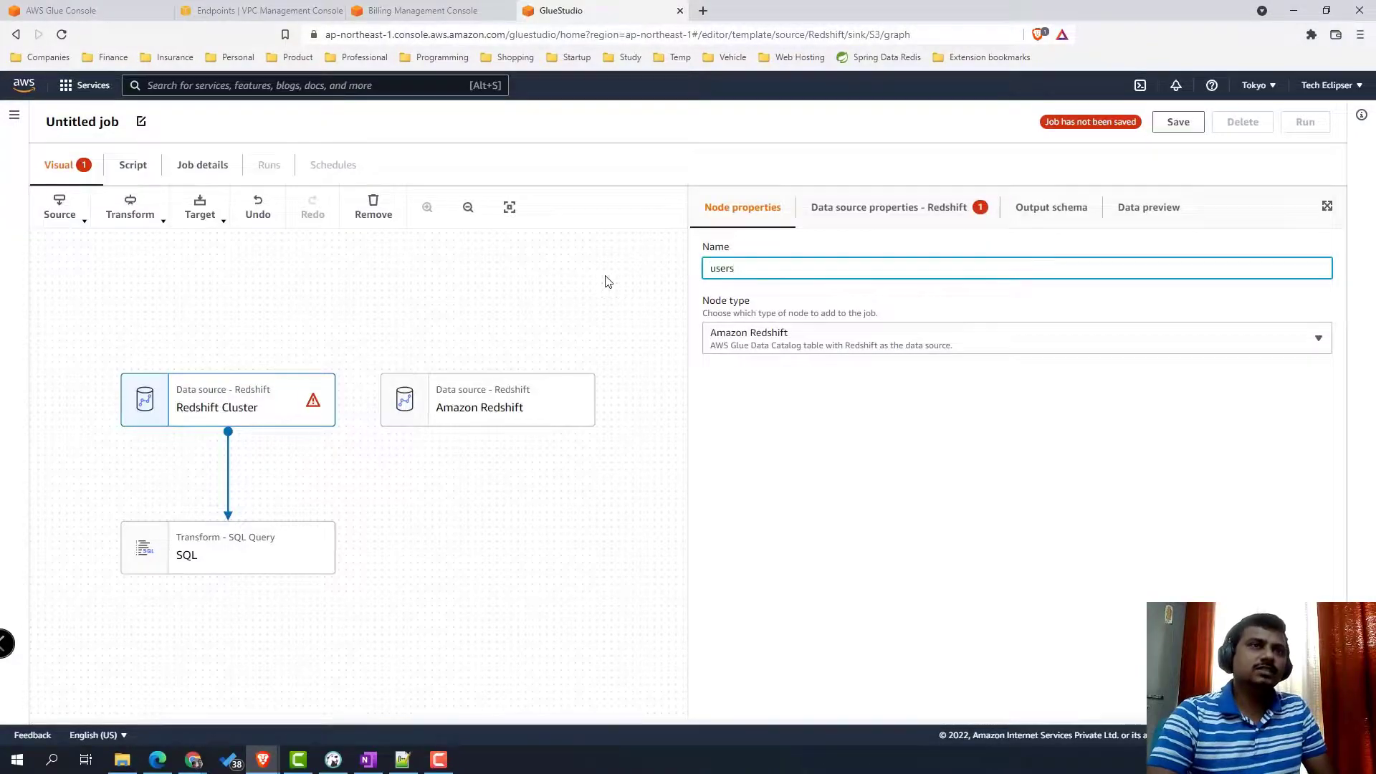
click(500, 421)
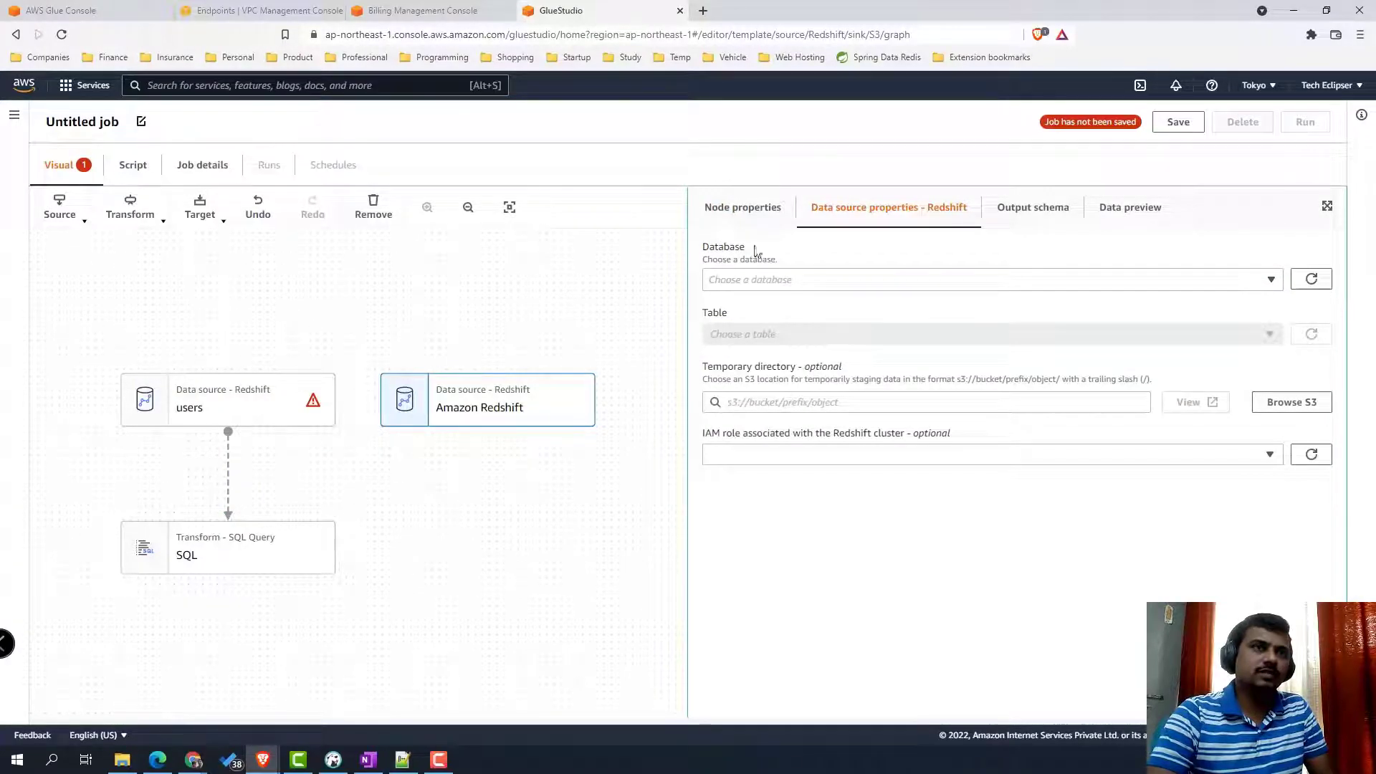
click(746, 218)
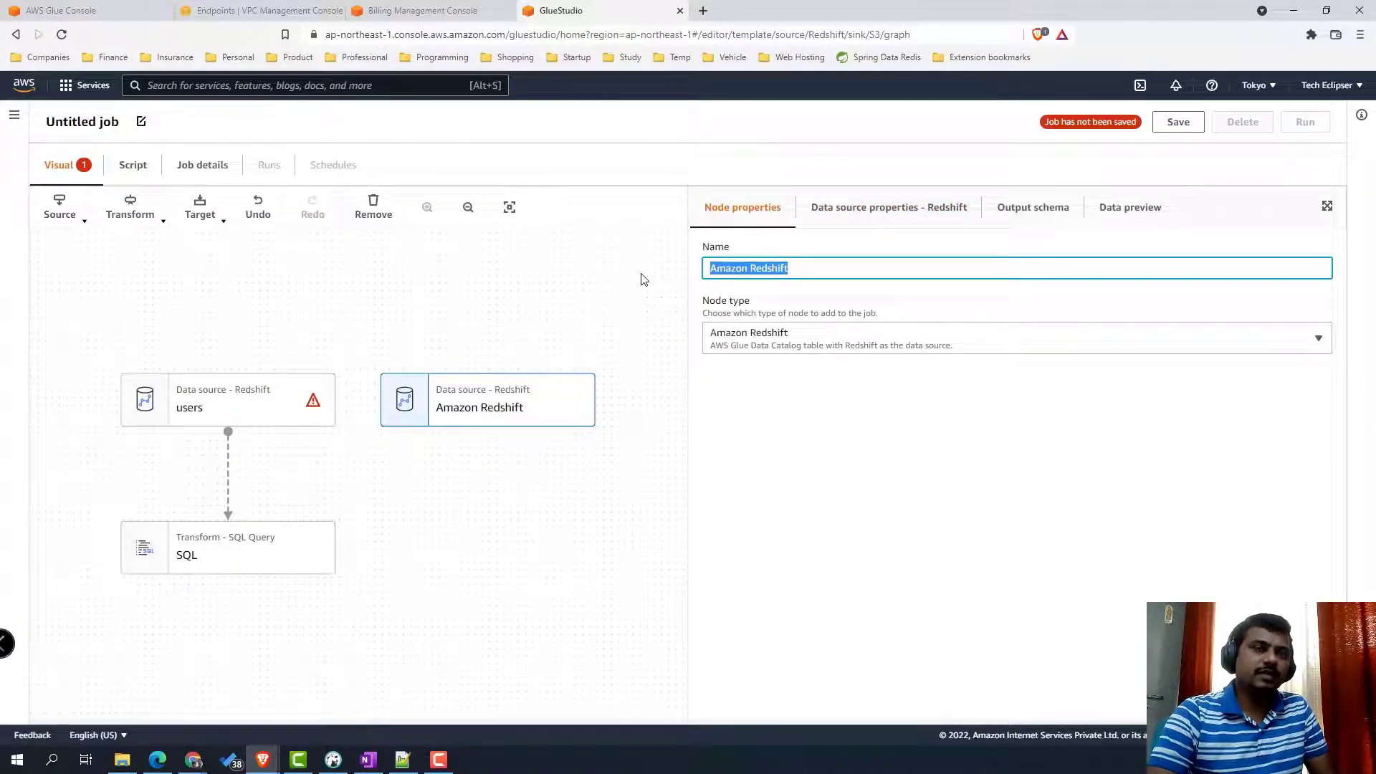
text(sales)
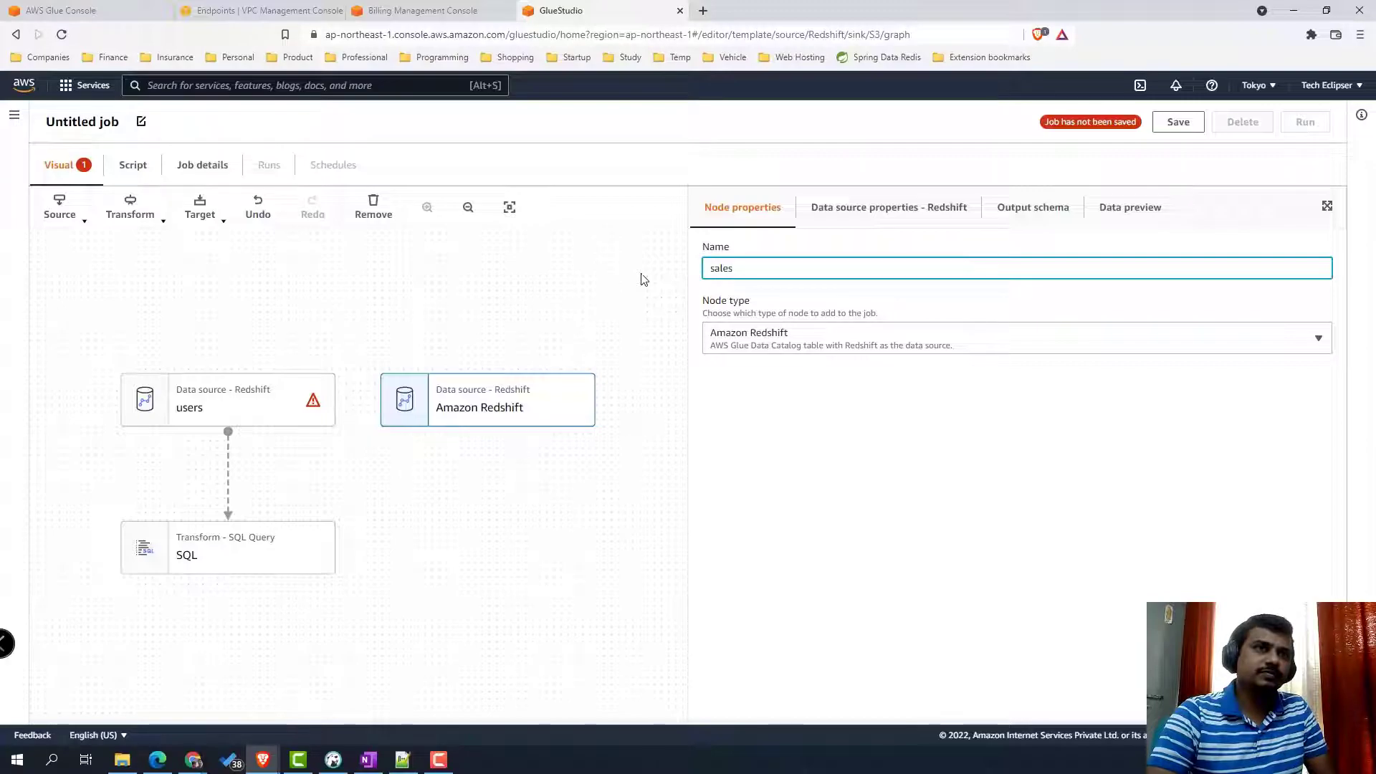
click(500, 576)
- Add an Amazon S3 data target after the SQL node
click(333, 560)
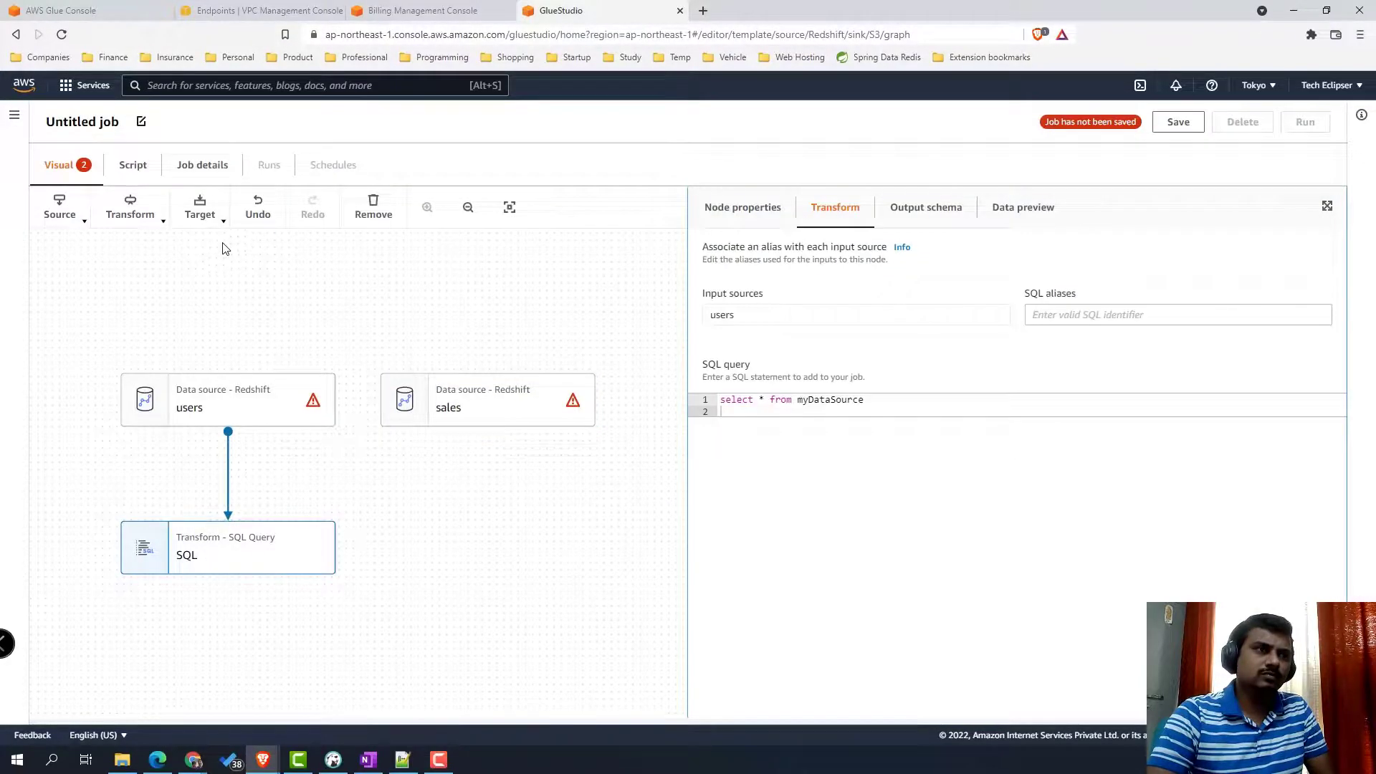
click(214, 216)
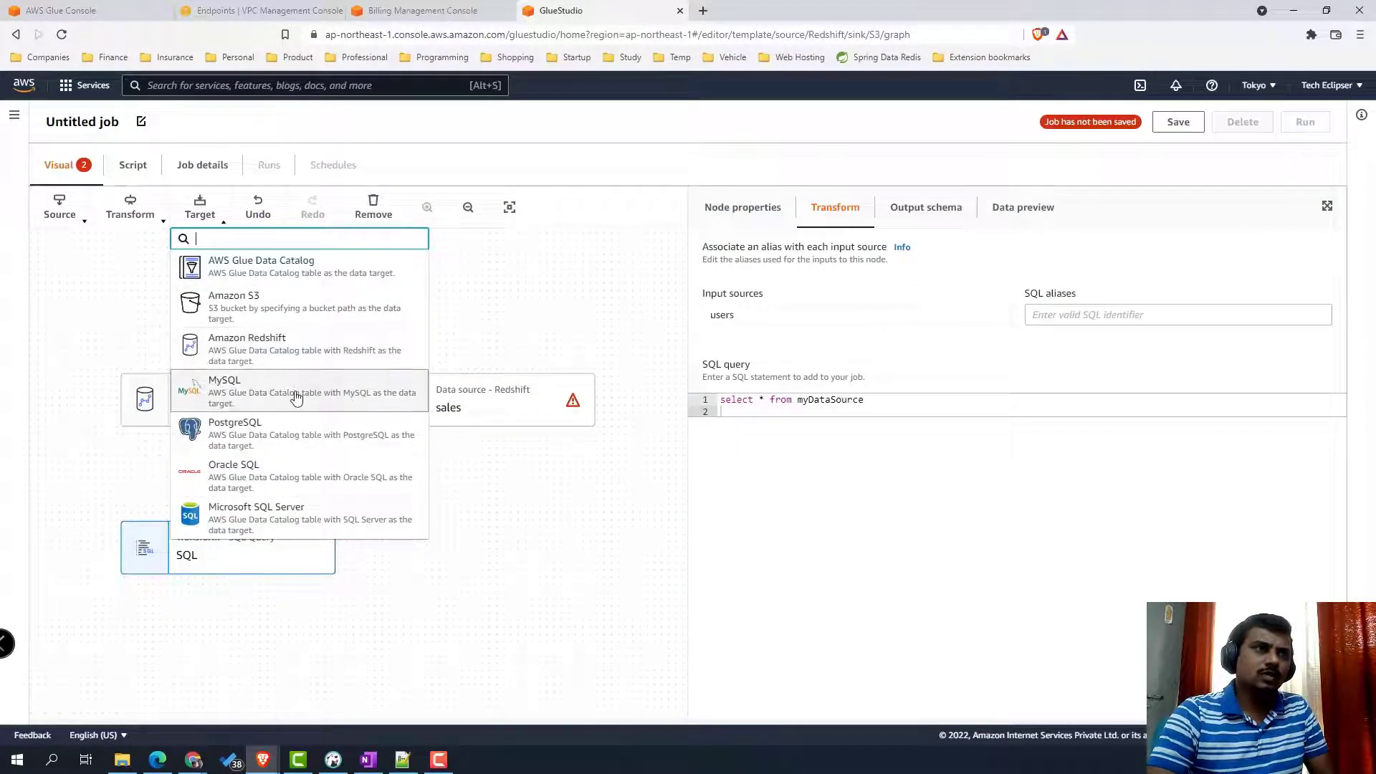
click(298, 315)
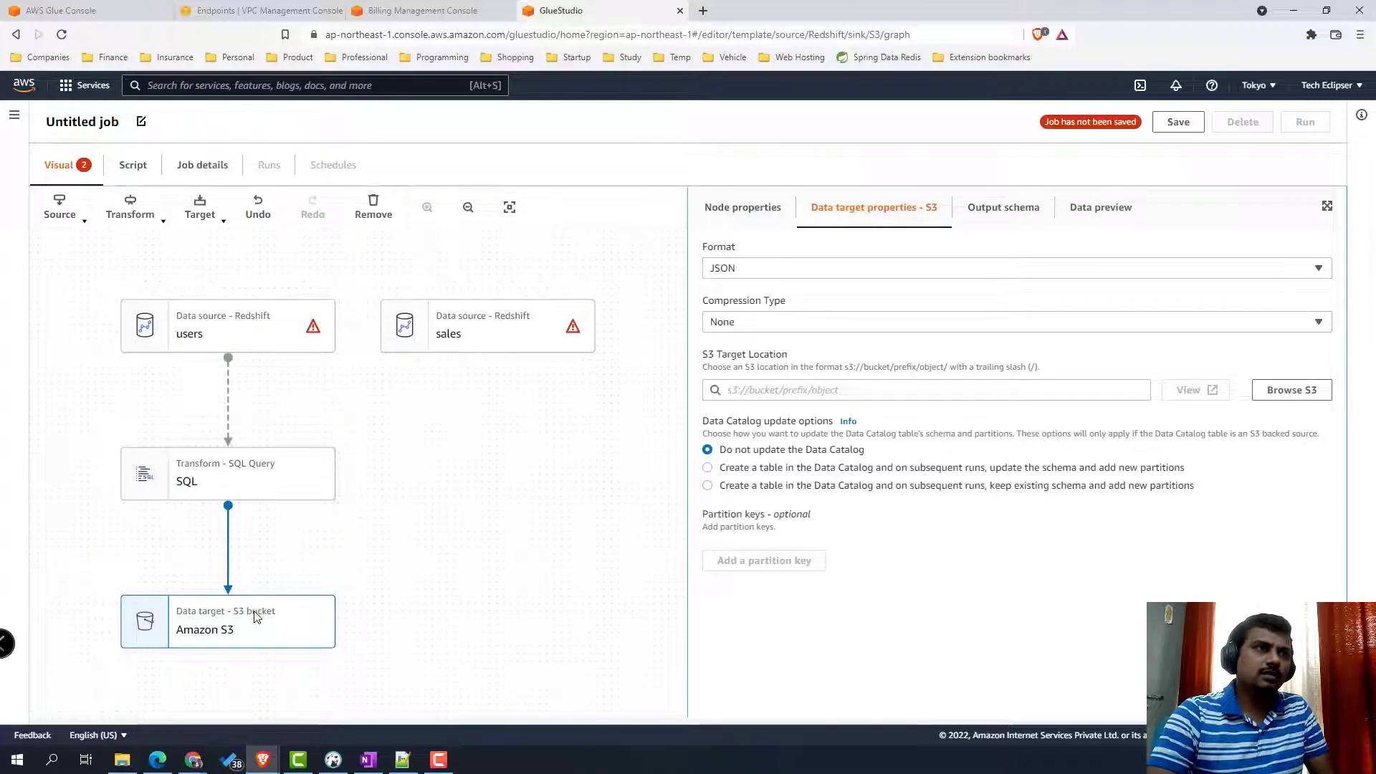
- Add sales as a second parent of the SQL node
click(278, 493)
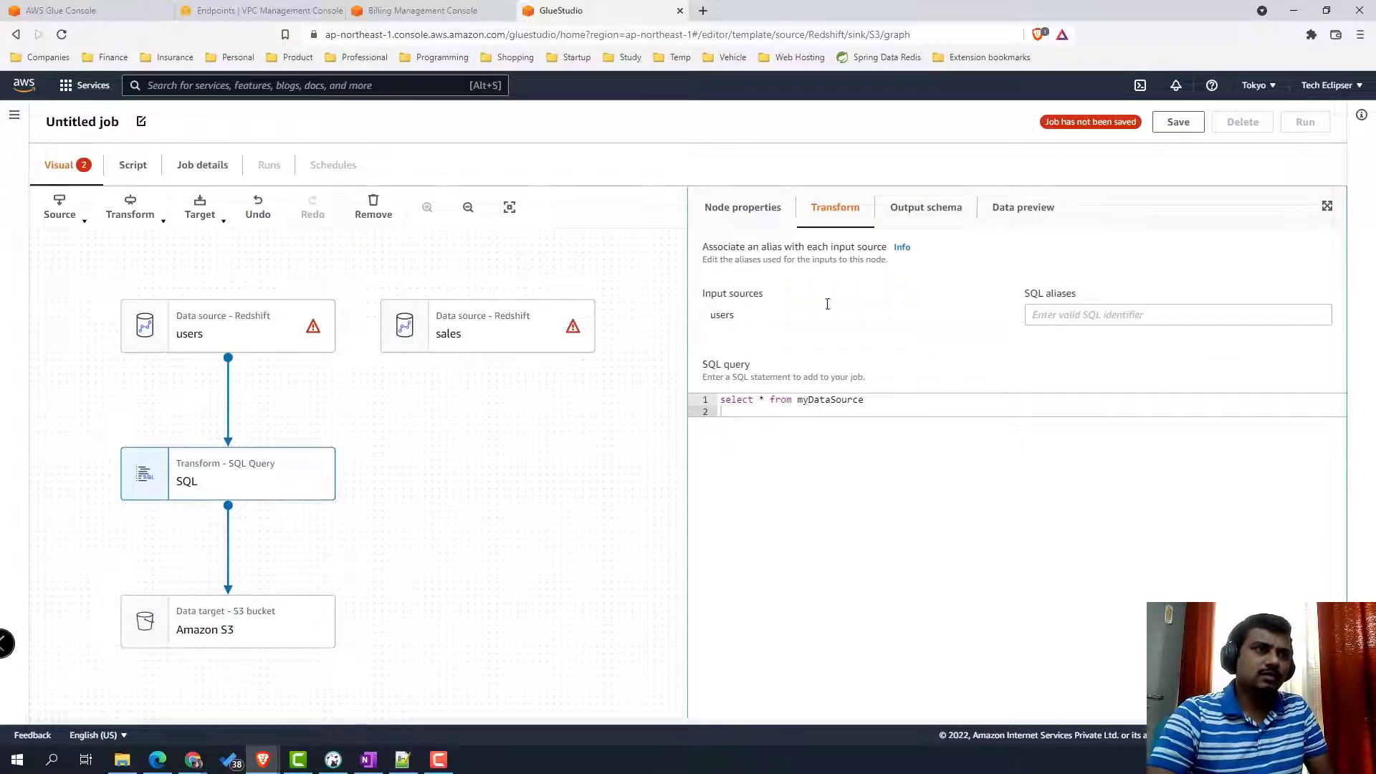
click(734, 212)
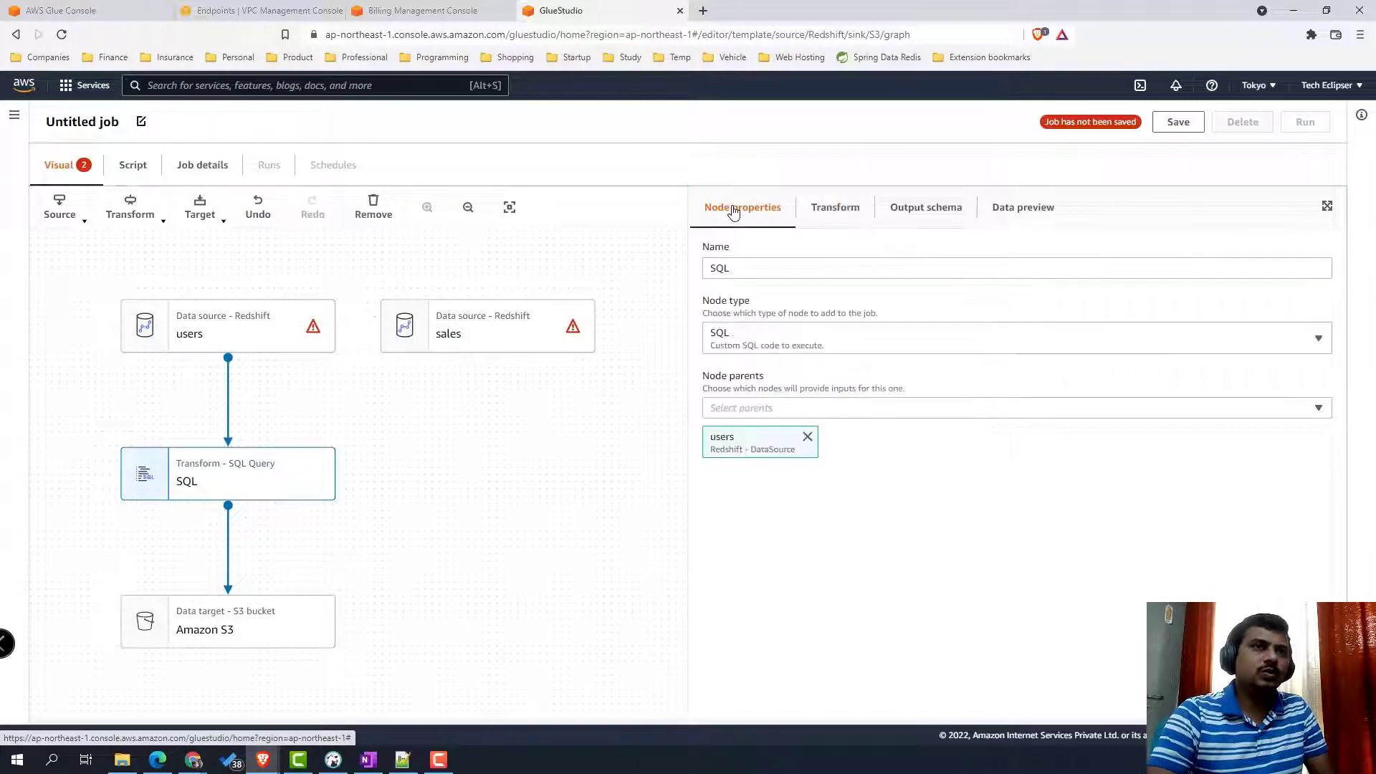
click(944, 414)
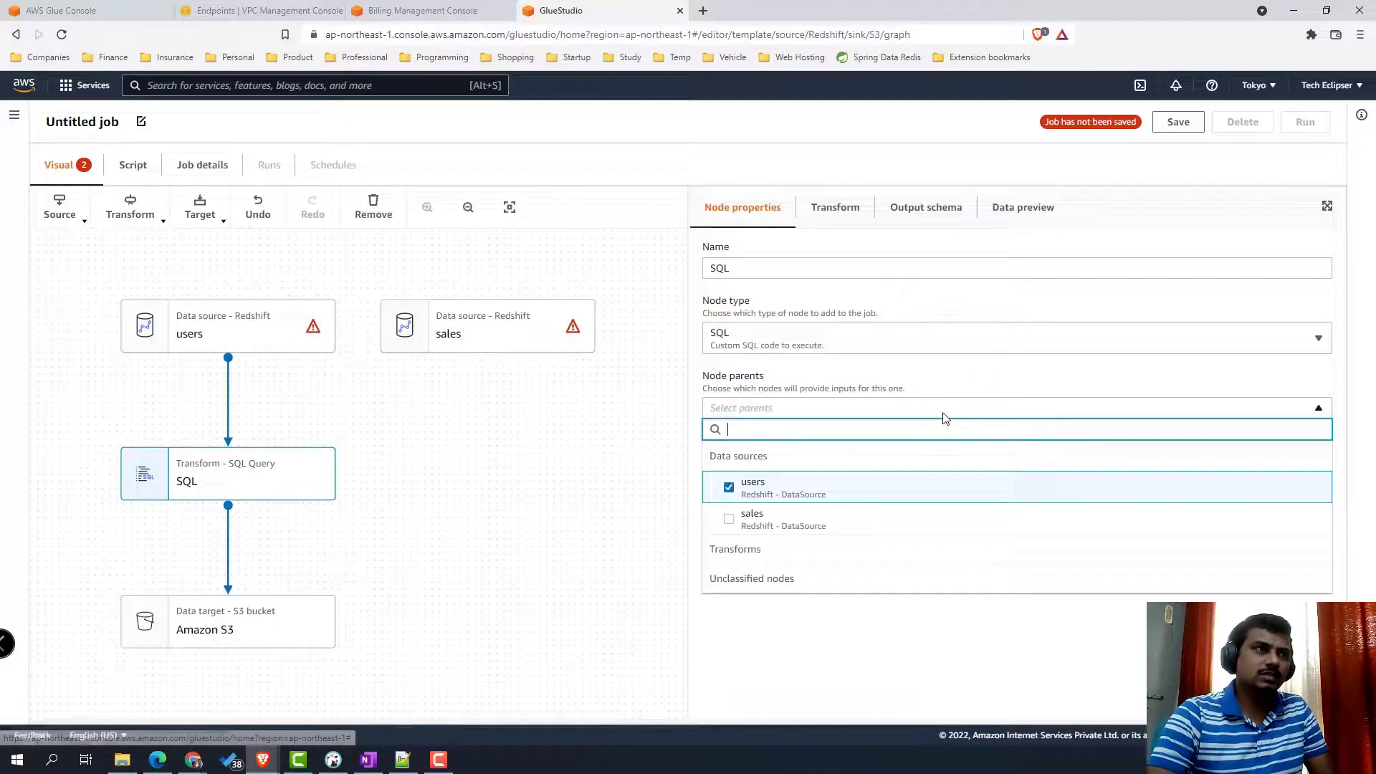
click(736, 533)
click(812, 638)
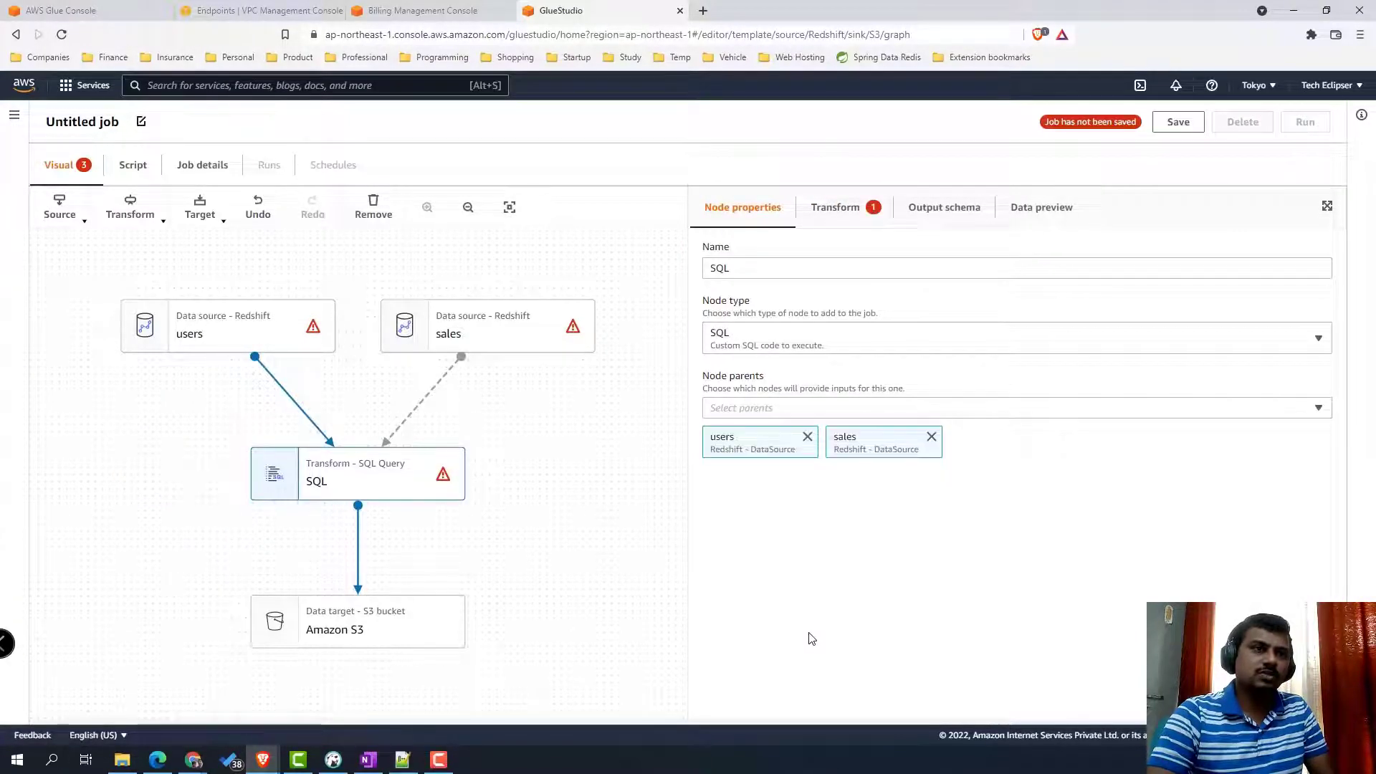
- Check the crawler's catalog tables, then set the users source table to dev_public_users
click(93, 10)
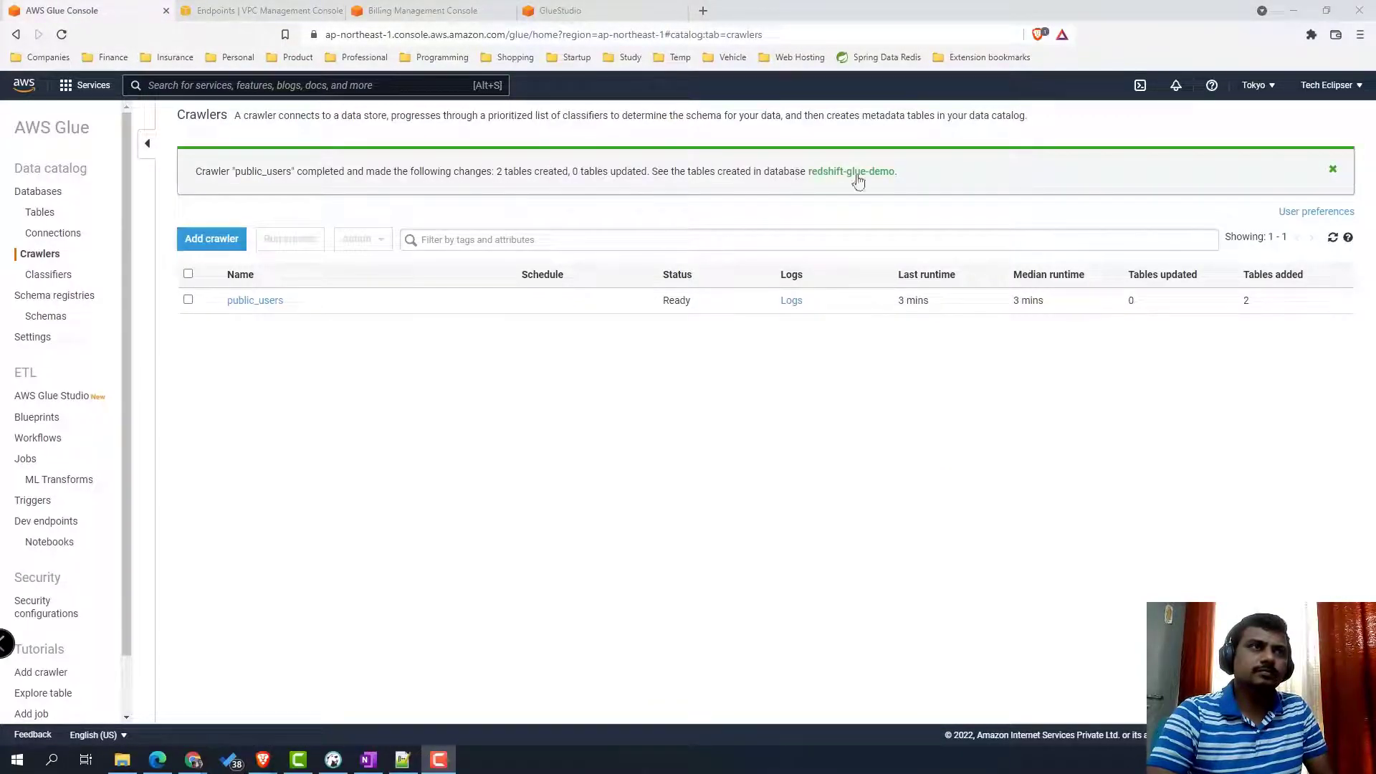
click(38, 214)
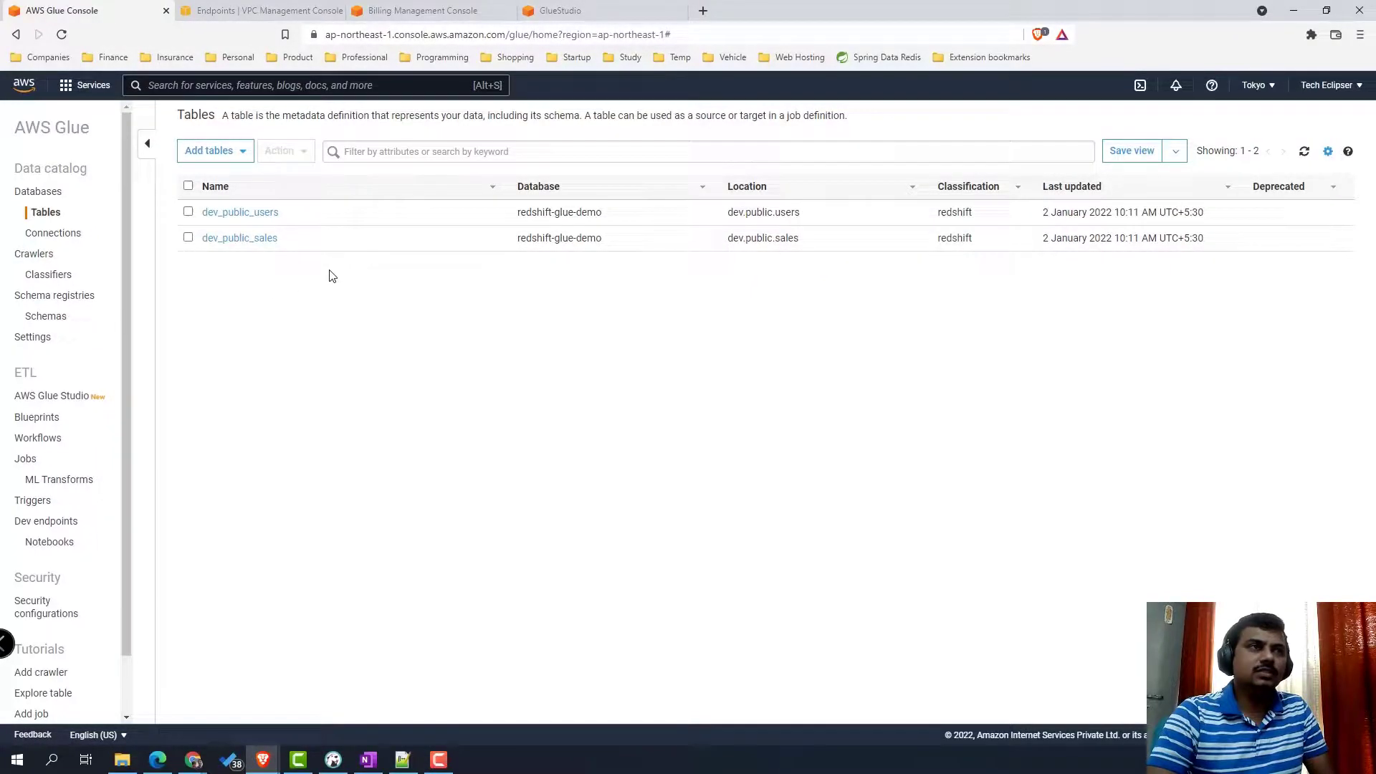
click(552, 11)
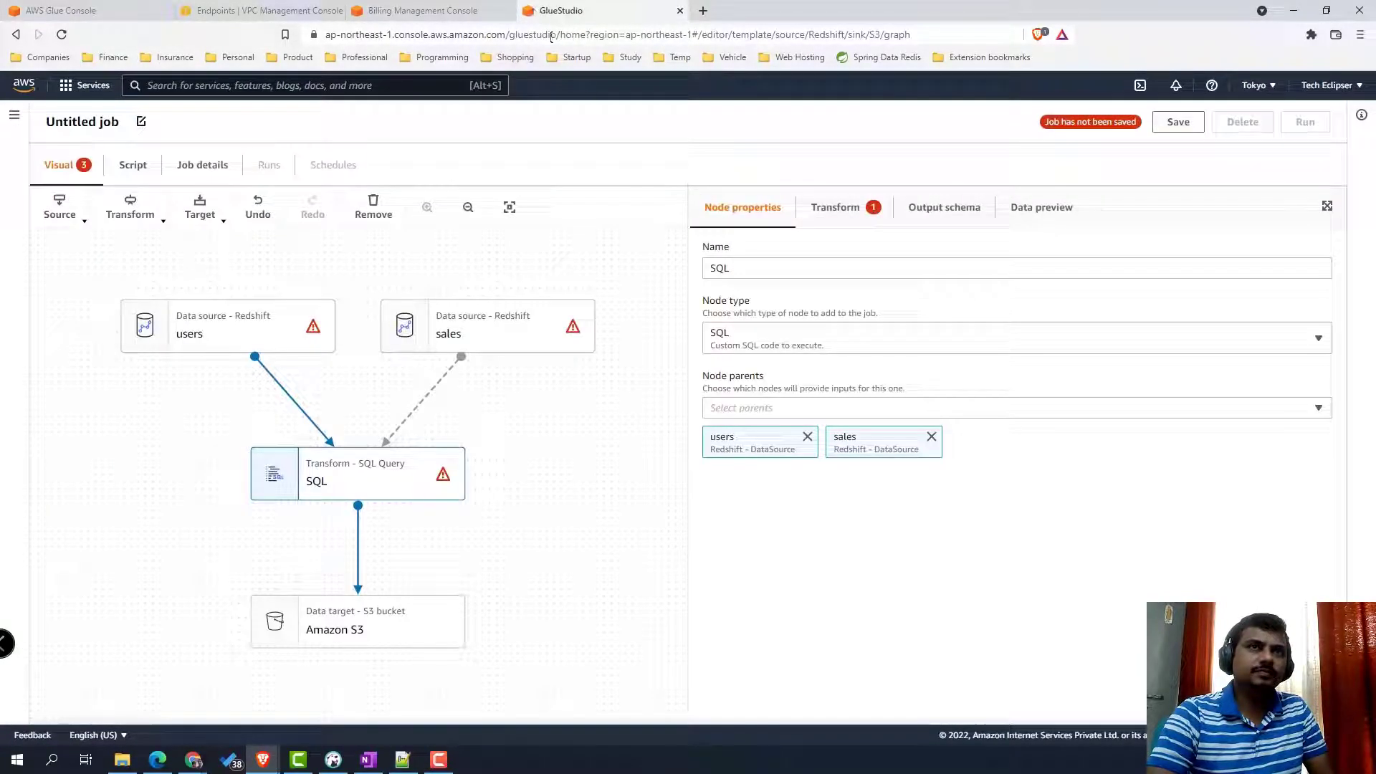
click(245, 334)
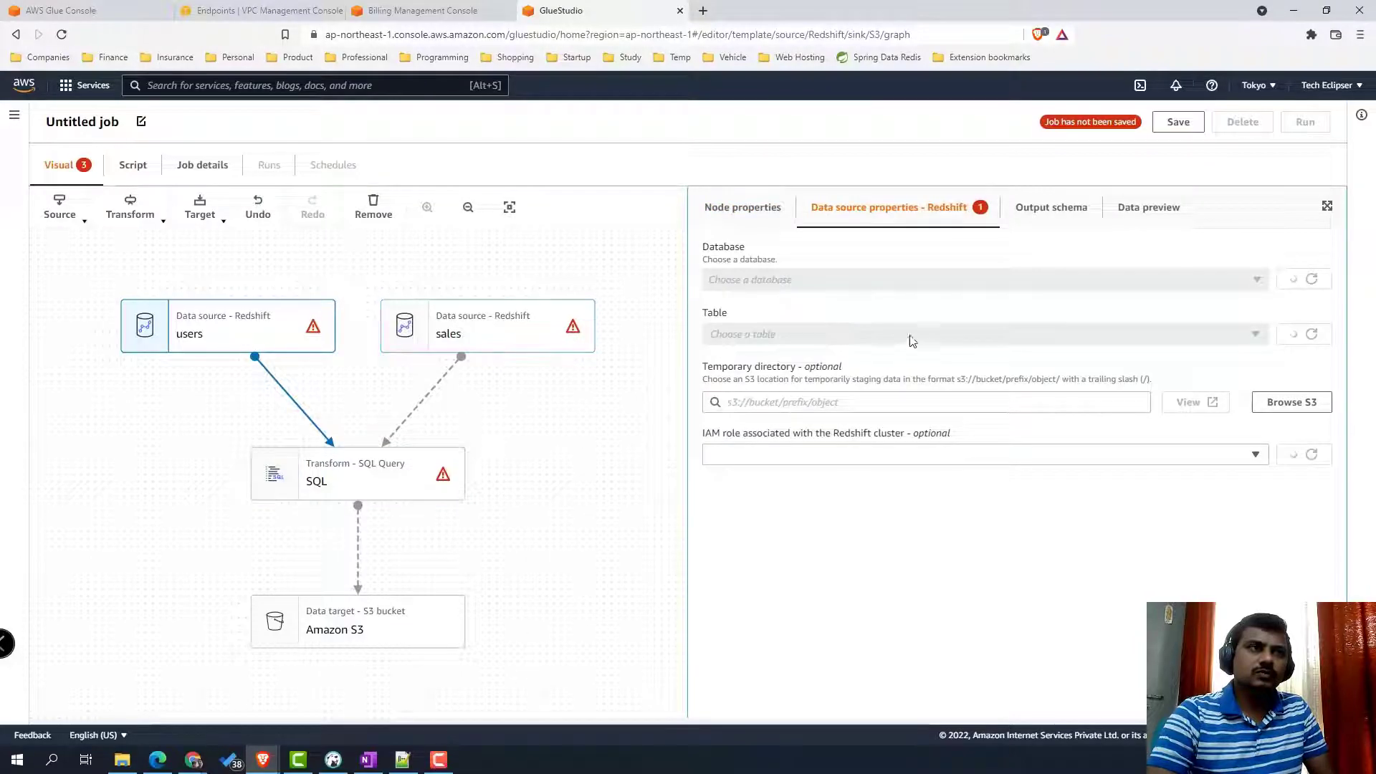
click(909, 338)
click(873, 399)
- Point the sales source to database redshift-glue-demo and table dev_public_sales
click(513, 386)
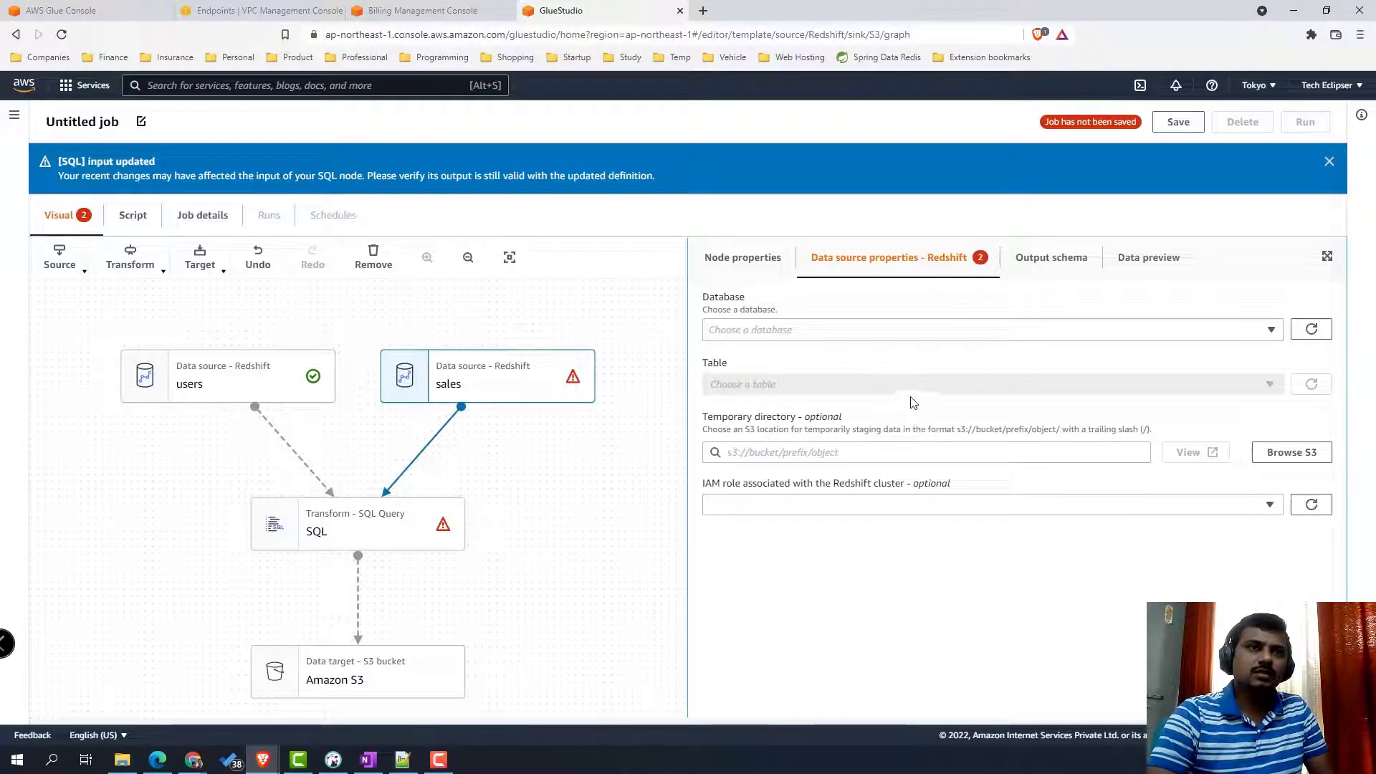
click(889, 334)
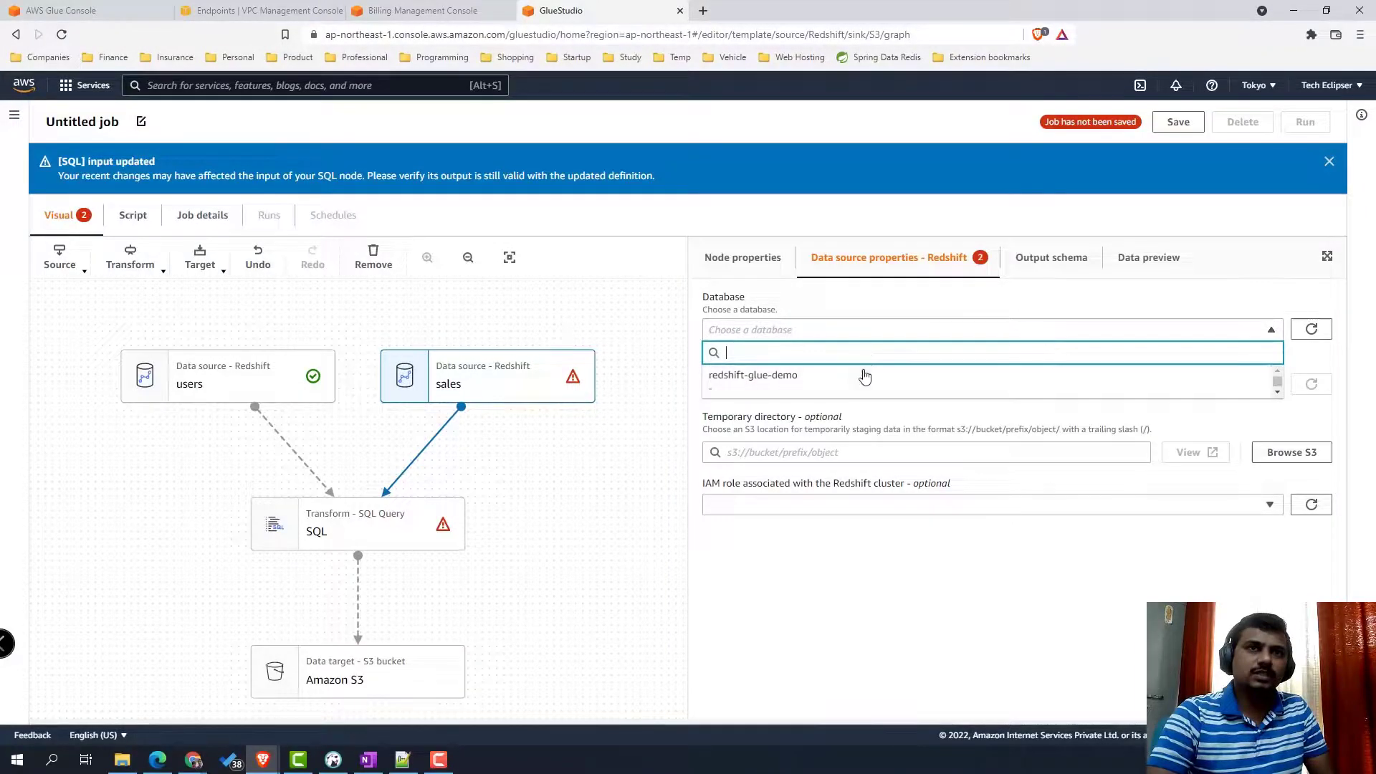
click(863, 378)
click(913, 385)
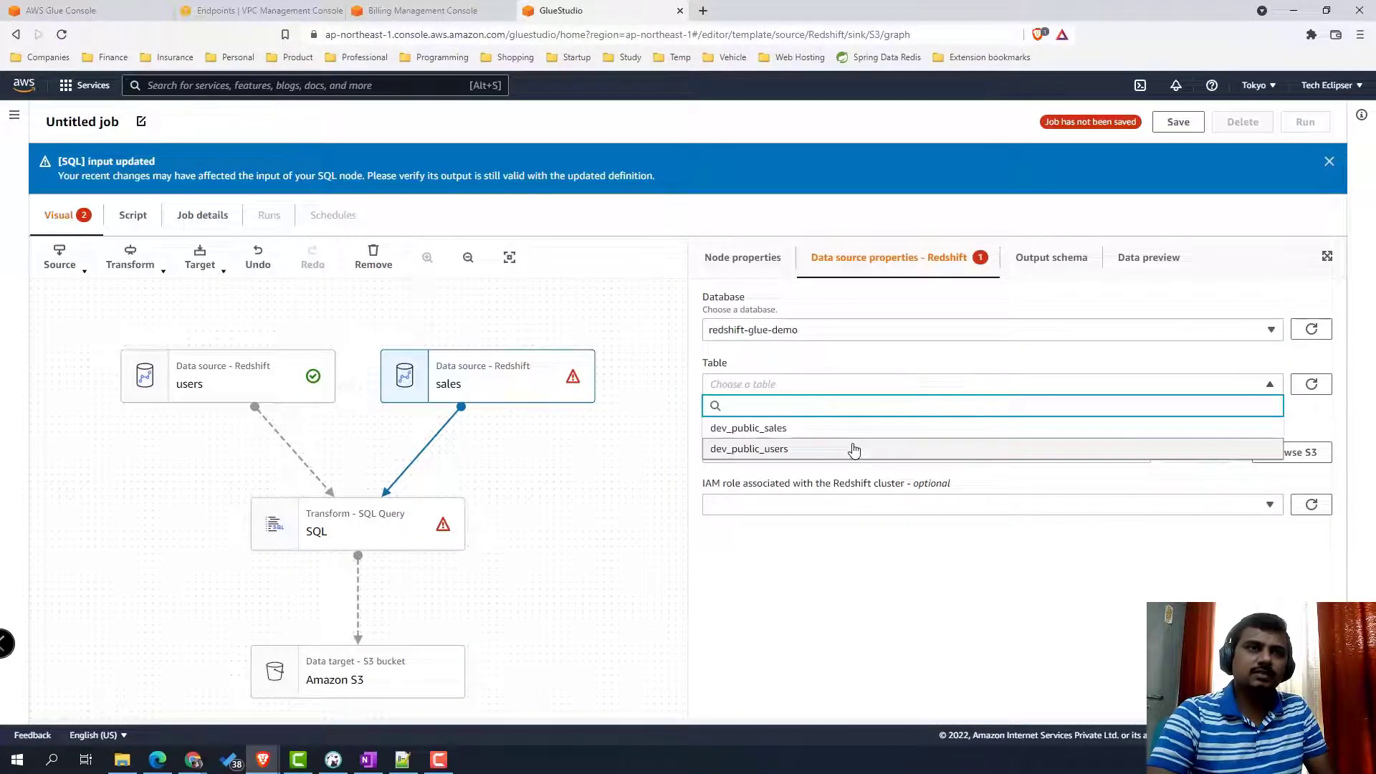
click(848, 431)
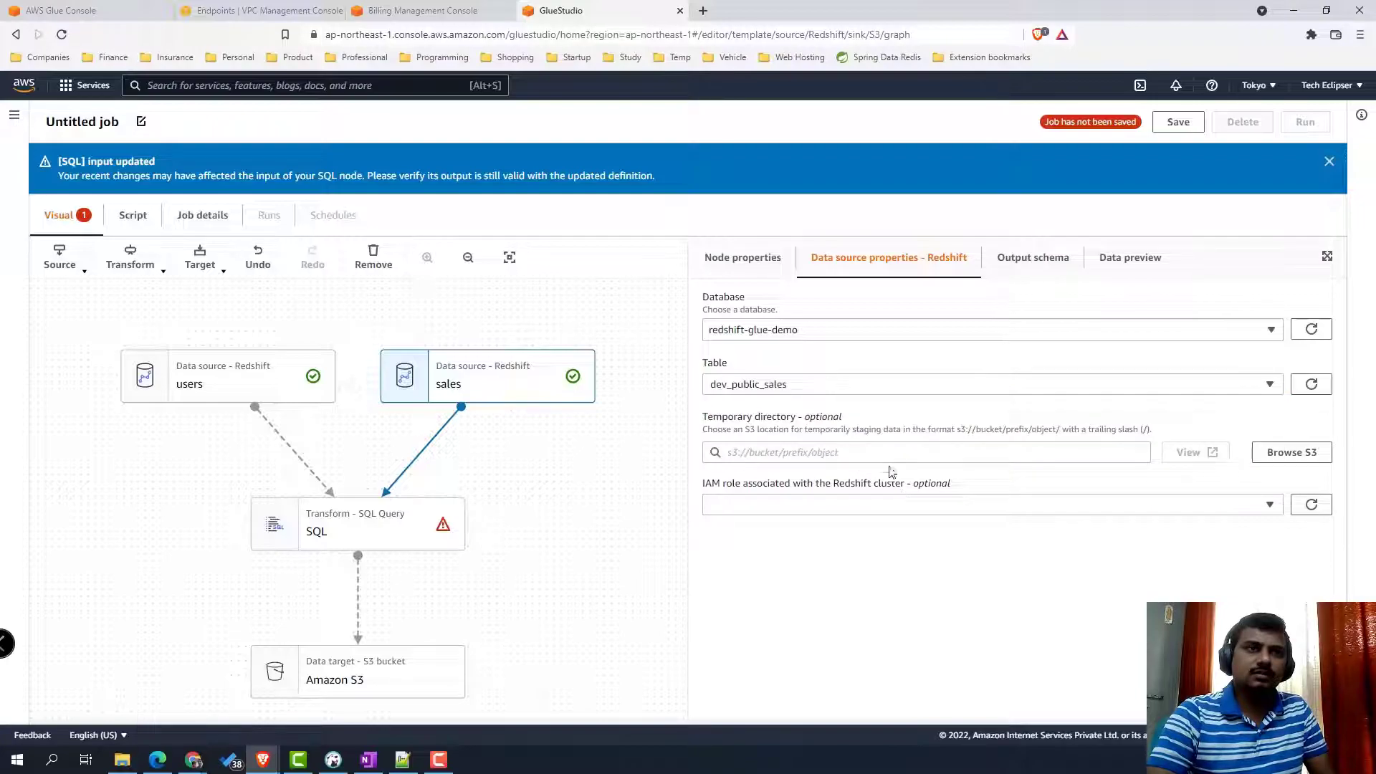
click(756, 269)
click(382, 521)
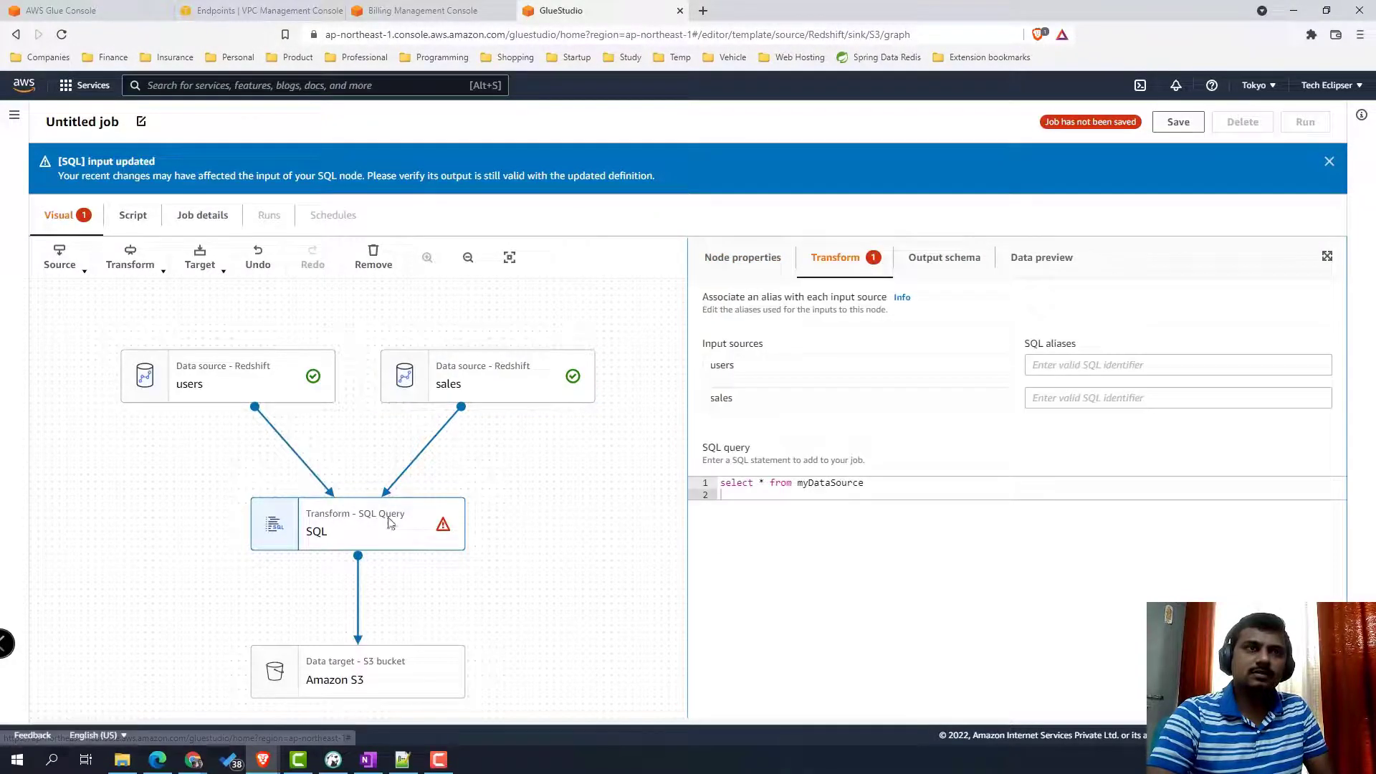
- Give the SQL node's inputs the aliases users and sales
click(1058, 366)
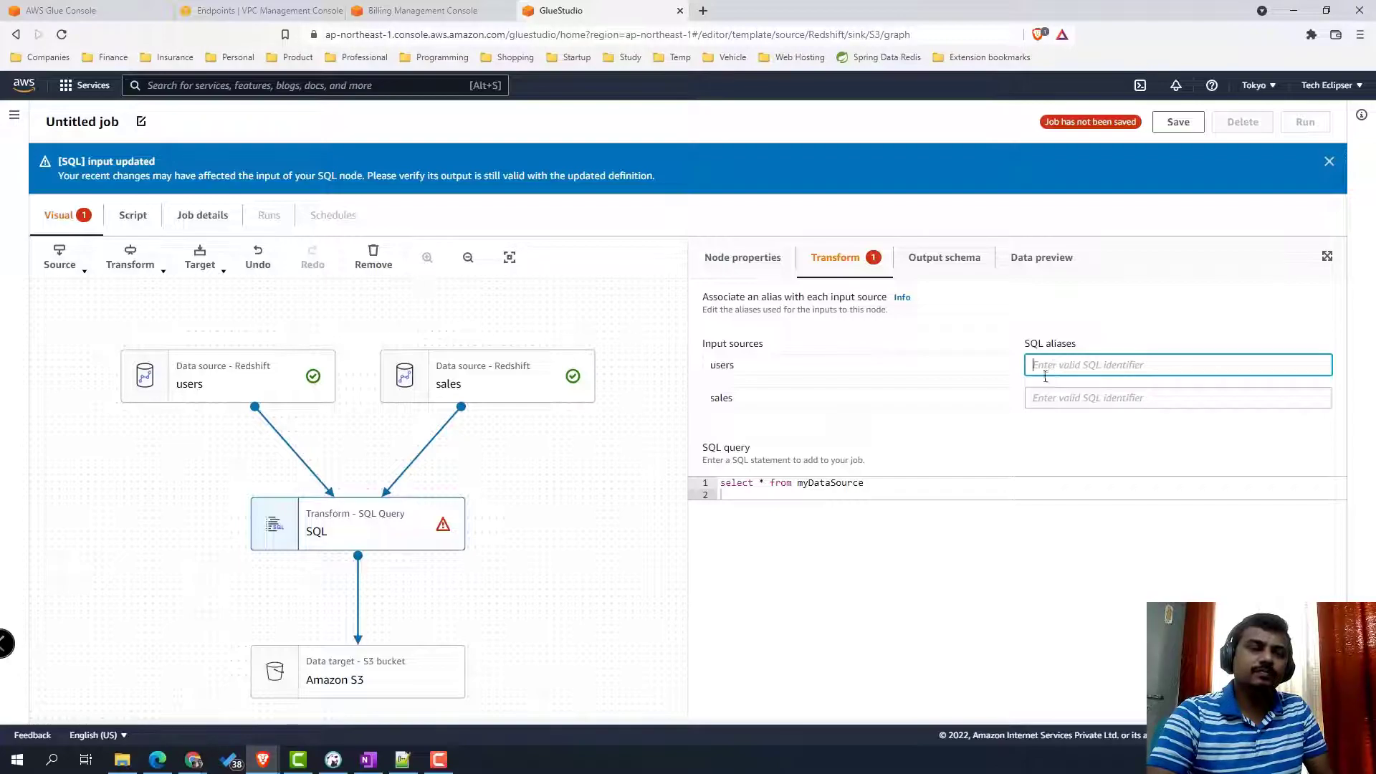
double_click(722, 368)
key(ctrl+c)
click(1074, 369)
key(ctrl+v)
double_click(720, 398)
key(ctrl+c)
click(1061, 399)
key(ctrl+v)
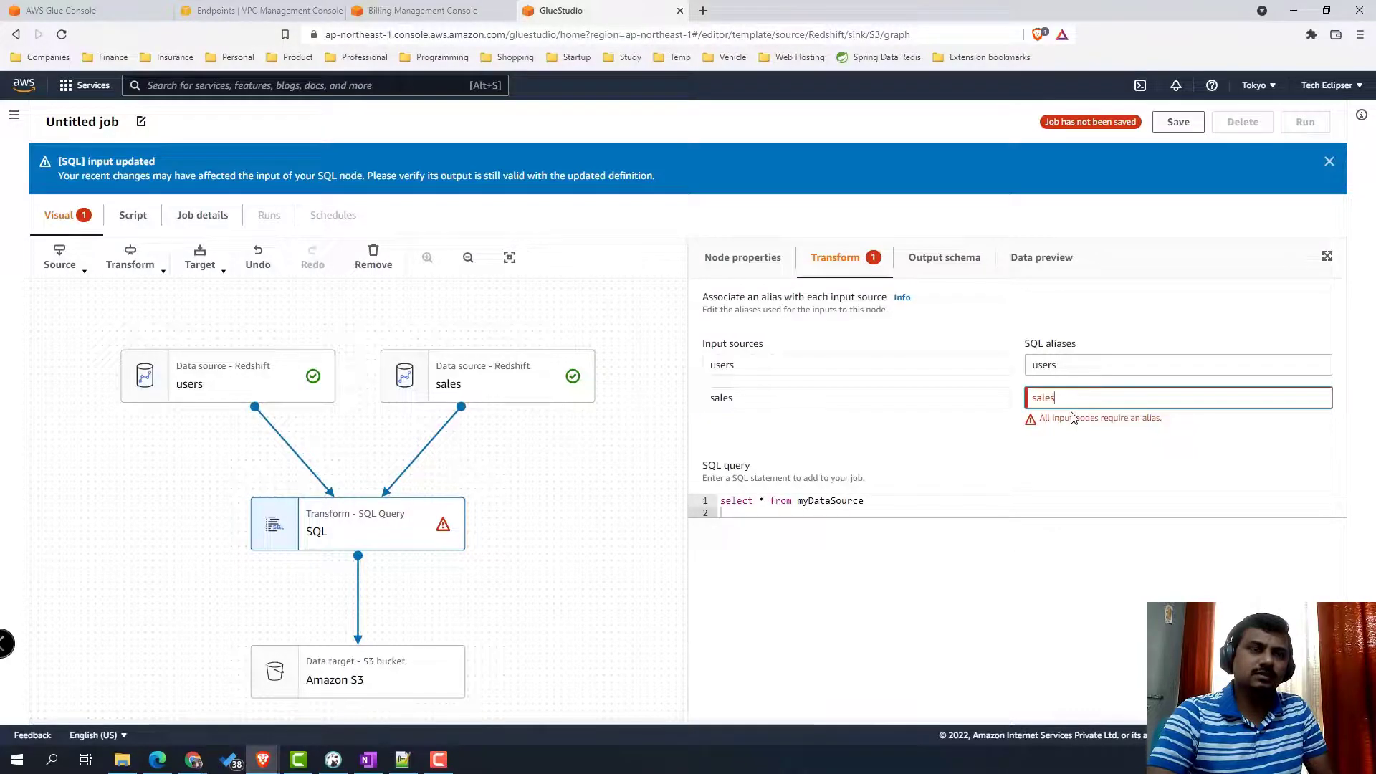
click(1002, 461)
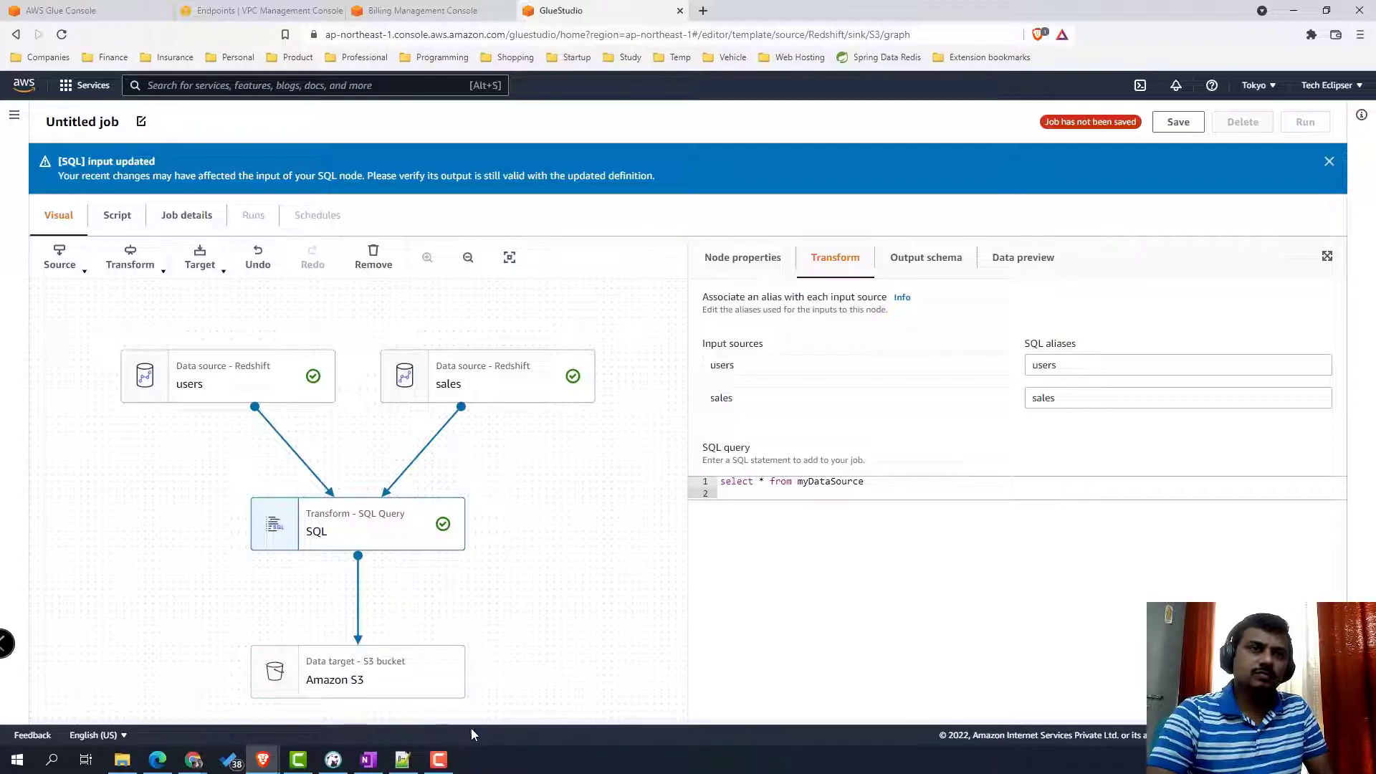
- Replace myDataSource in the query with 'users u inner join sales on'
double_click(810, 483)
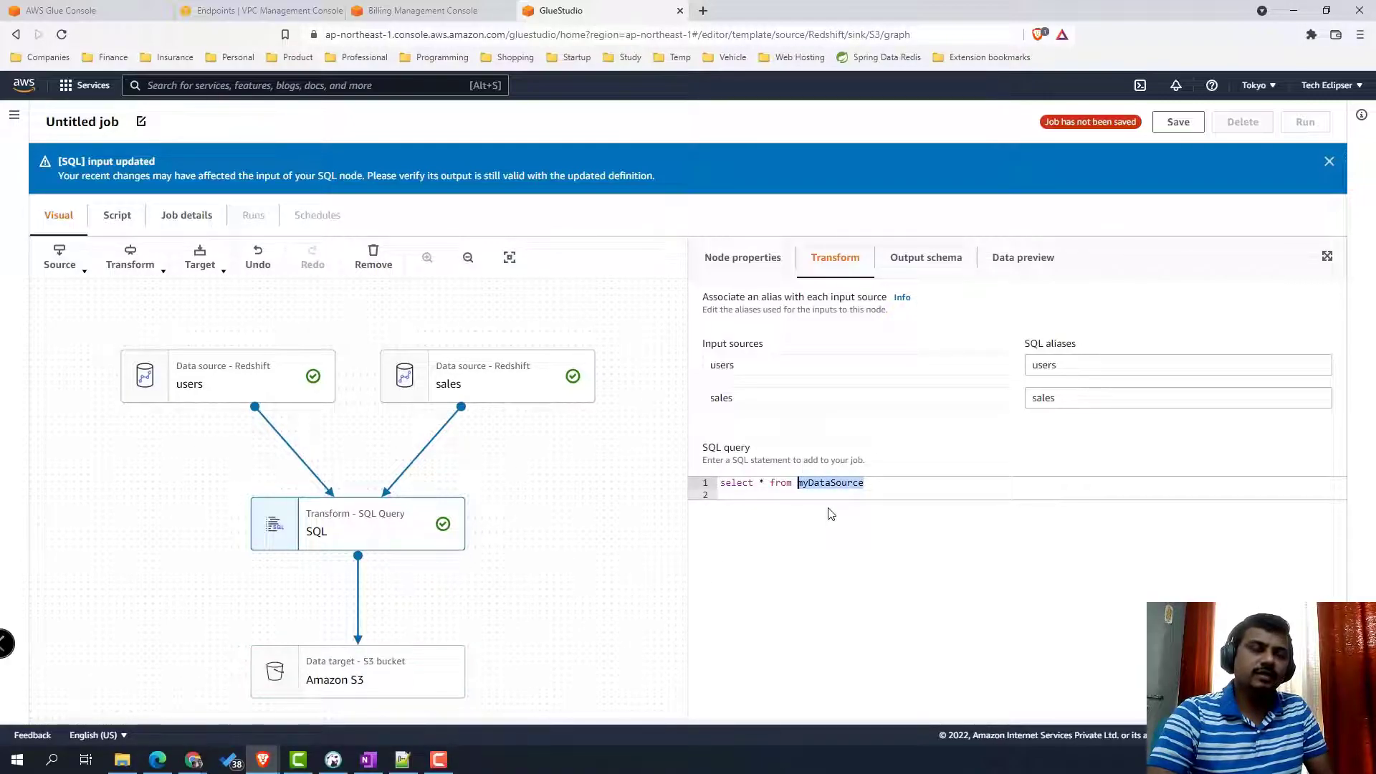
text(user)
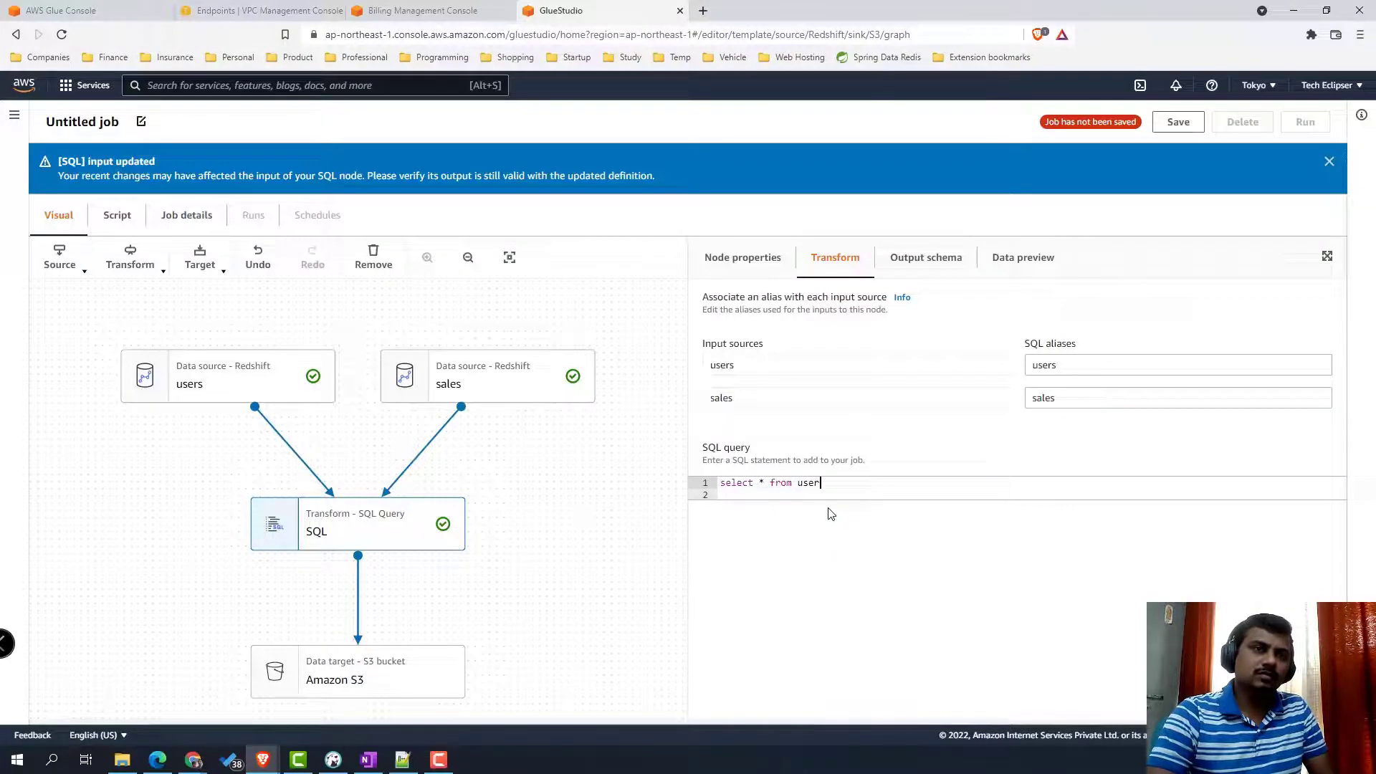
text(s inner )
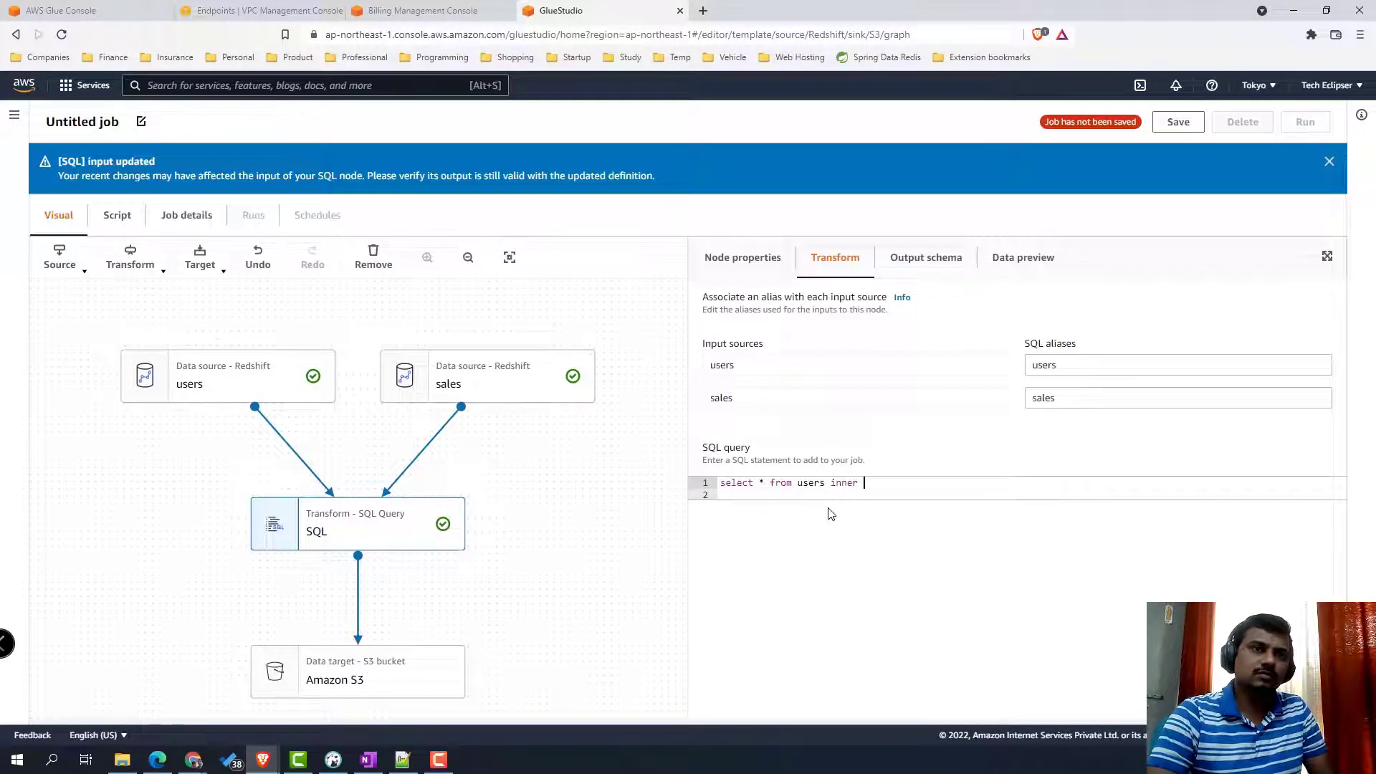
text(join)
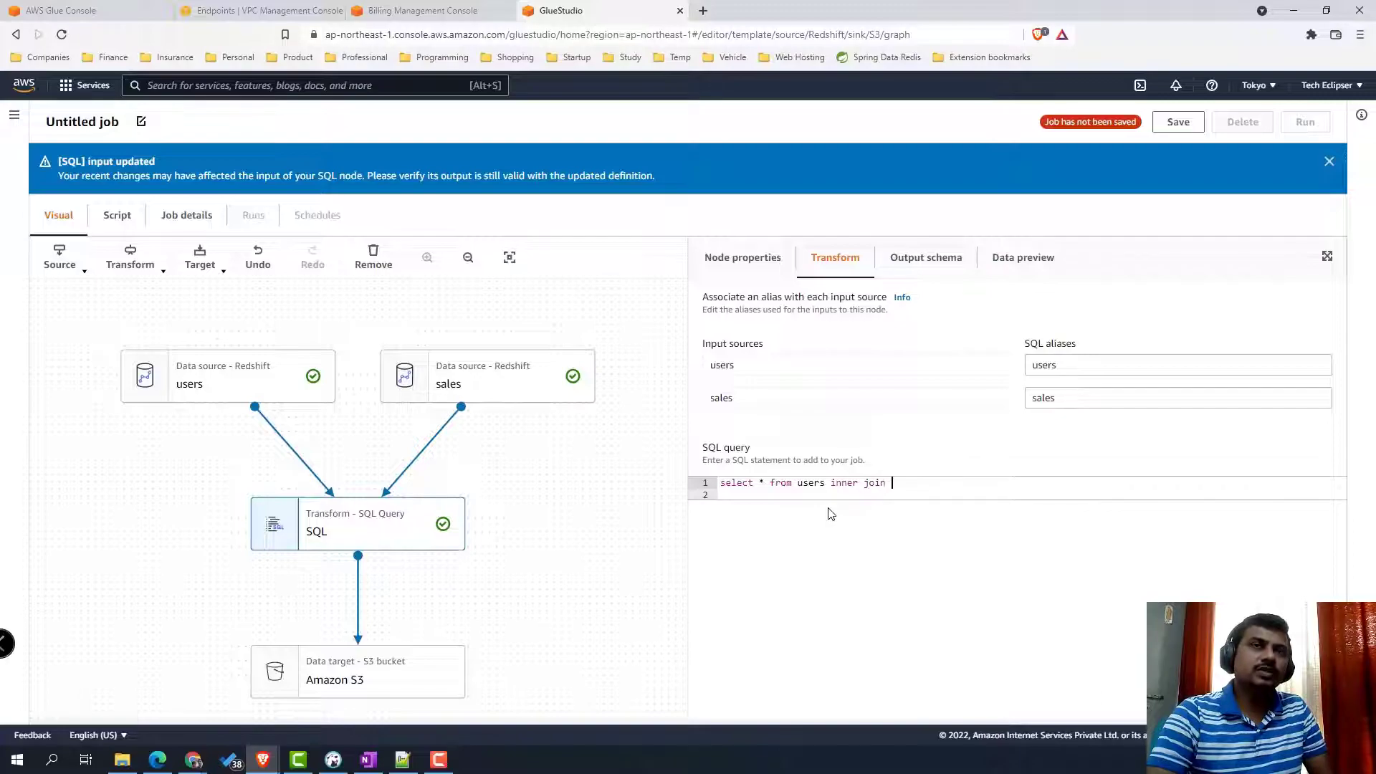
text( sa)
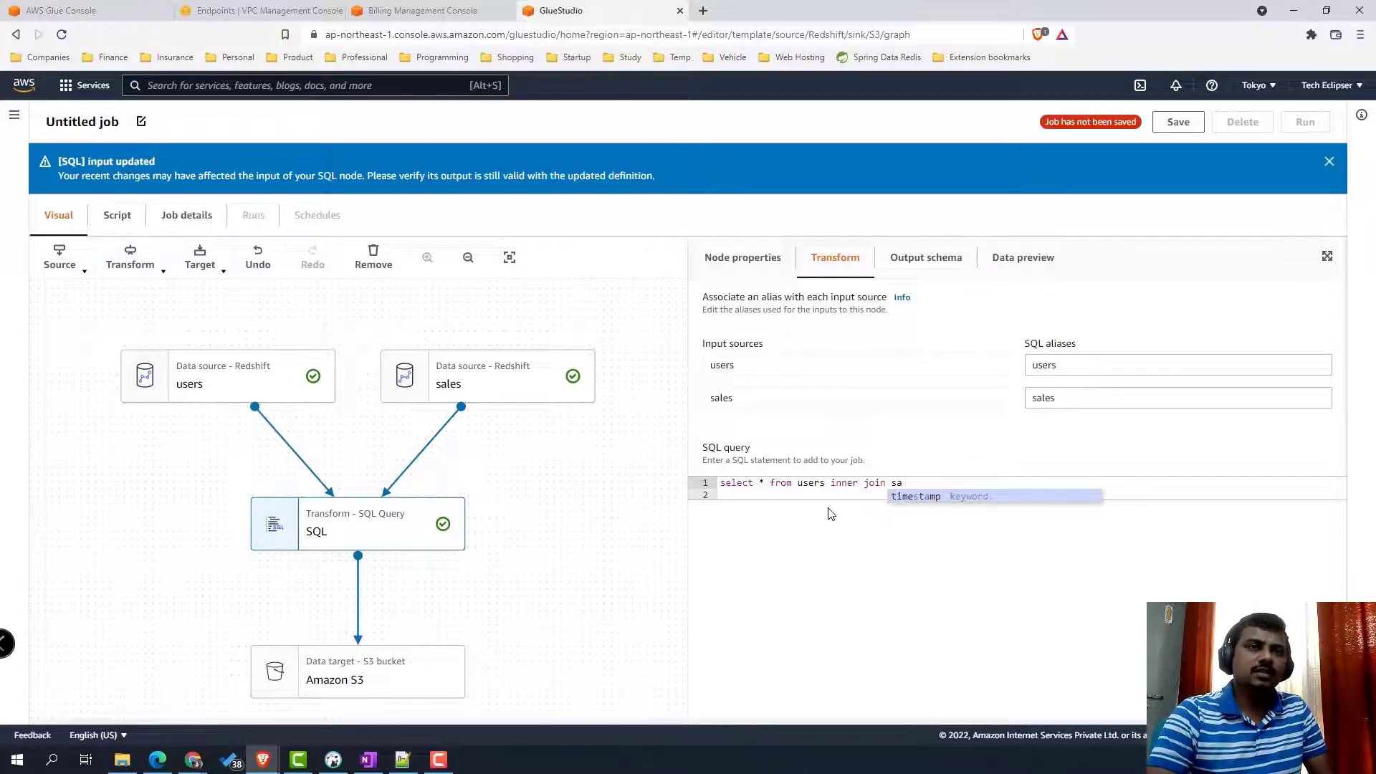
text(les on)
key(Left)
key(Left)
key(Left)
key(Left)
key(Left)
key(Left)
key(Left)
key(Left)
key(Left)
key(Left)
key(Left)
text(u)
key(Home)
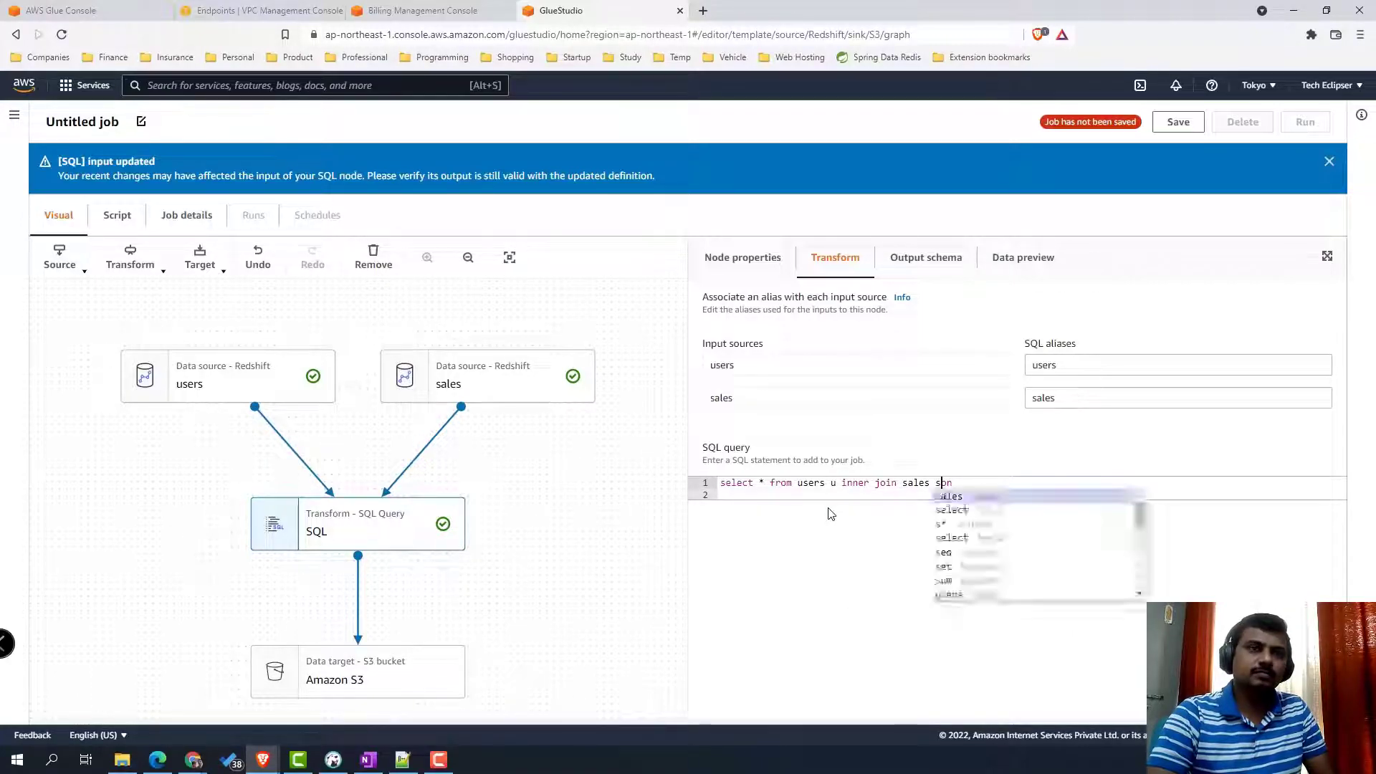
text(u.)
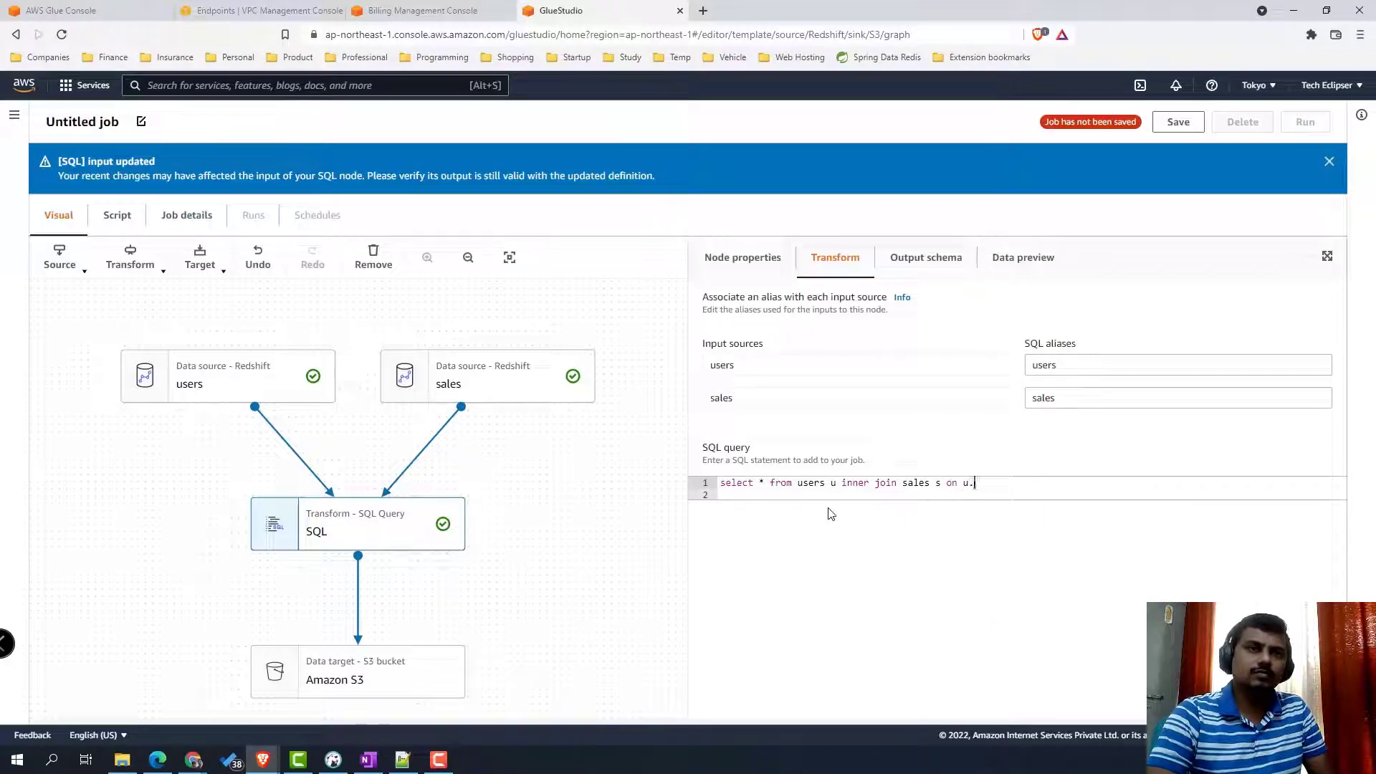
text(user)
- Paste the DBeaver join condition u.userid = s.buyerid and s.eventid = 2903 into the query
key(alt+Tab)
drag(830, 210, 1030, 205)
key(ctrl+c)
click(1294, 9)
click(1032, 483)
key(BackSpace)
key(BackSpace)
key(BackSpace)
key(BackSpace)
key(BackSpace)
key(BackSpace)
key(ctrl+v)
double_click(986, 484)
click(1123, 485)
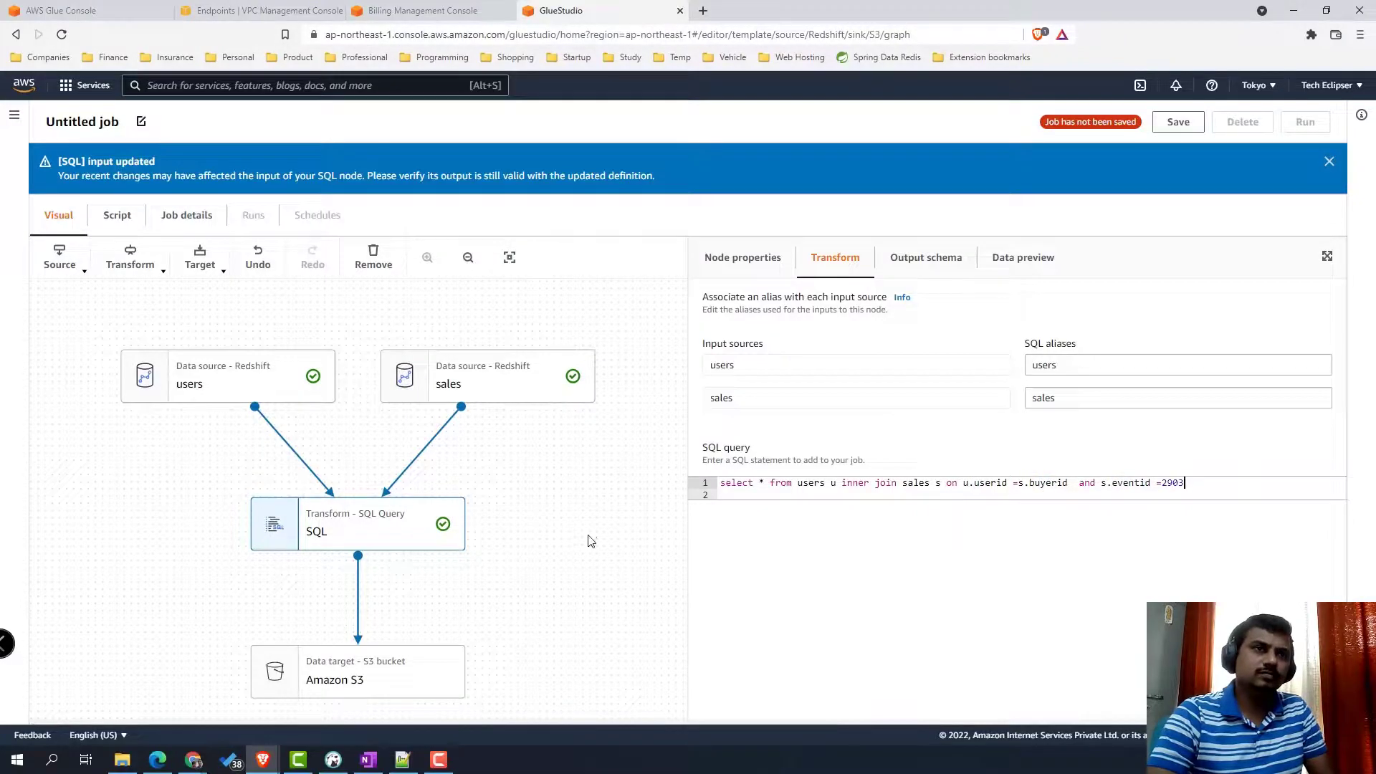
click(373, 666)
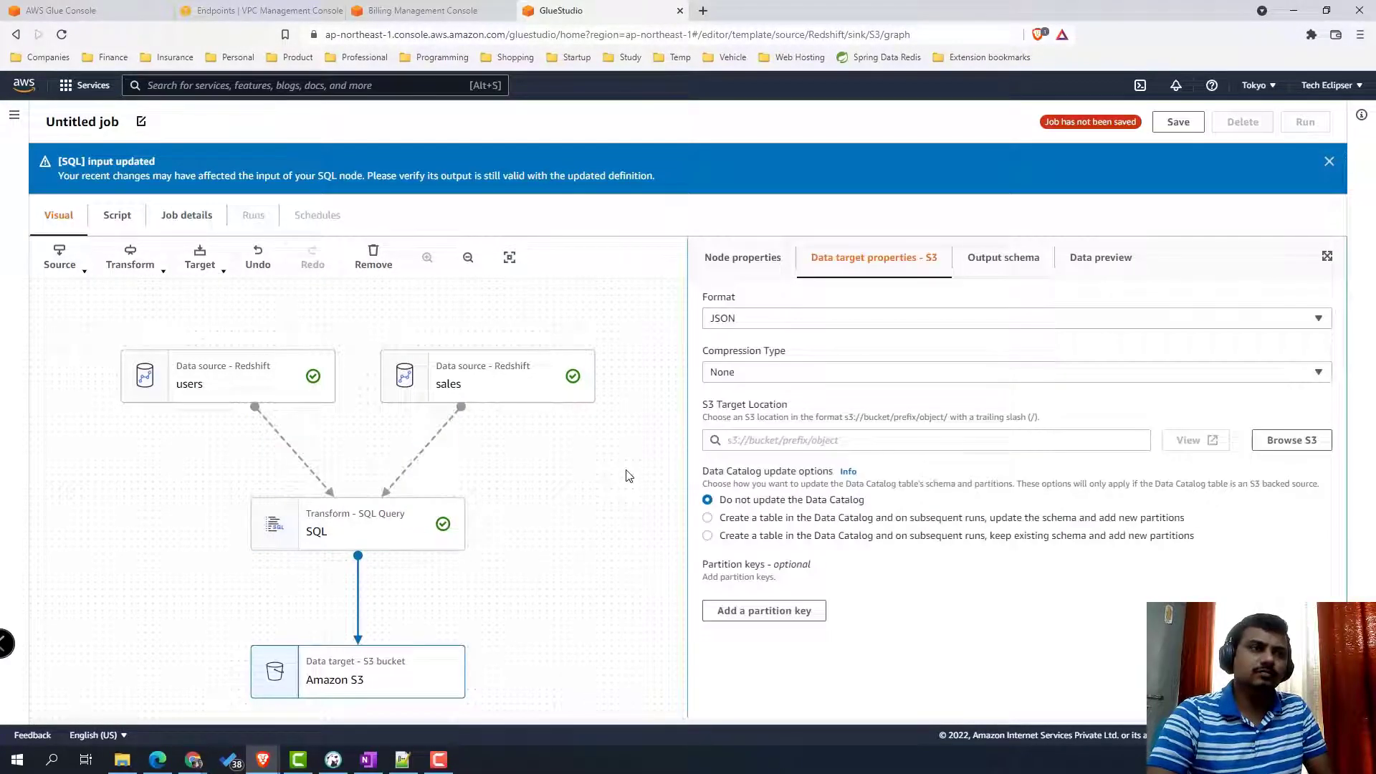
- Set the S3 target format to CSV with compression type None
click(952, 319)
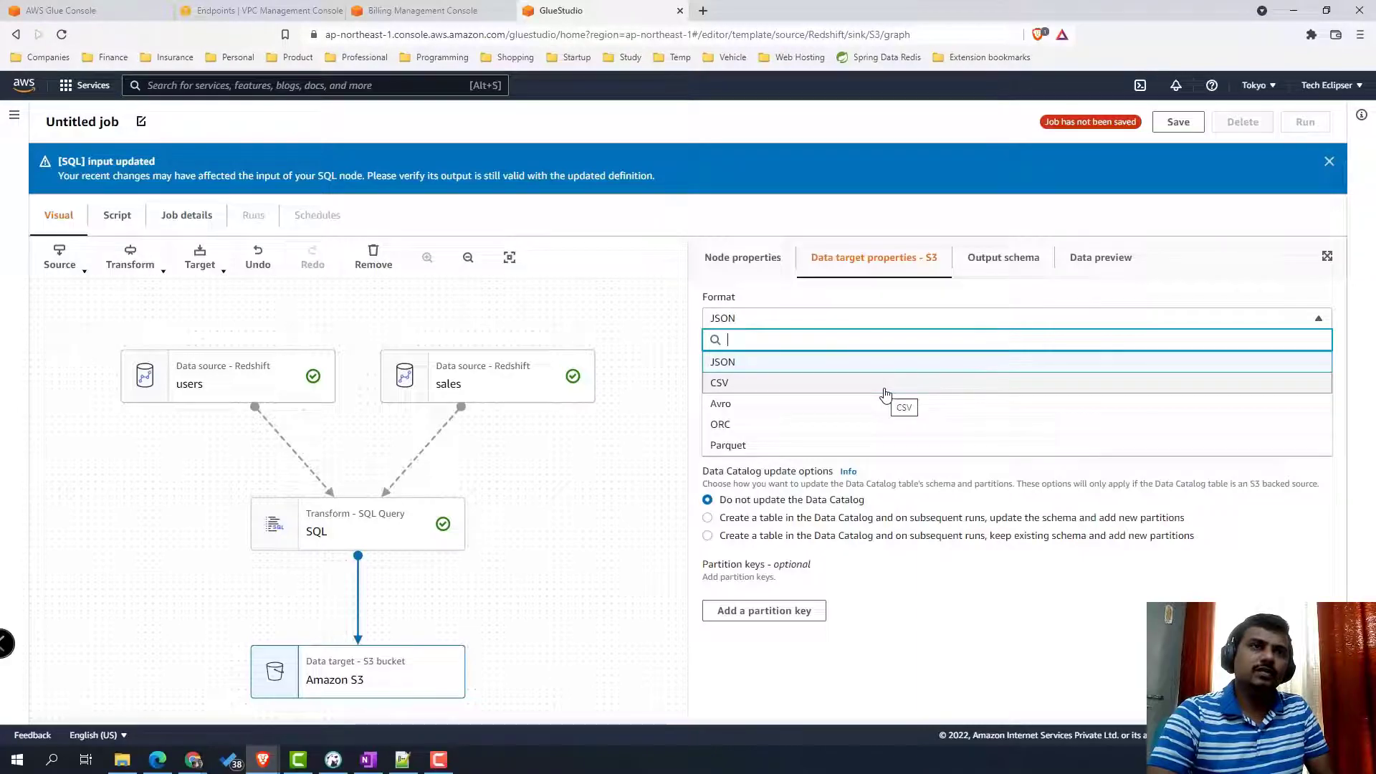
click(883, 398)
click(867, 374)
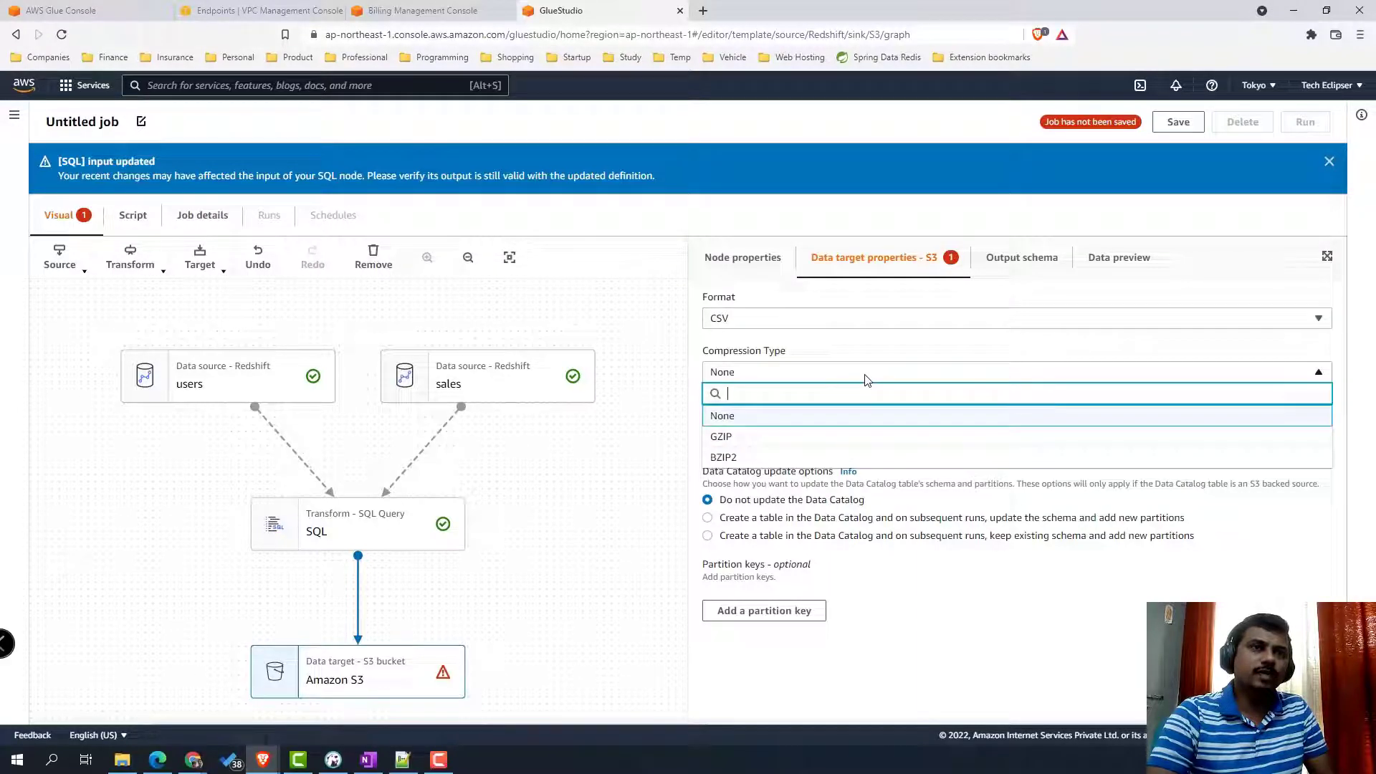
click(856, 415)
- Search for S3 and open the S3 console in a new browser tab
click(248, 88)
text(S3)
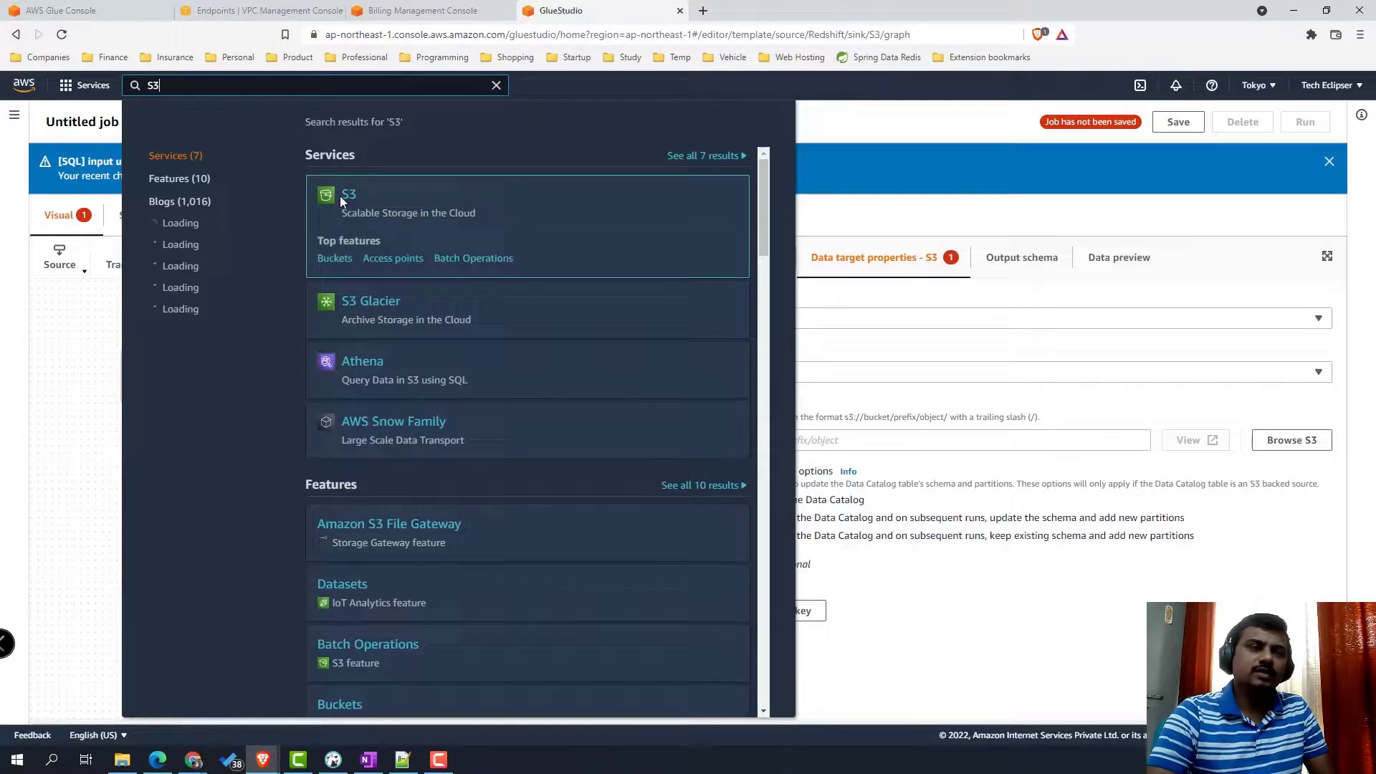
right_click(343, 201)
click(413, 207)
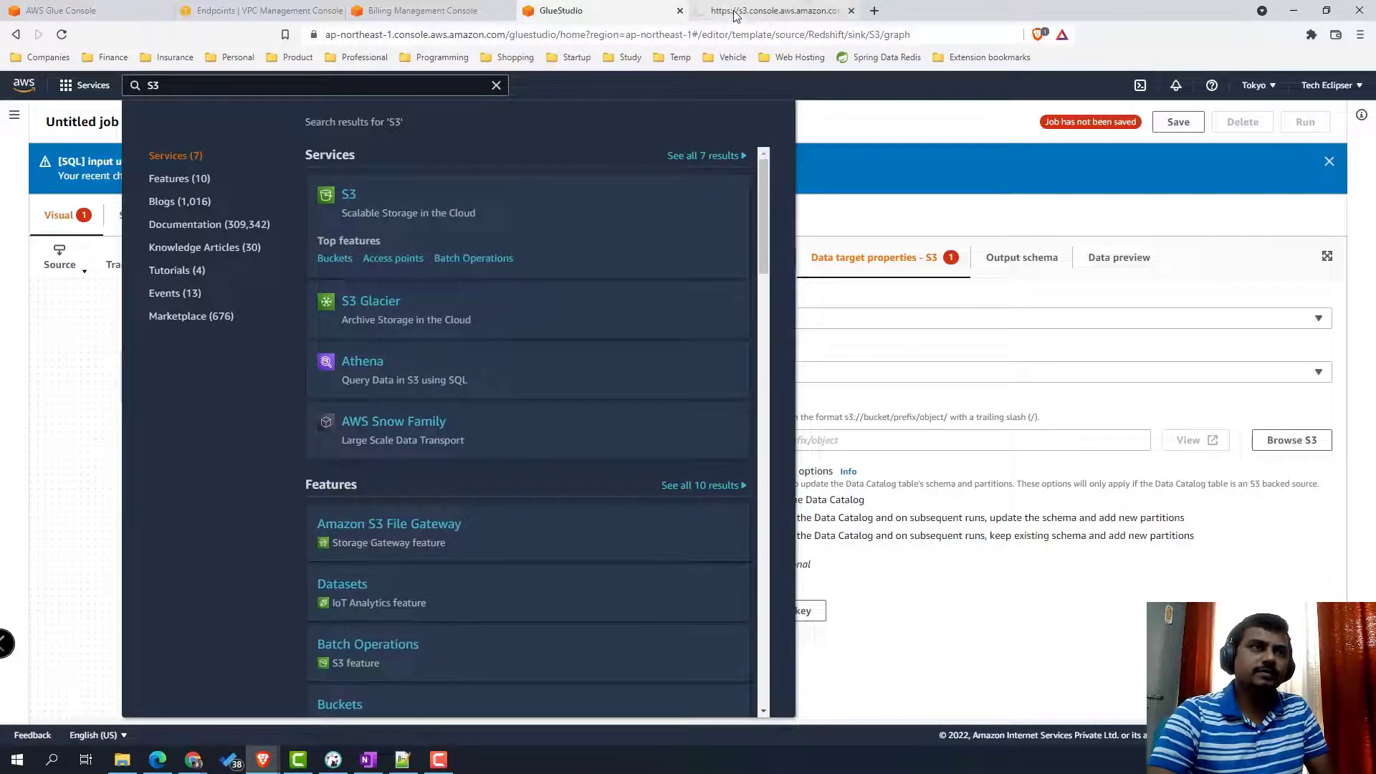
click(736, 11)
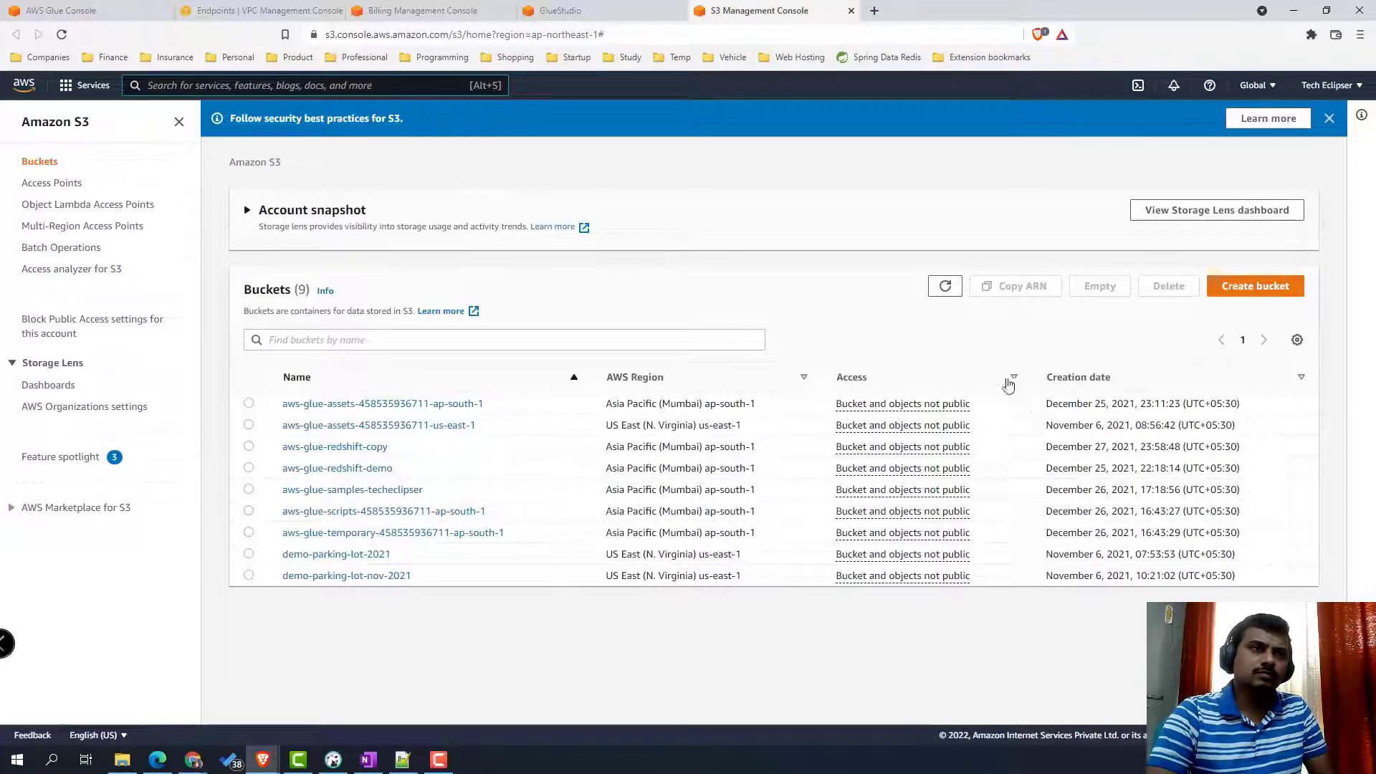
- Create bucket aws-redshift-glue-public in Asia Pacific (Tokyo) with default settings
click(1266, 289)
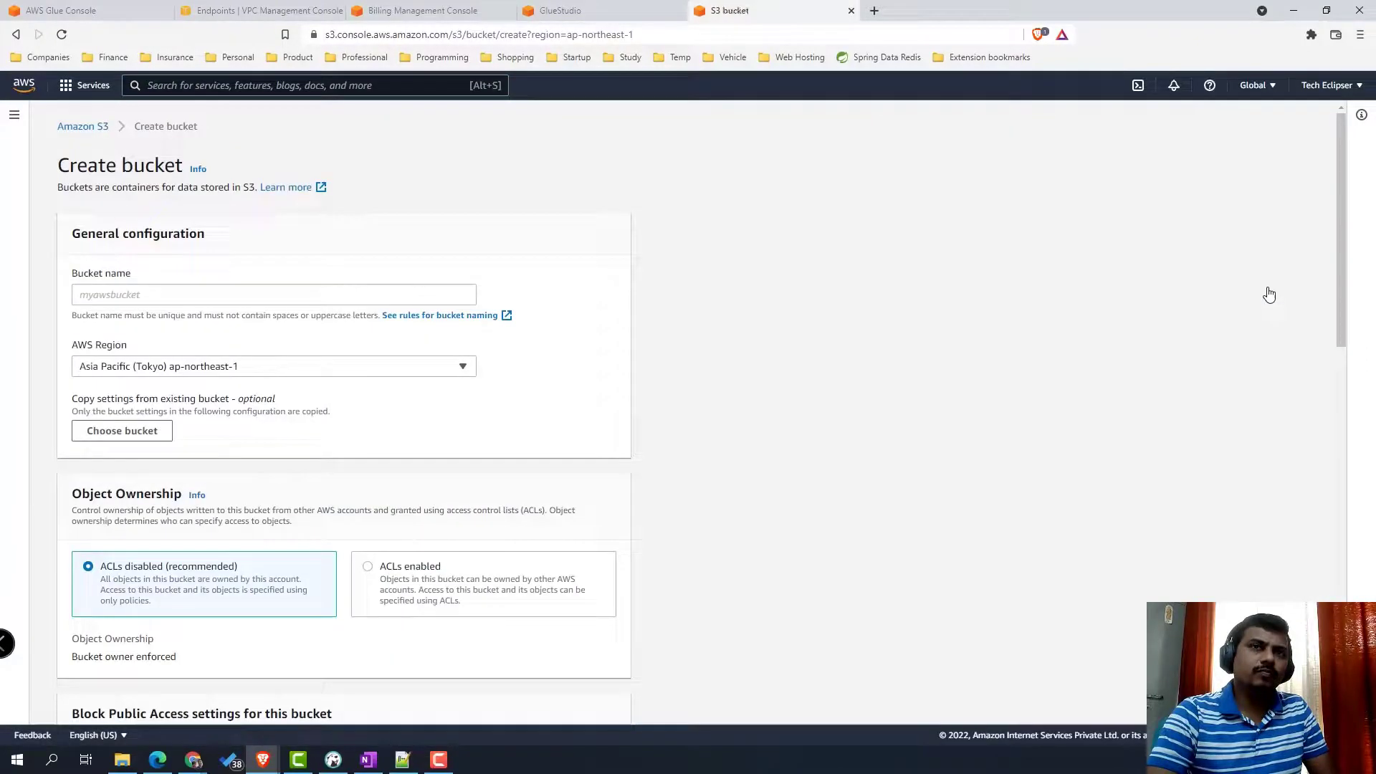
click(282, 292)
text(aws-redsh)
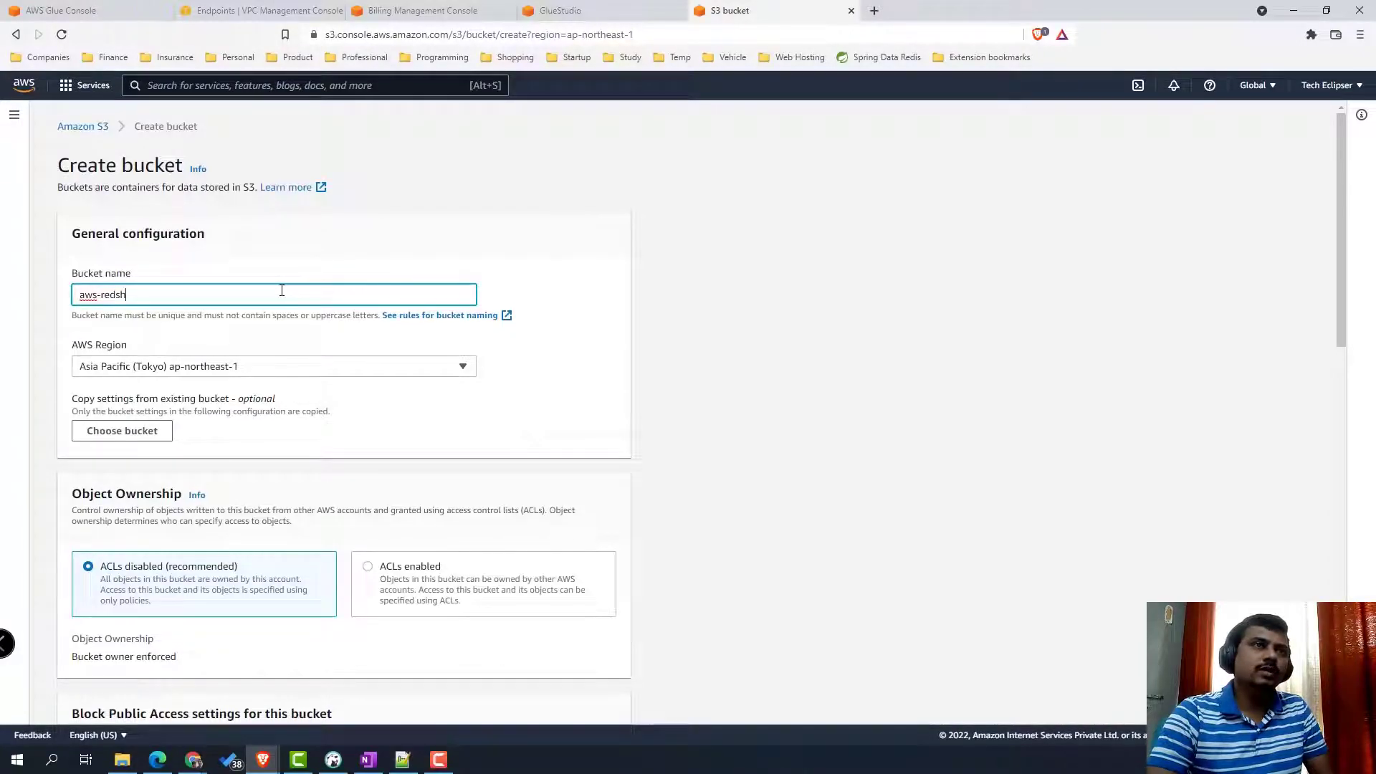
text(ift-glue-public)
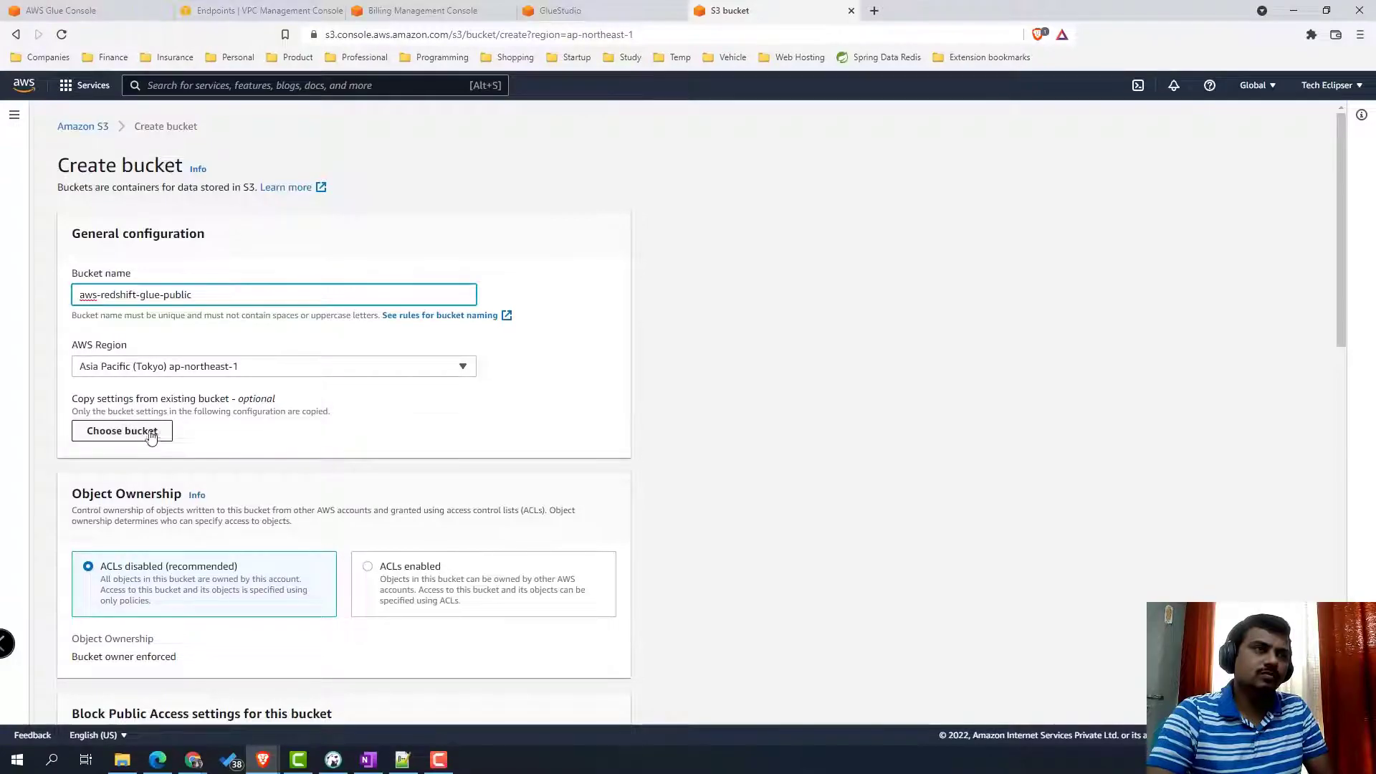
scroll(308, 481, down, 5)
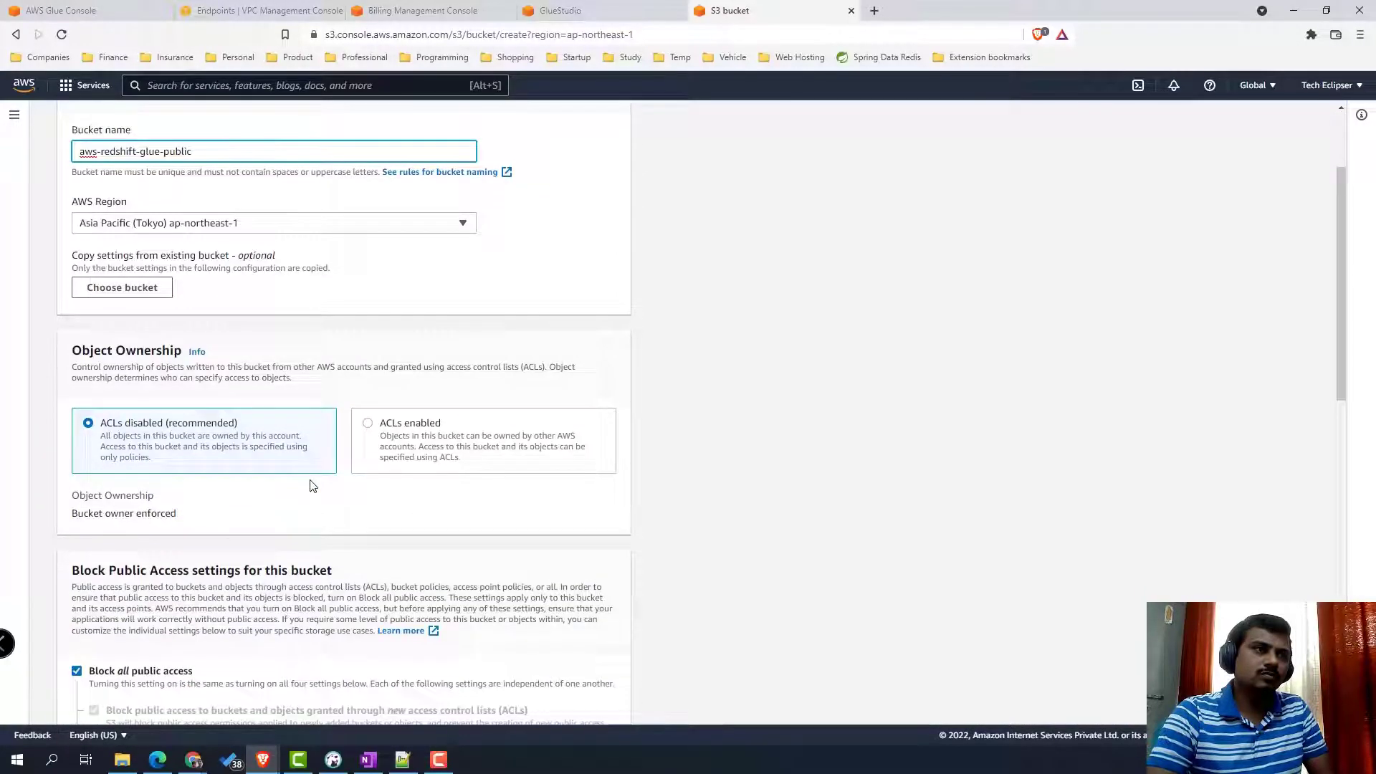
scroll(310, 485, down, 7)
scroll(310, 486, up, 9)
scroll(311, 486, down, 3)
scroll(310, 485, down, 7)
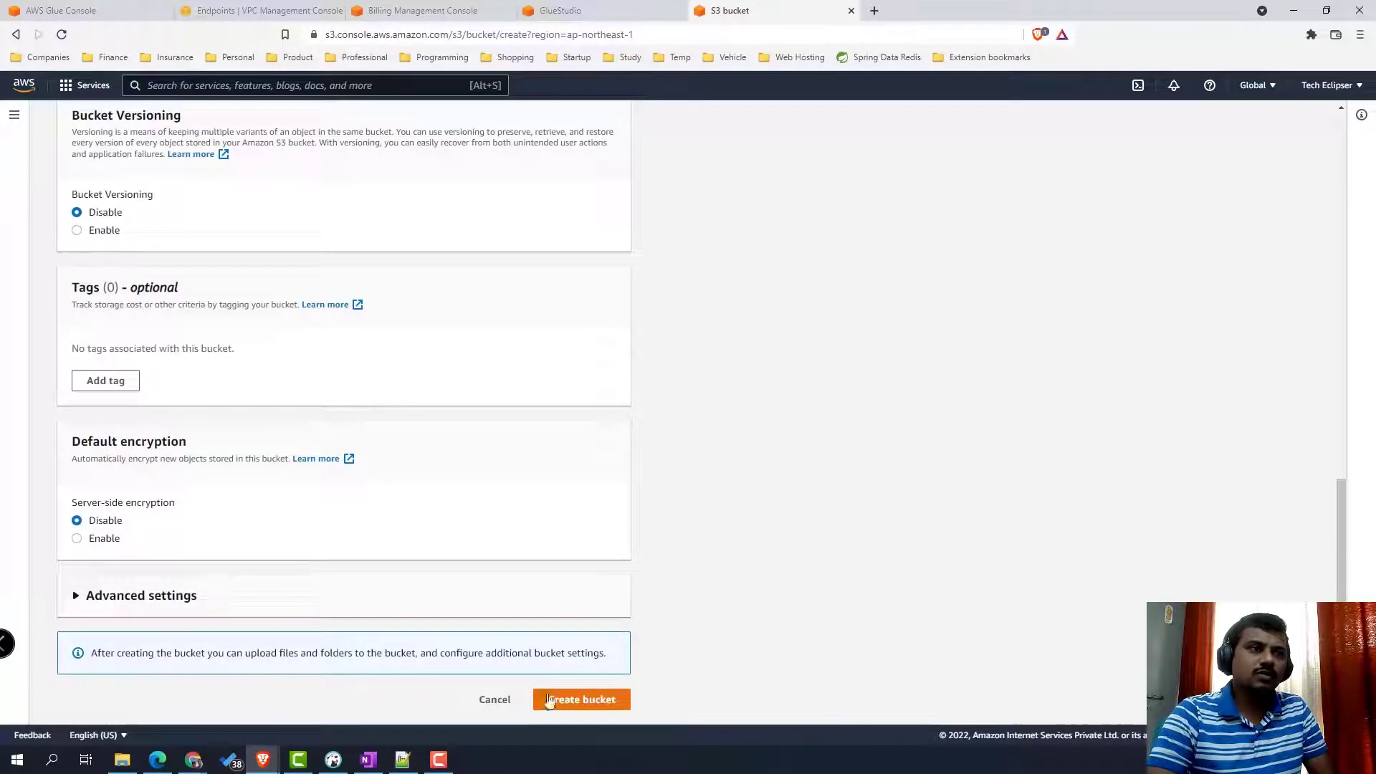
click(570, 701)
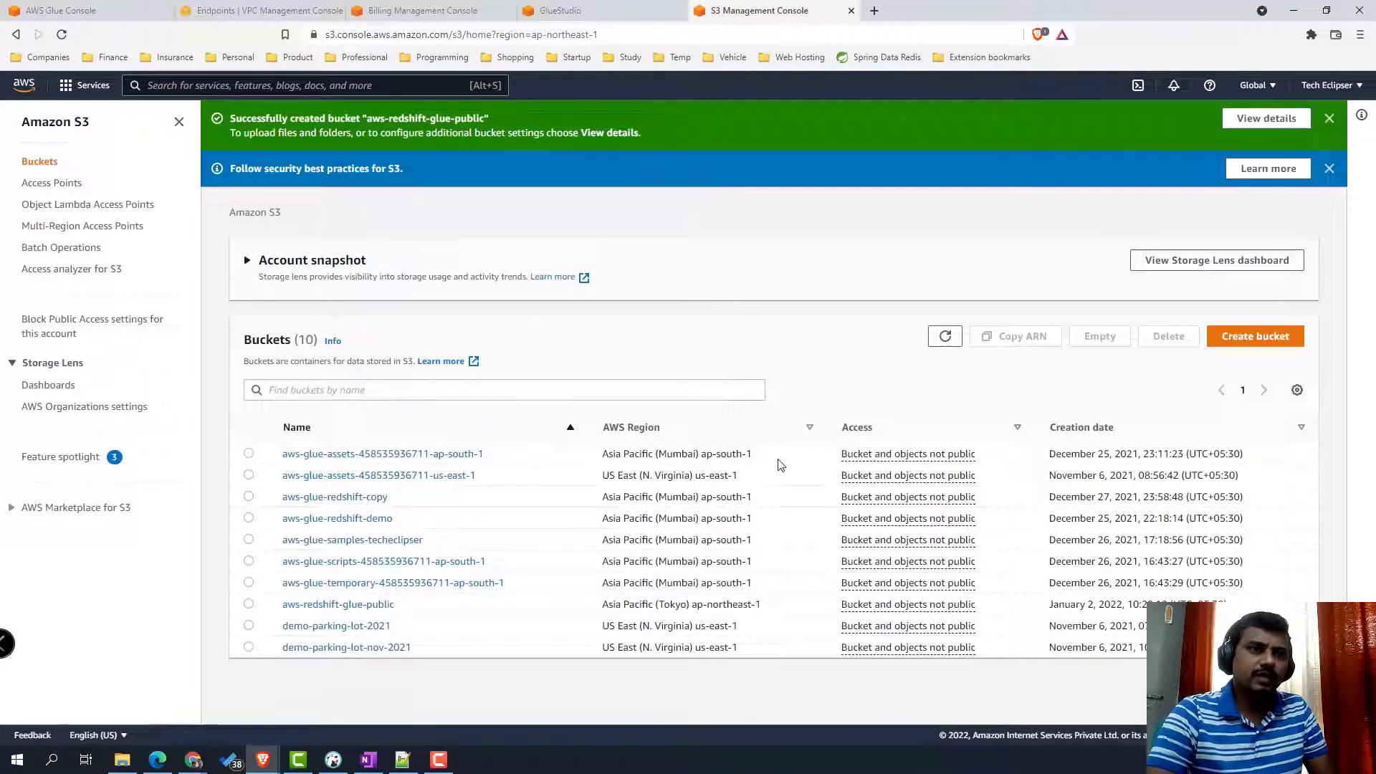
- Create a folder named result inside the aws-redshift-glue-public bucket
drag(762, 605, 300, 605)
click(358, 605)
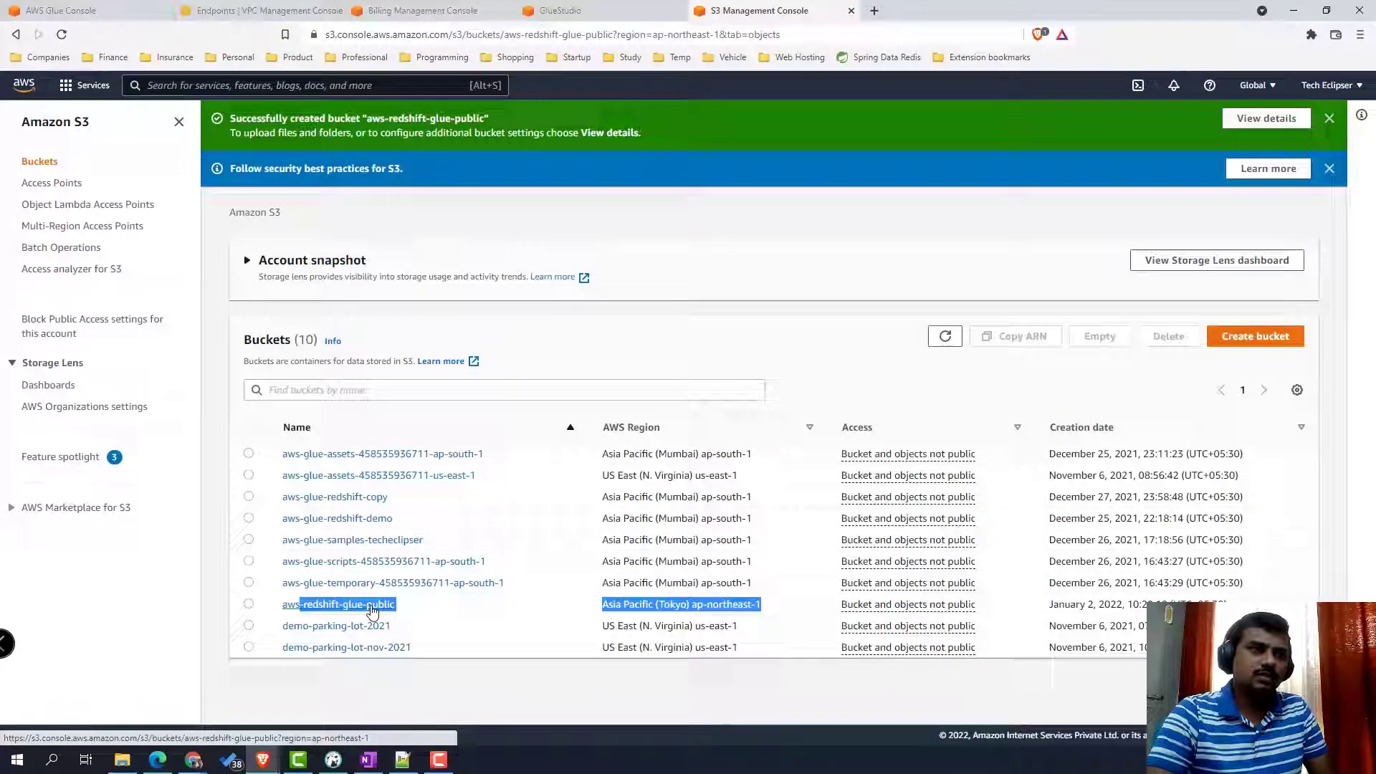
click(847, 325)
text(result)
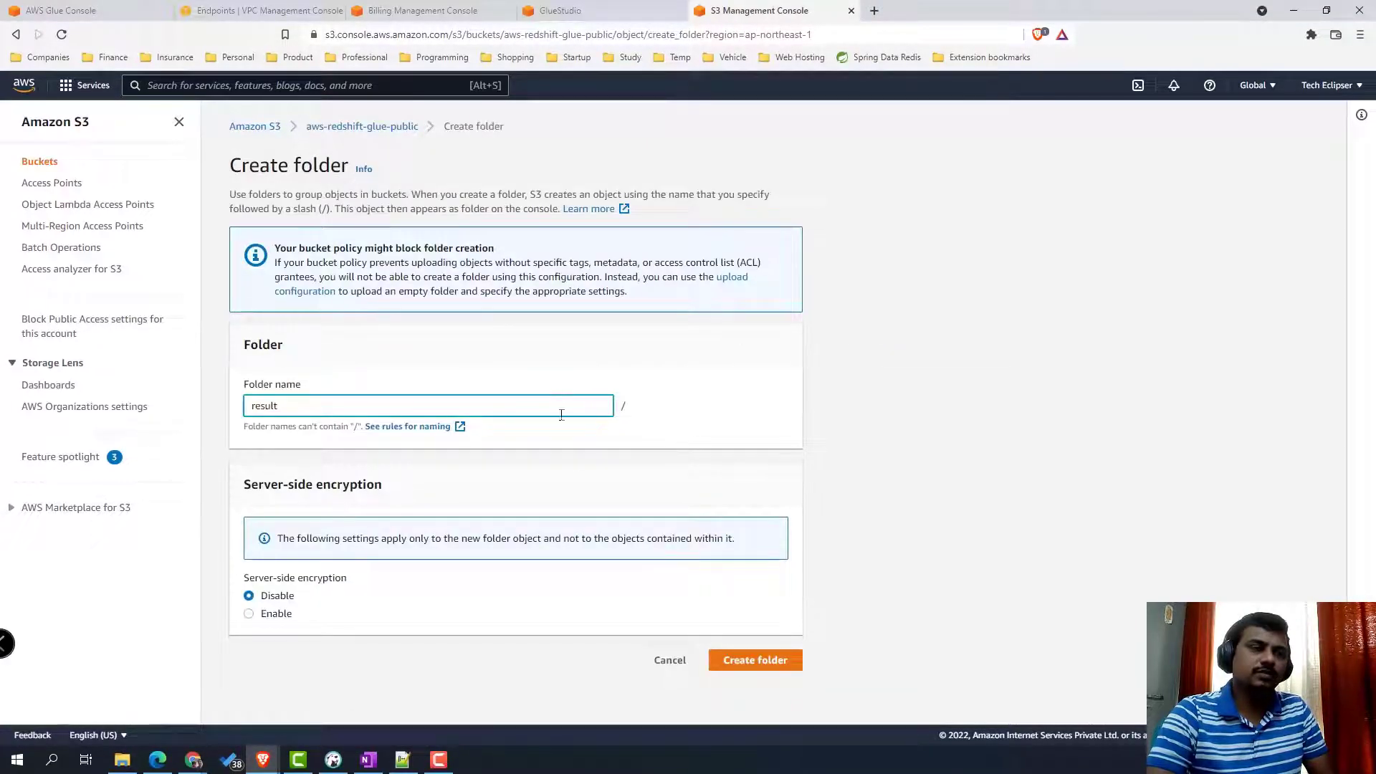
click(774, 663)
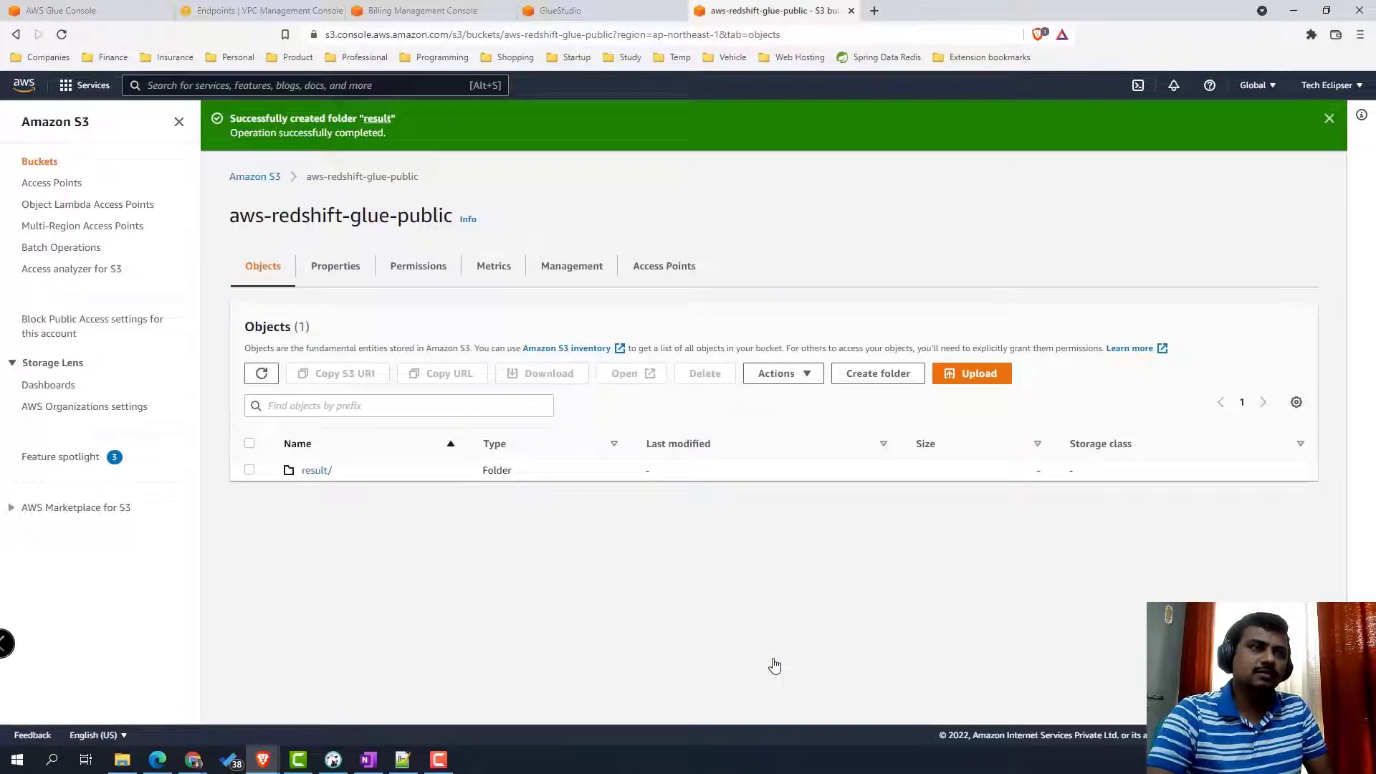
- Set the S3 target location to s3://aws-redshift-glue-public/result/
click(560, 10)
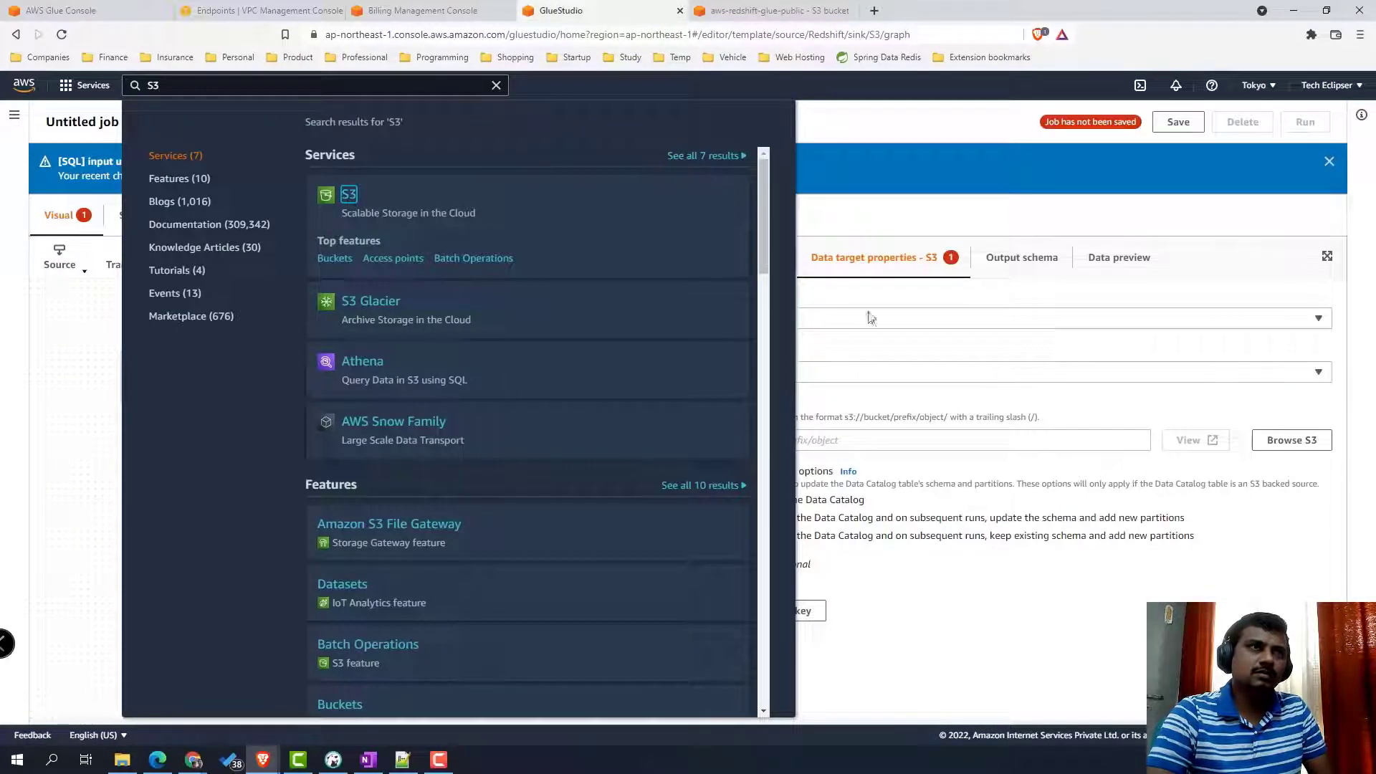
click(1009, 463)
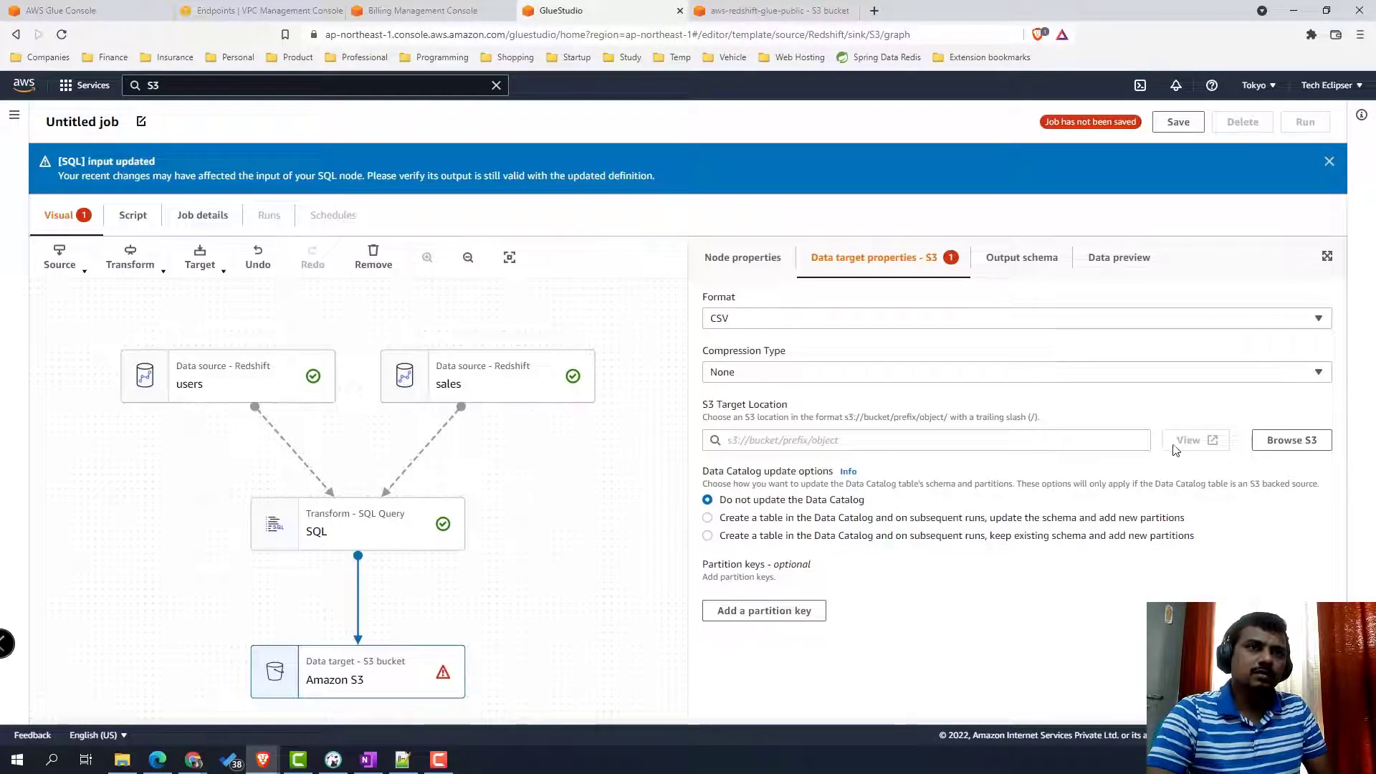
click(1273, 444)
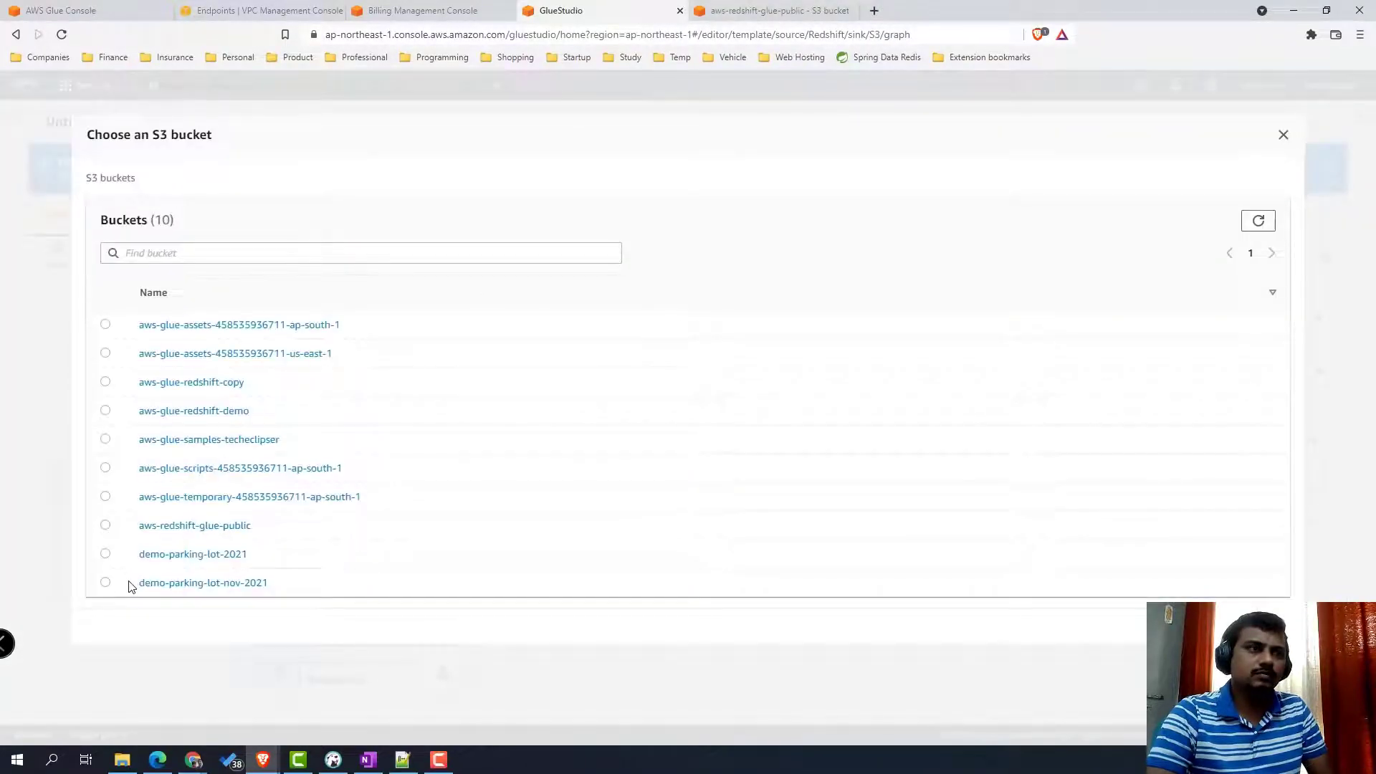
click(105, 526)
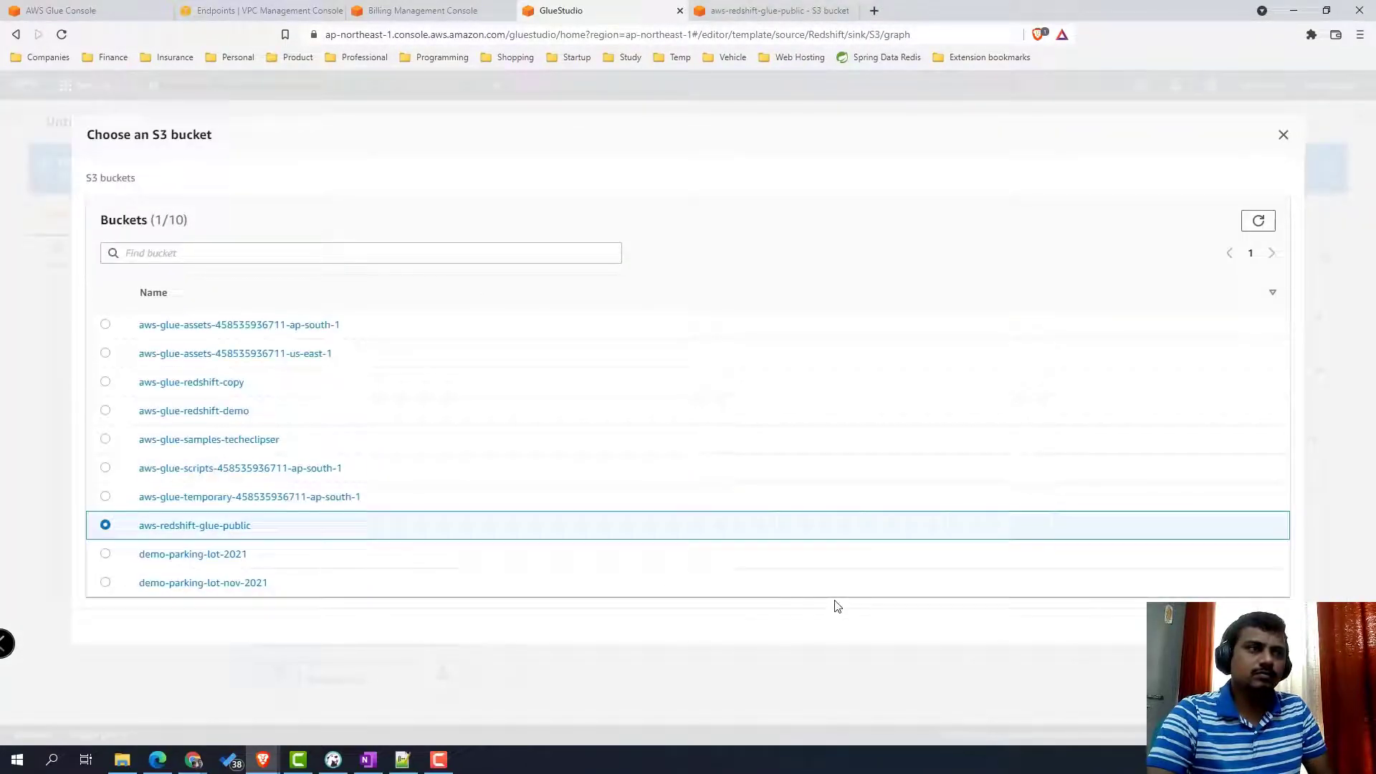
click(228, 530)
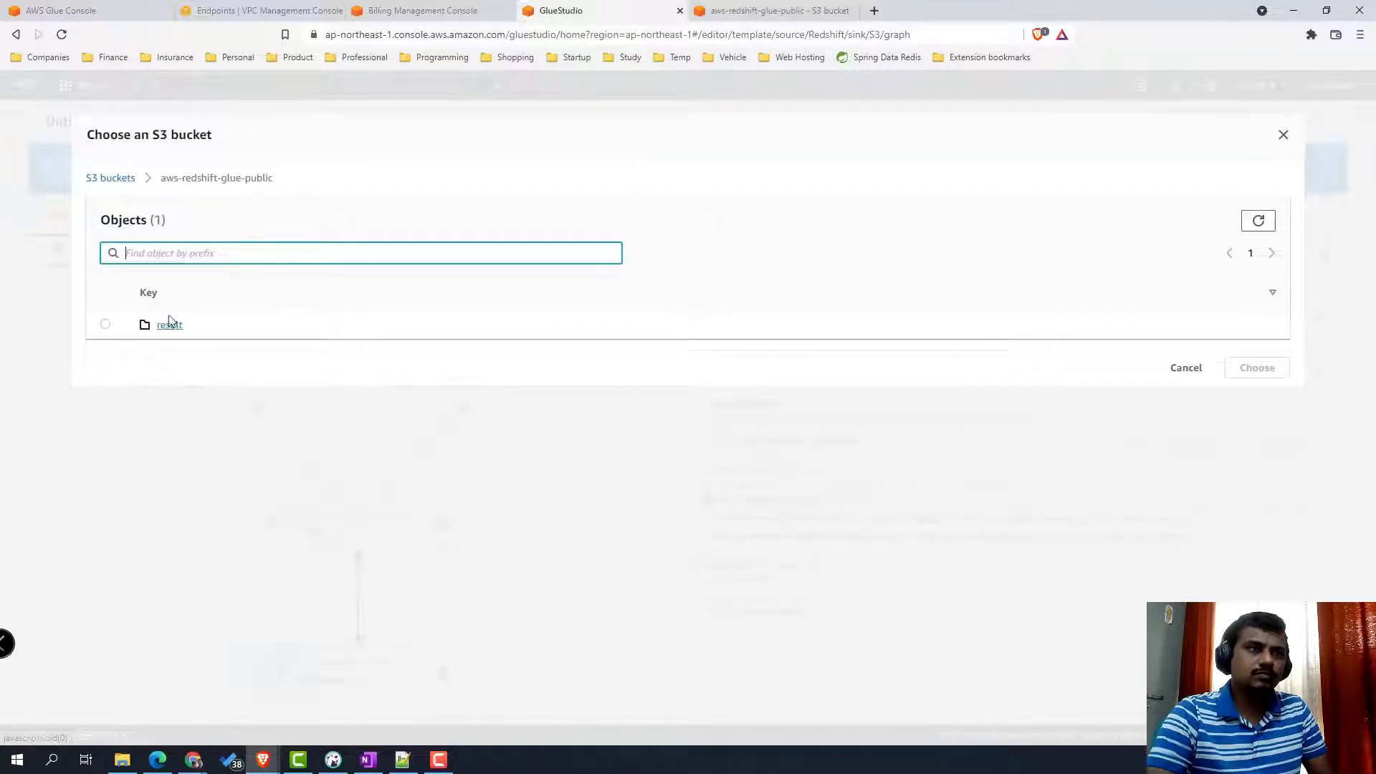
click(105, 324)
click(1258, 368)
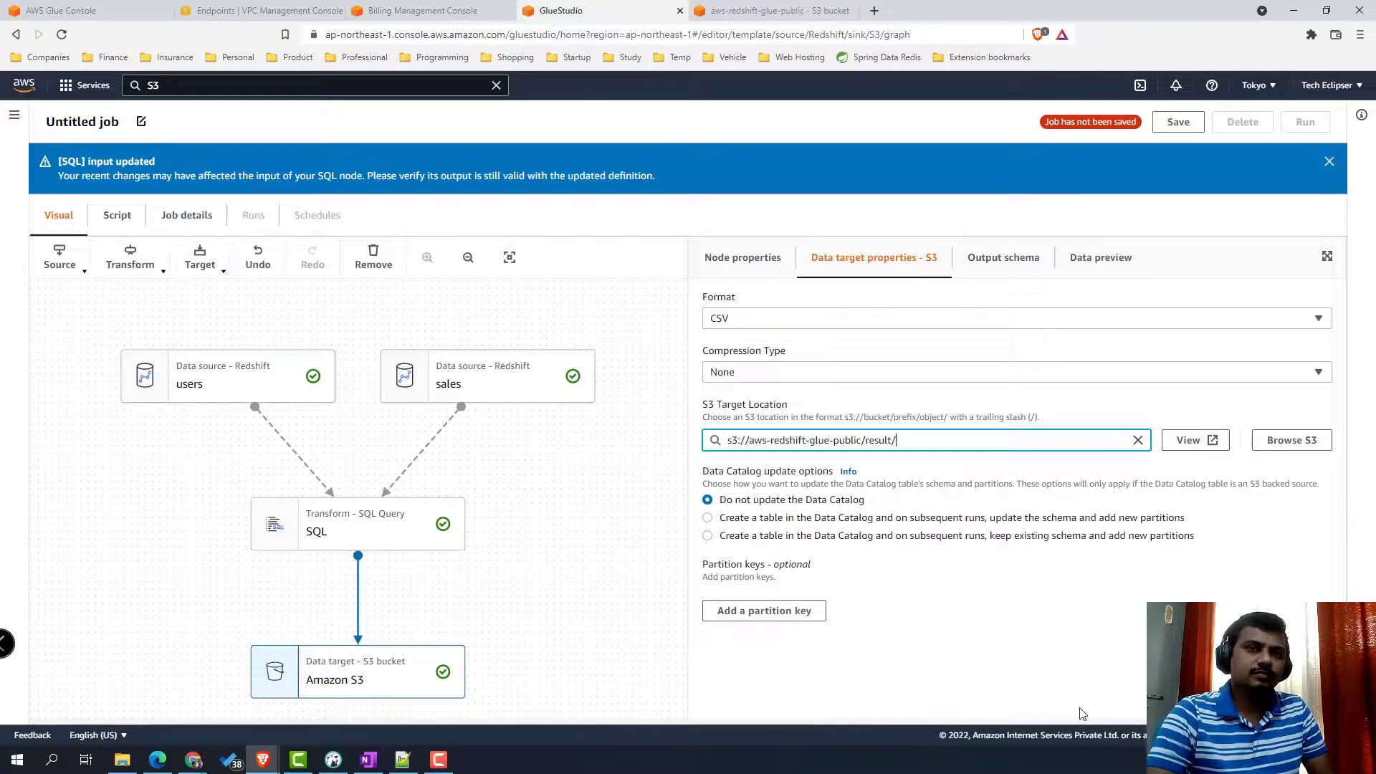
- Save the job and start replacing its default name in Job details
click(1179, 123)
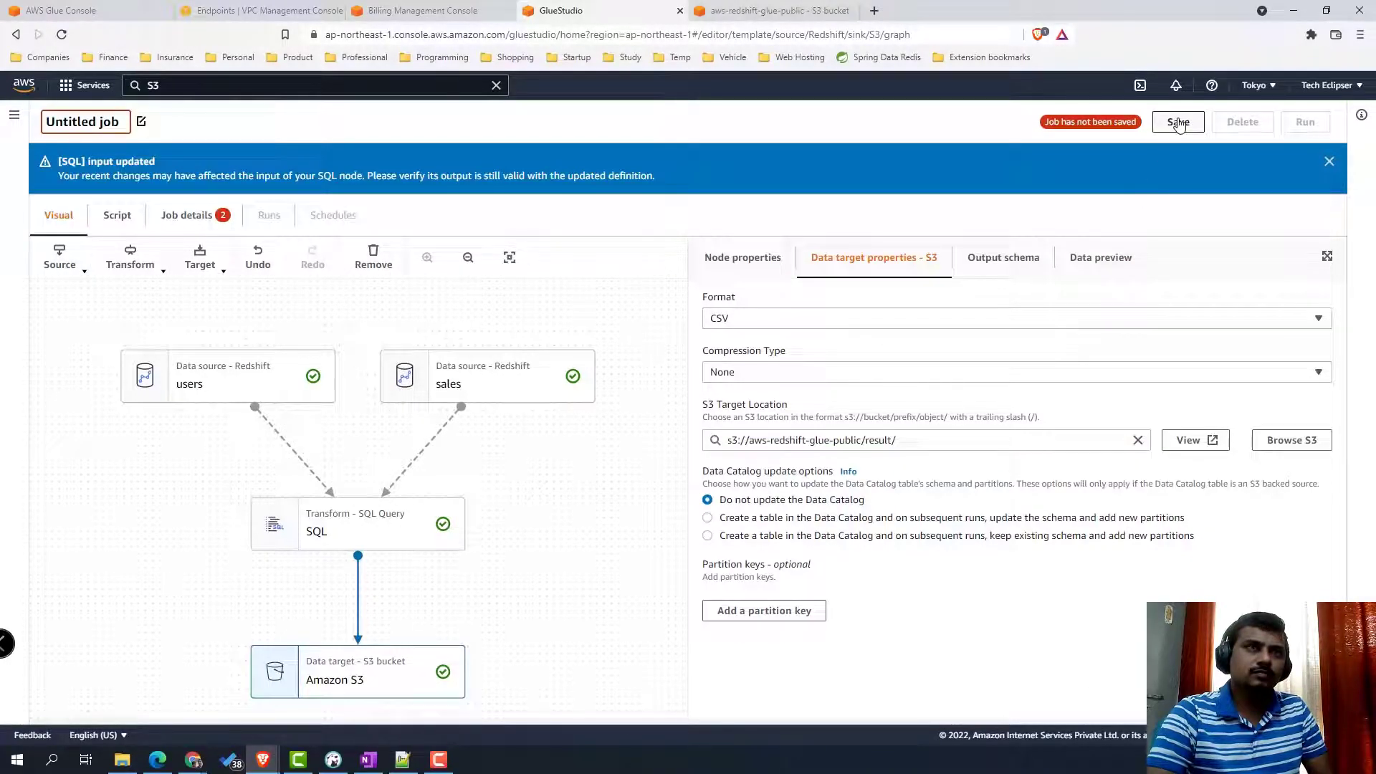
click(187, 215)
click(153, 338)
drag(90, 342, 27, 345)
text(AWS Glue Redshift Demo)
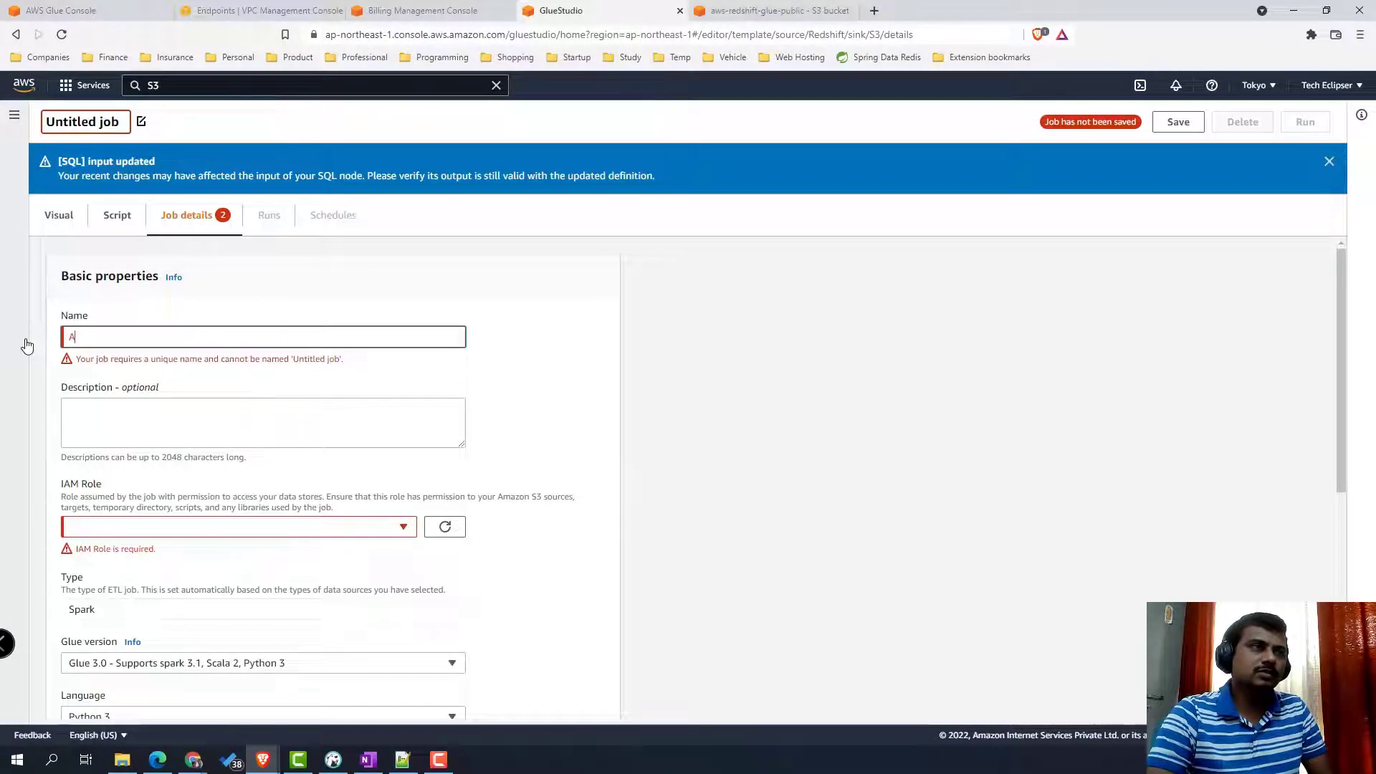
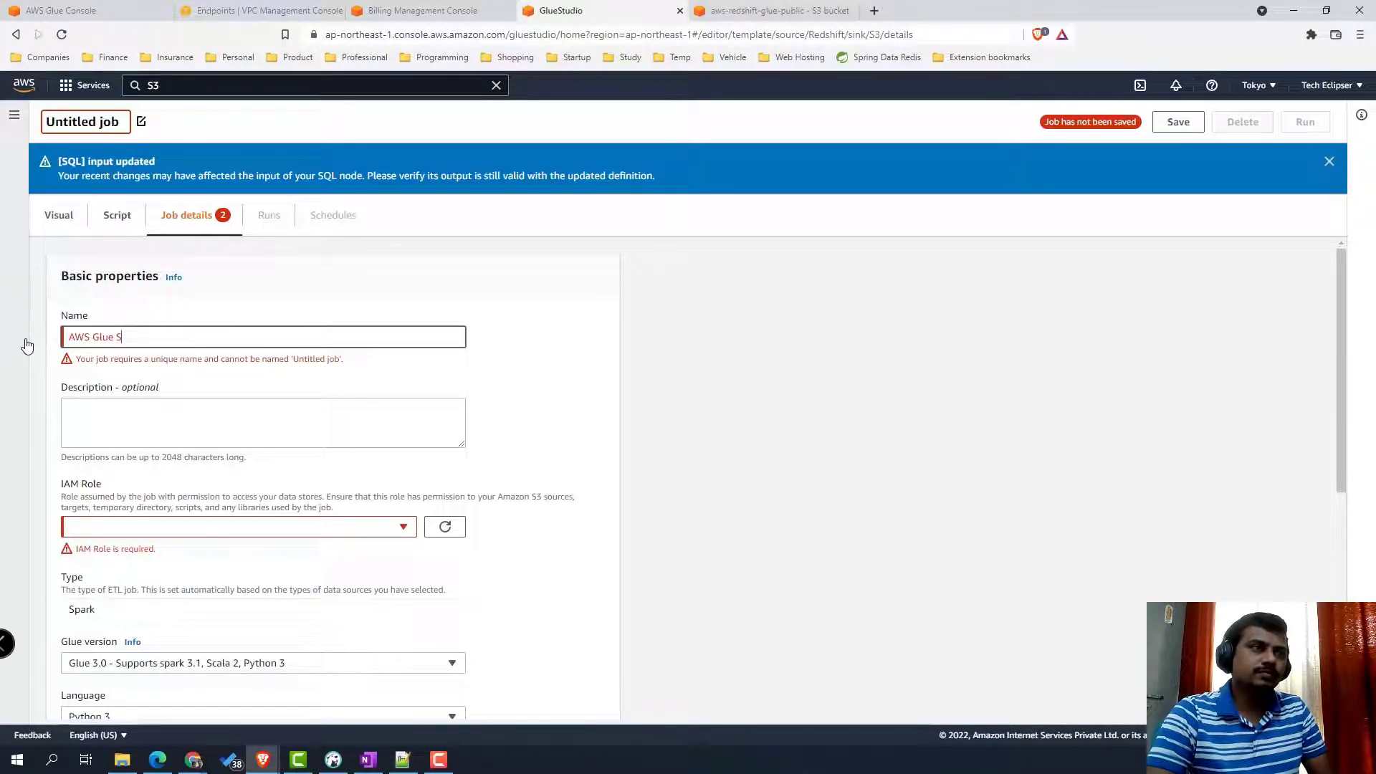
- Name the job AWS Glue Redshift Demo and assign MyDefaultGlueServiceRole as its IAM role
text(WS Glue Redshfit)
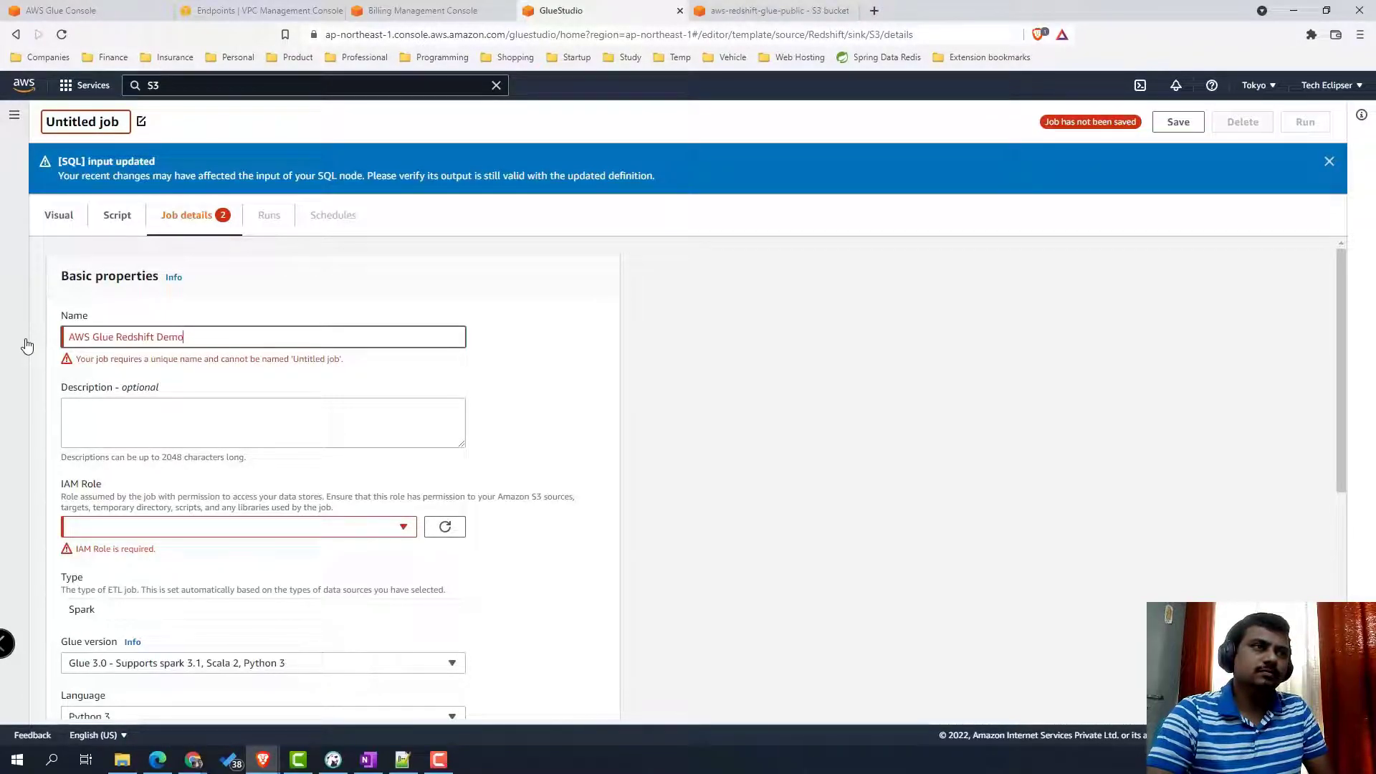
click(239, 534)
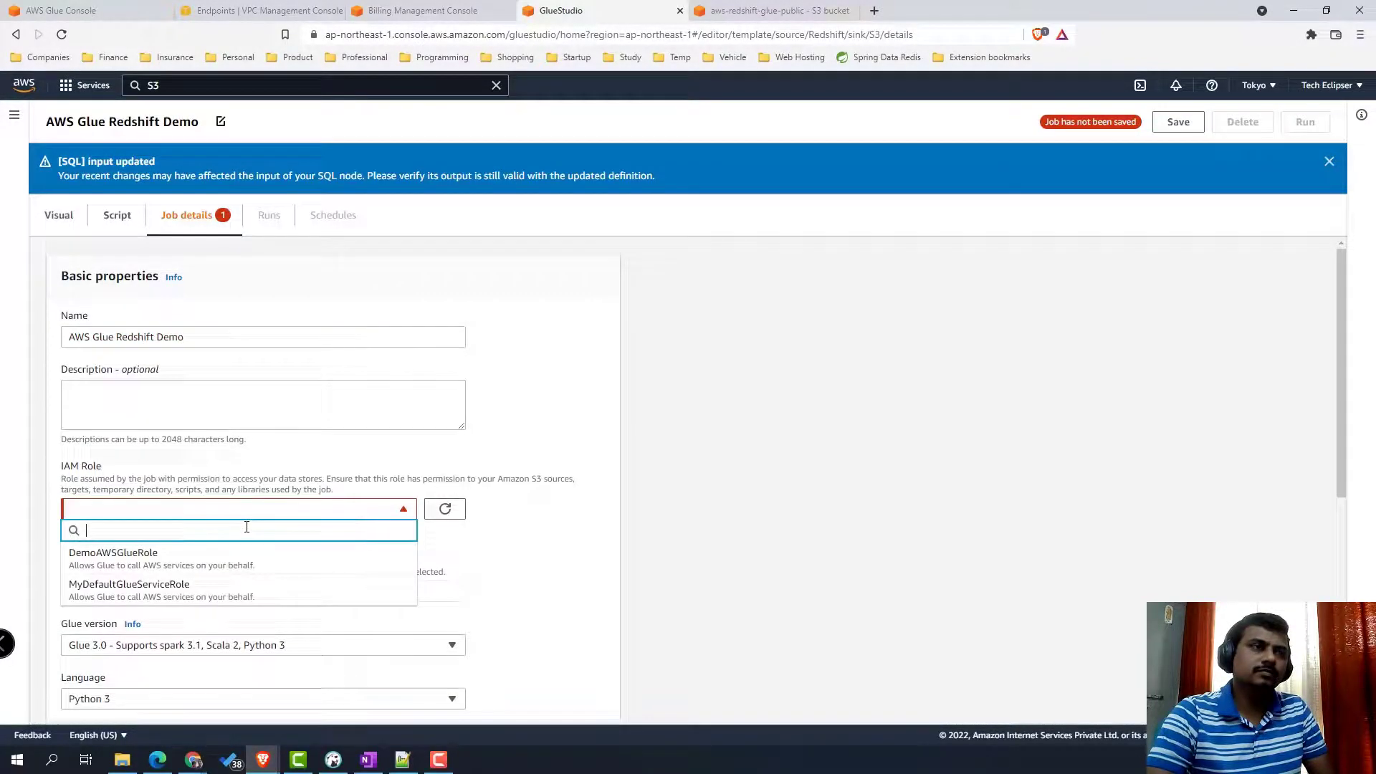
click(215, 584)
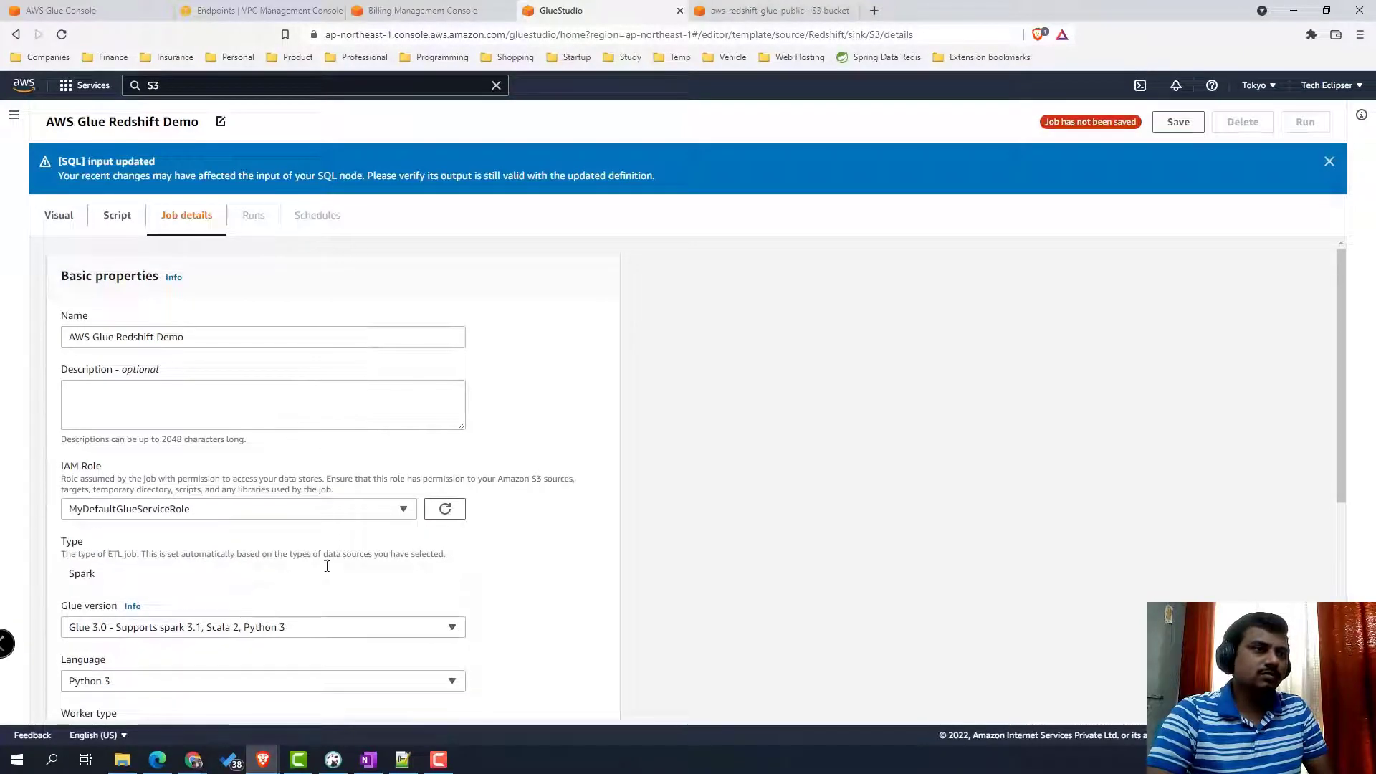
- Set requested workers to 2 and retries to 0, then save the job
scroll(391, 563, down, 1)
scroll(391, 562, down, 4)
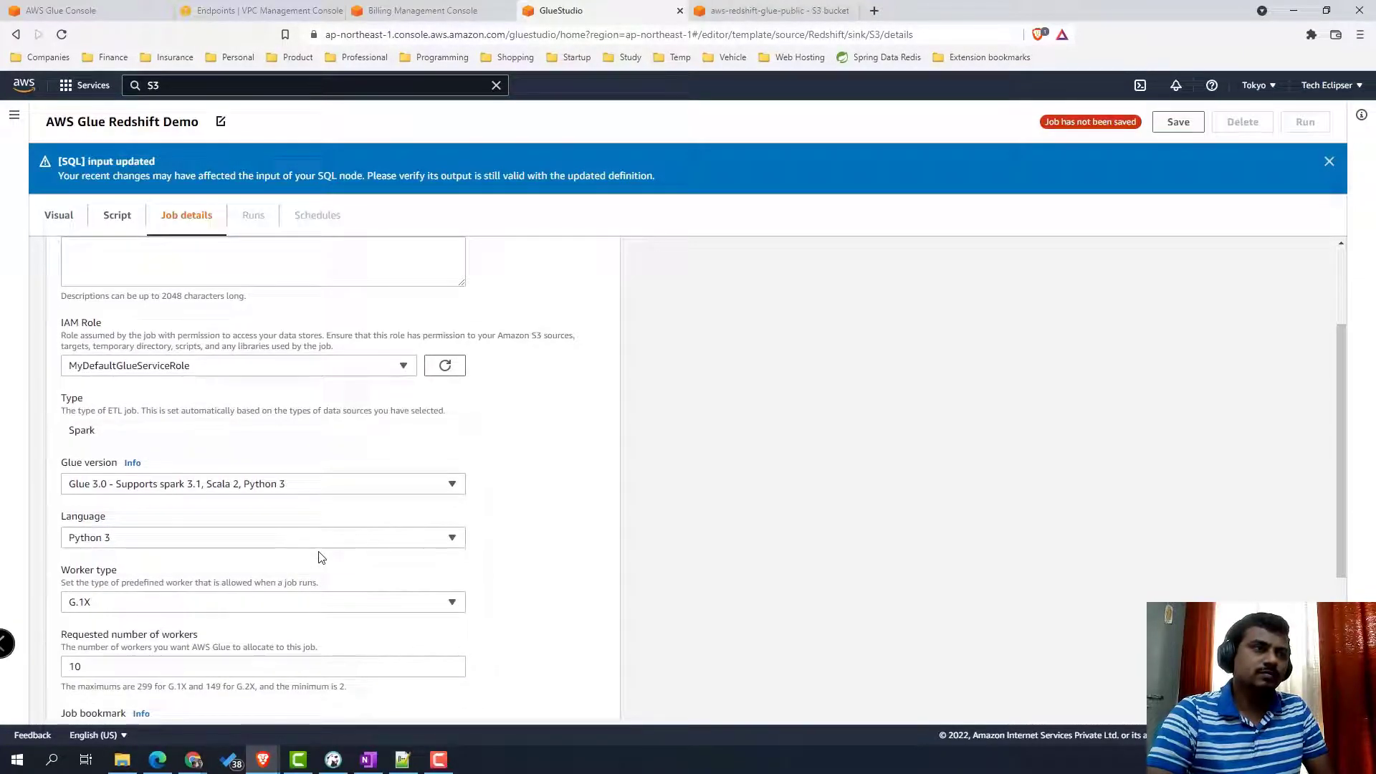
drag(313, 451, 21, 450)
text(2)
drag(179, 594, 63, 594)
text(0)
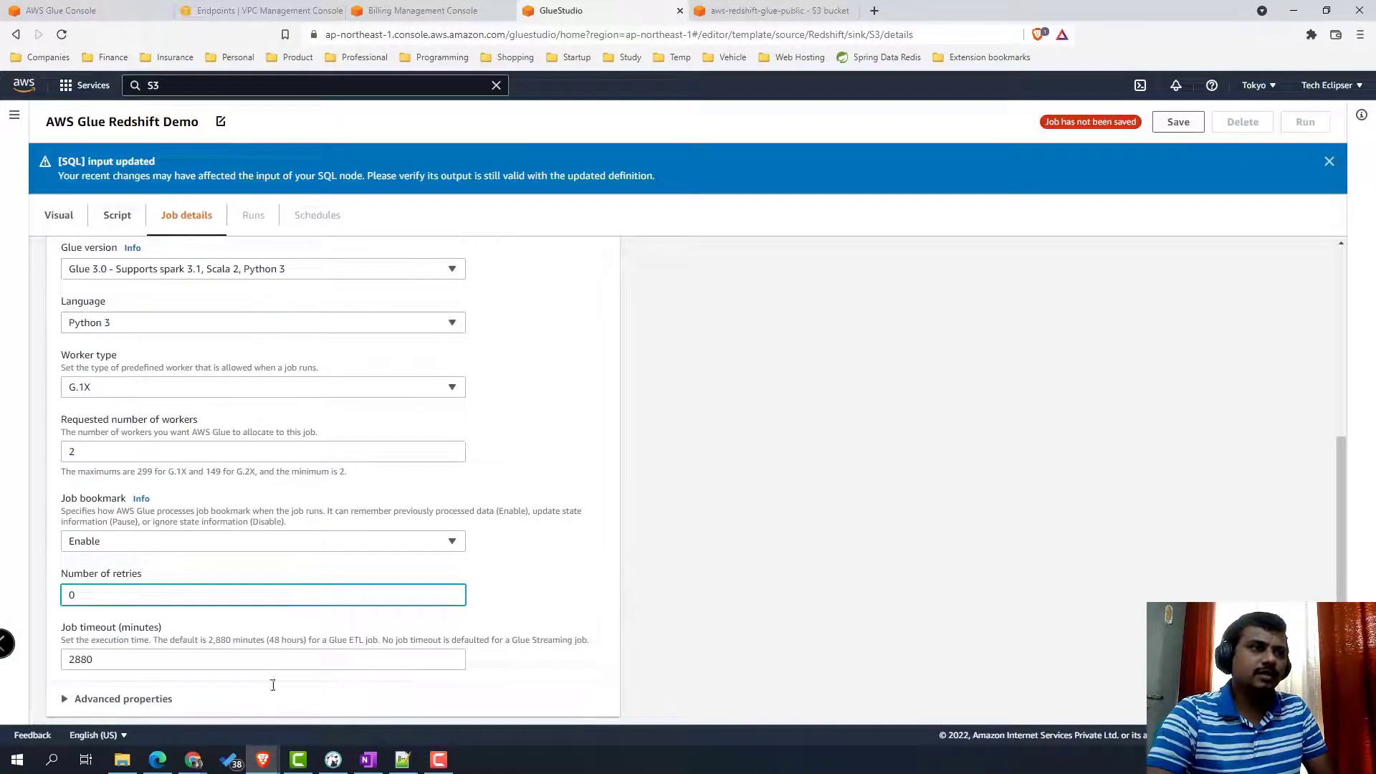
scroll(522, 596, down, 1)
scroll(628, 559, up, 2)
scroll(628, 559, up, 4)
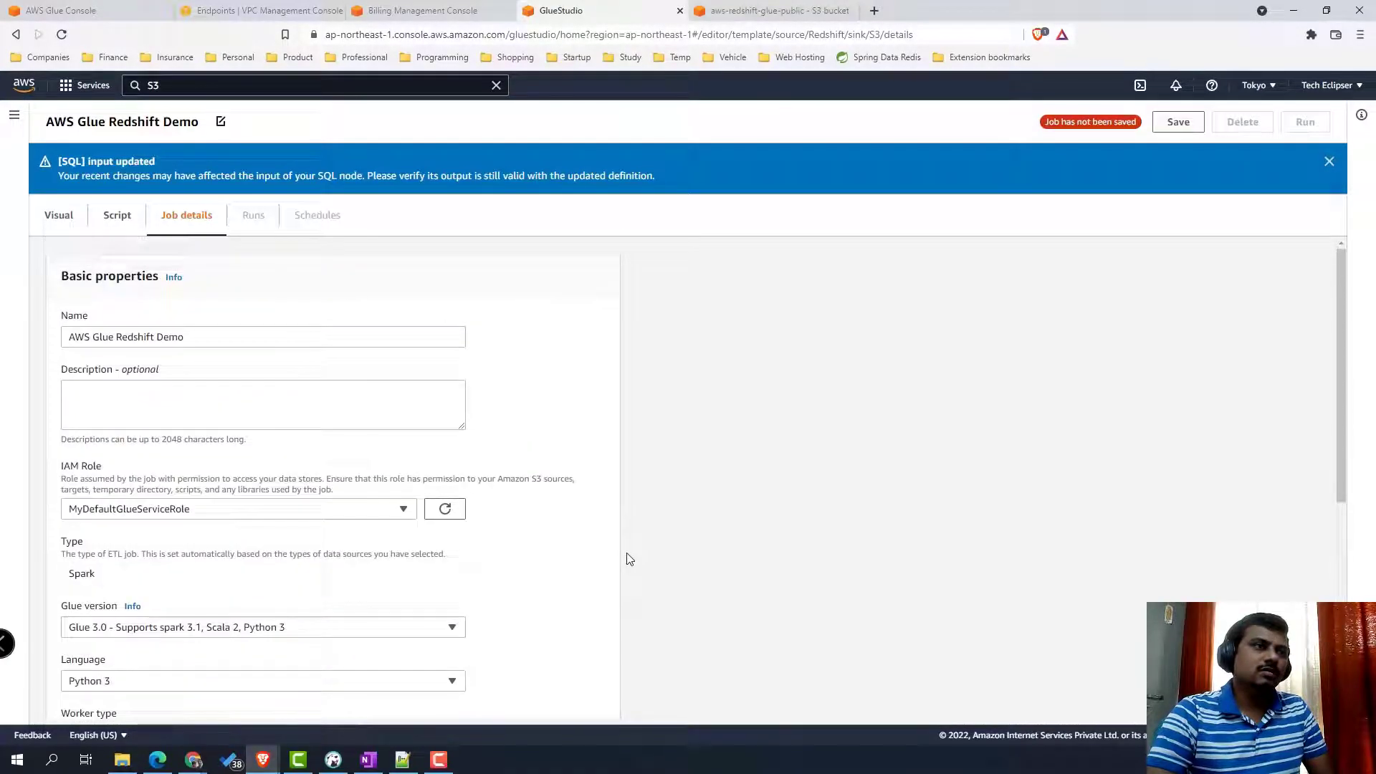
click(1178, 122)
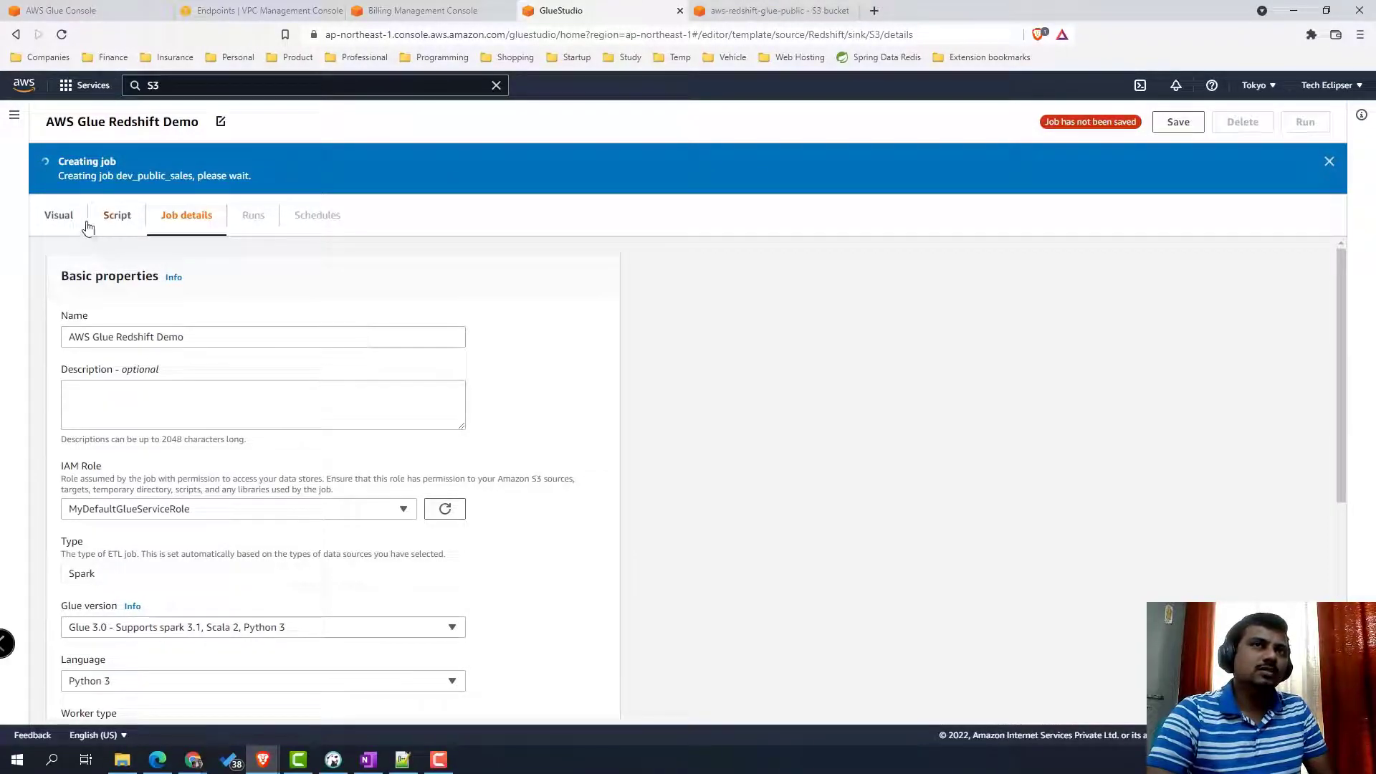
click(59, 216)
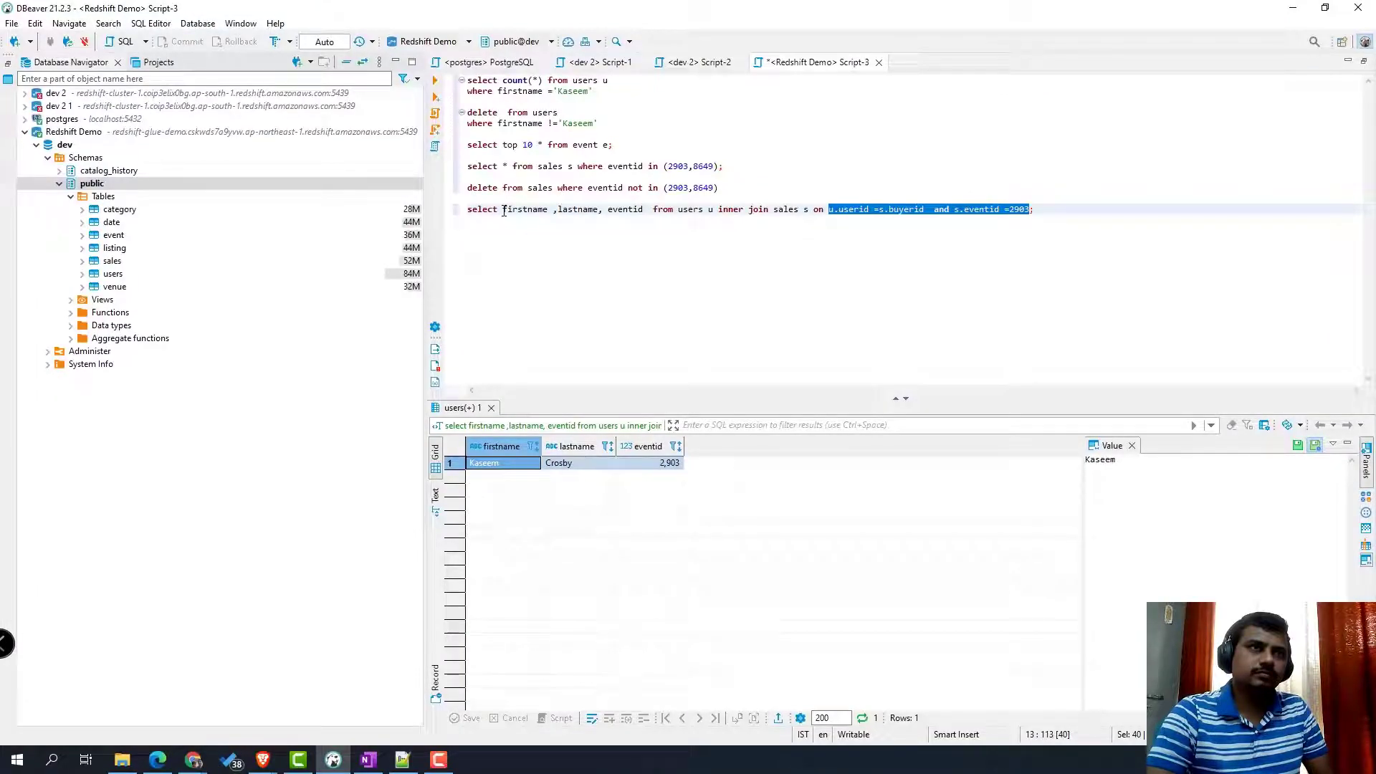
- Prefix the join query's columns as u.firstname, u.lastname and s.eventid
drag(504, 211, 643, 210)
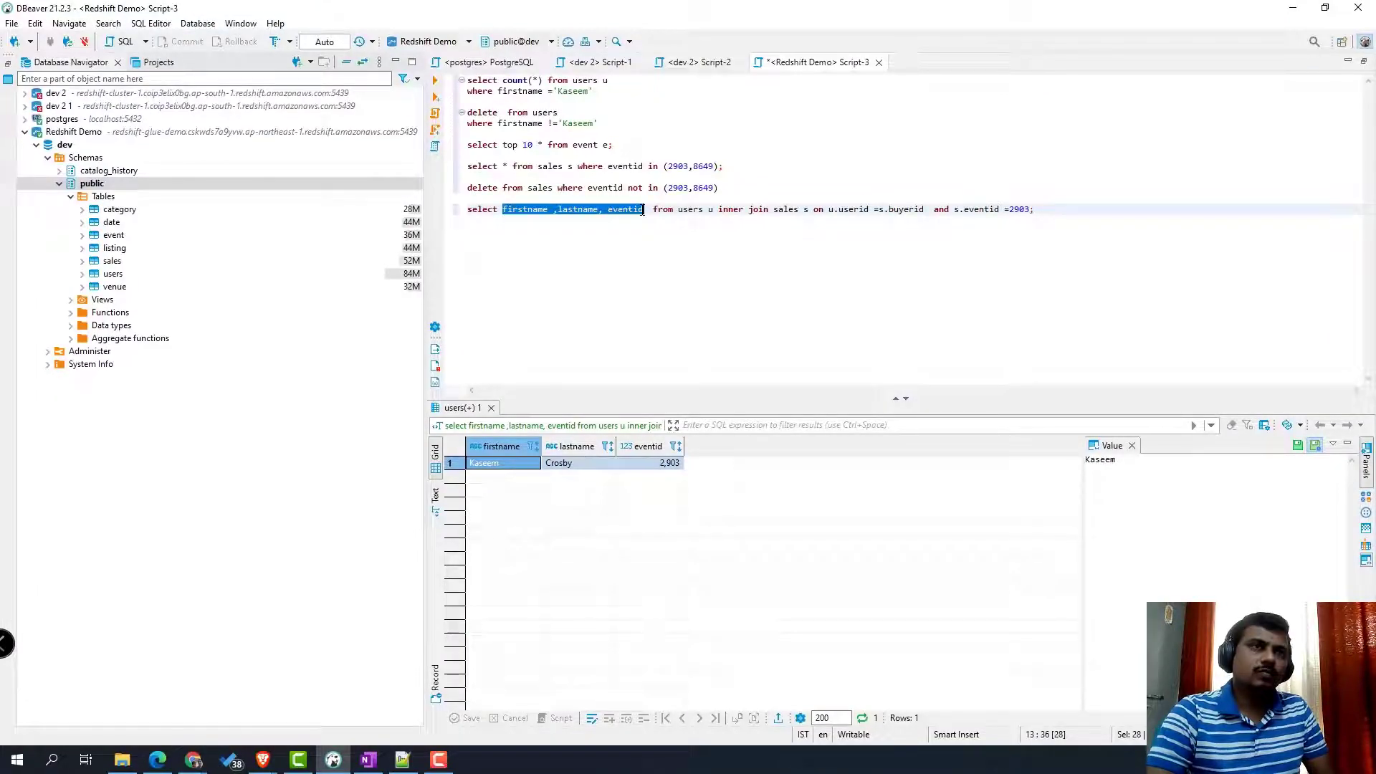
click(720, 212)
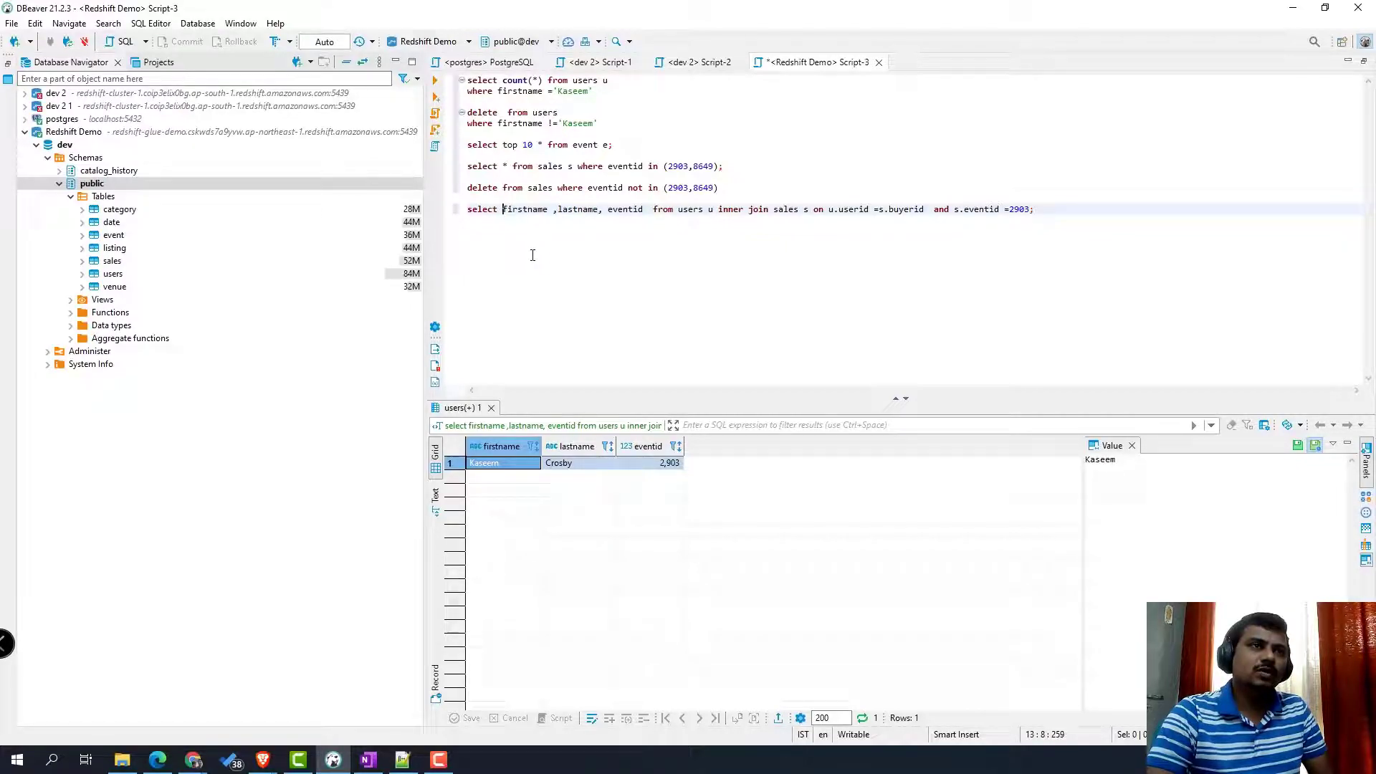
text(u)
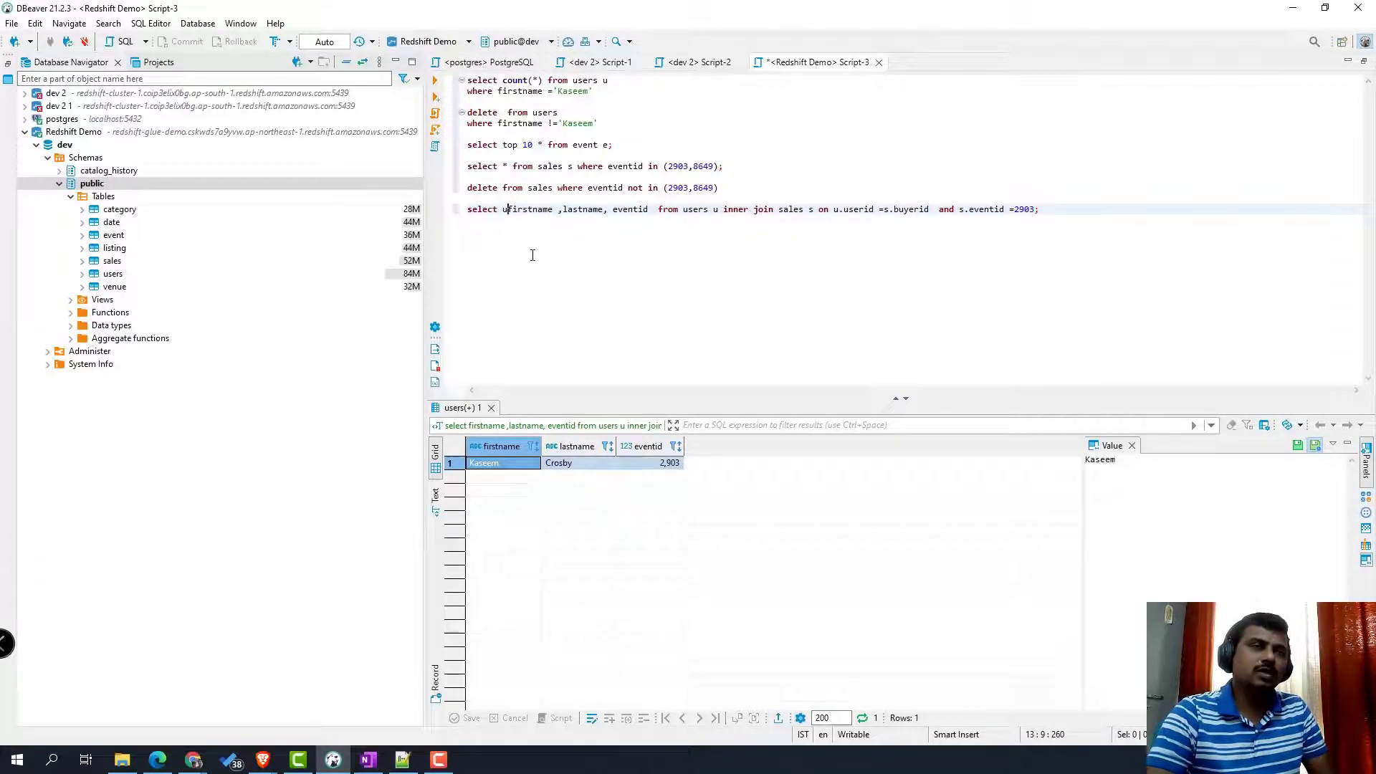
text(.)
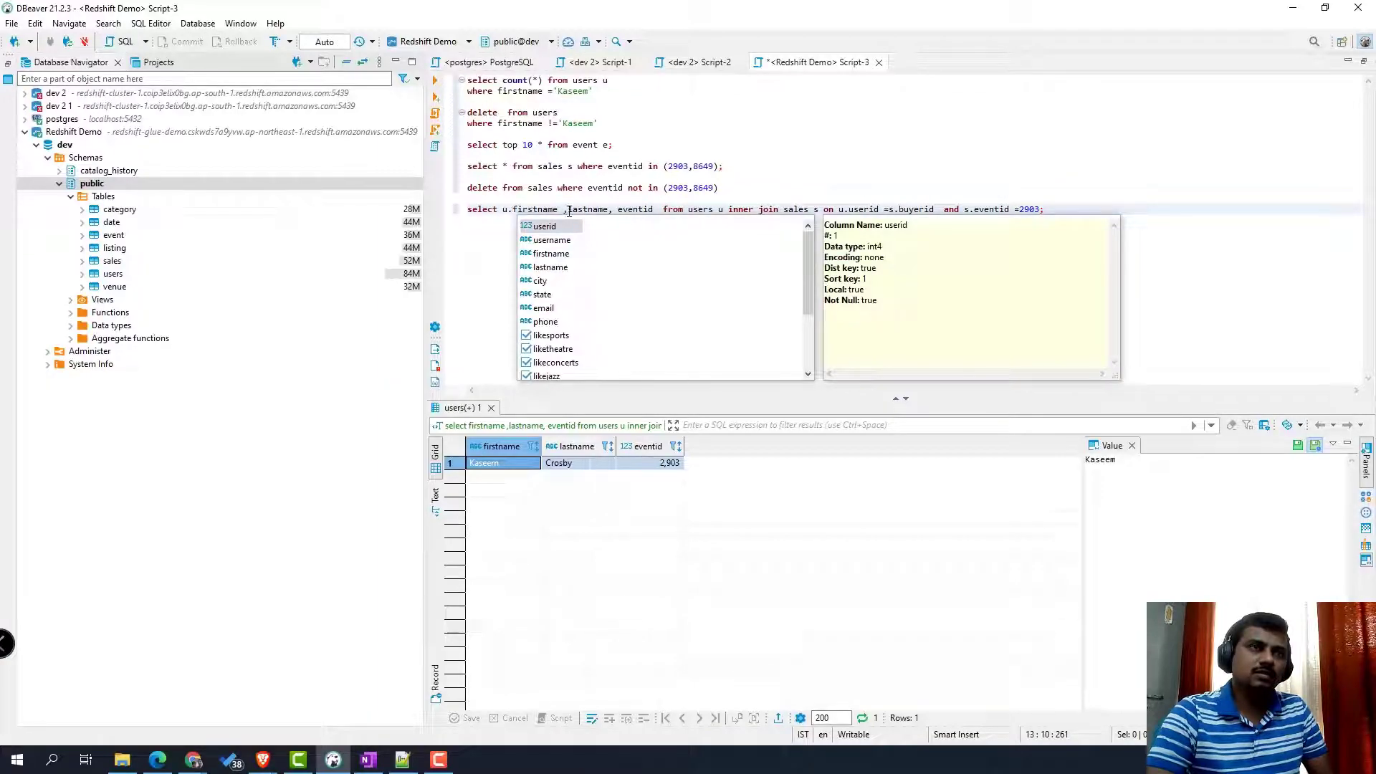
click(568, 212)
text(u.)
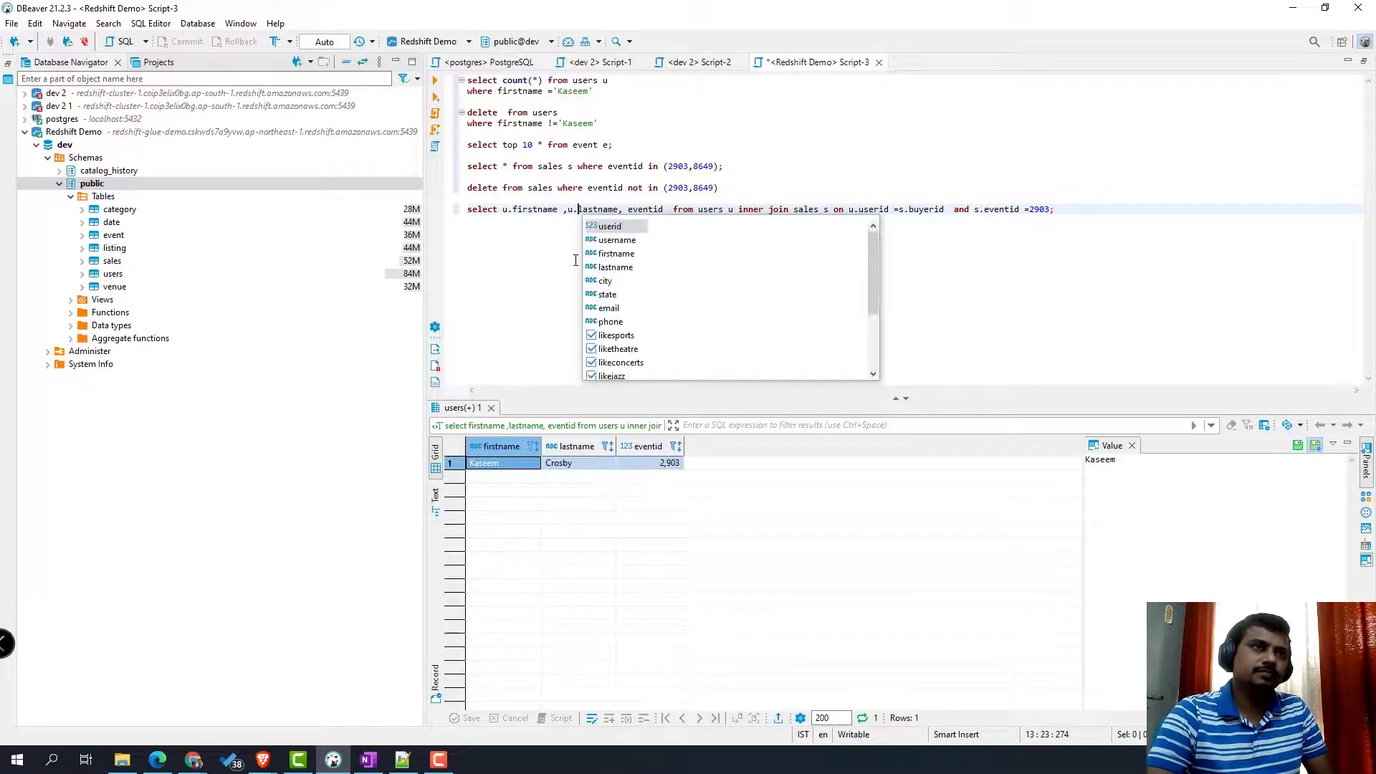
key(Left)
key(Left)
key(Left)
click(628, 211)
text(s.)
click(601, 246)
- Rerun the edited join query and copy its prefixed column list for Glue Studio
drag(1110, 208, 467, 210)
key(ctrl+Return)
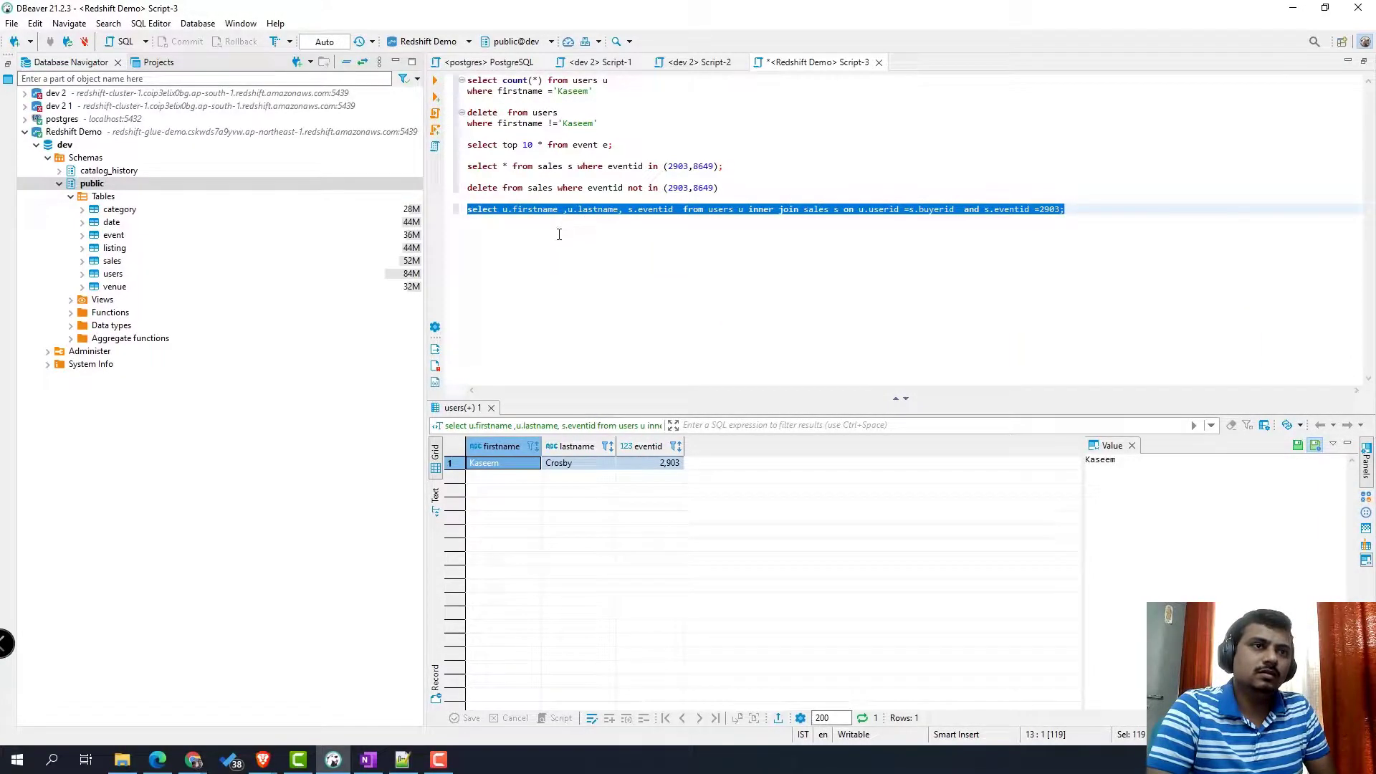
click(502, 209)
drag(503, 209, 680, 211)
key(ctrl+c)
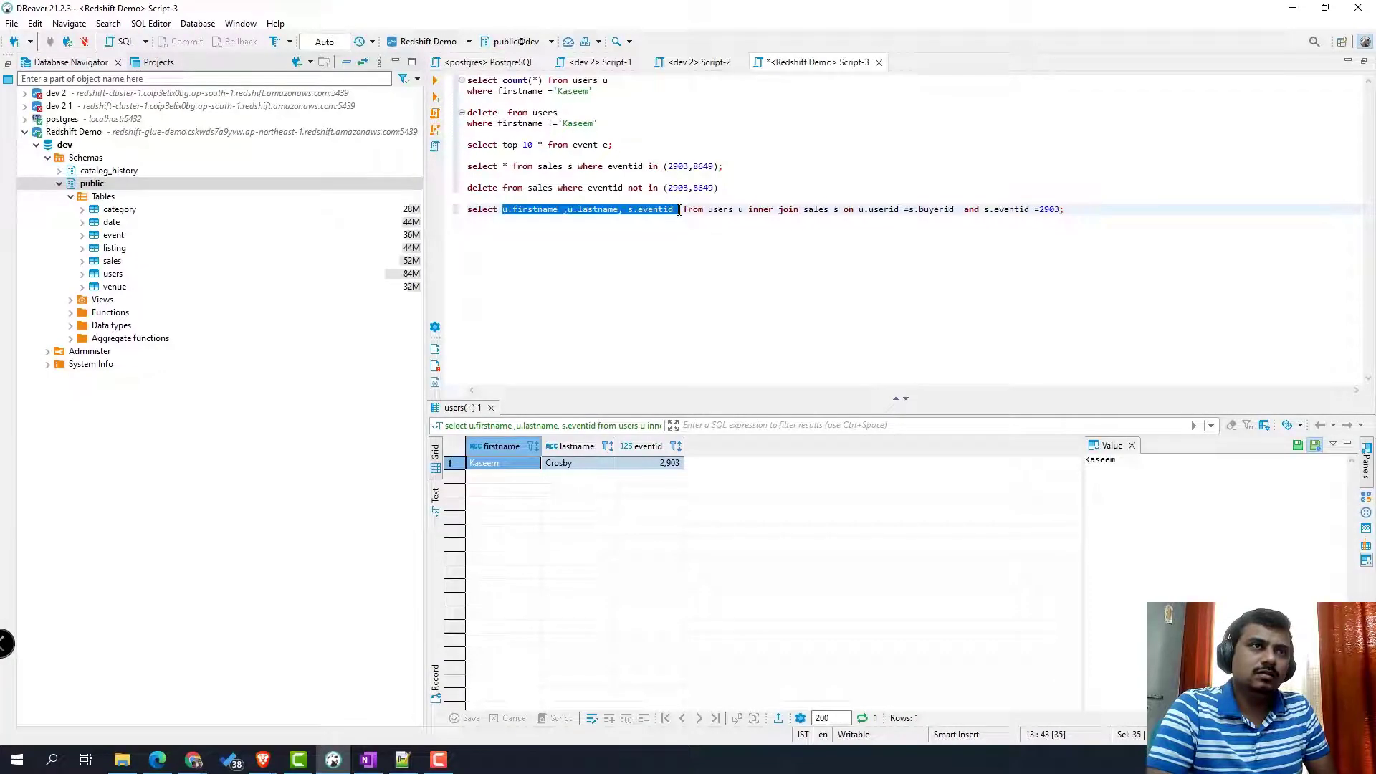
click(333, 760)
click(764, 484)
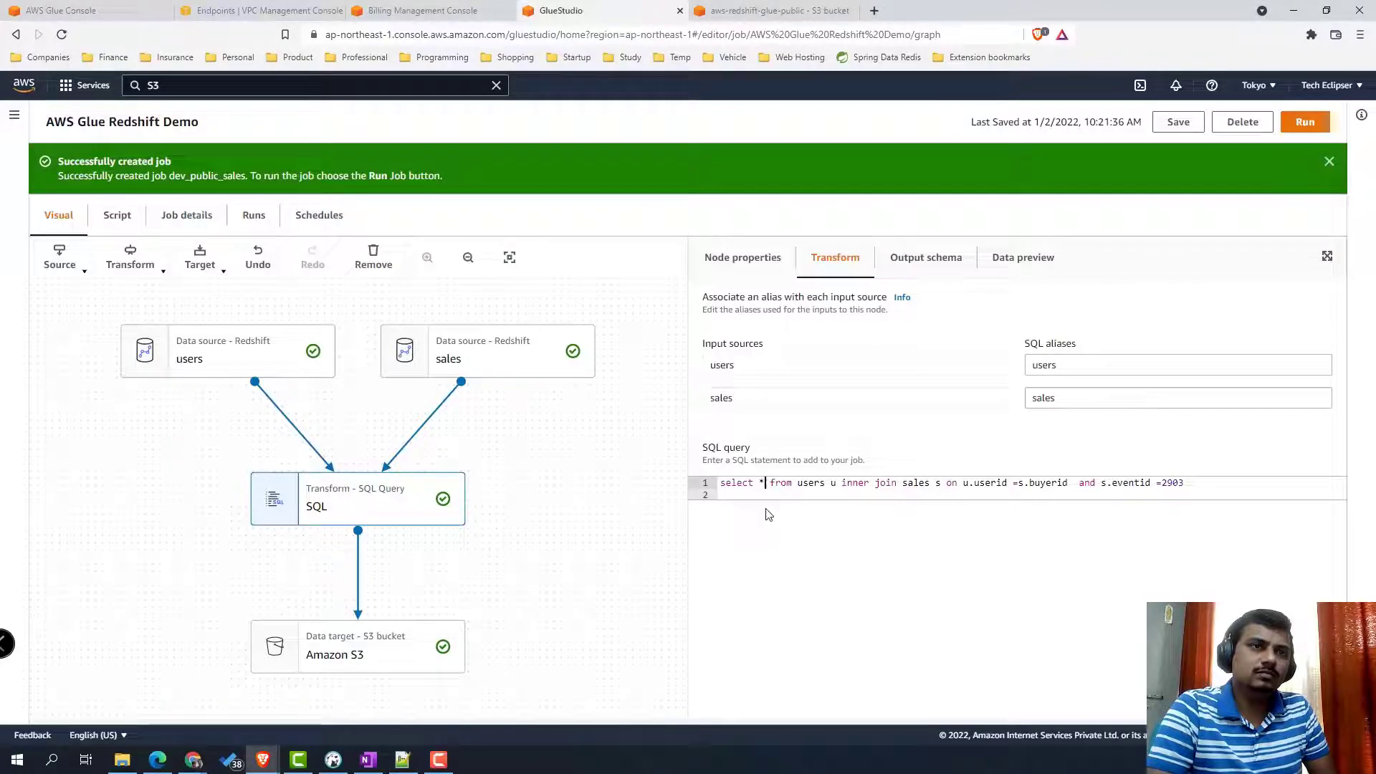
- Replace * in the SQL transform with the copied column list, save, and run the job
key(BackSpace)
key(ctrl+v)
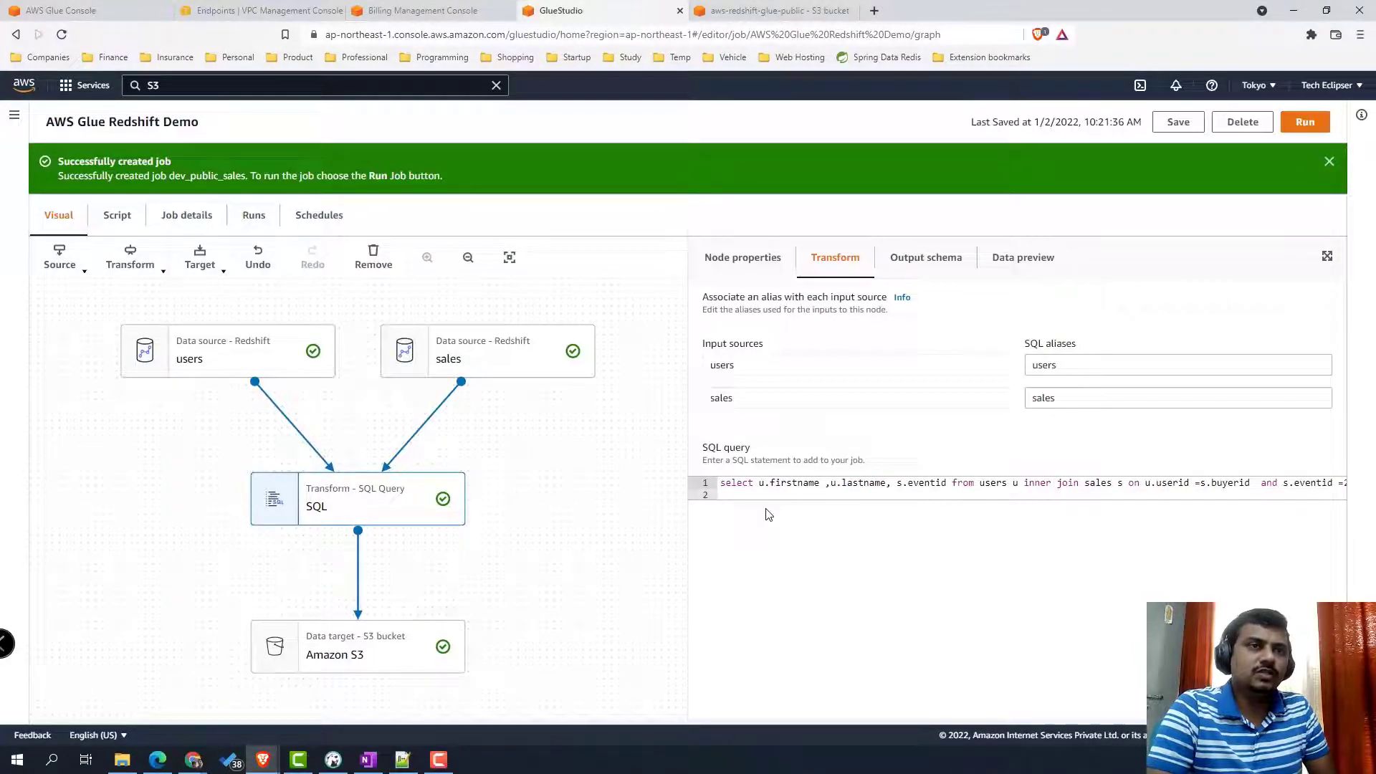
click(1178, 123)
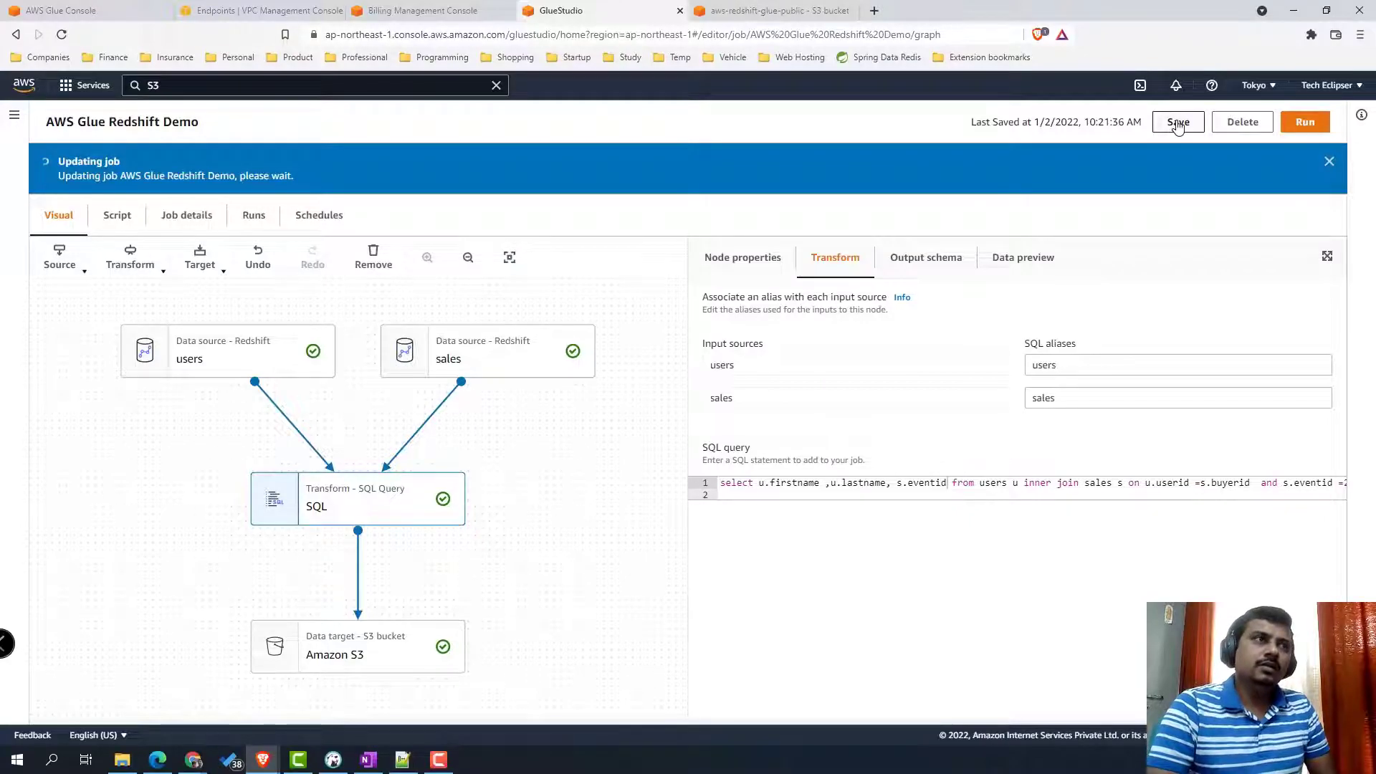
click(1316, 129)
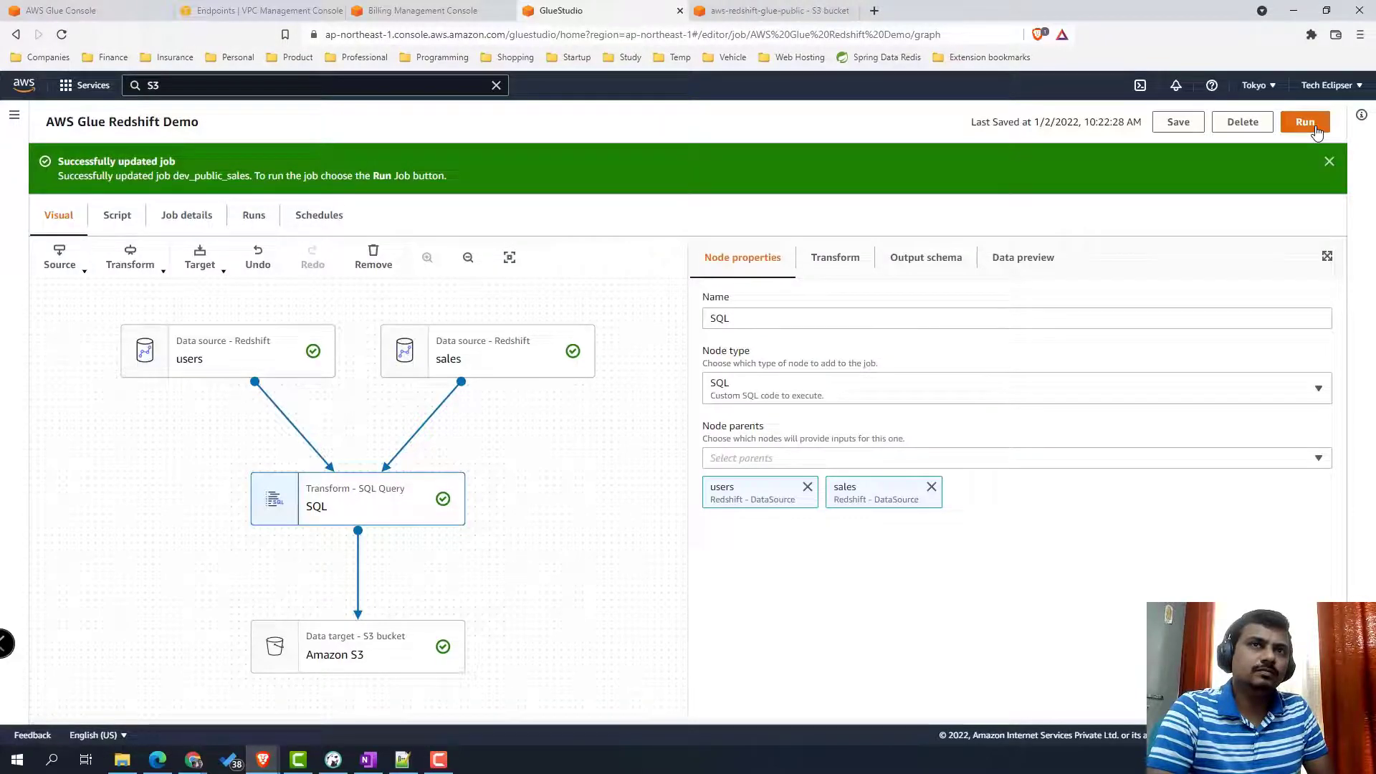
- Open the Glue Studio Monitoring page in a new tab
click(13, 114)
right_click(55, 212)
click(107, 219)
- Check the failed run in Monitoring, then reopen the AWS Glue Redshift Demo job from Jobs
click(920, 13)
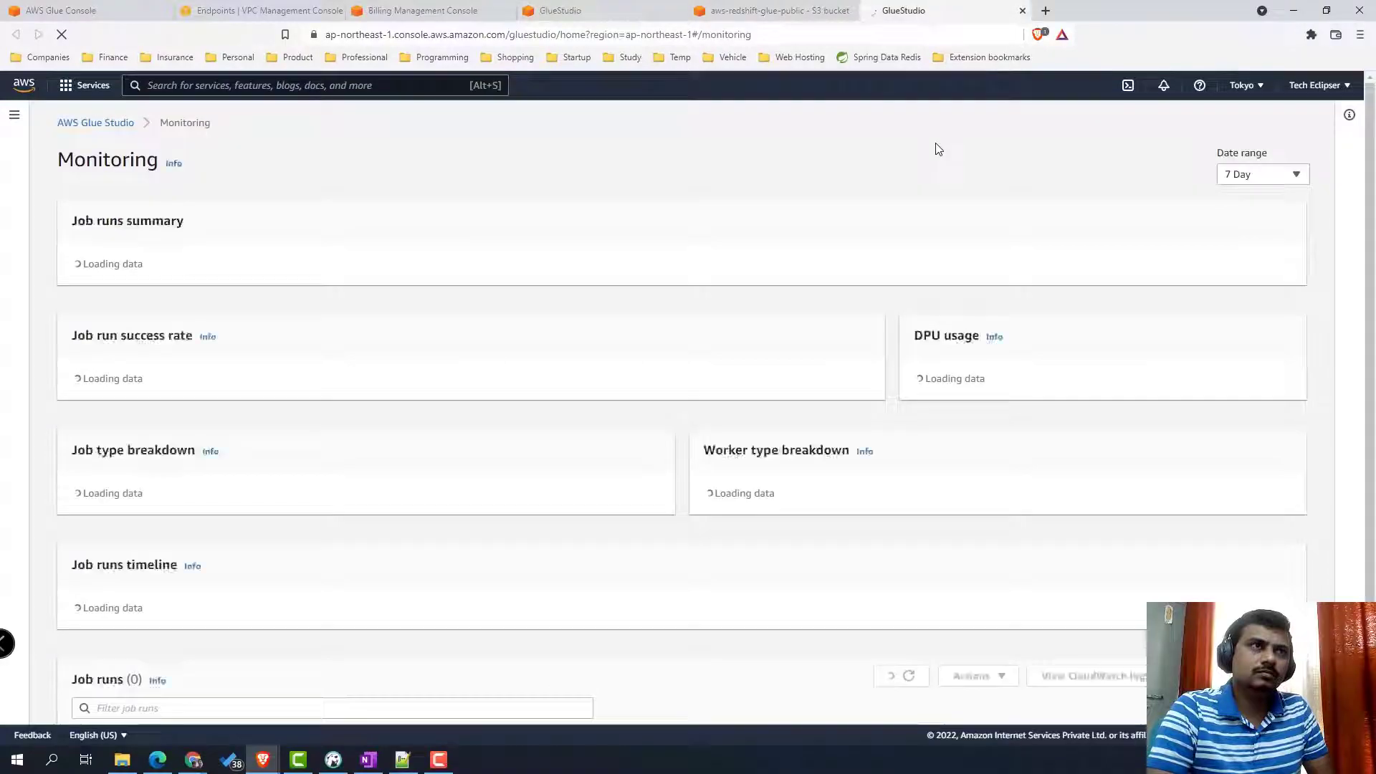
scroll(590, 700, down, 8)
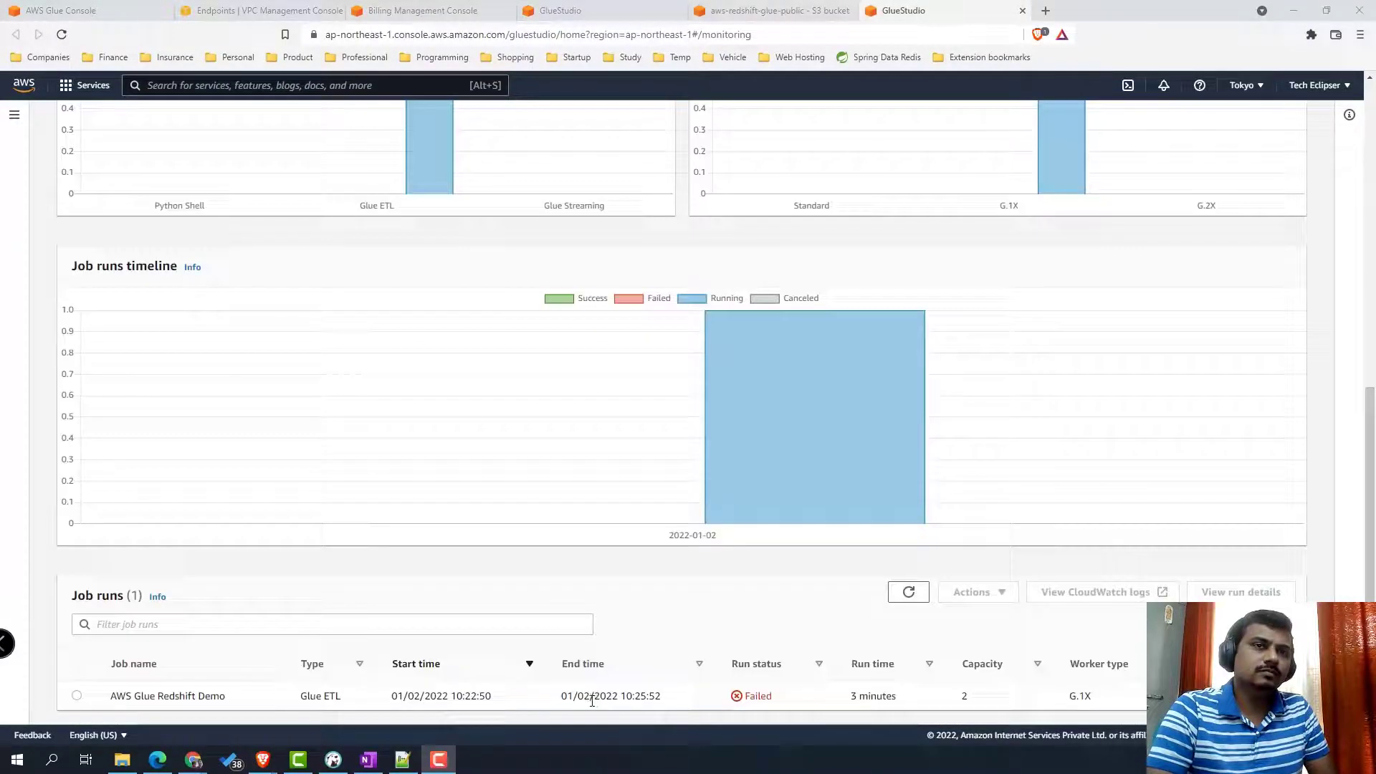
click(77, 695)
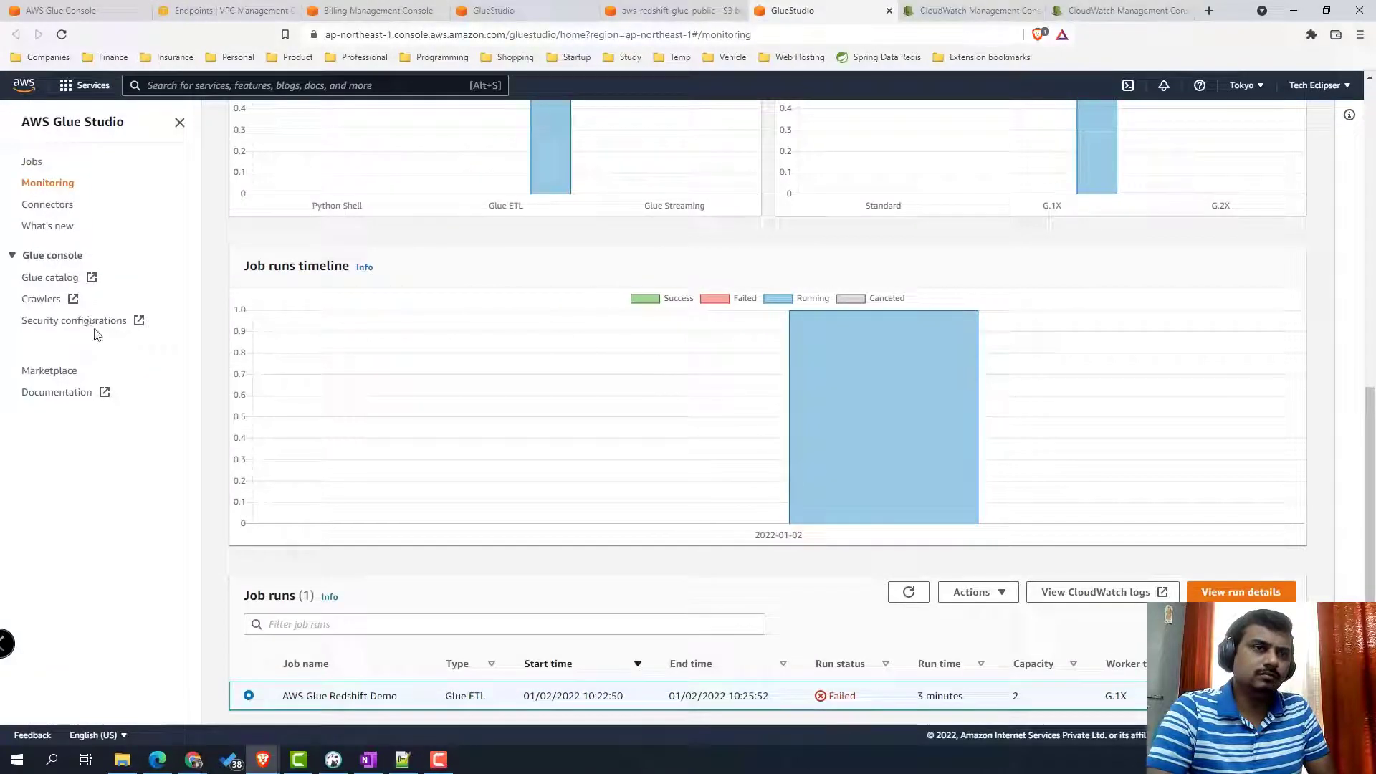
click(25, 164)
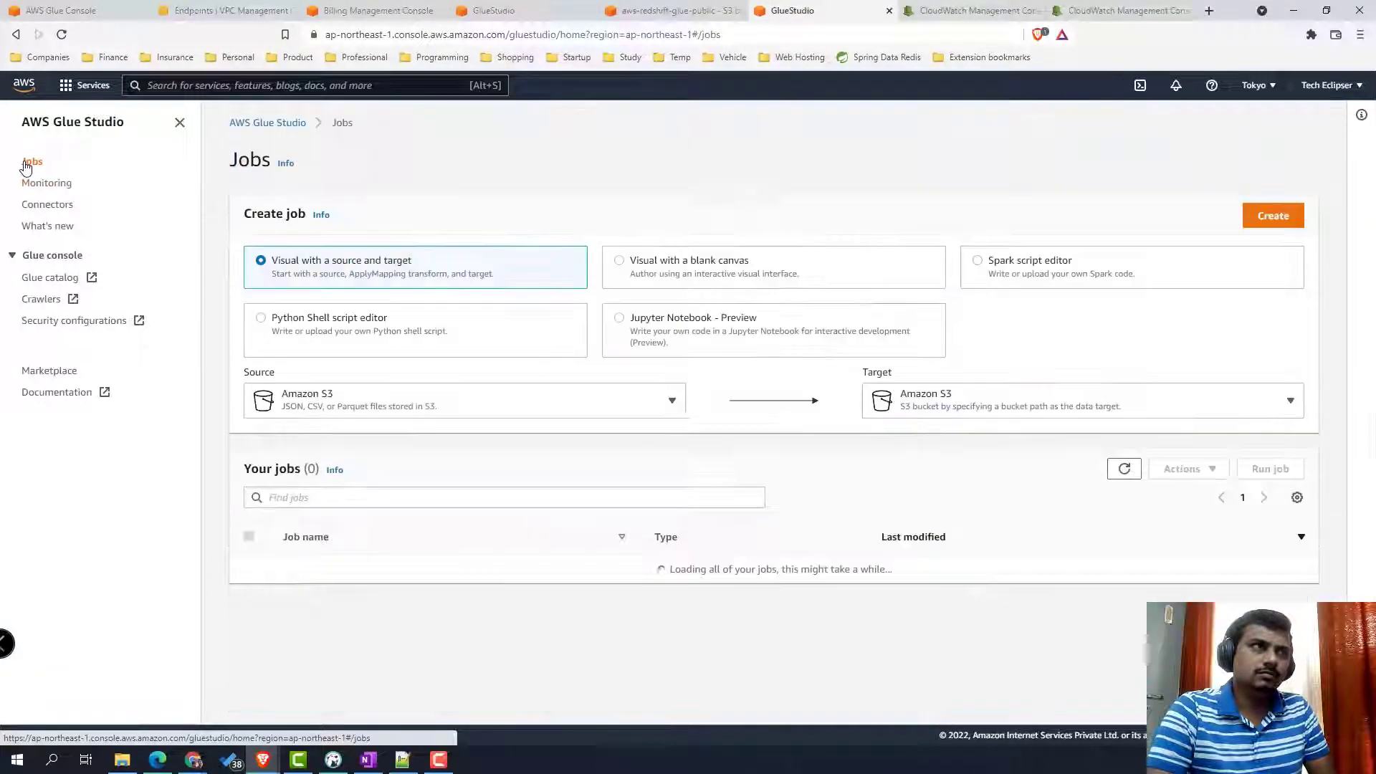
click(248, 570)
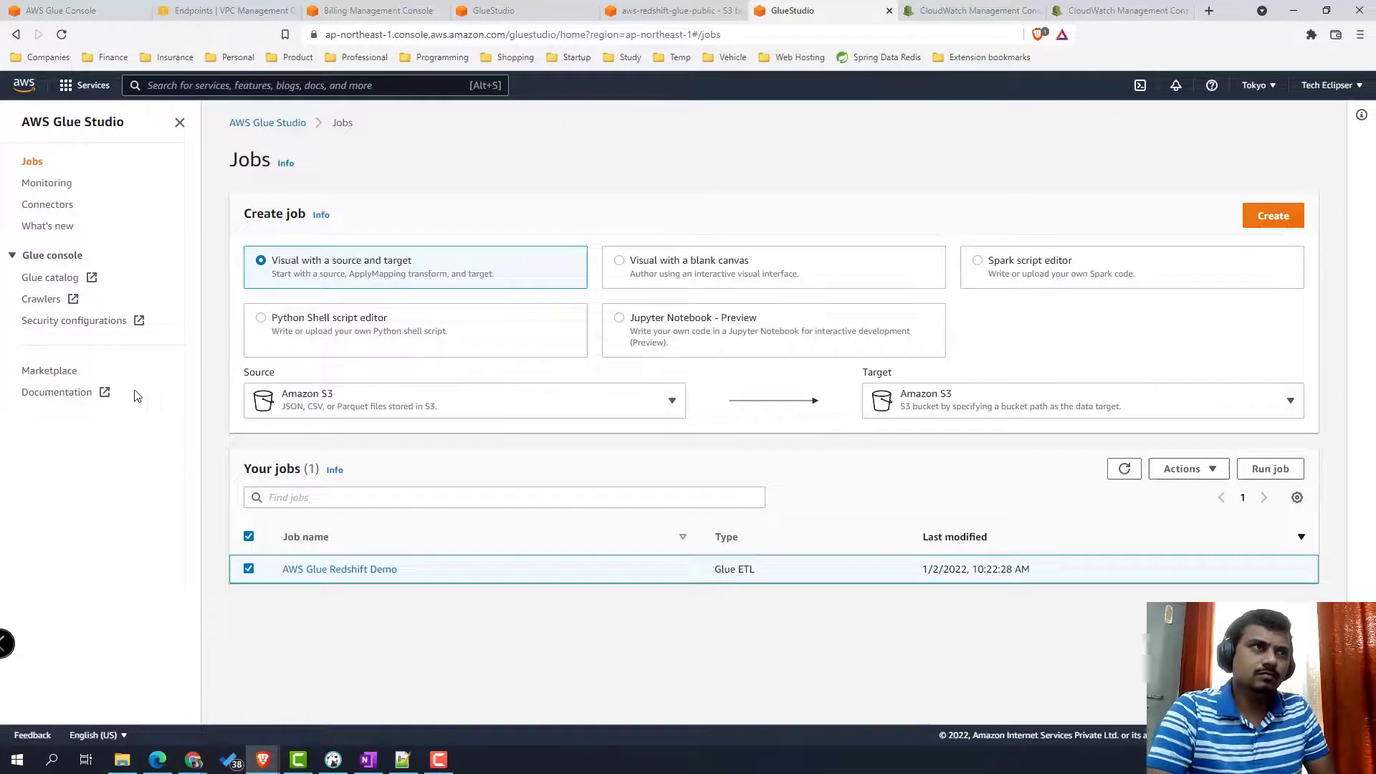
click(337, 572)
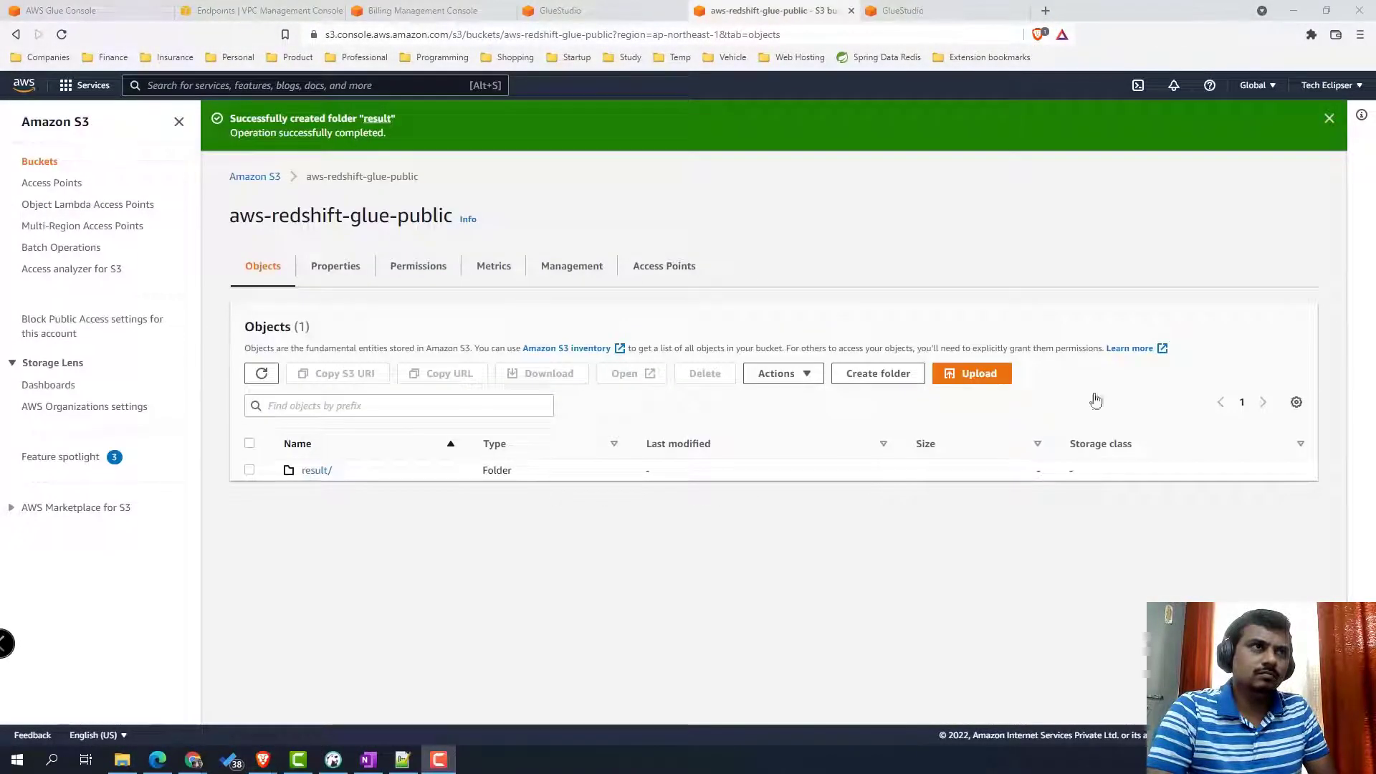
- Create a temp_result folder in aws-redshift-glue-public and return to the job editor
click(879, 375)
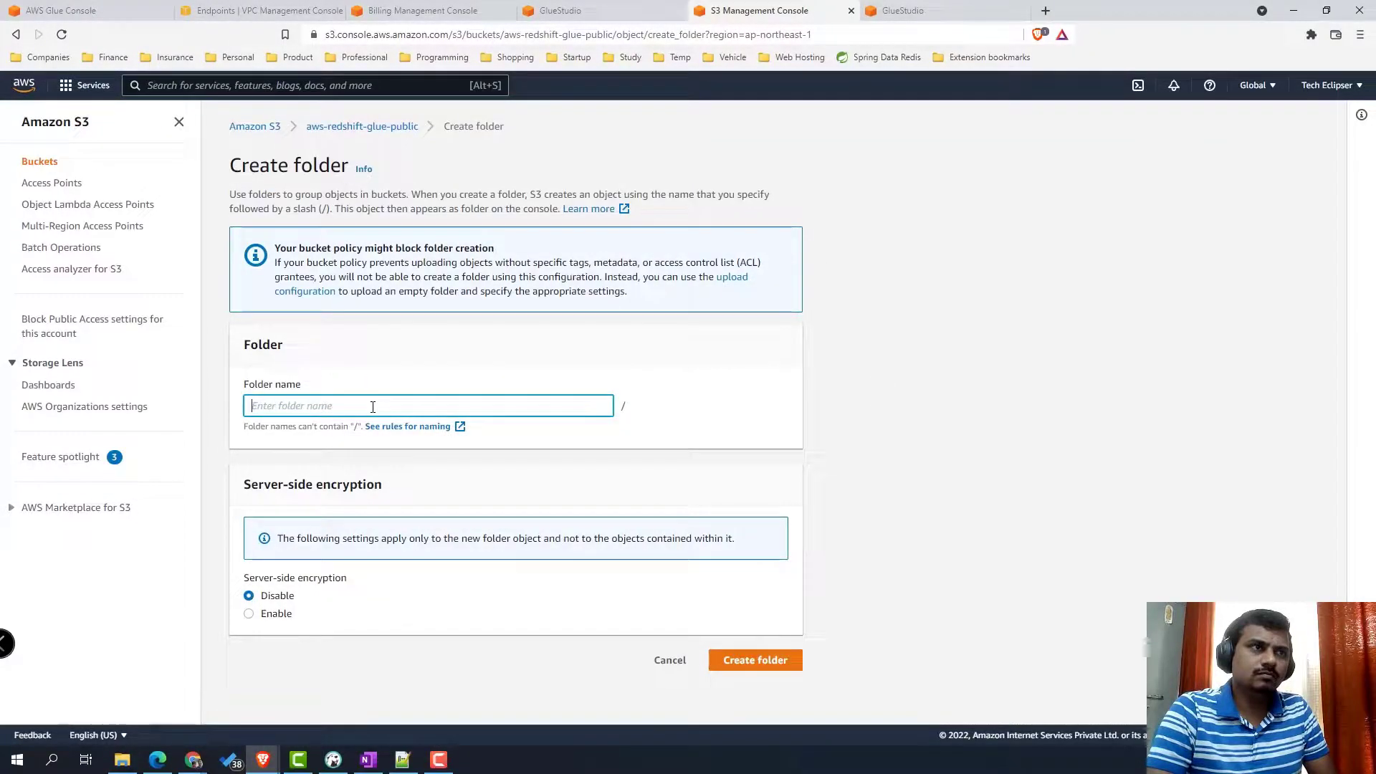
text(tem)
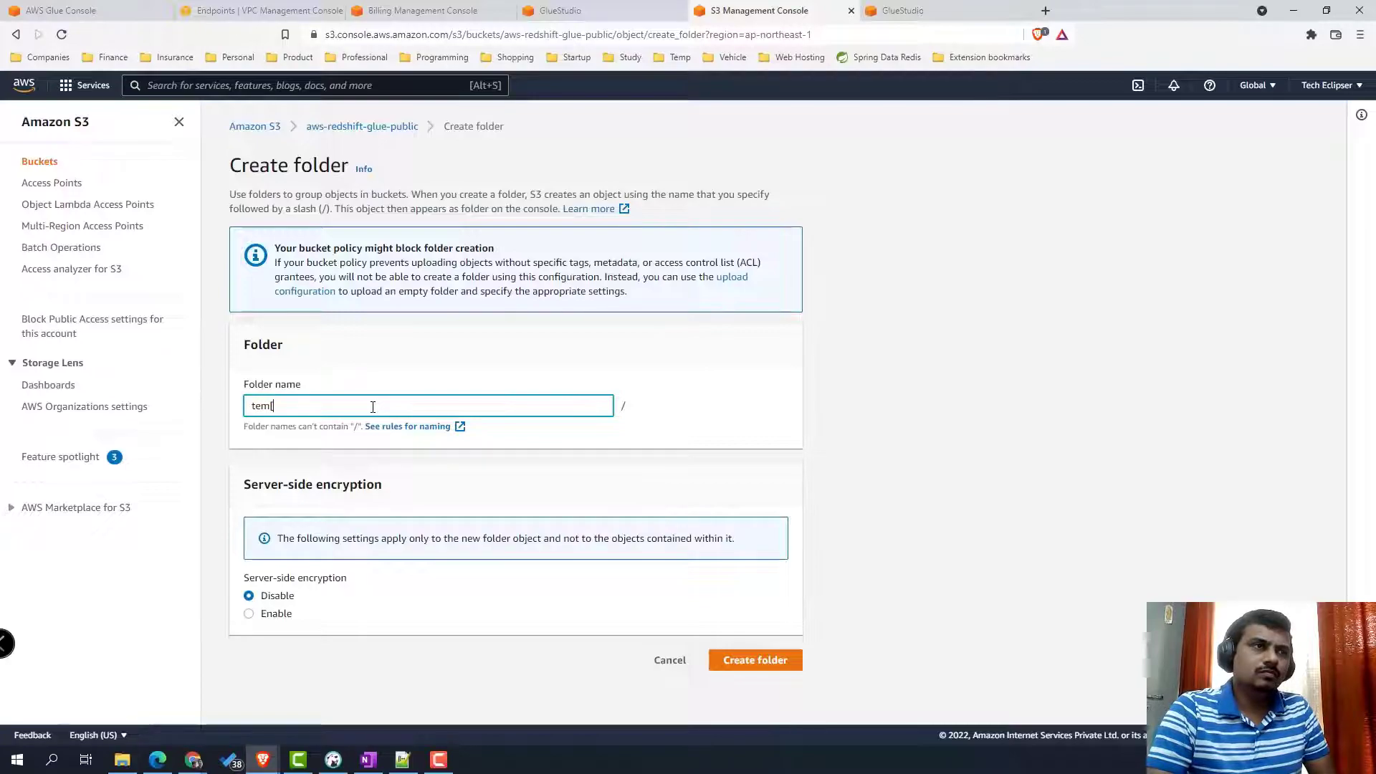
text(p_result)
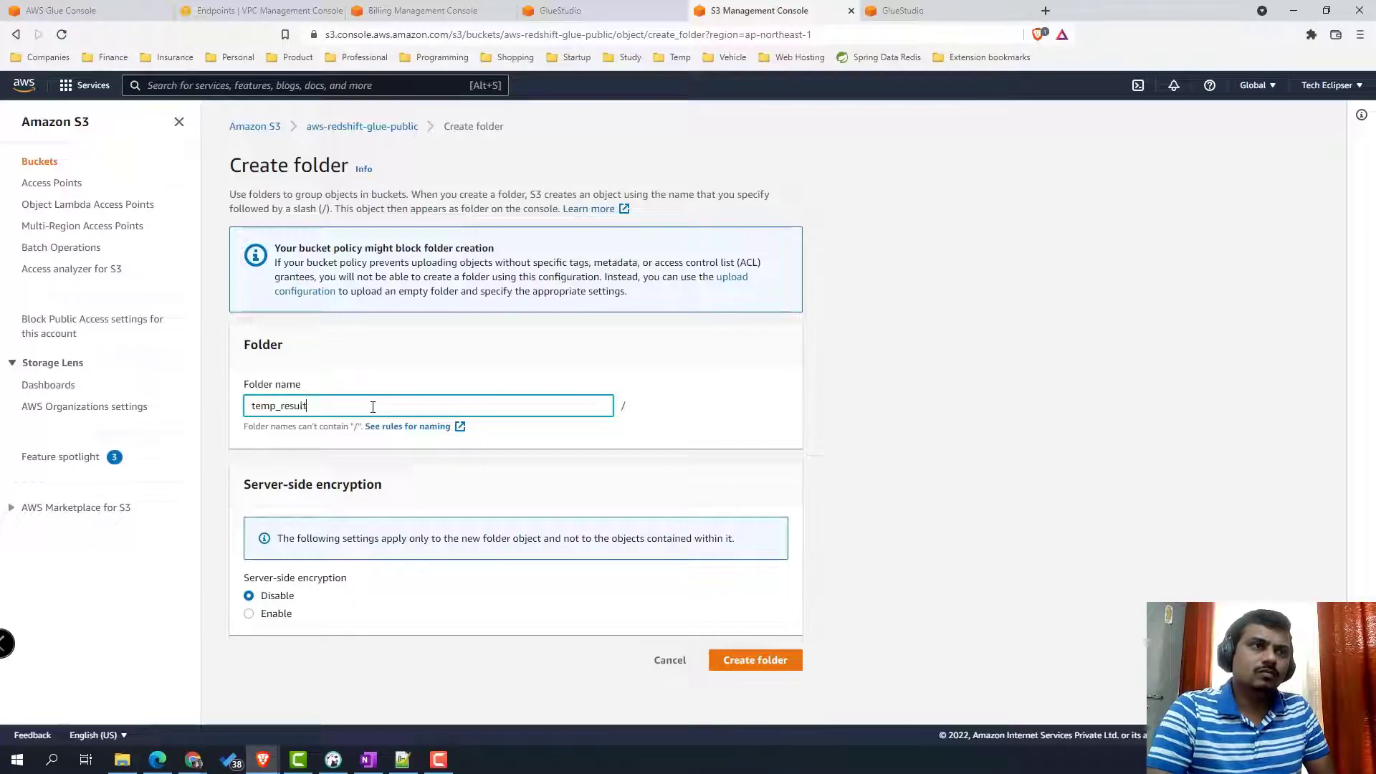
click(771, 660)
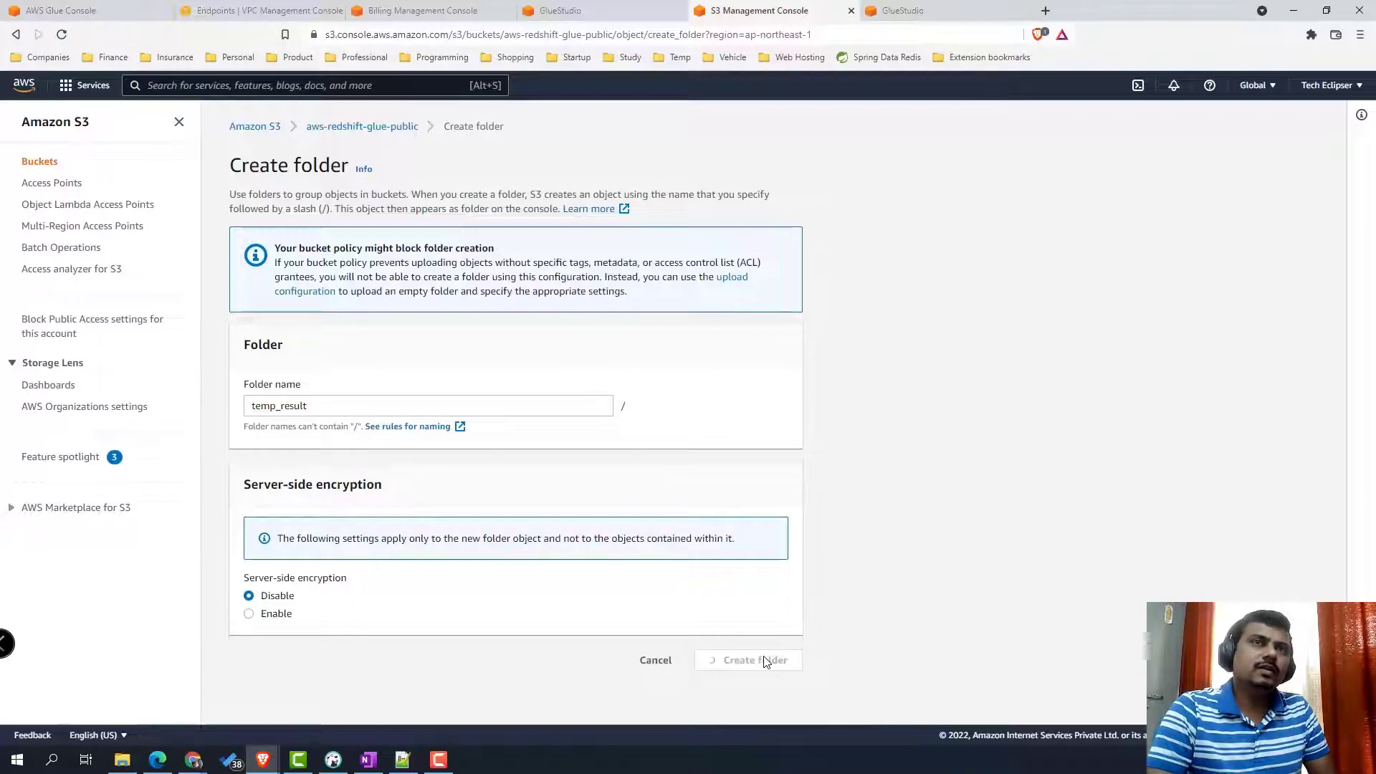
click(335, 492)
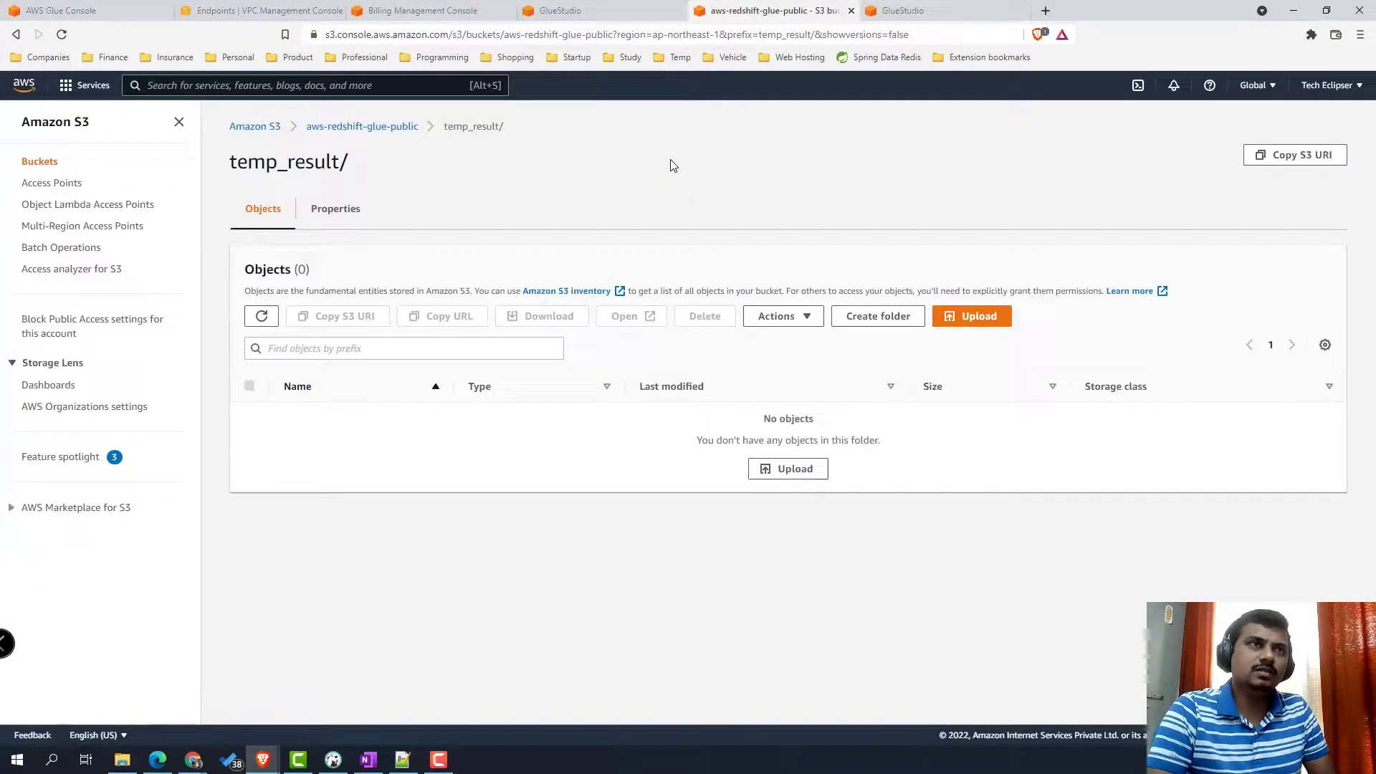
click(567, 10)
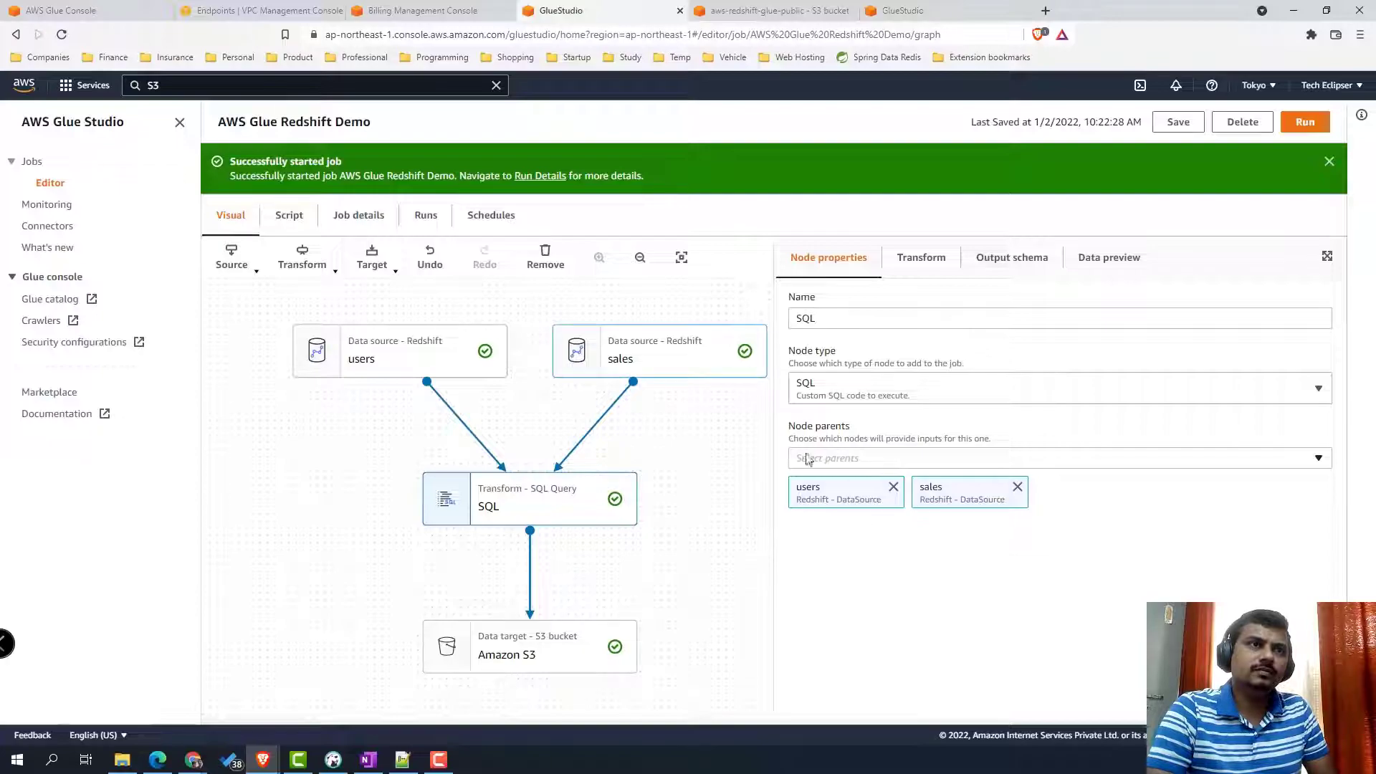
- Set the users source's temporary directory to s3://aws-redshift-glue-public/temp_result/
click(405, 367)
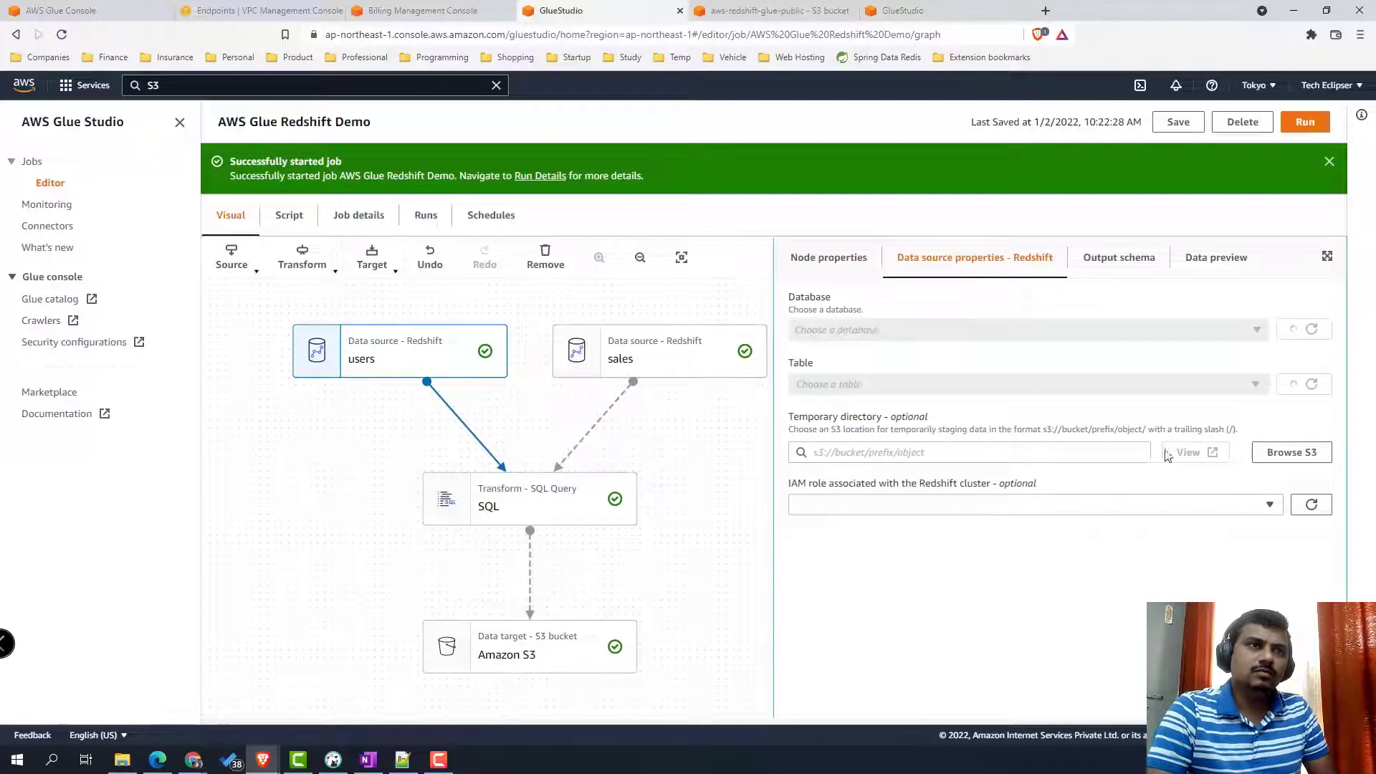
click(1295, 456)
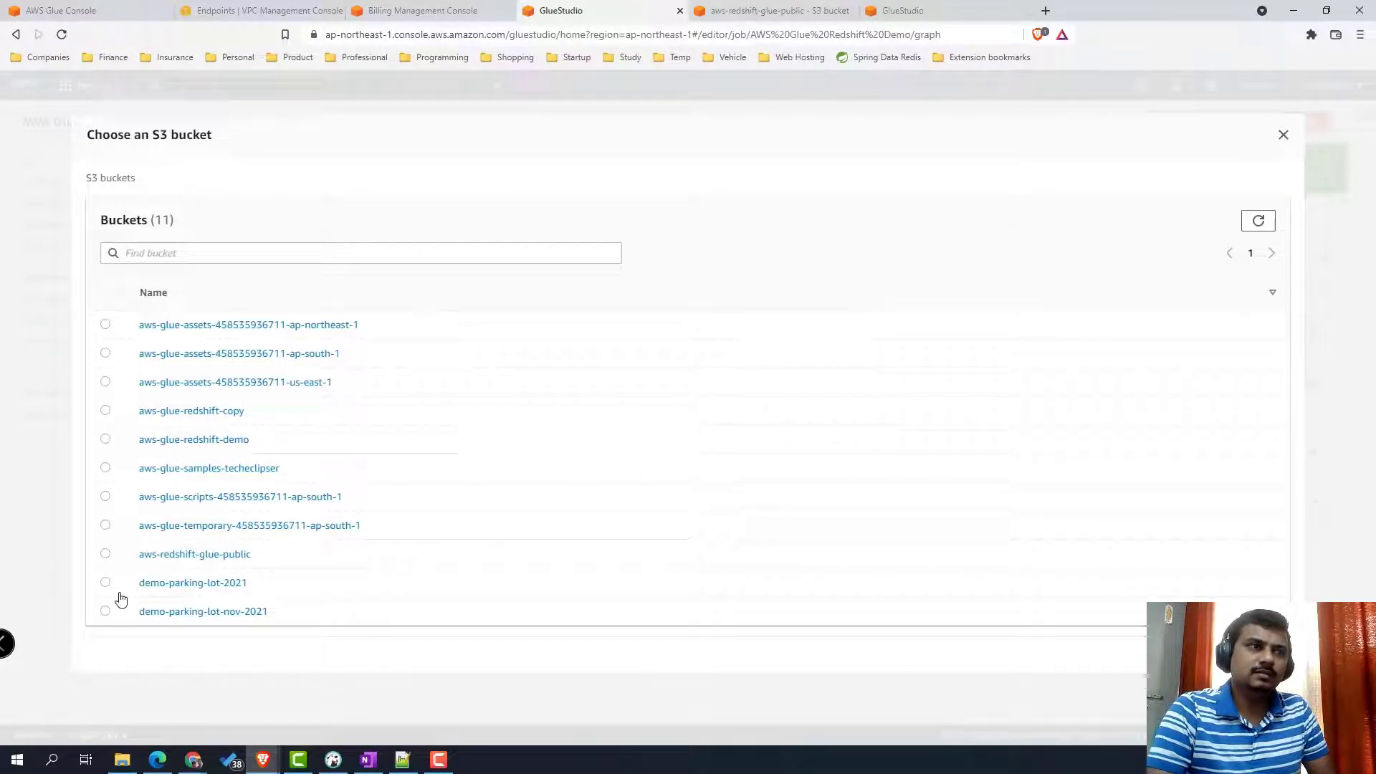
click(105, 555)
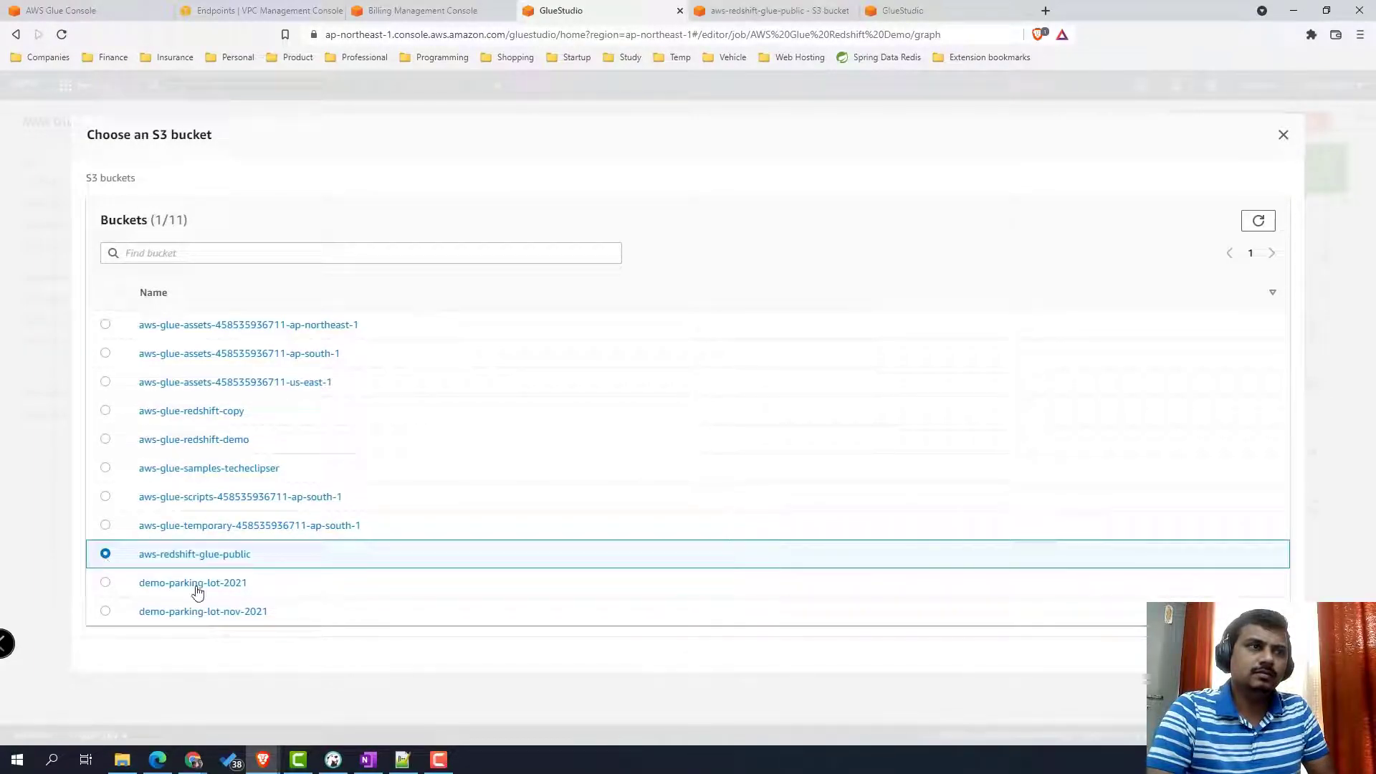
click(227, 555)
click(106, 353)
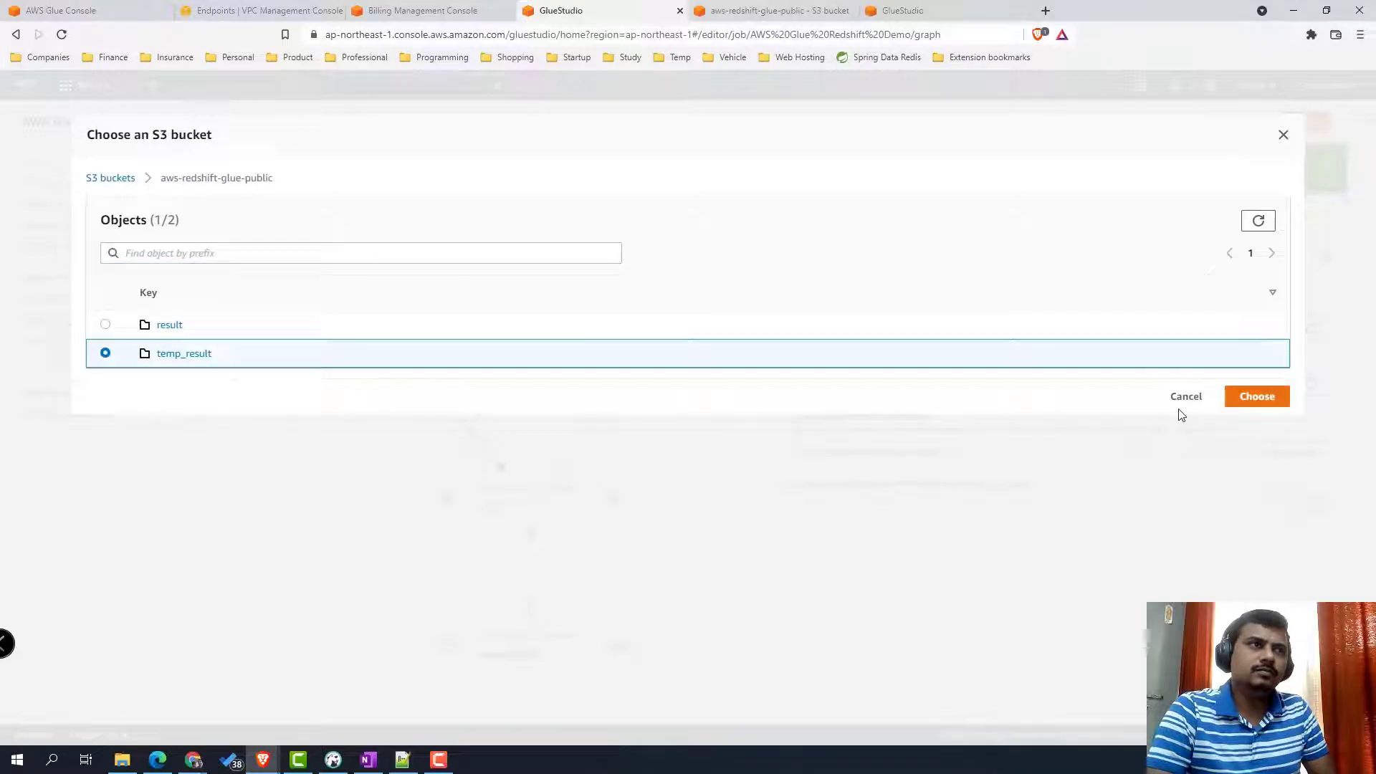
click(1261, 396)
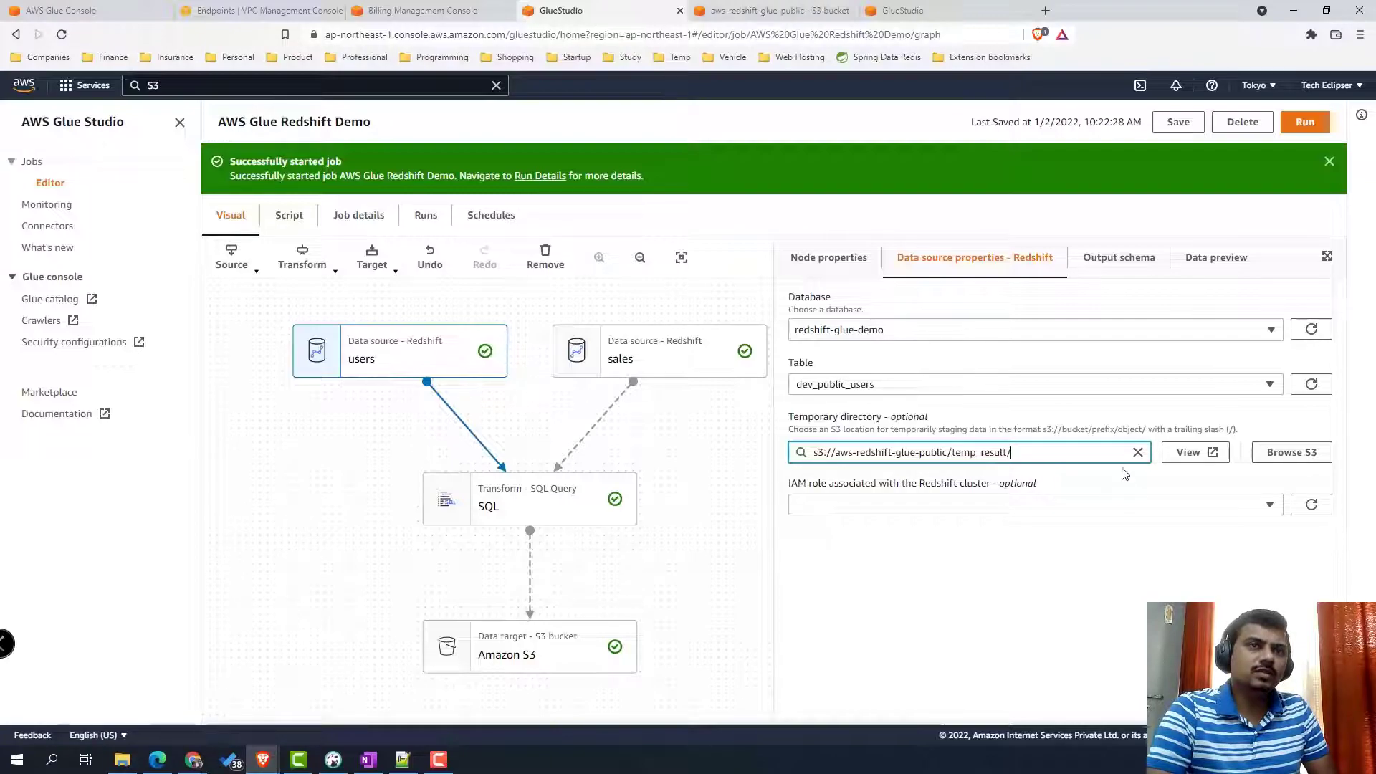
- Assign MyDefaultRedshiftGlueRole as the users source's IAM role
click(1128, 508)
scroll(1152, 448, down, 3)
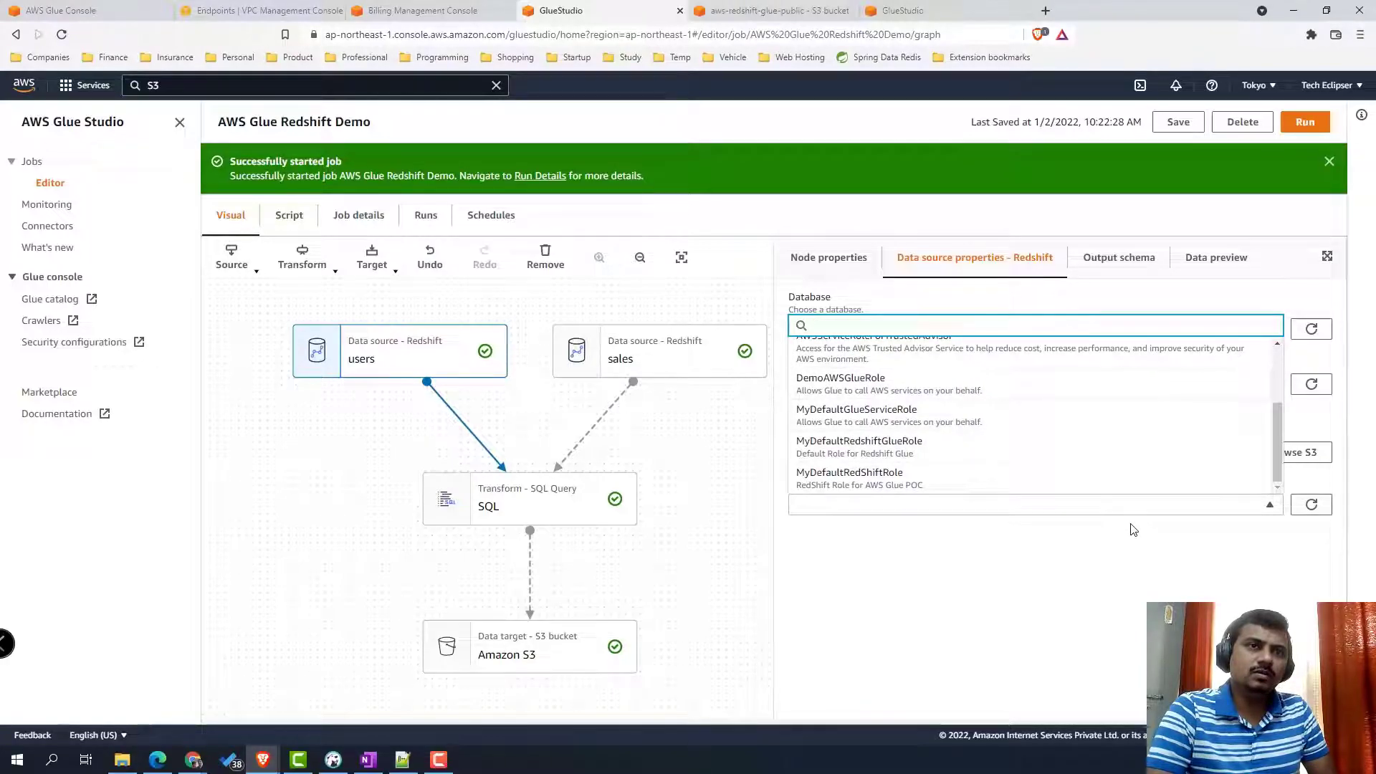
click(915, 461)
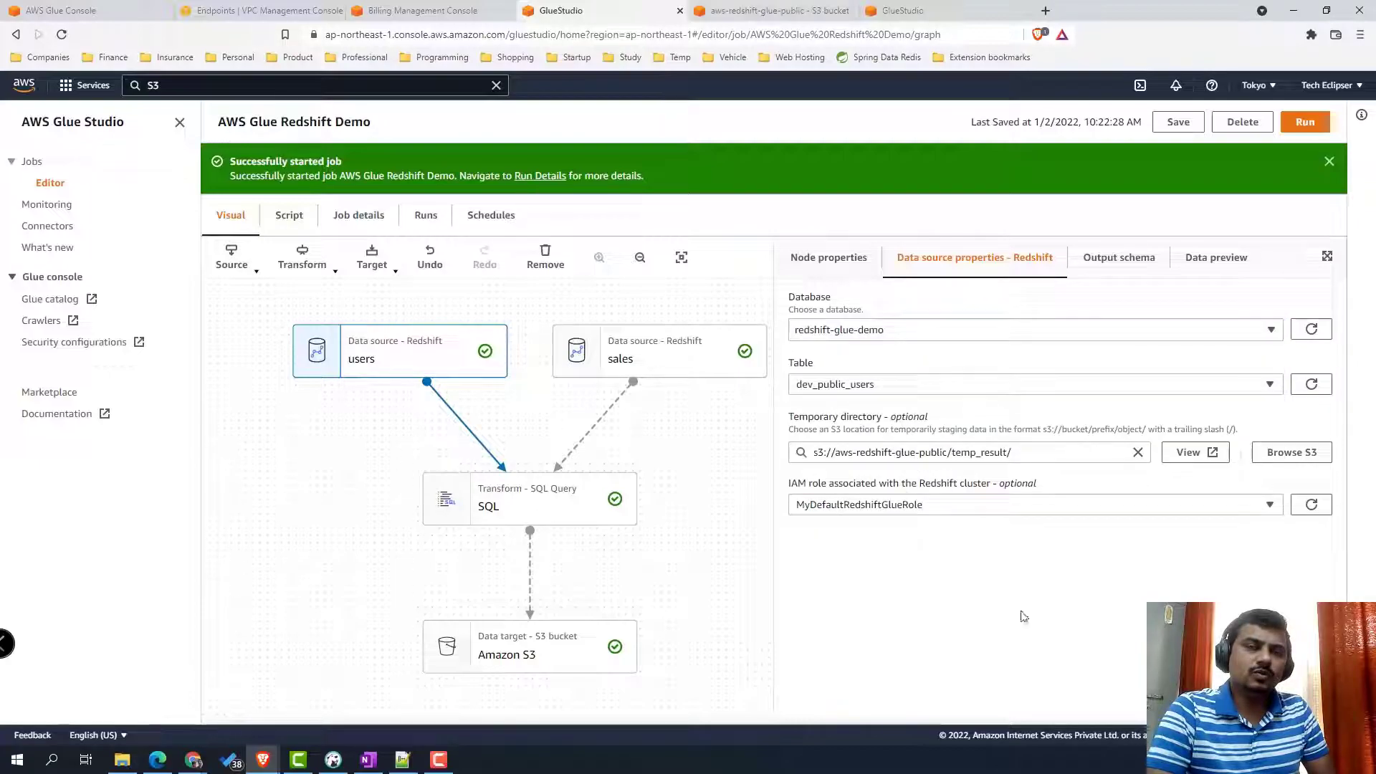
click(644, 354)
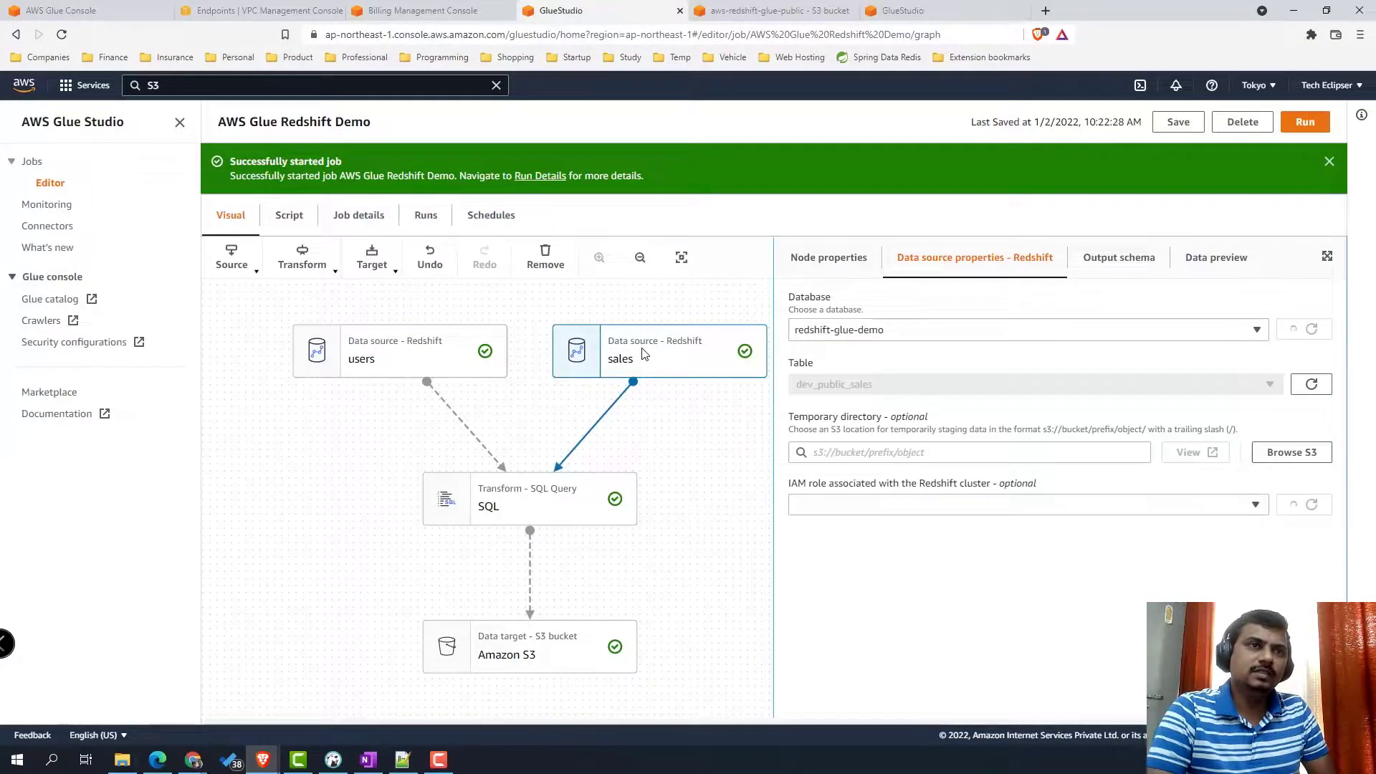
- Point the sales source at temp_result/ and assign it MyDefaultRedshiftGlueRole
click(1263, 455)
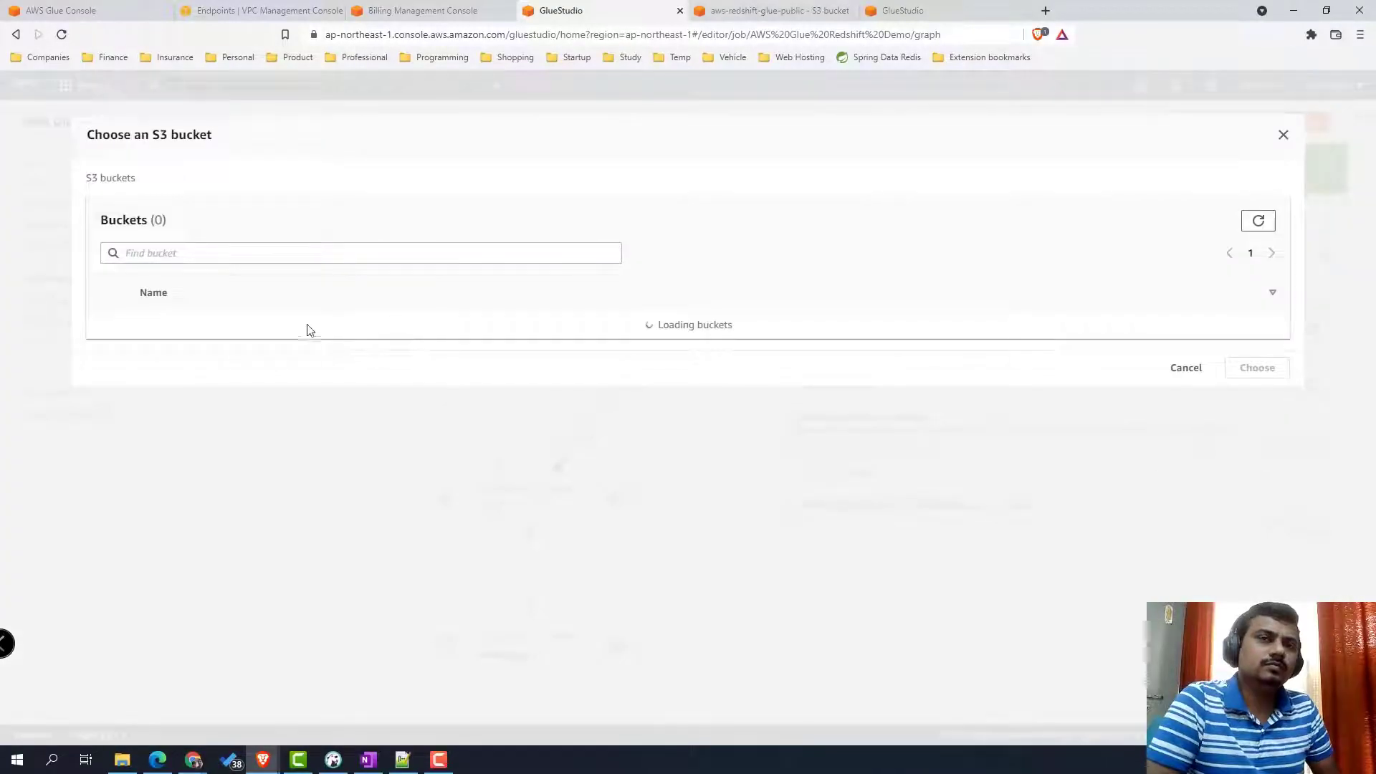
click(106, 555)
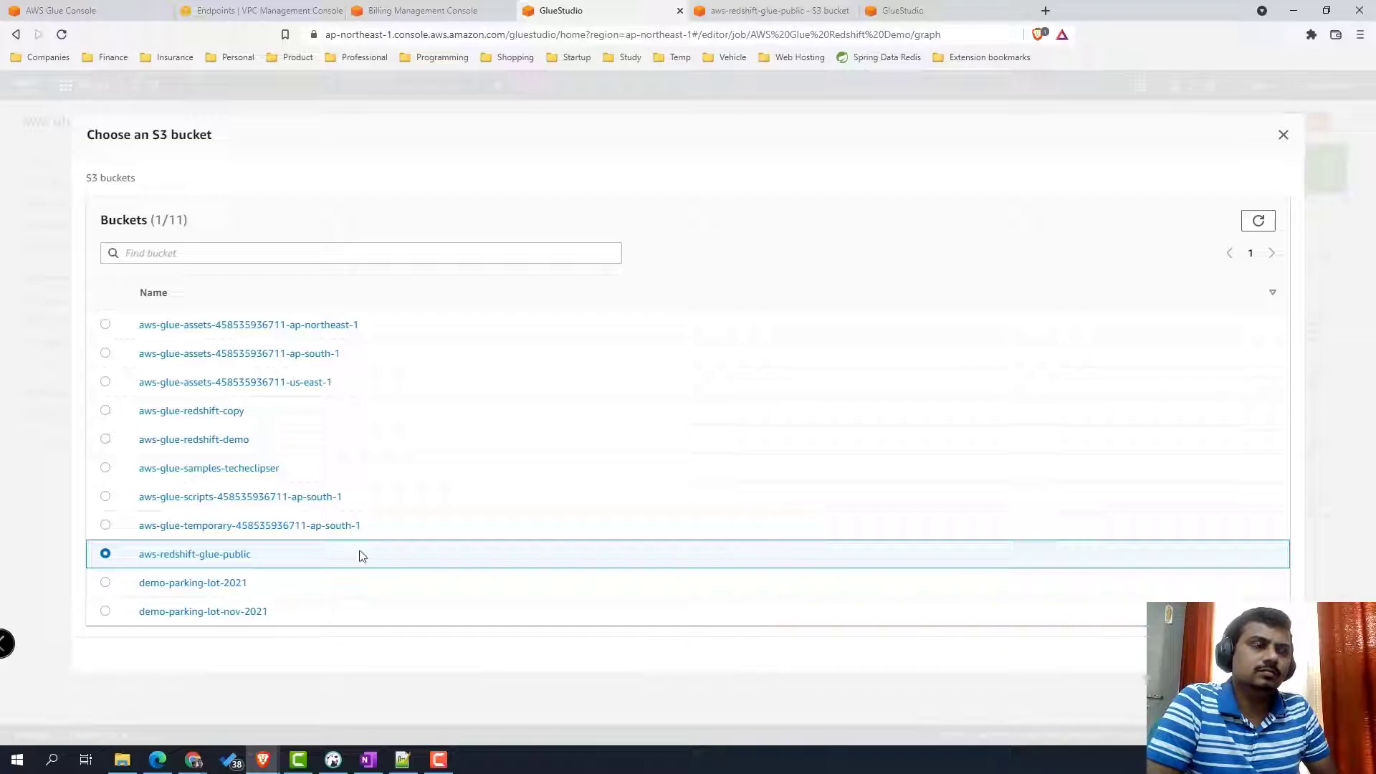
click(215, 557)
click(104, 354)
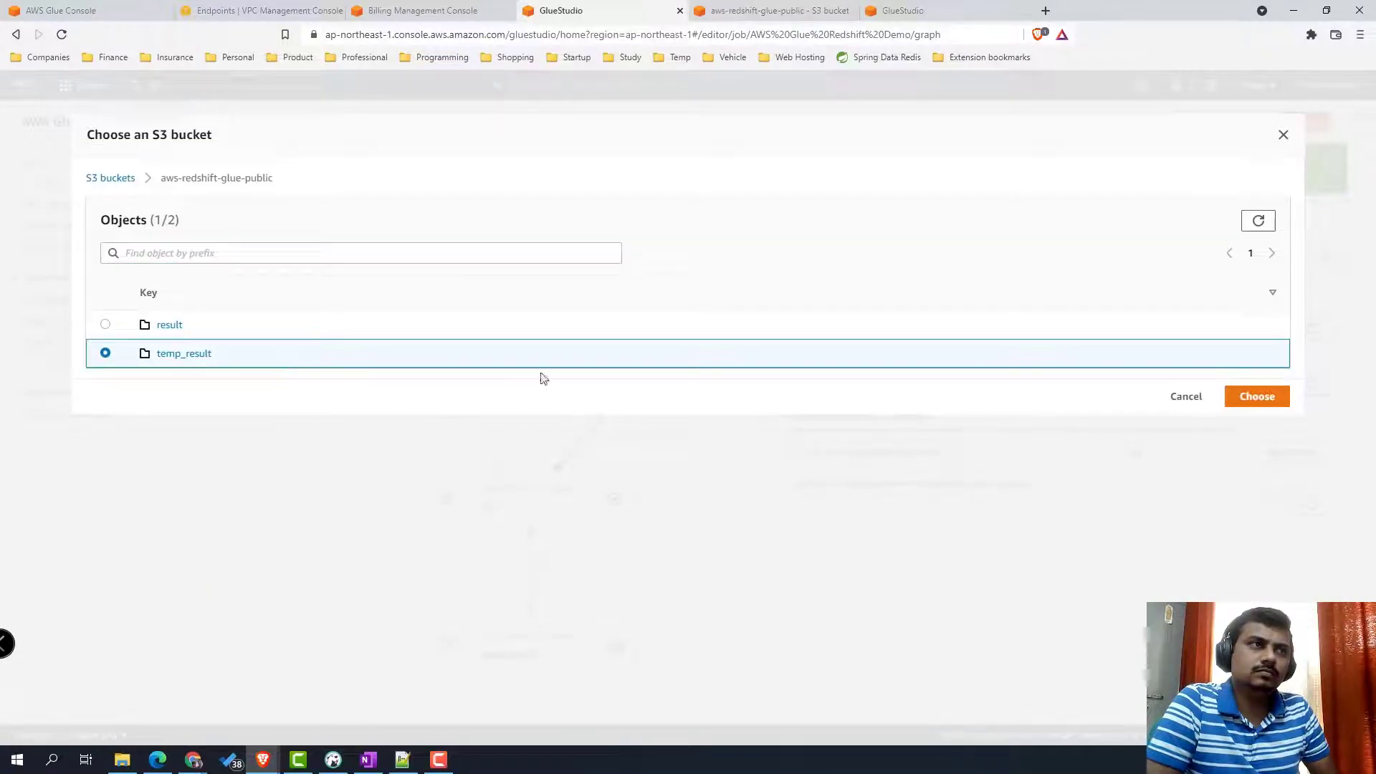
click(1234, 396)
click(1148, 506)
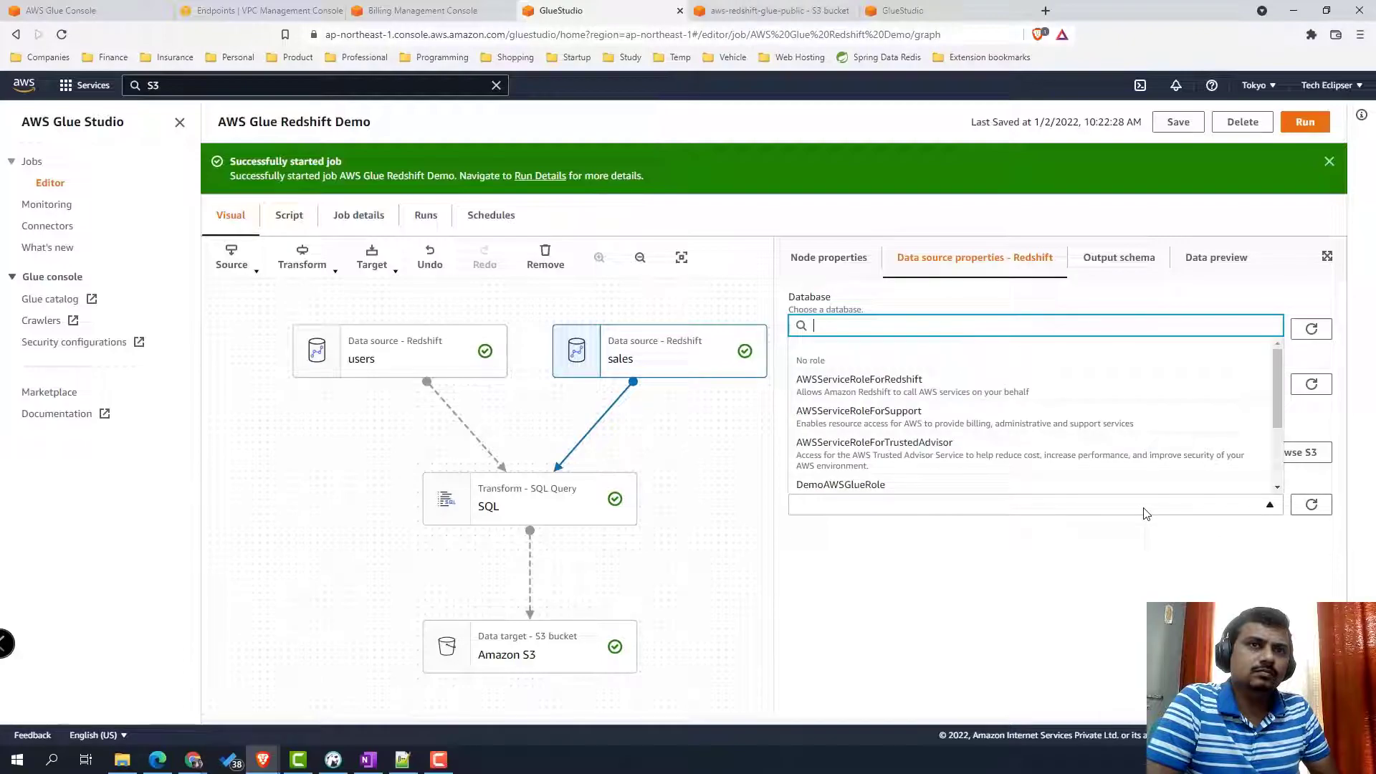
scroll(1071, 491, down, 2)
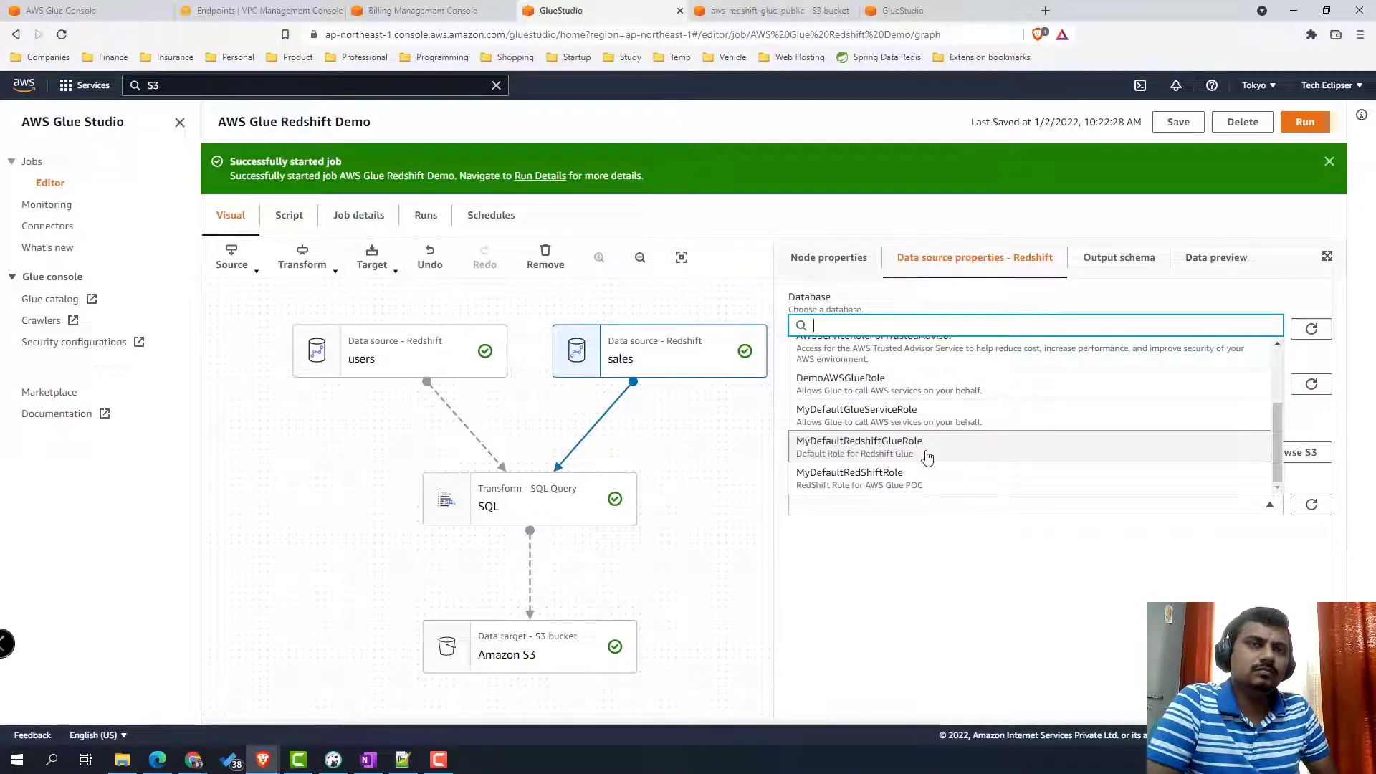
click(928, 457)
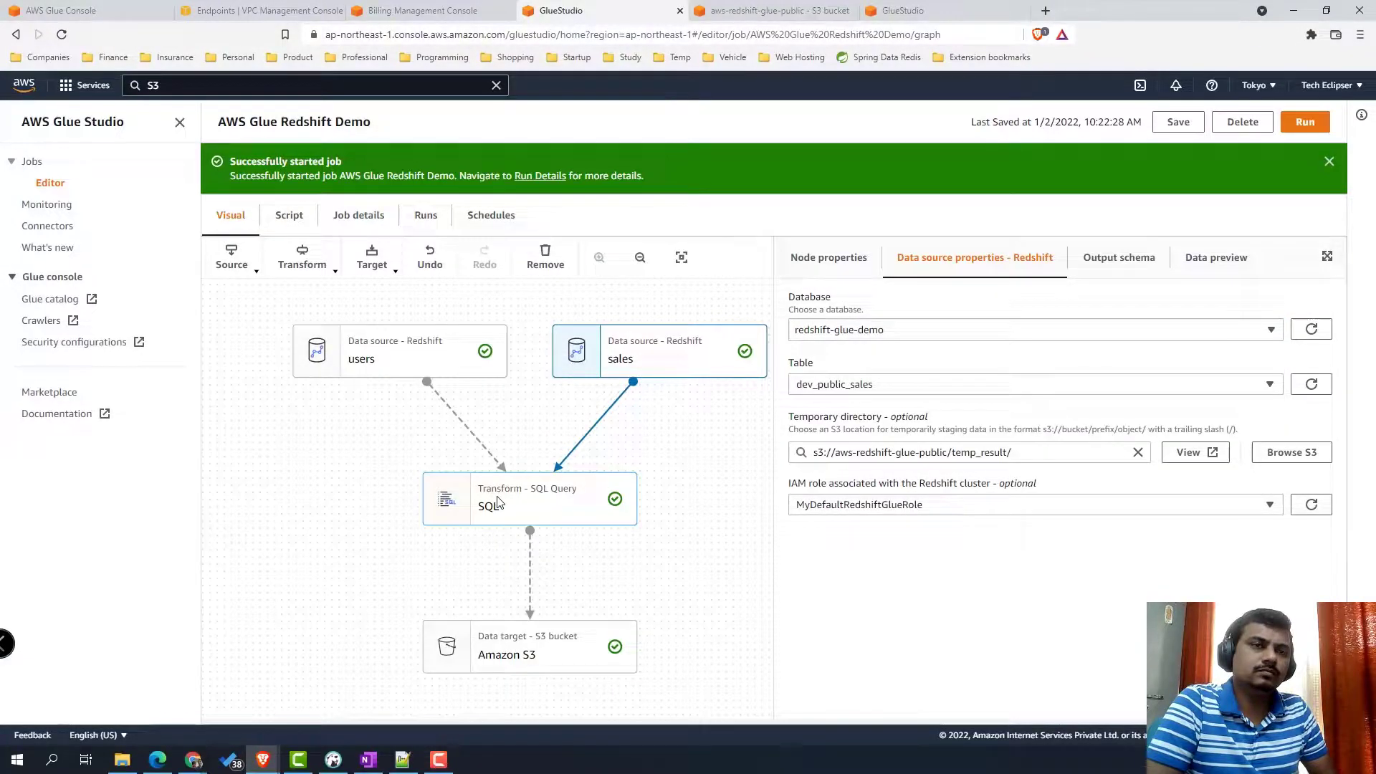
- Review the SQL Query transform and S3 target settings, then save the job
click(519, 506)
click(495, 646)
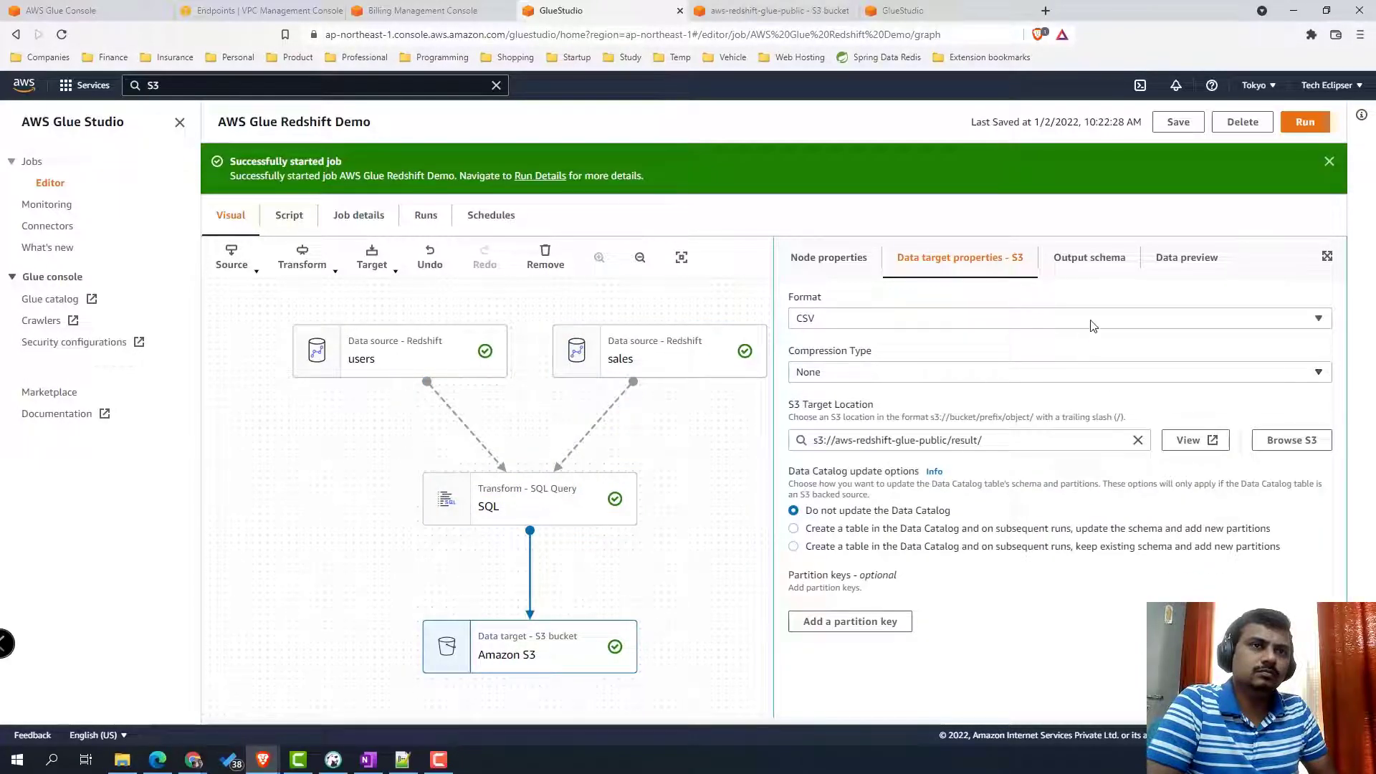
click(1183, 126)
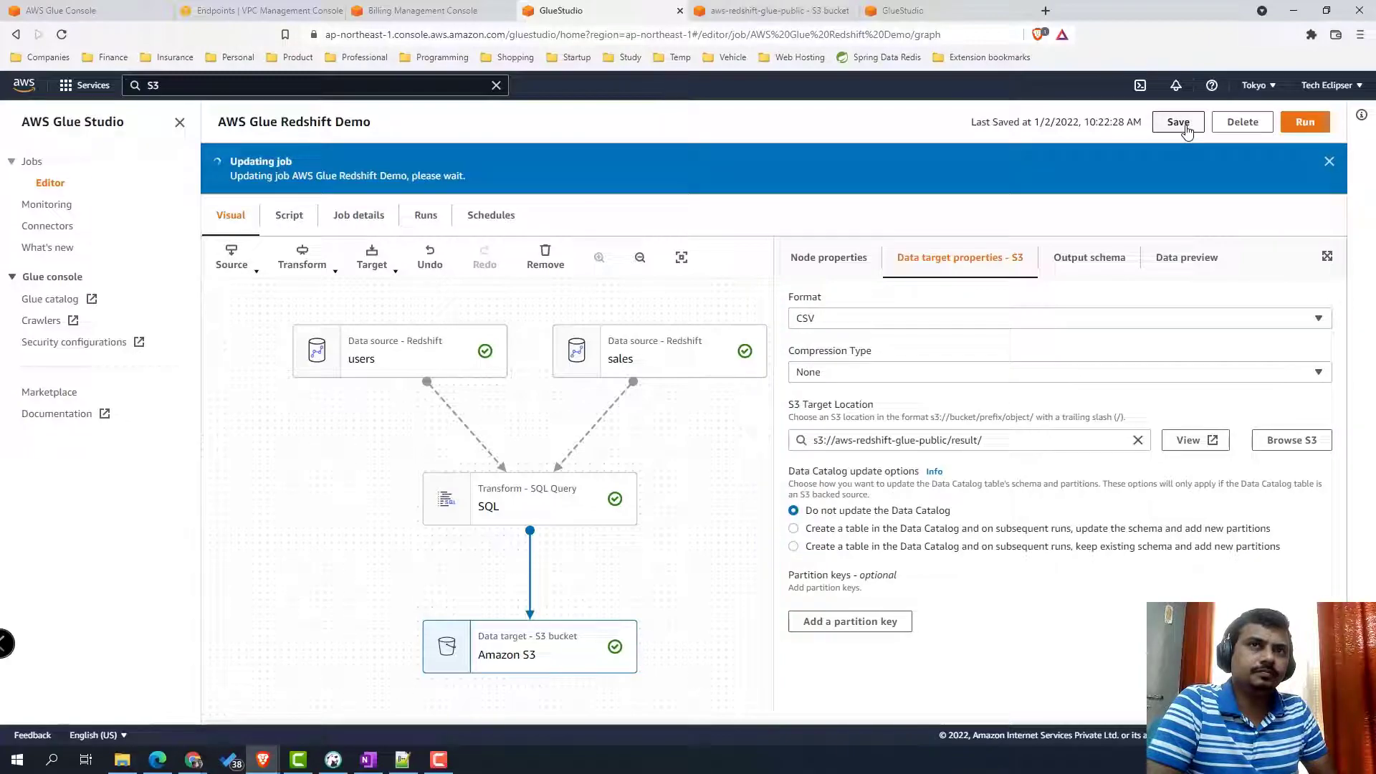
- Inspect the IAM role ARN on line 28 of the generated script, then search for Redshift
click(281, 227)
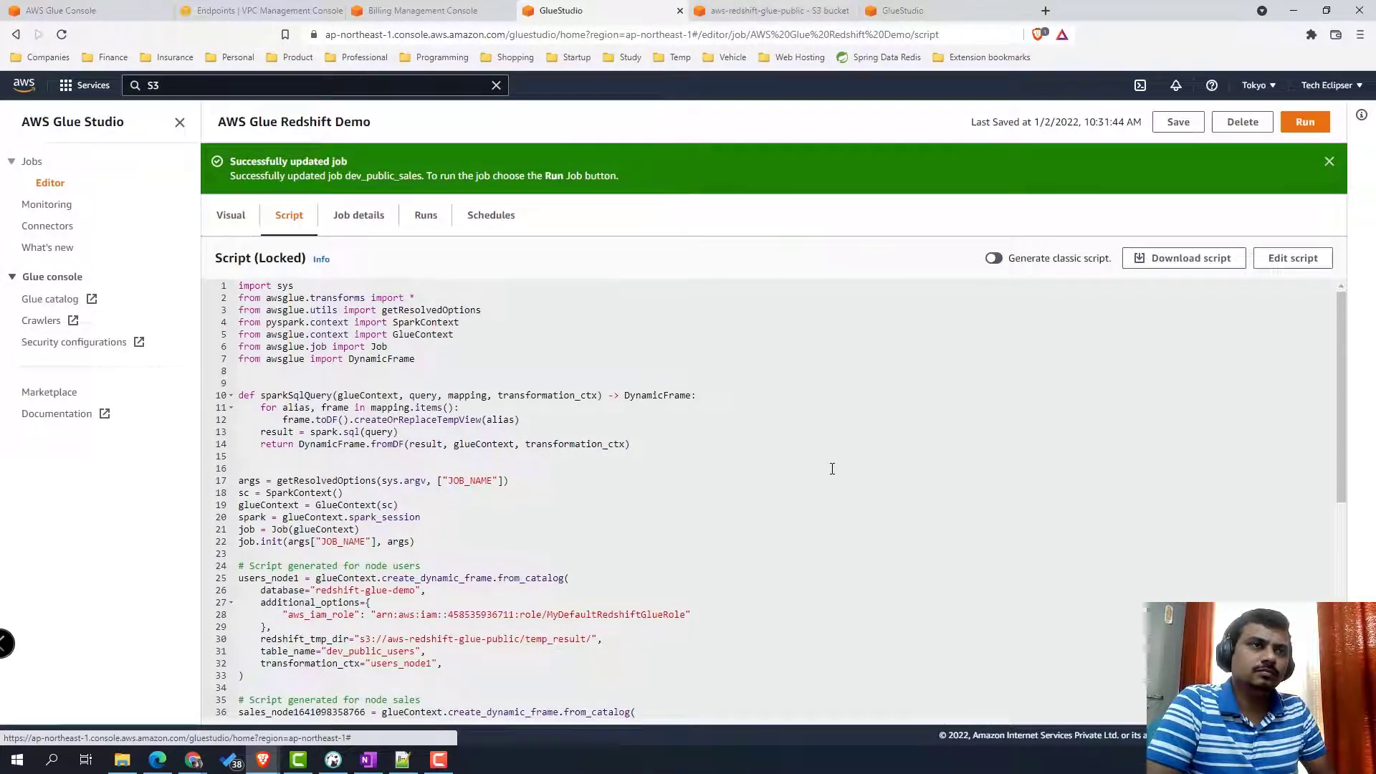
scroll(832, 469, down, 2)
scroll(832, 469, down, 1)
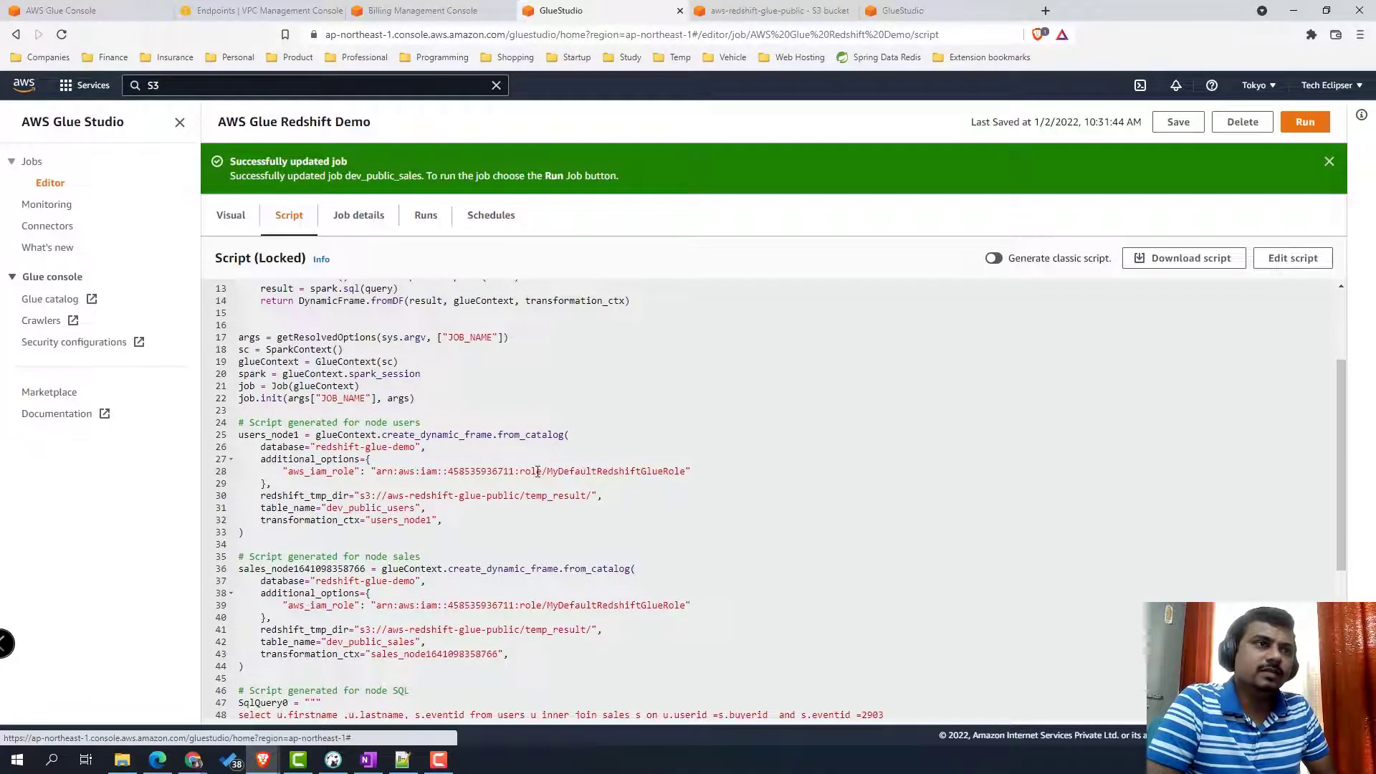
drag(360, 472, 693, 471)
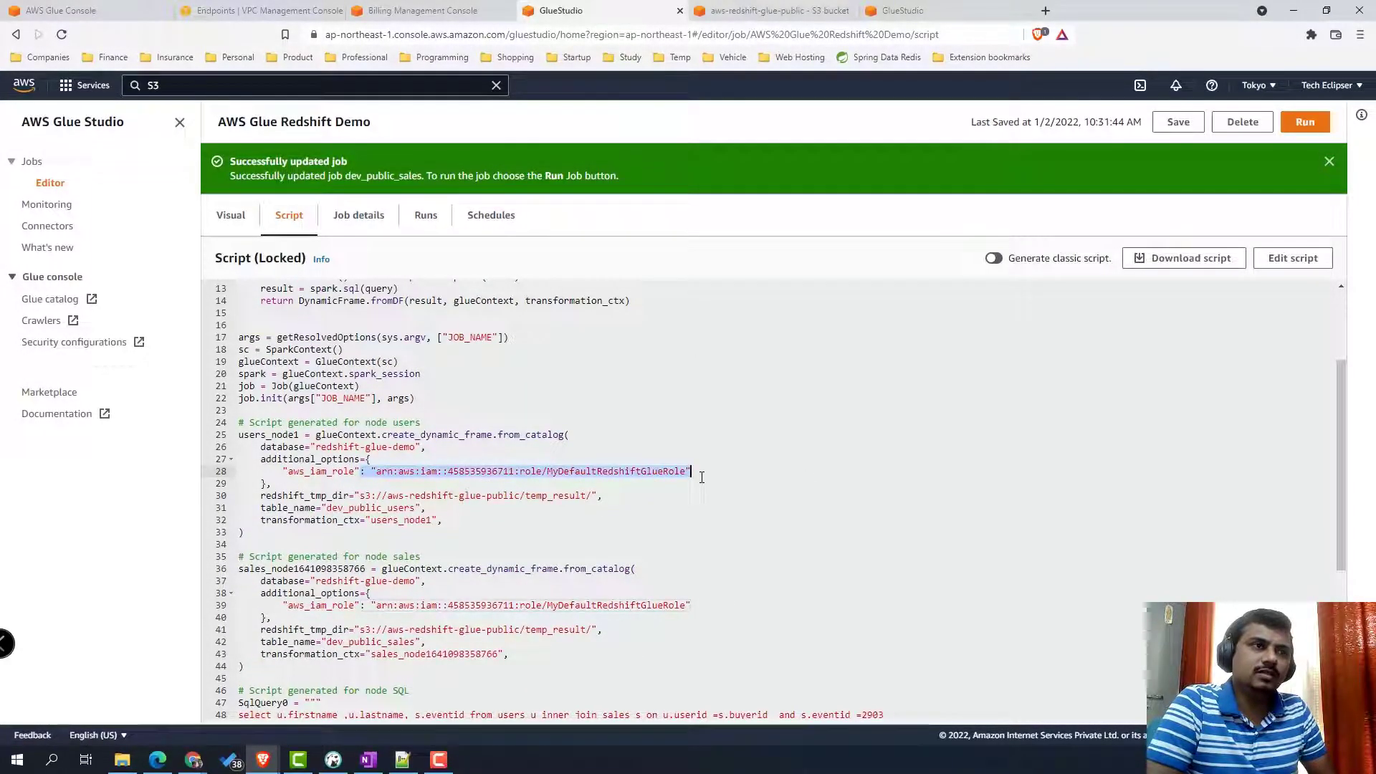
scroll(347, 558, down, 3)
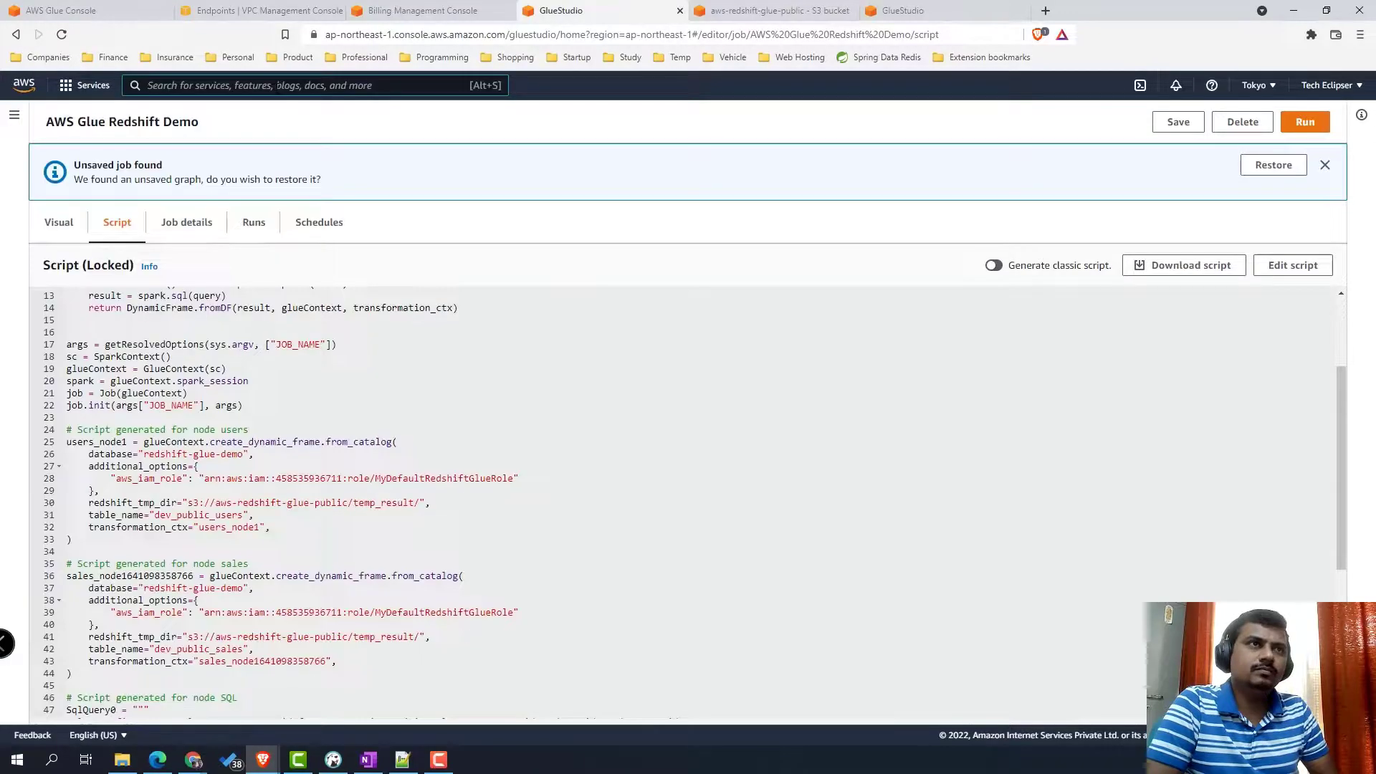
click(277, 86)
text(Redshift)
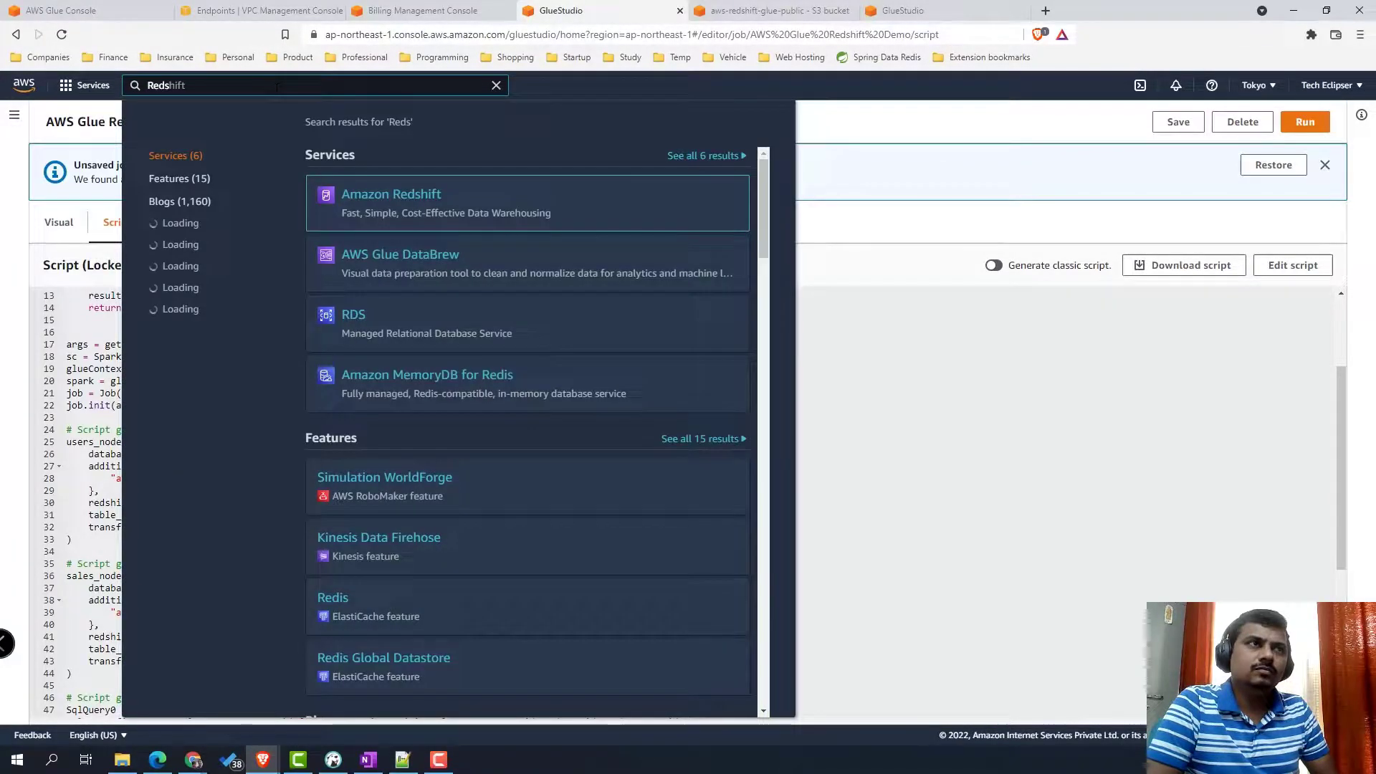
- Open Amazon Redshift in a new tab and go to the redshift-glue-demo cluster
right_click(439, 198)
click(488, 203)
click(720, 12)
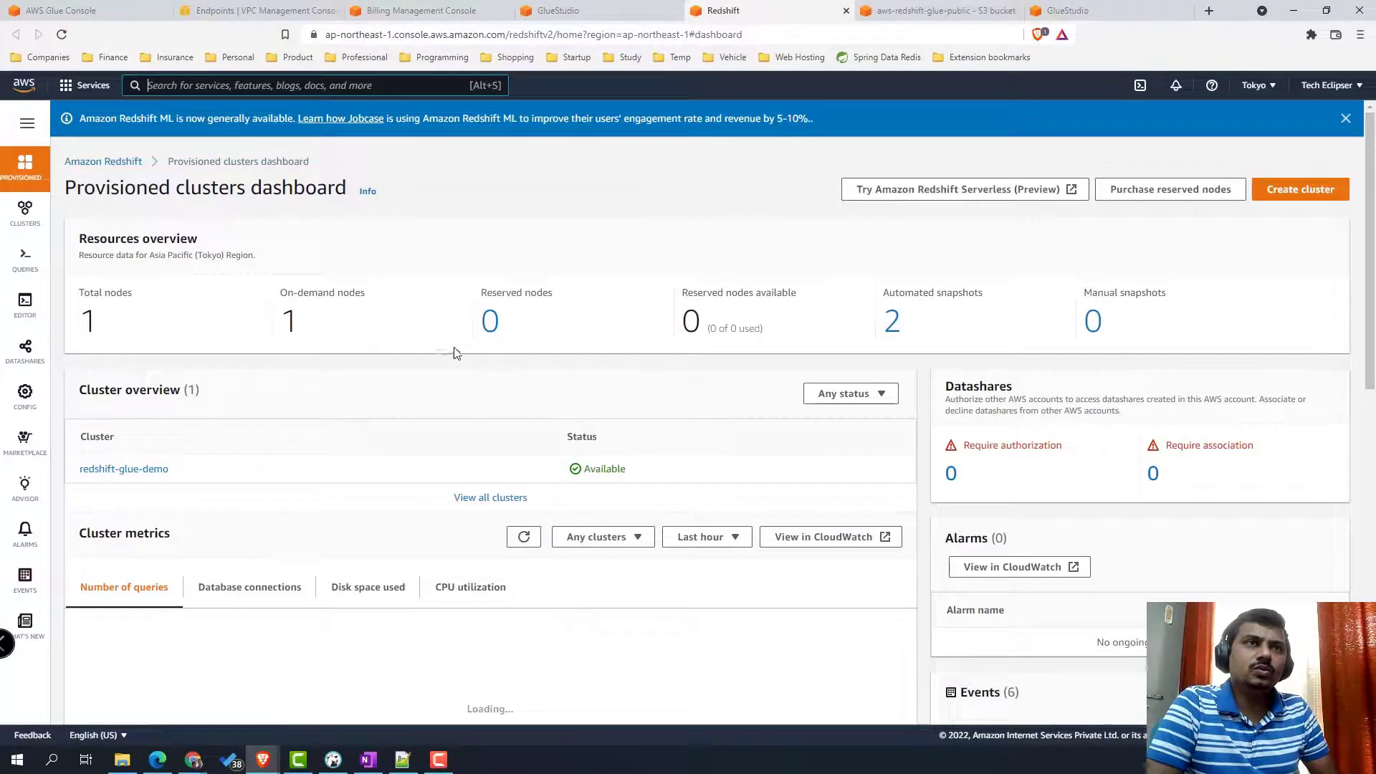
mouse_move(25, 209)
click(95, 212)
click(162, 581)
- Associate MyDefaultRedshiftGlueRole with the redshift-glue-demo cluster's IAM roles
scroll(976, 349, down, 3)
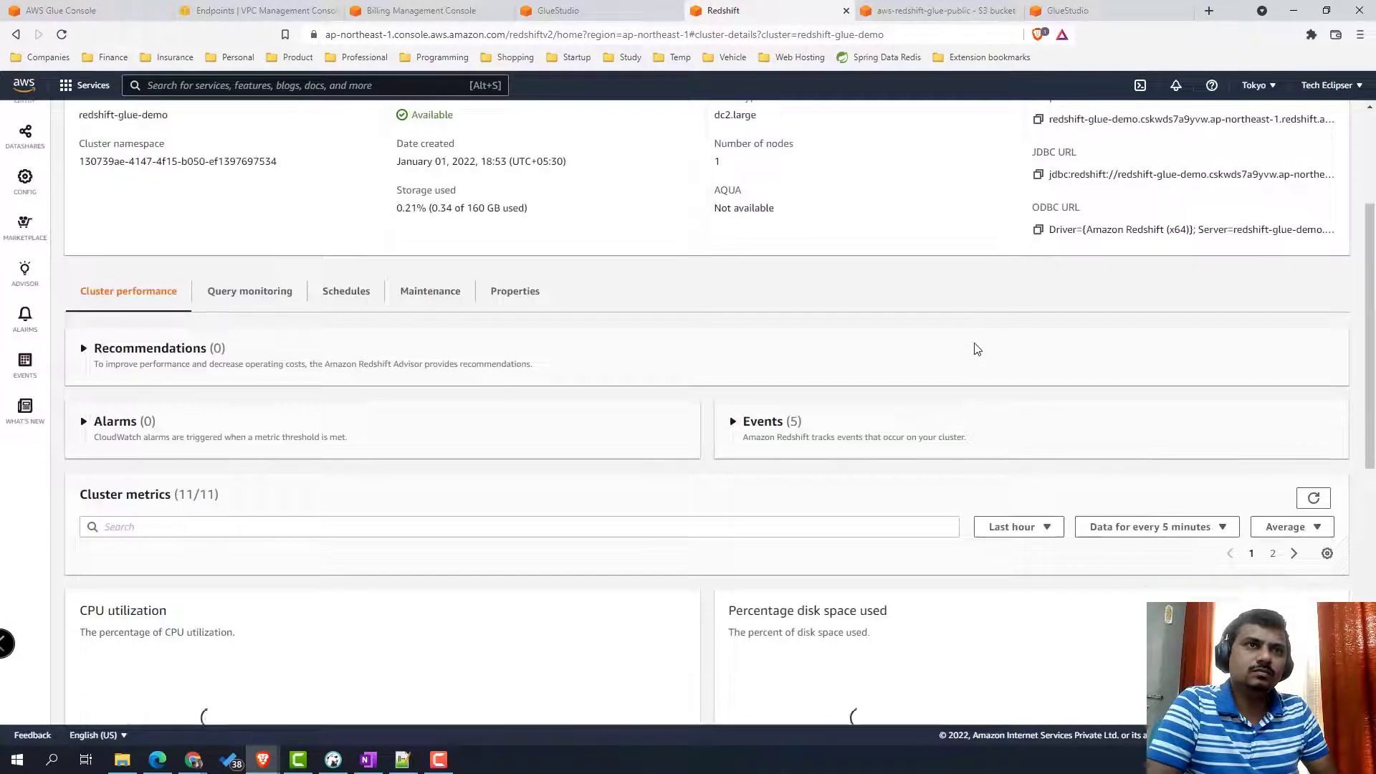
click(521, 297)
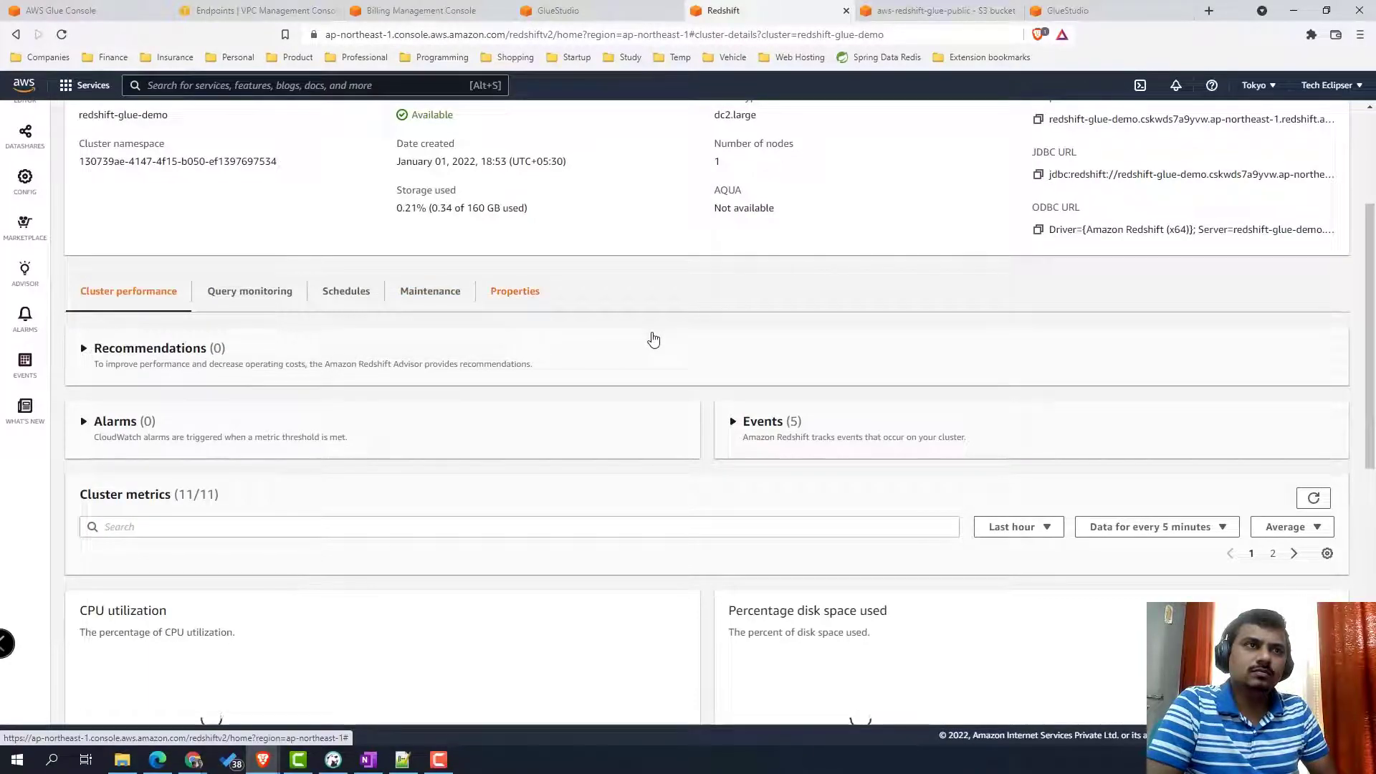
scroll(656, 300, down, 6)
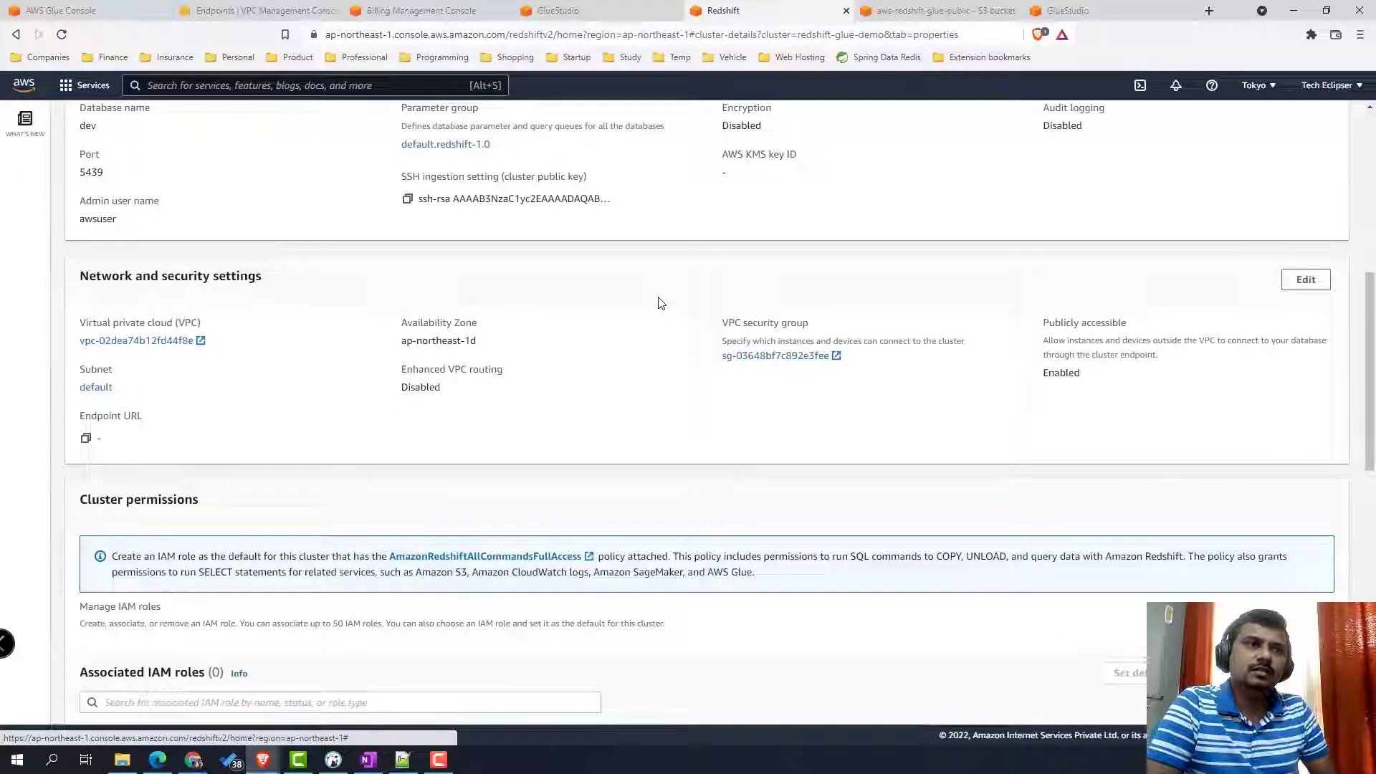
scroll(660, 302, down, 3)
click(423, 487)
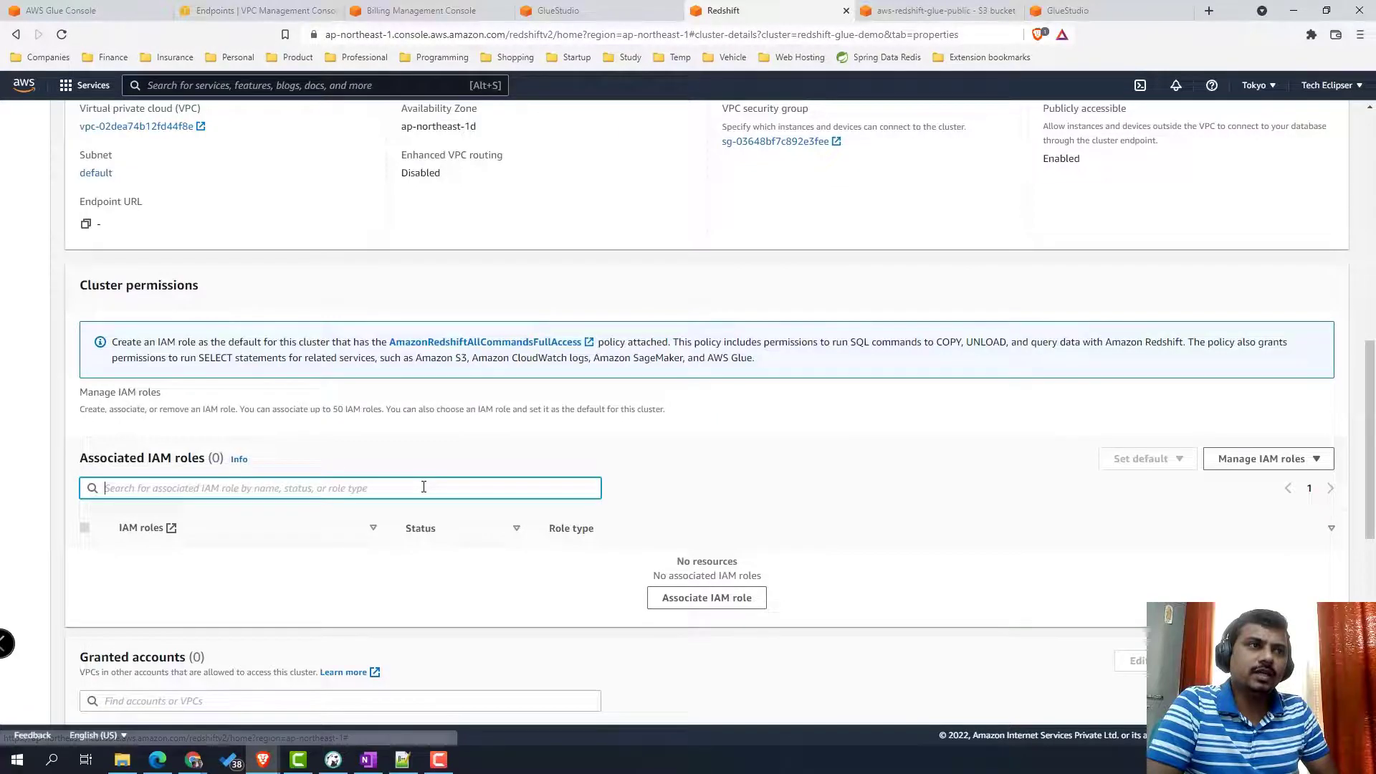
click(1280, 460)
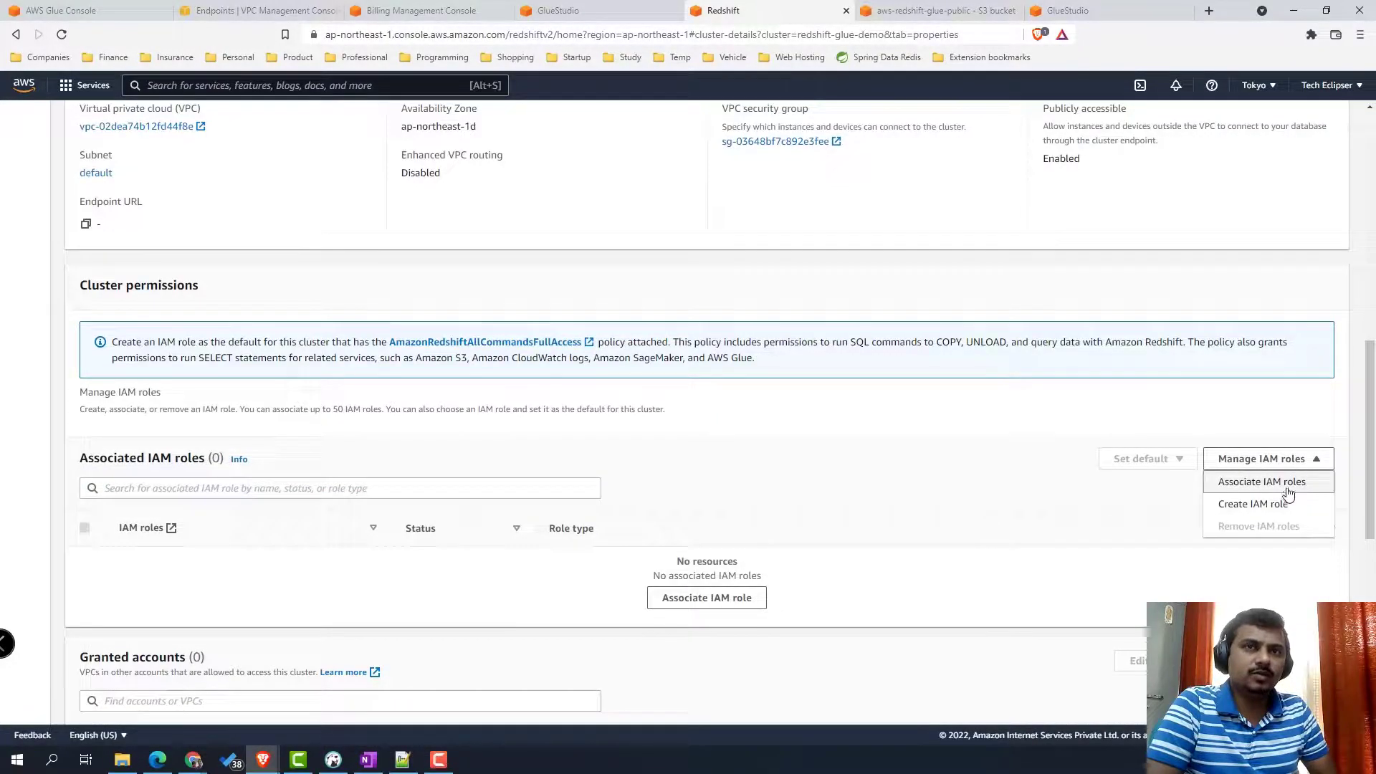
click(1262, 483)
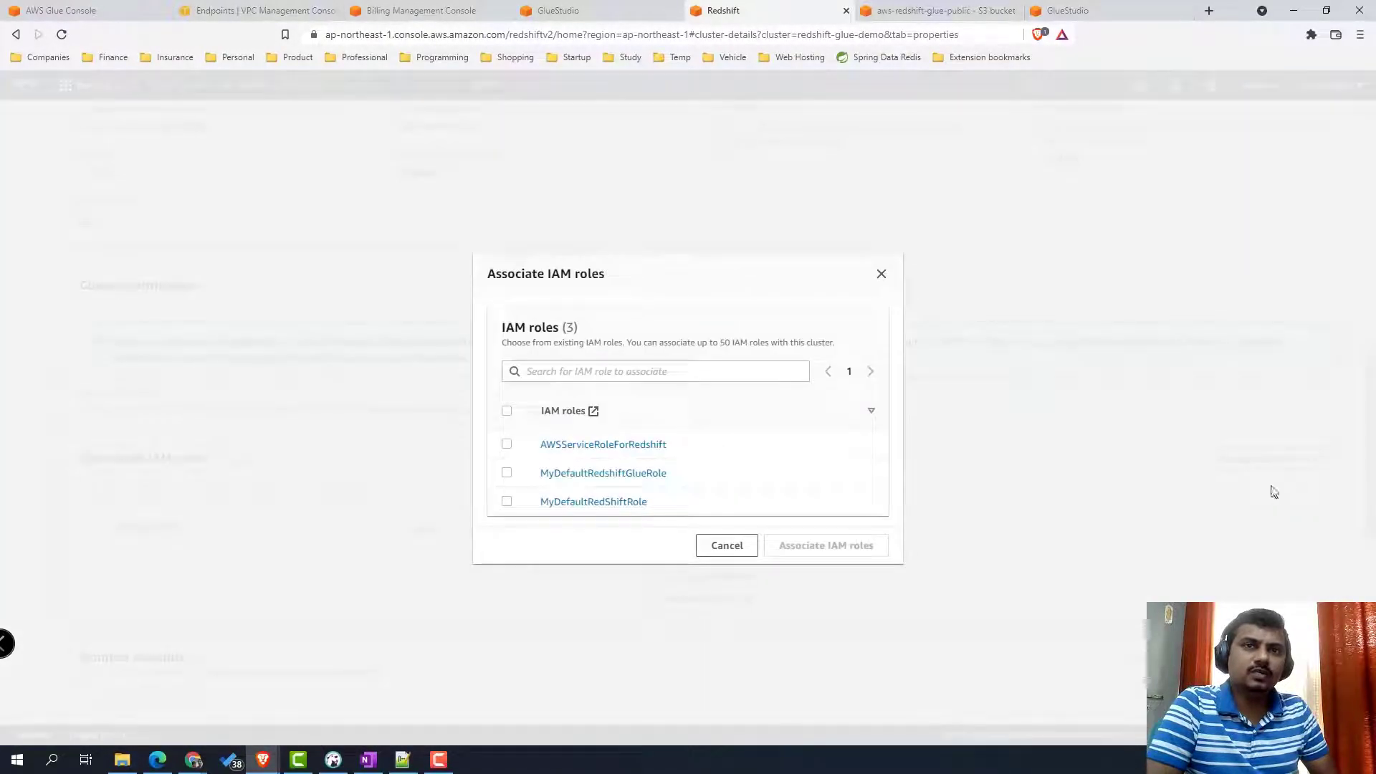
click(507, 475)
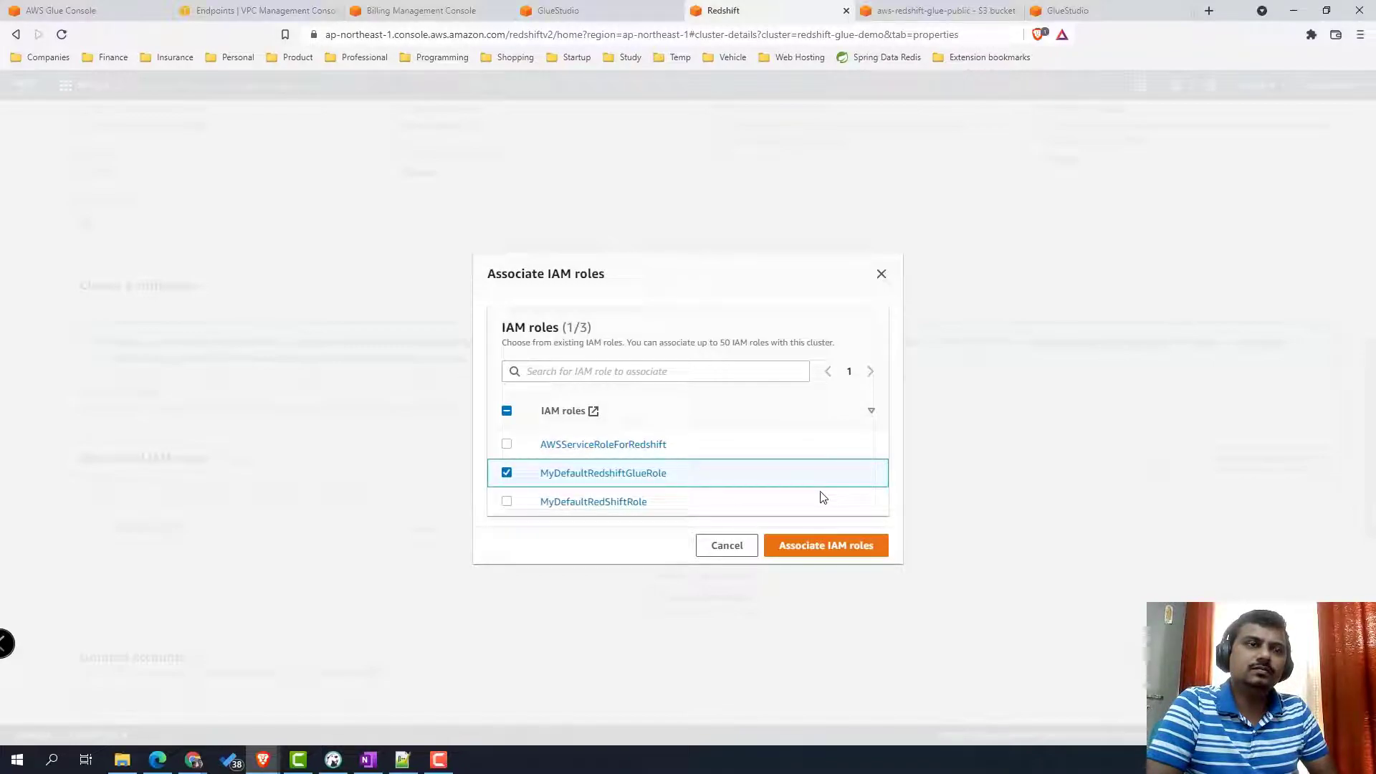
click(847, 548)
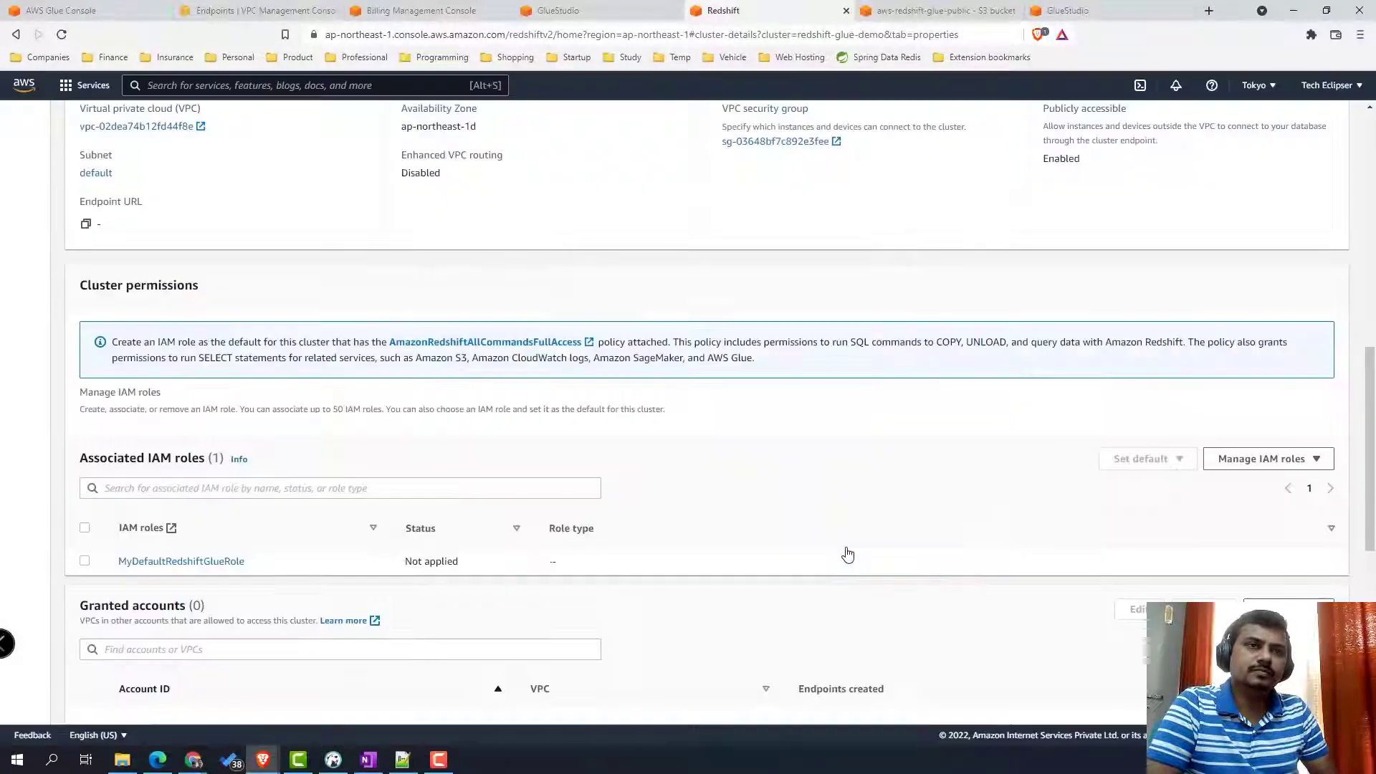
scroll(867, 511, up, 7)
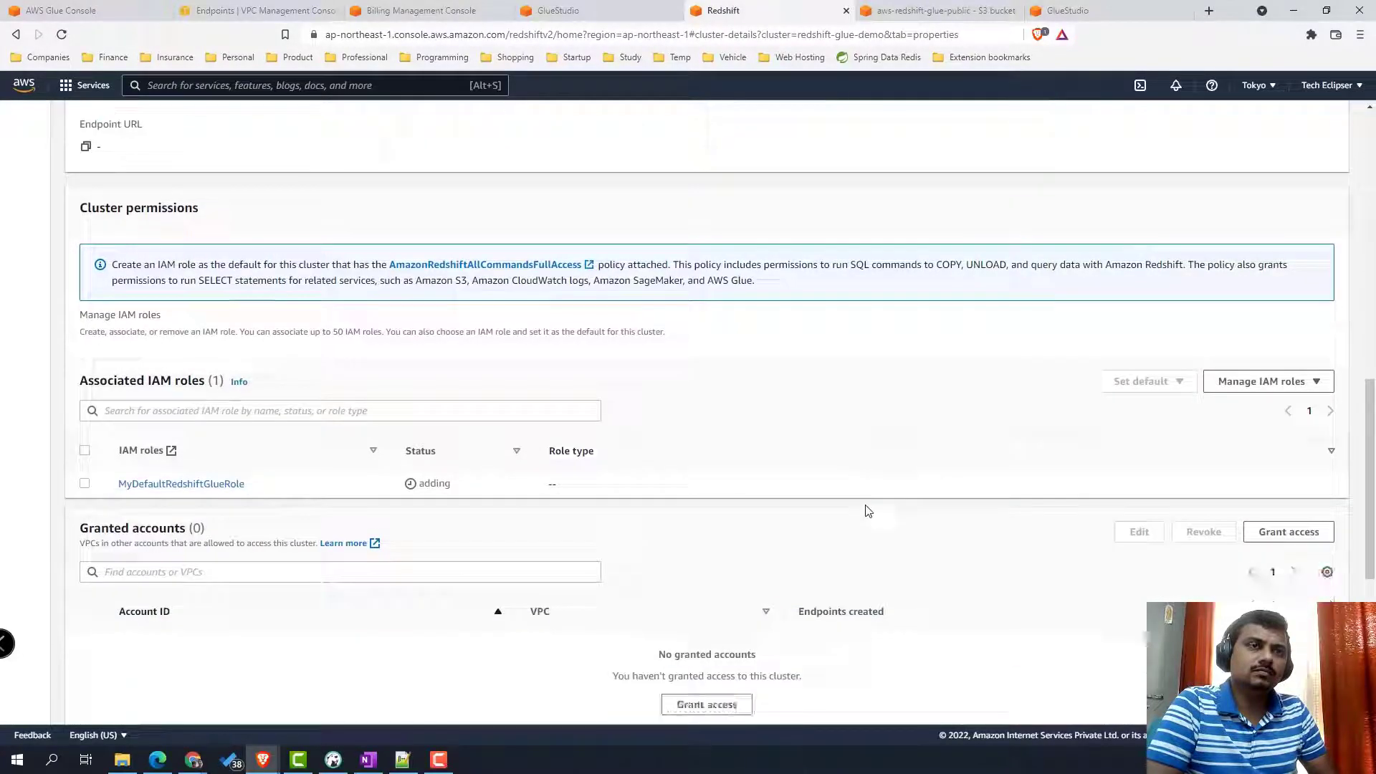
scroll(868, 511, up, 2)
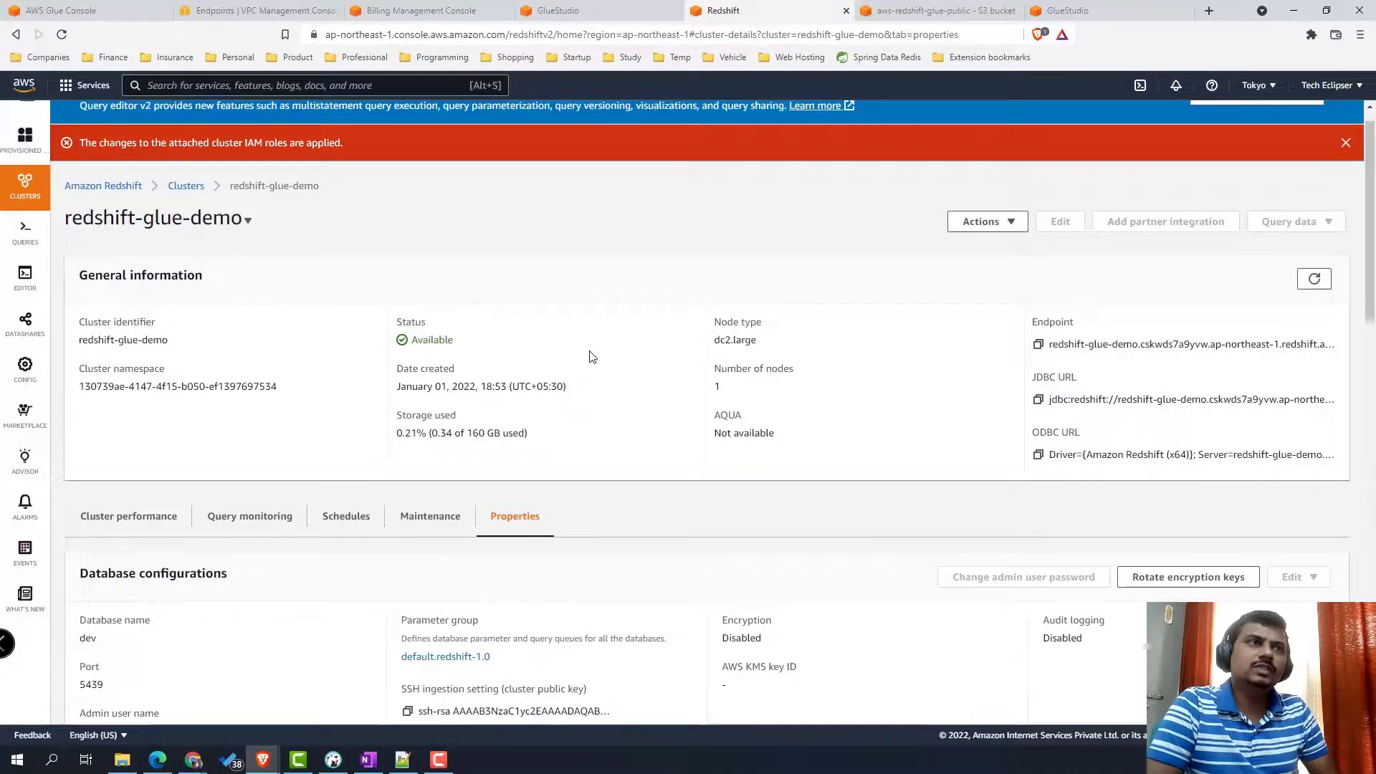
scroll(590, 355, up, 1)
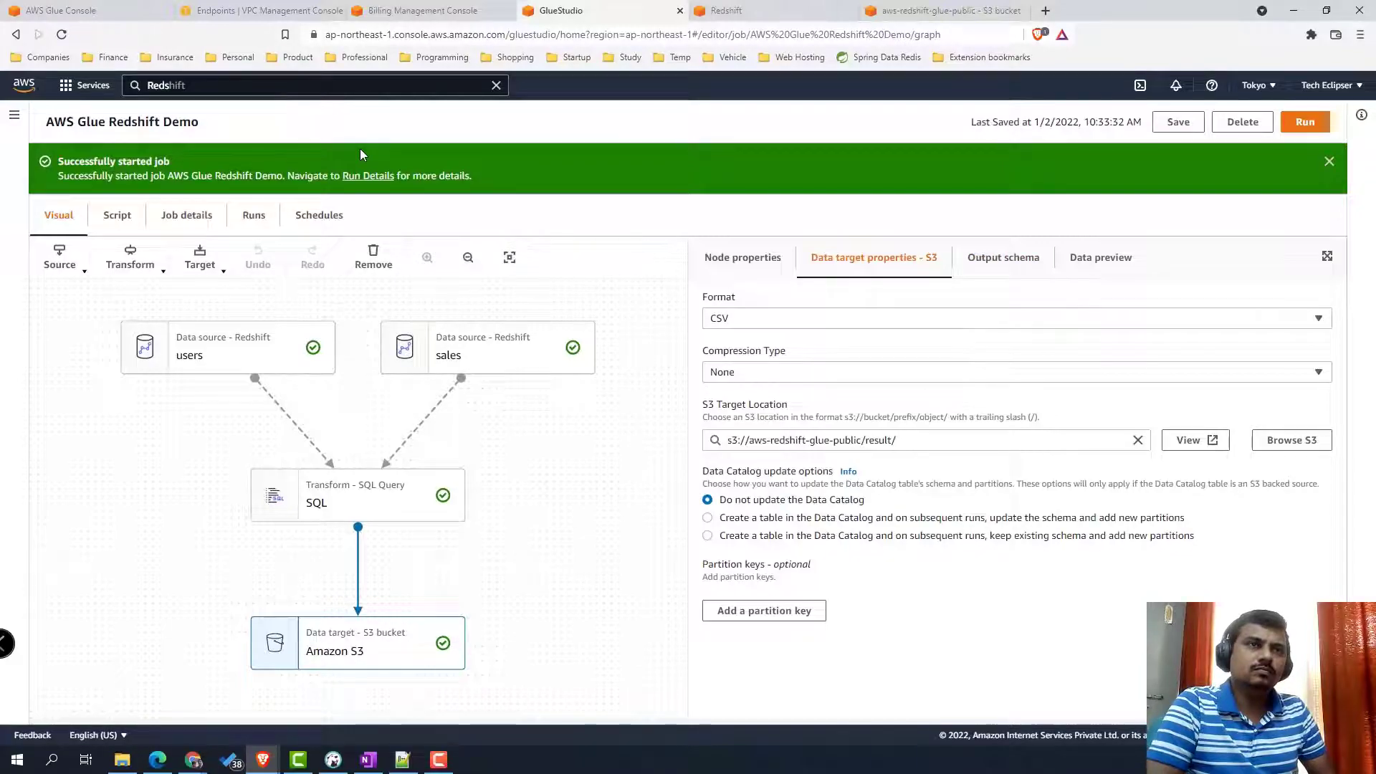
- Open job monitoring in a separate tab, select the failed run, and view its CloudWatch logs
click(14, 114)
right_click(48, 207)
click(93, 217)
click(695, 10)
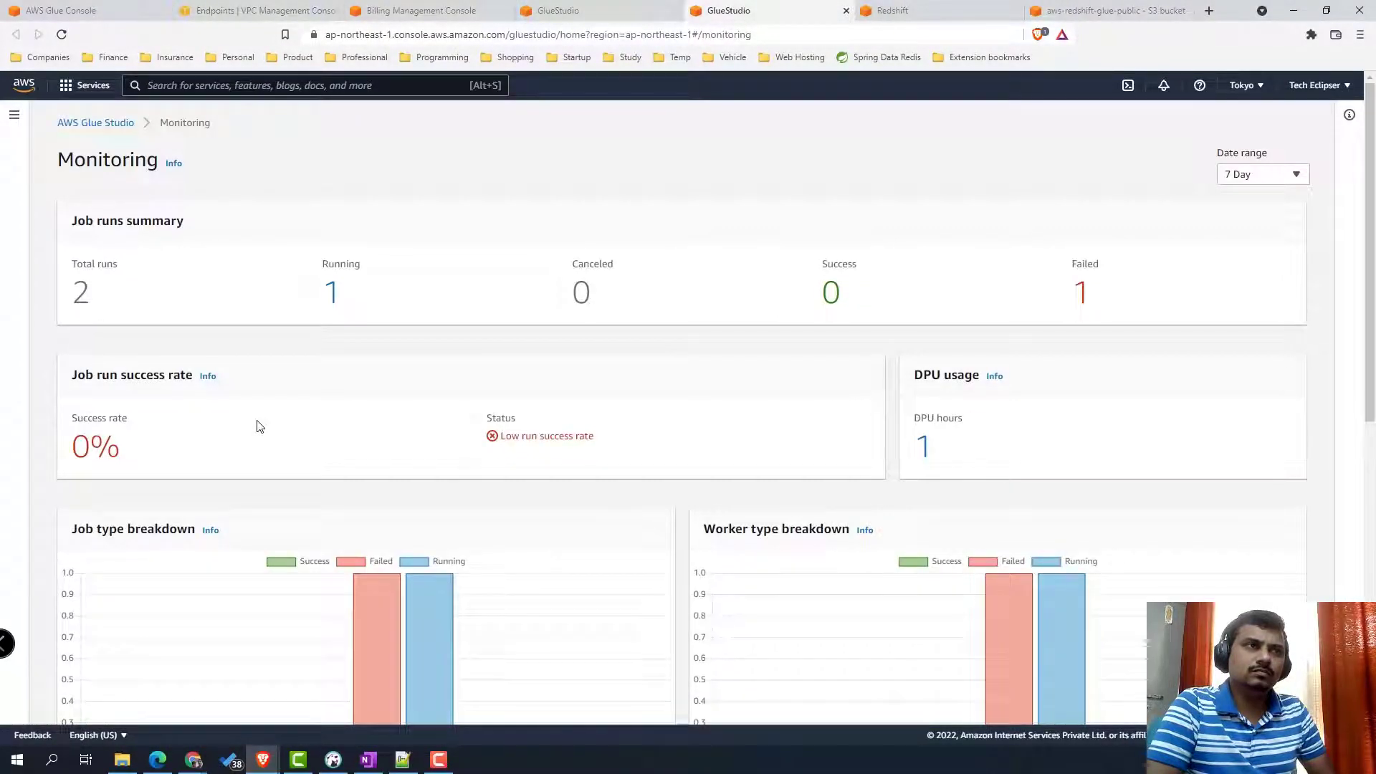
scroll(824, 423, down, 9)
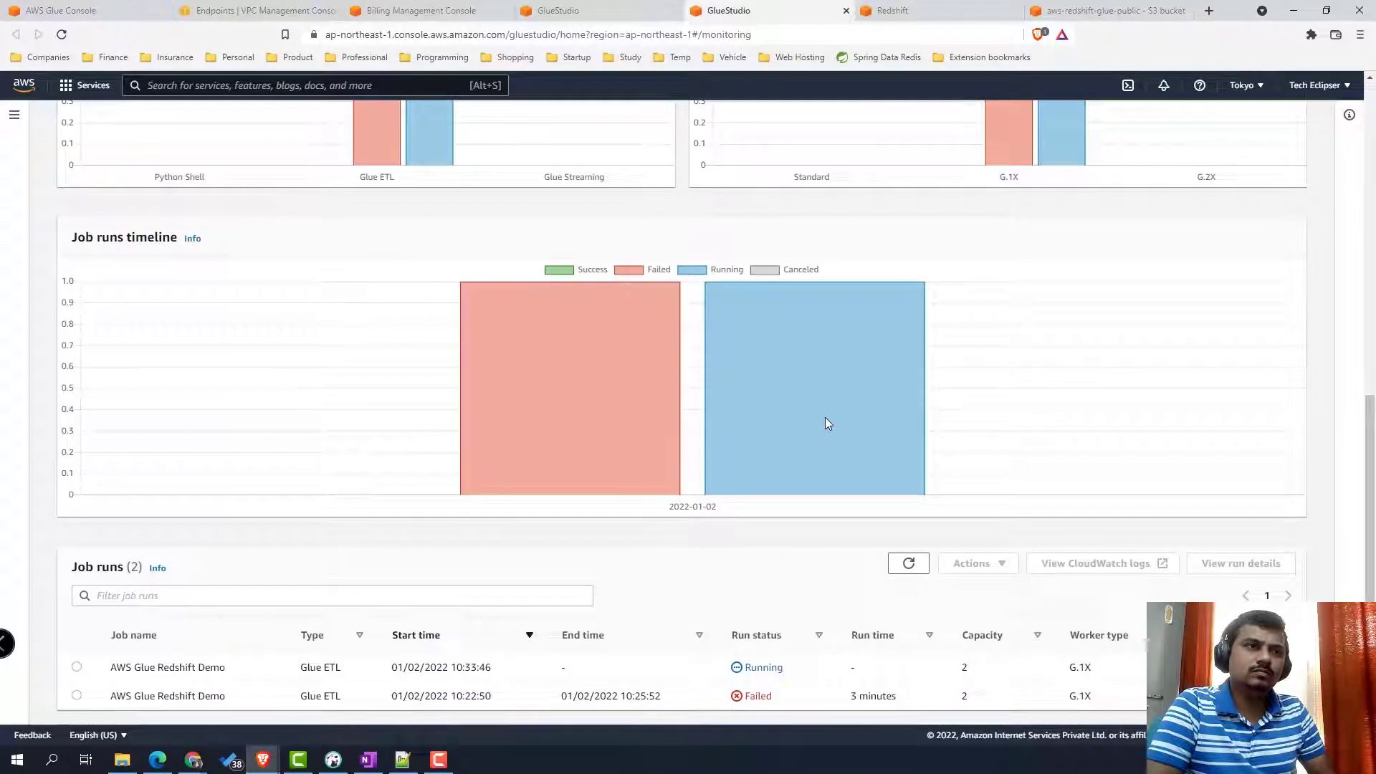
click(77, 696)
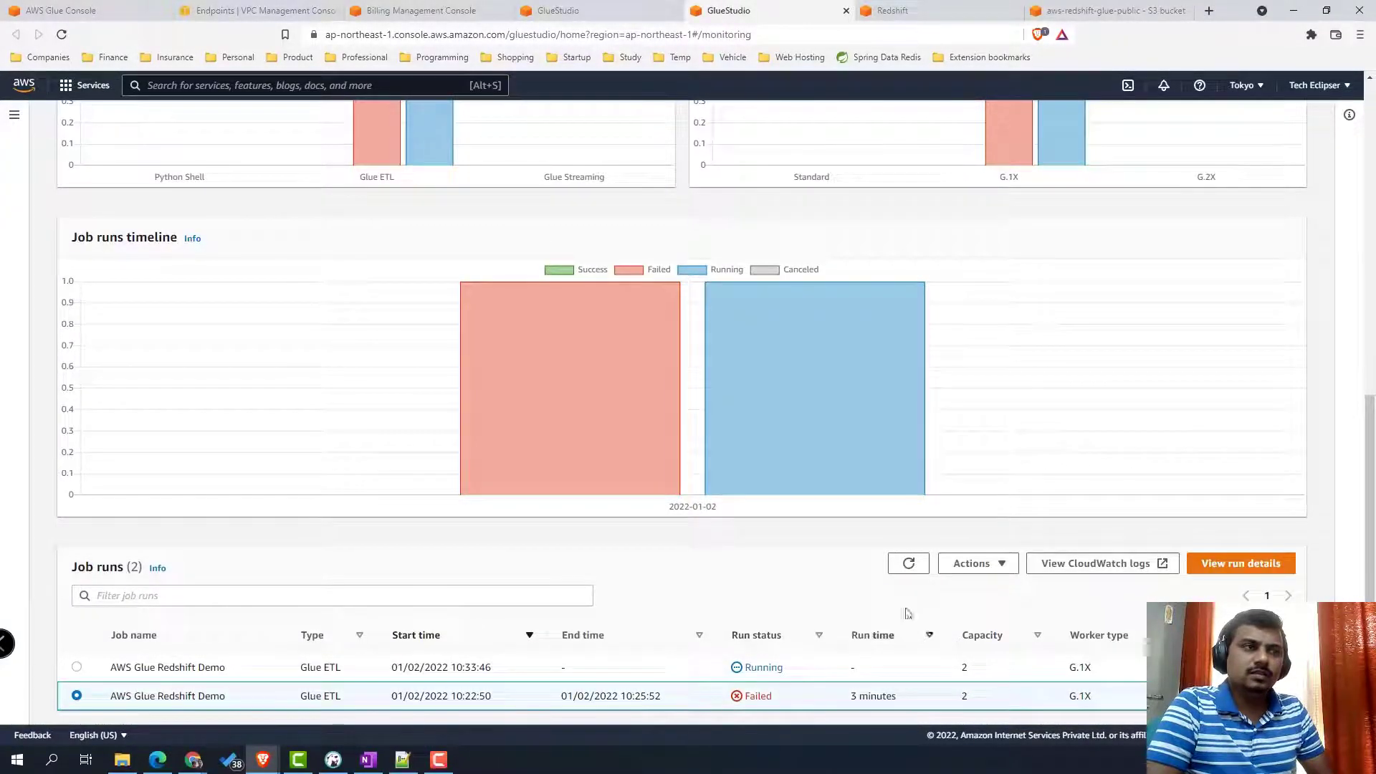
click(1095, 569)
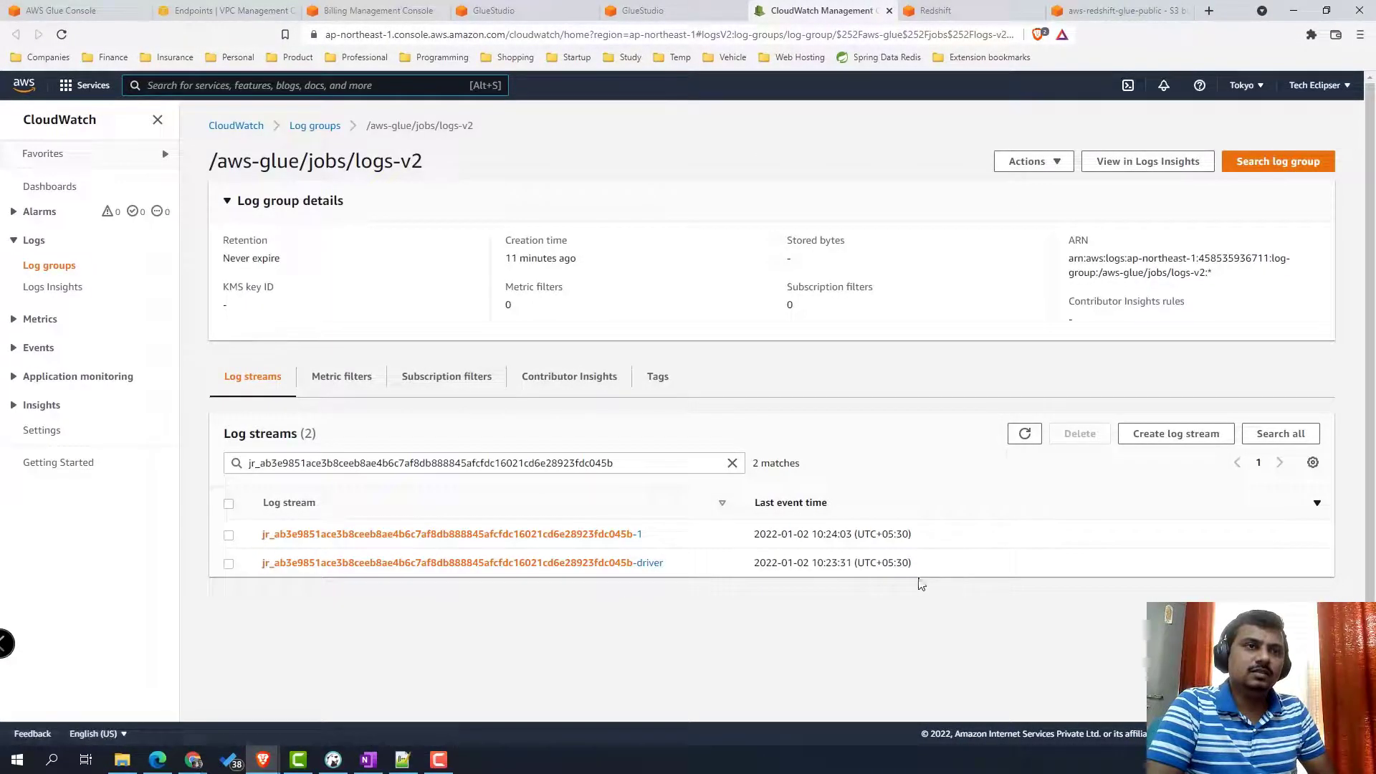
- Read the driver log's expanded ERROR showing the S3 connect timed out failure
click(525, 564)
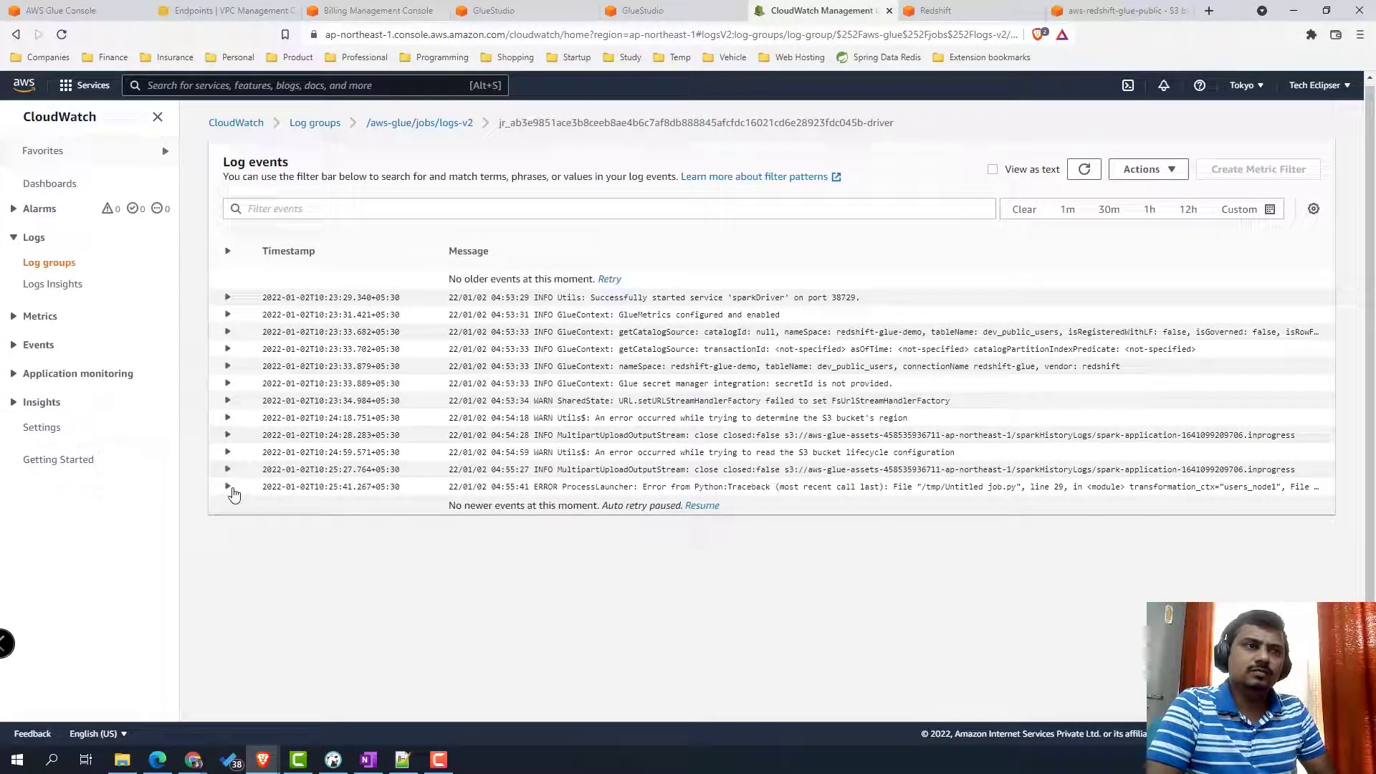
click(228, 487)
scroll(861, 549, down, 3)
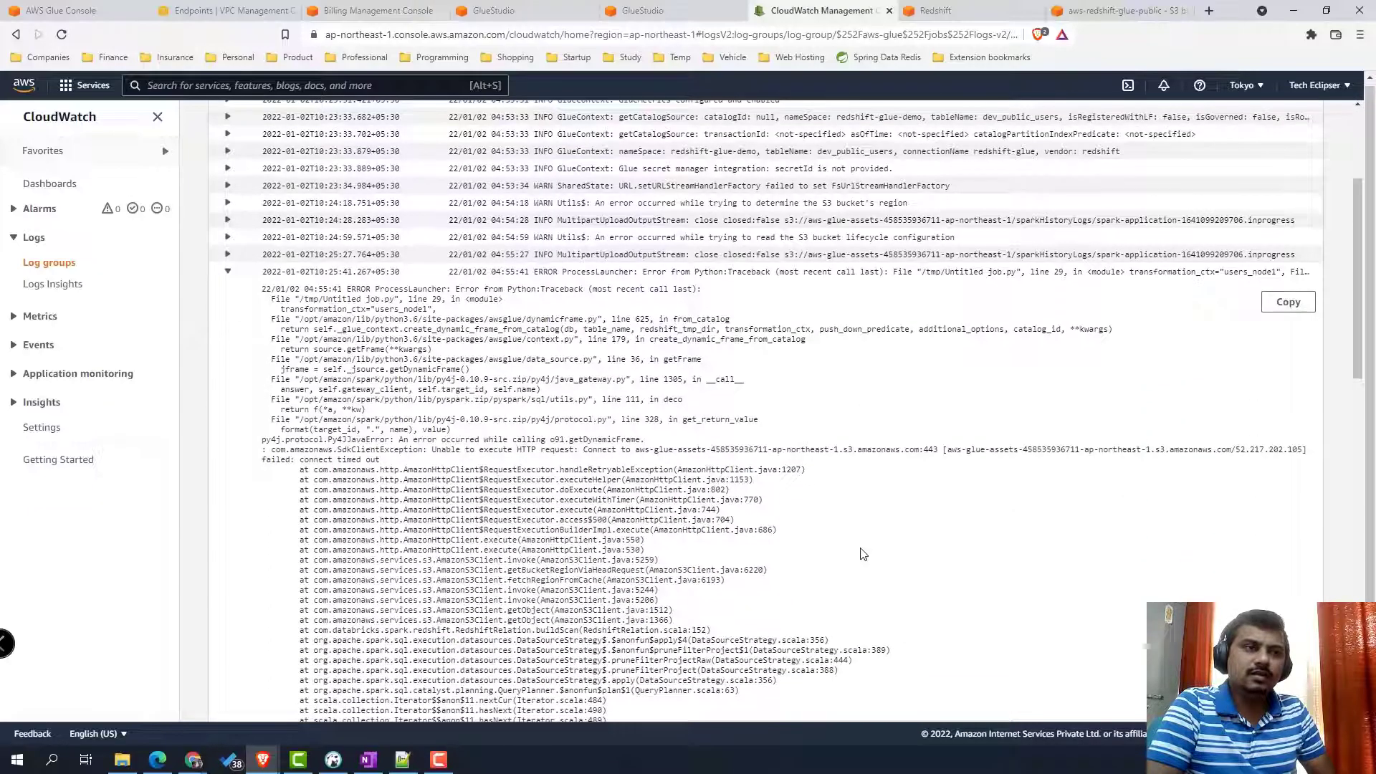
drag(396, 464, 256, 443)
scroll(791, 514, down, 20)
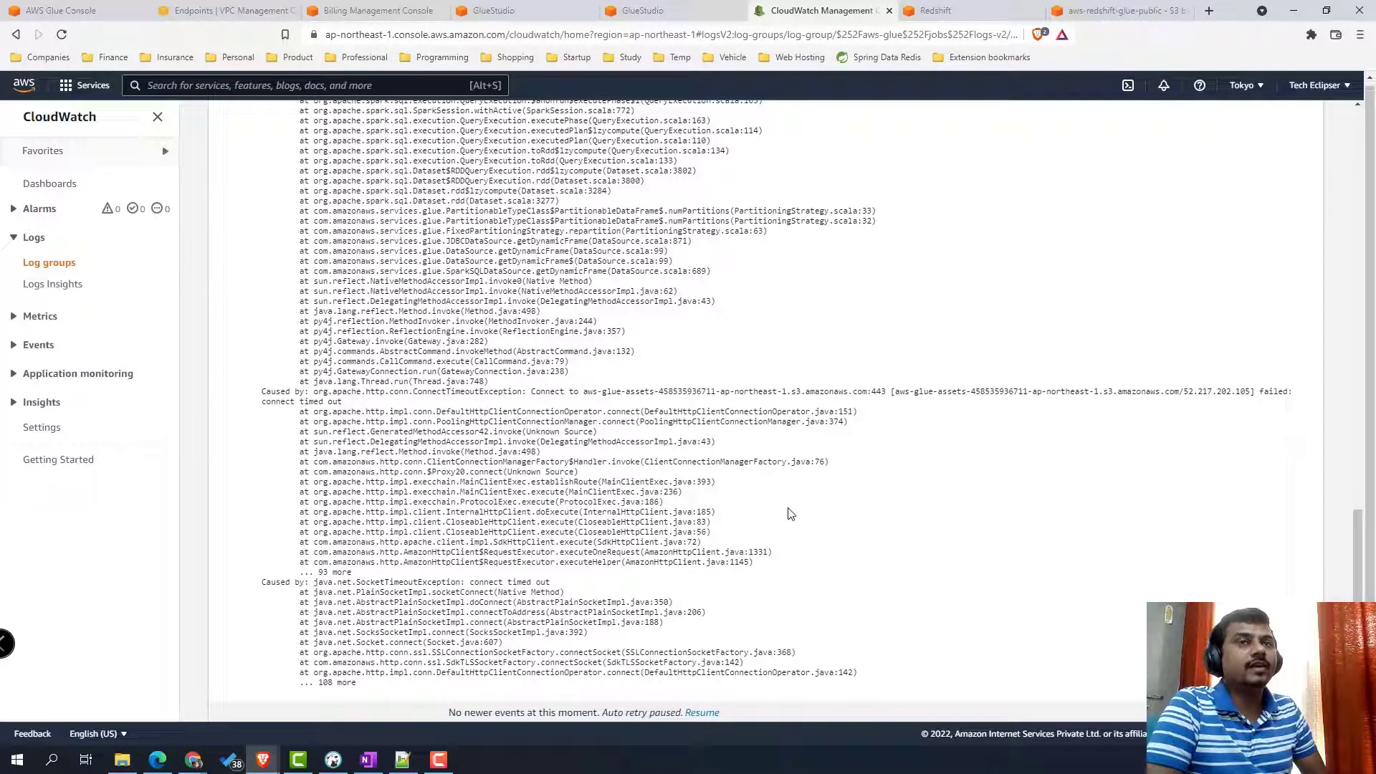
scroll(791, 513, up, 20)
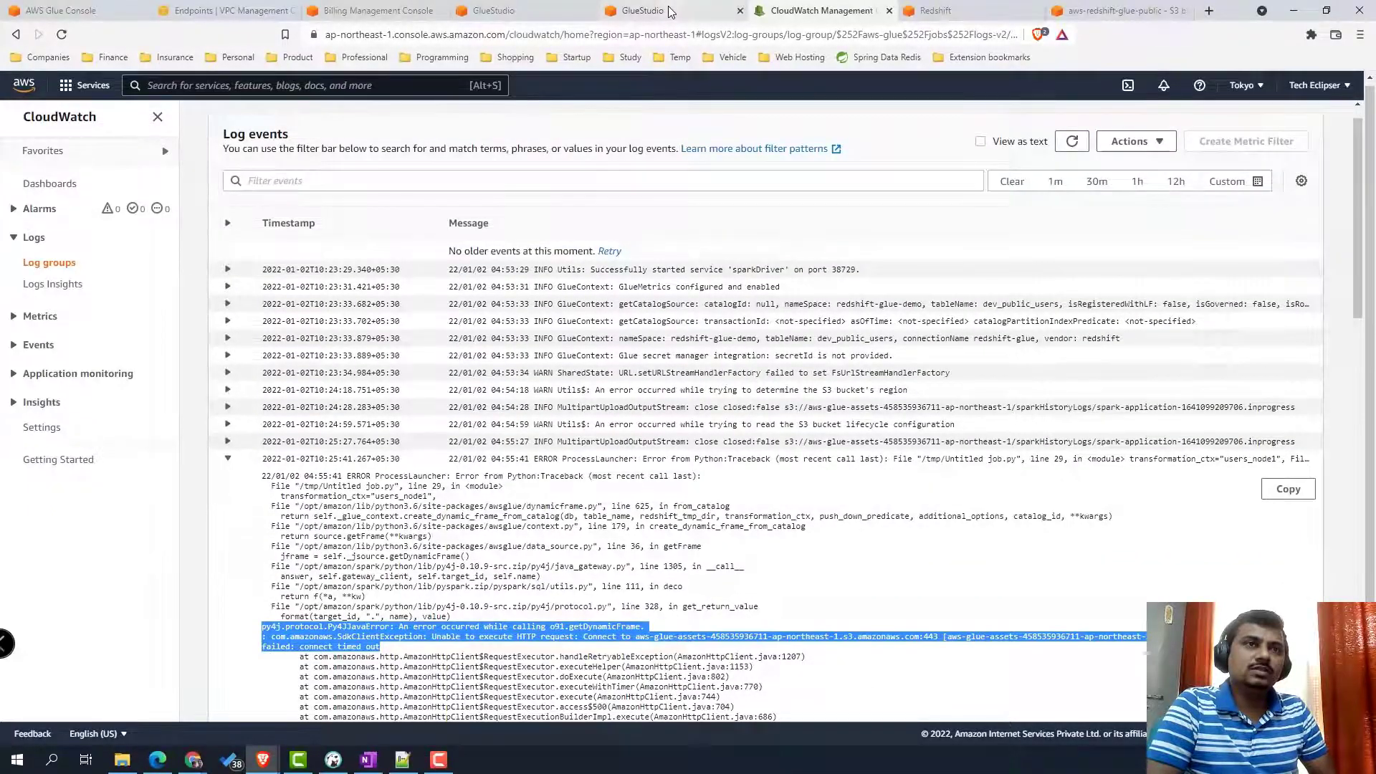
click(644, 10)
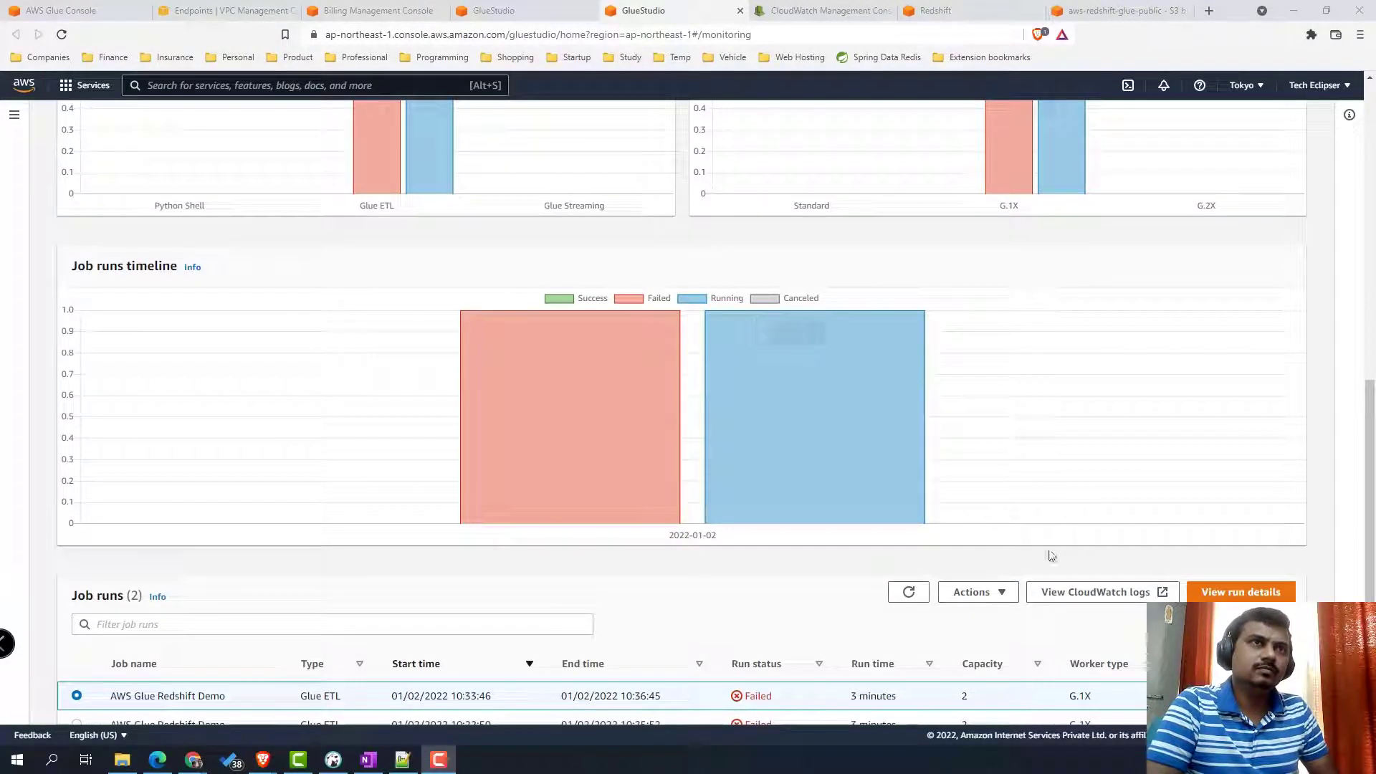
- Open the latest run's driver log in CloudWatch and expand the SdkClientException S3 timeout error
click(1088, 595)
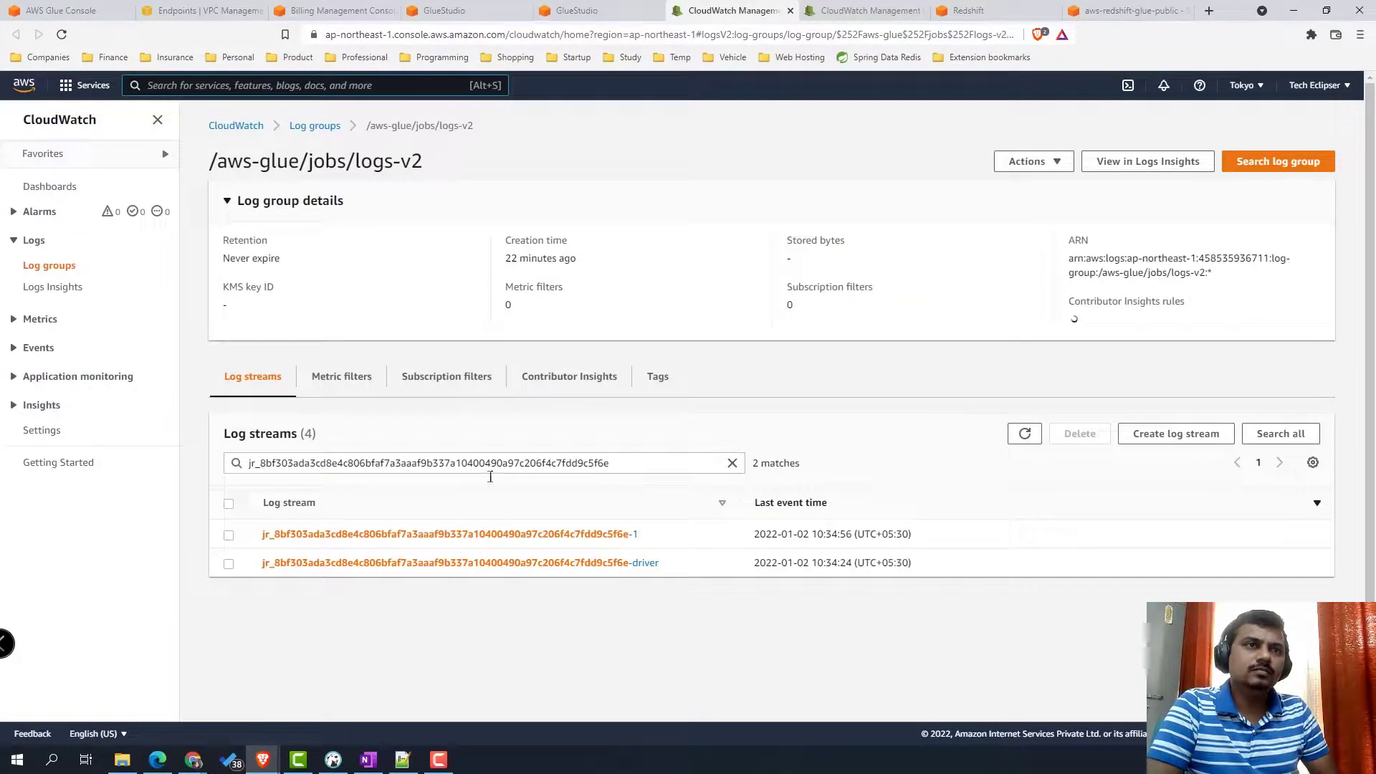
click(467, 564)
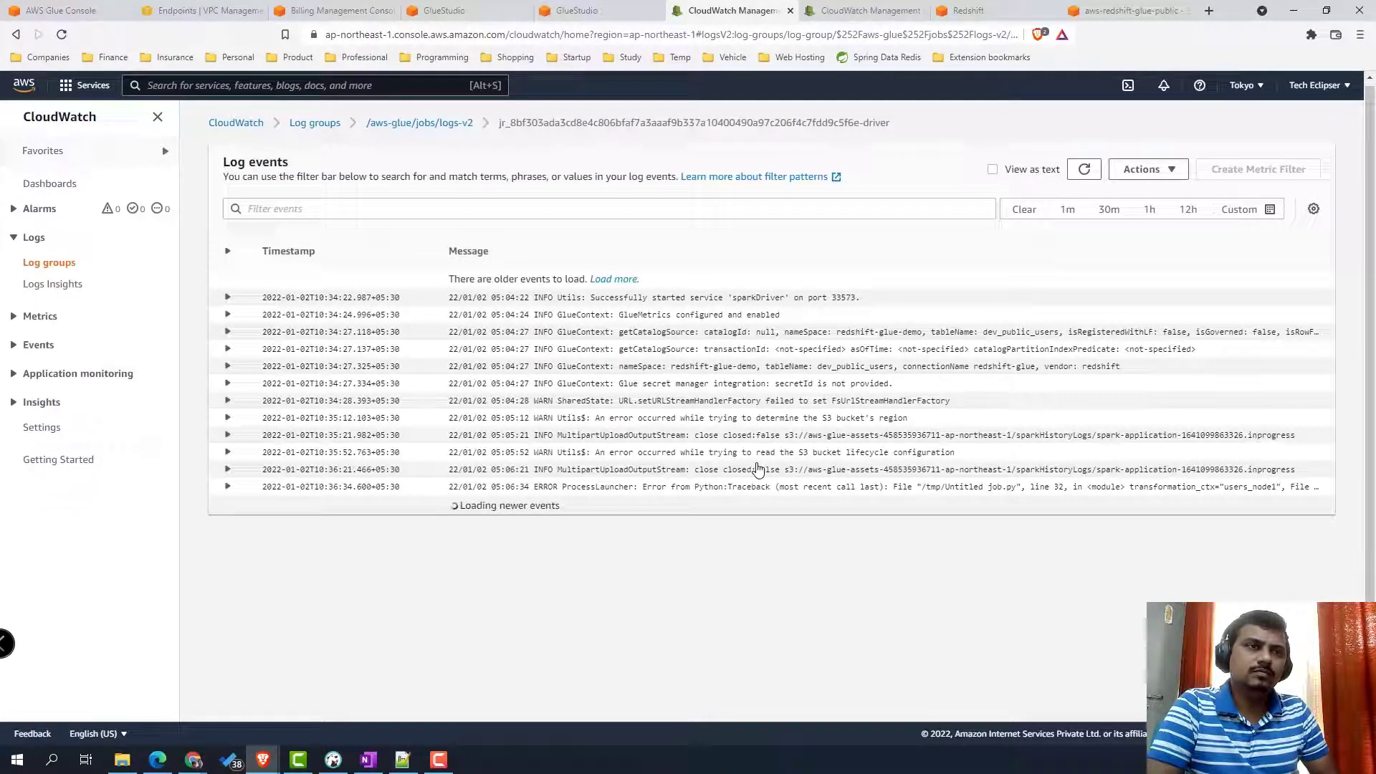
click(228, 487)
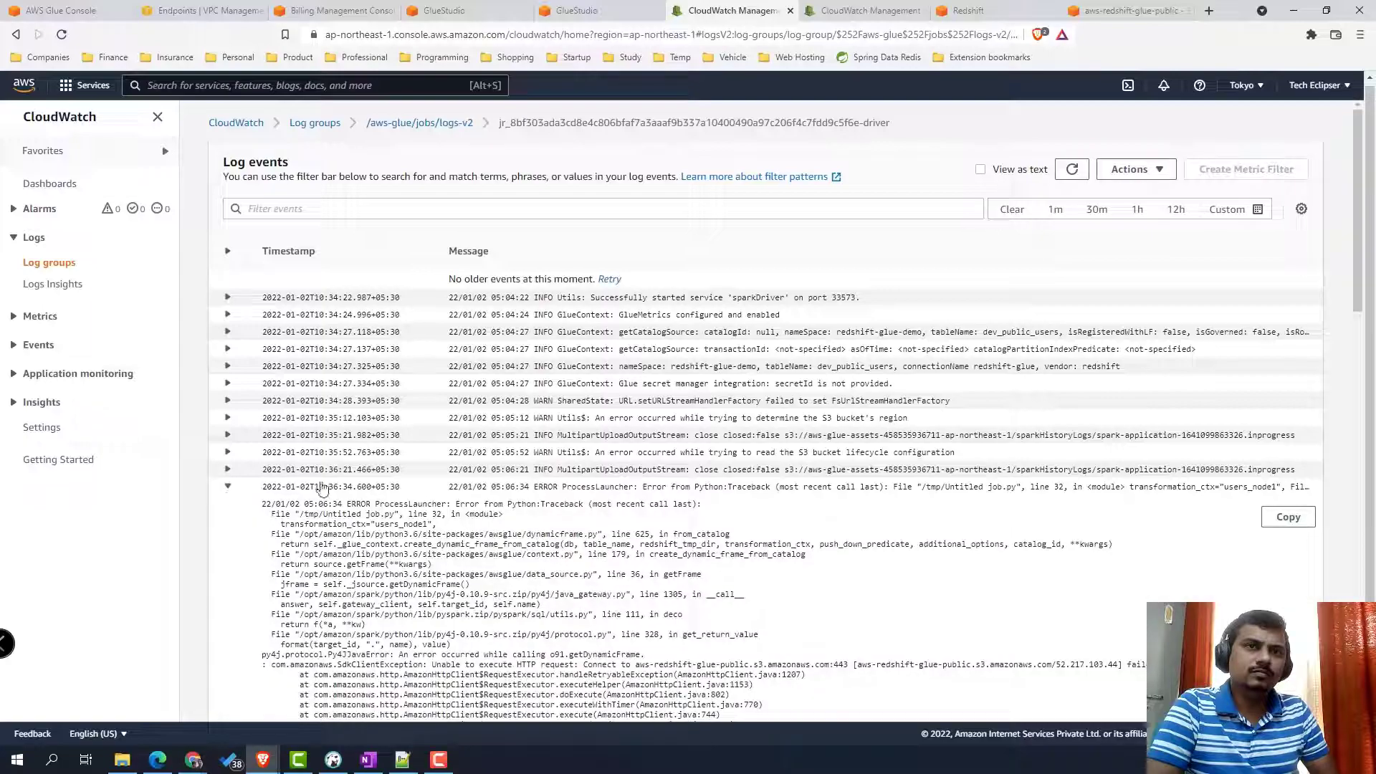
scroll(838, 501, down, 4)
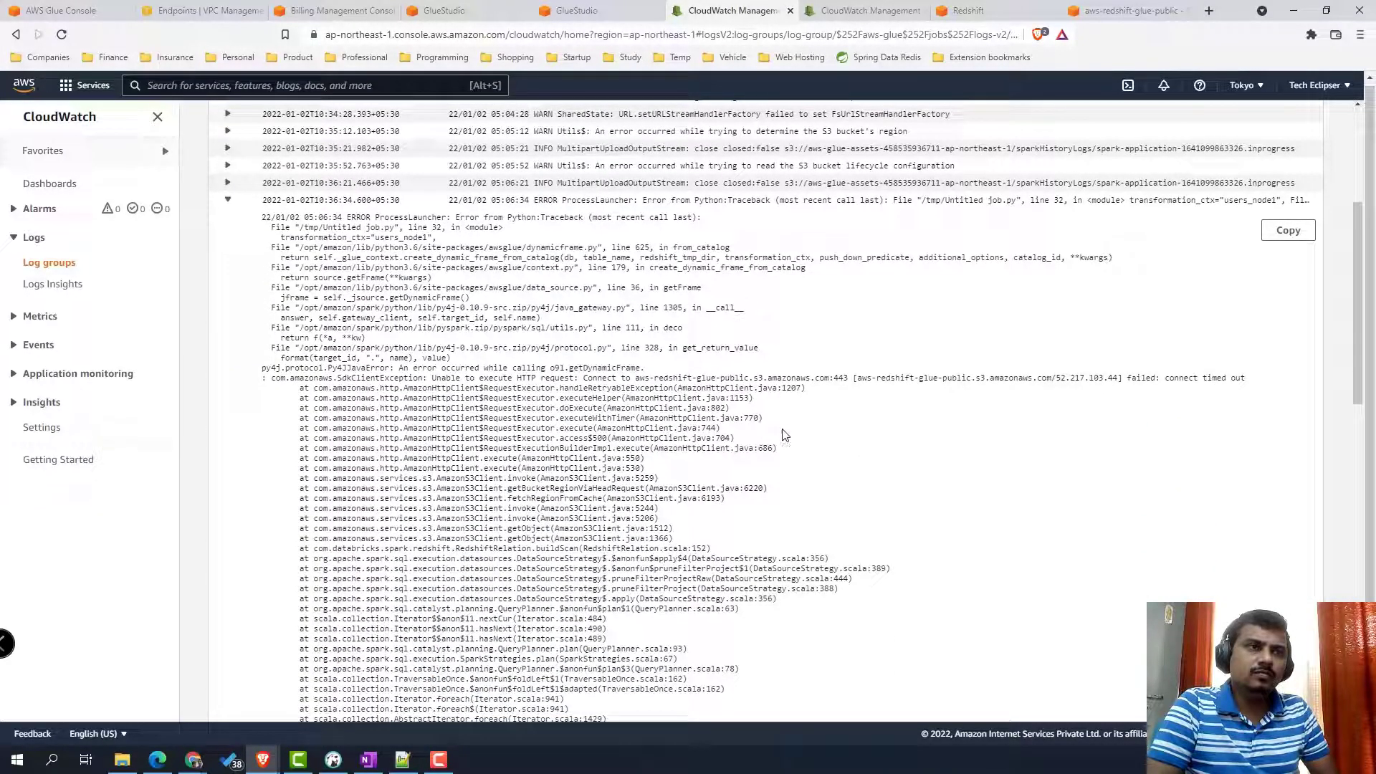
mouse_move(279, 381)
mouse_down()
mouse_move(1141, 416)
mouse_move(1262, 386)
mouse_up()
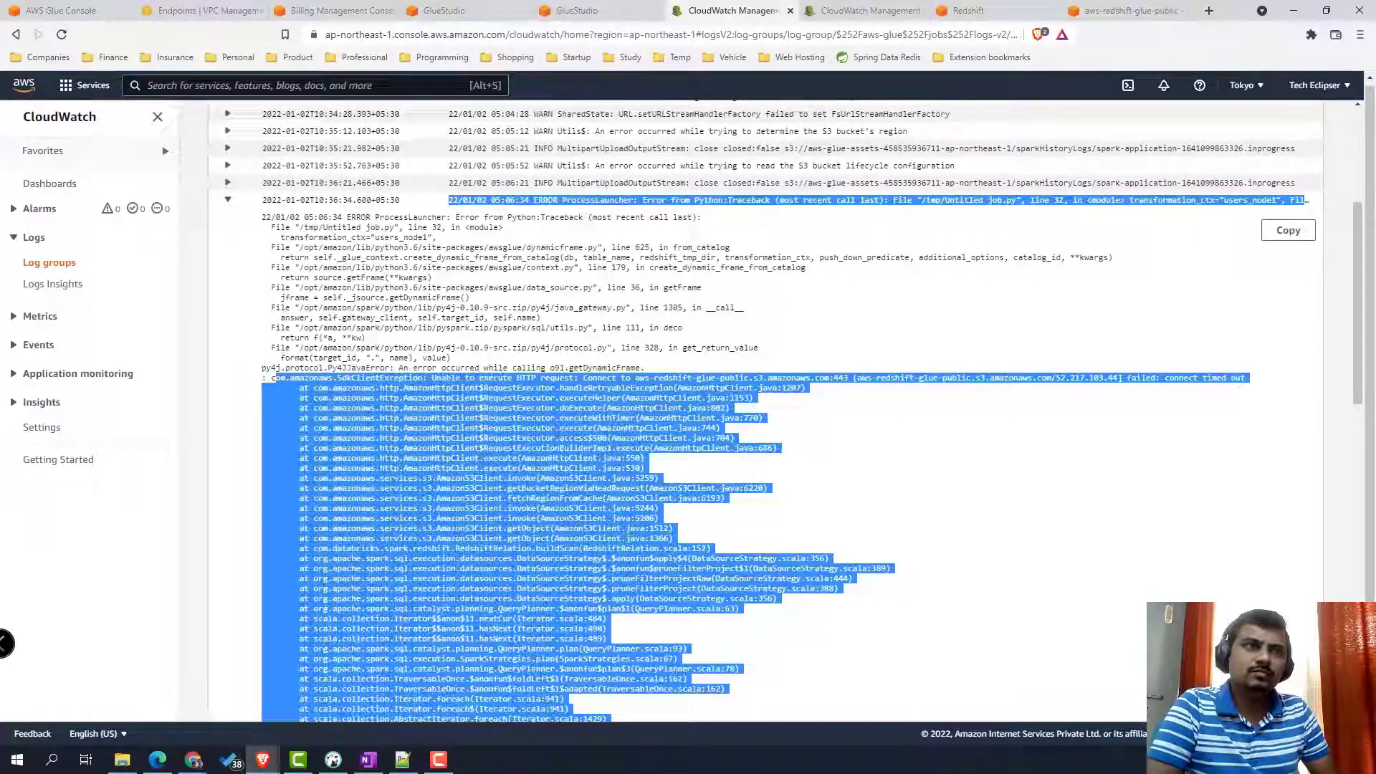
- Search the console for VPC and open the VPC console in a new tab
key(alt+s)
text(VPC)
right_click(378, 204)
click(380, 205)
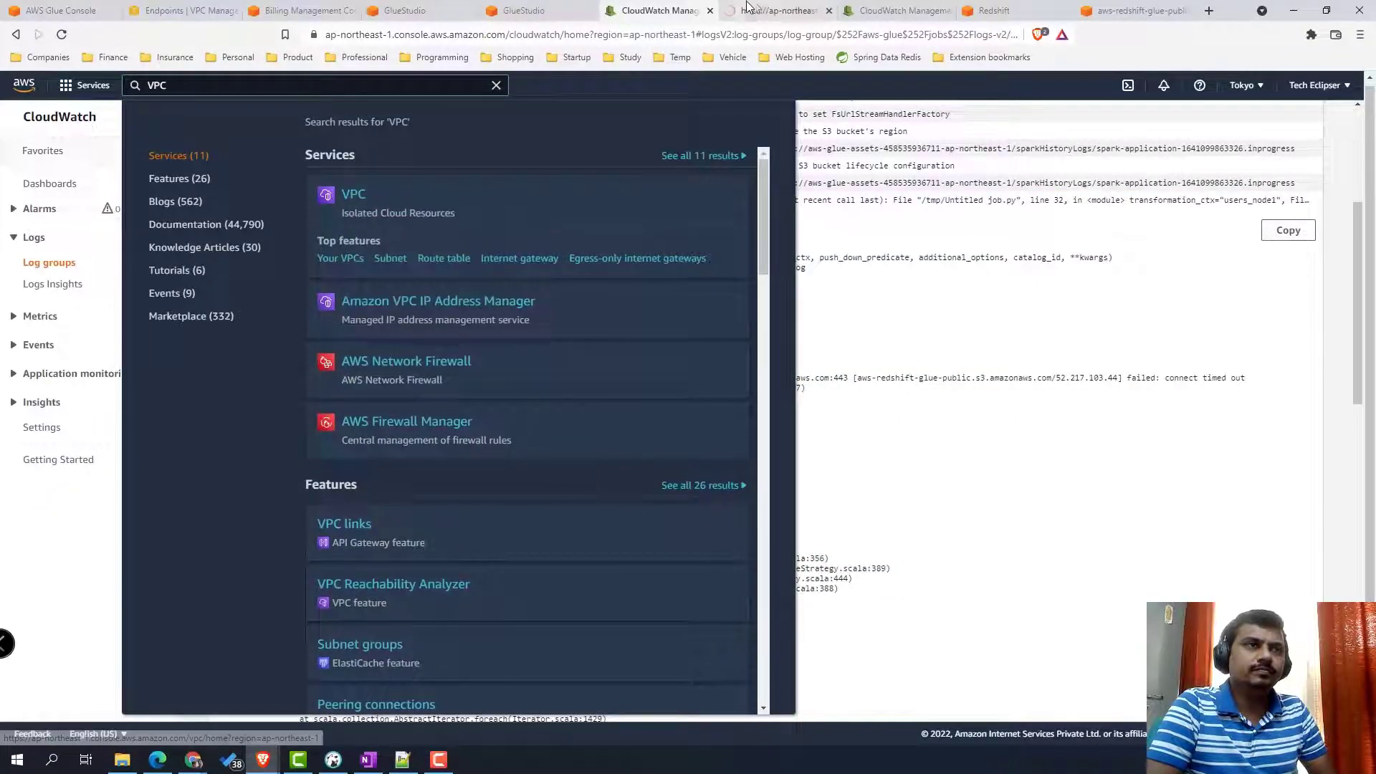
click(762, 13)
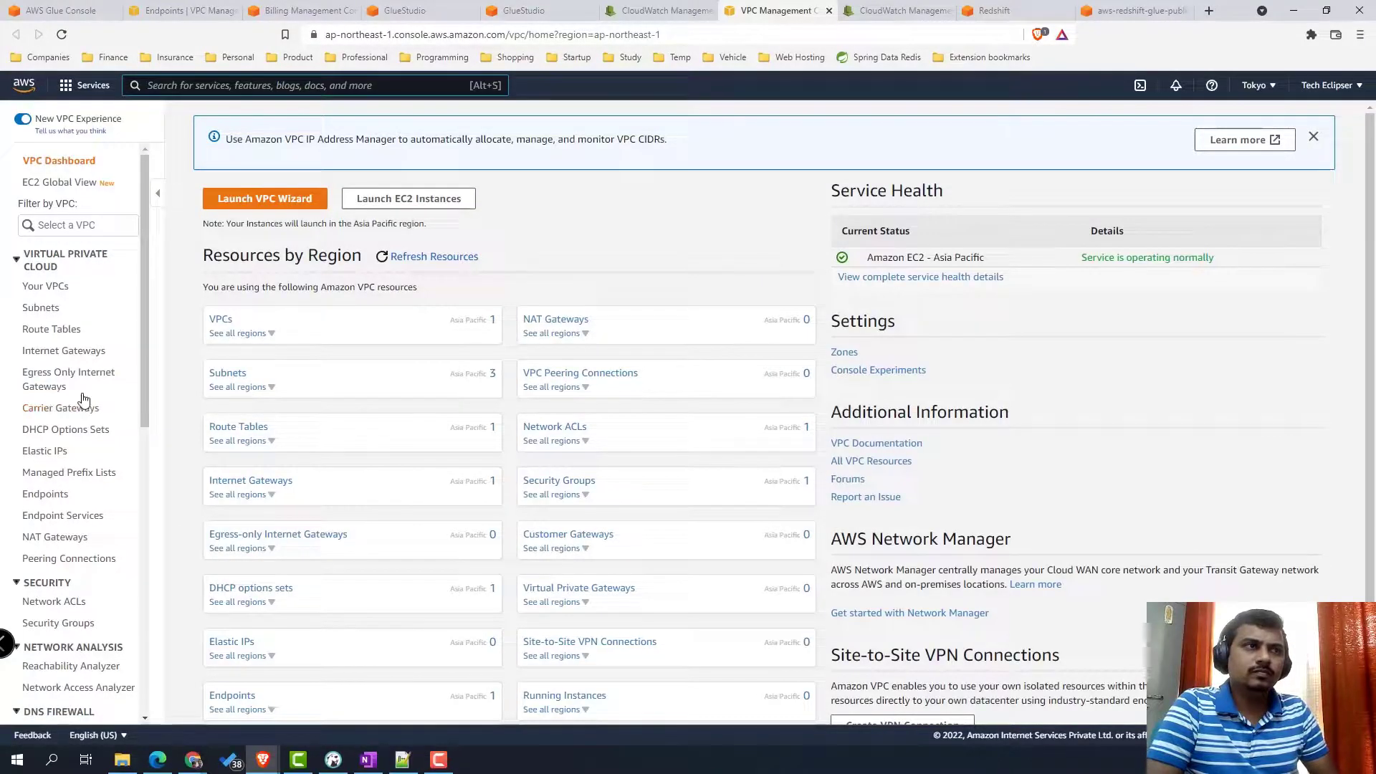
- Create a VPC interface endpoint for the glue service
click(58, 500)
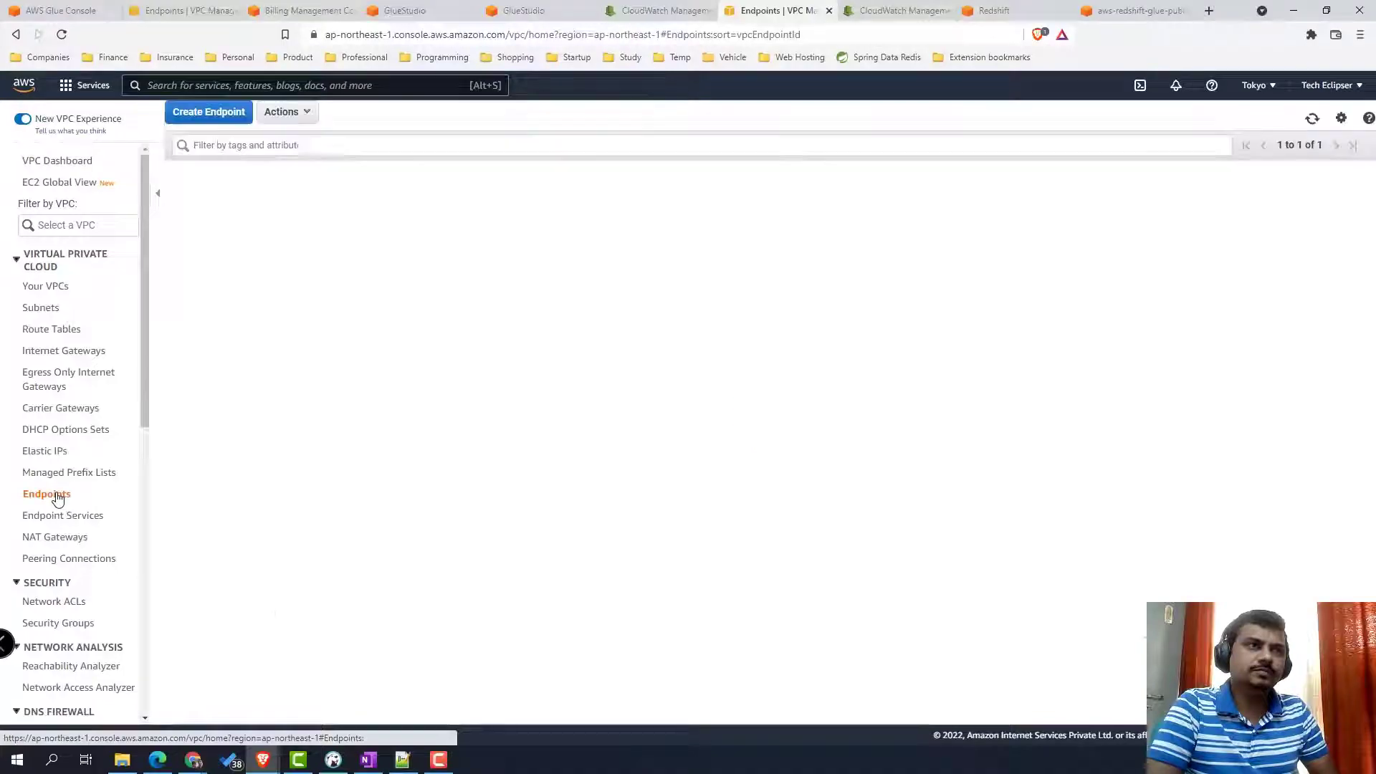
click(221, 117)
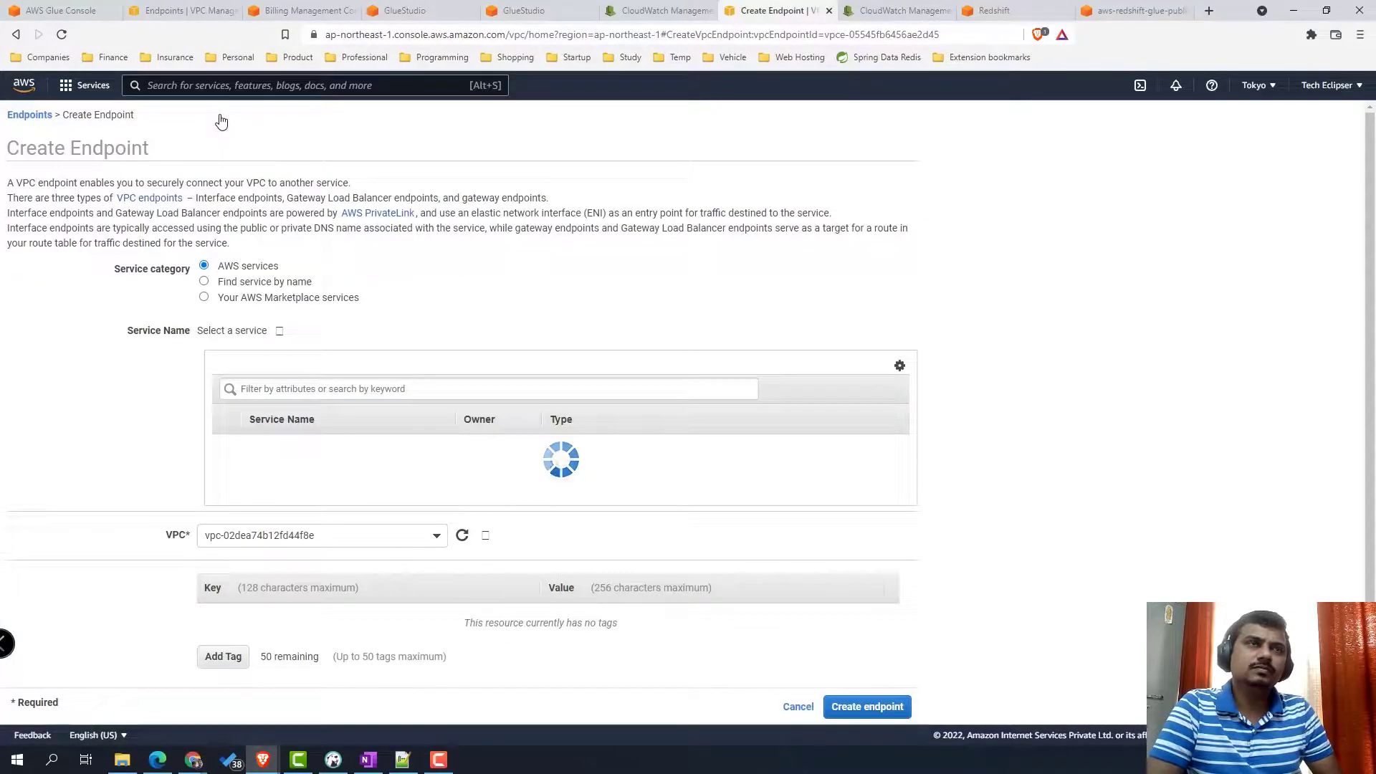
click(367, 391)
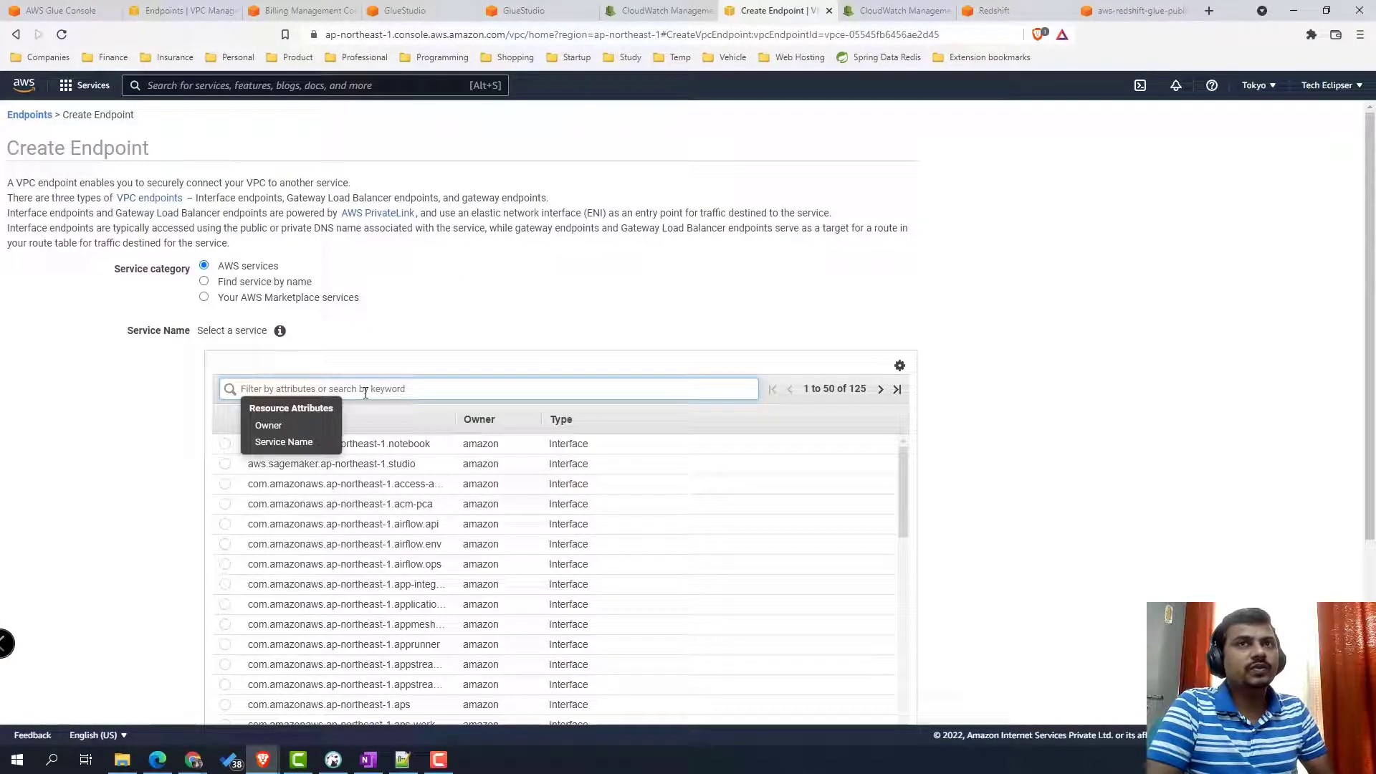
text(glue)
key(Return)
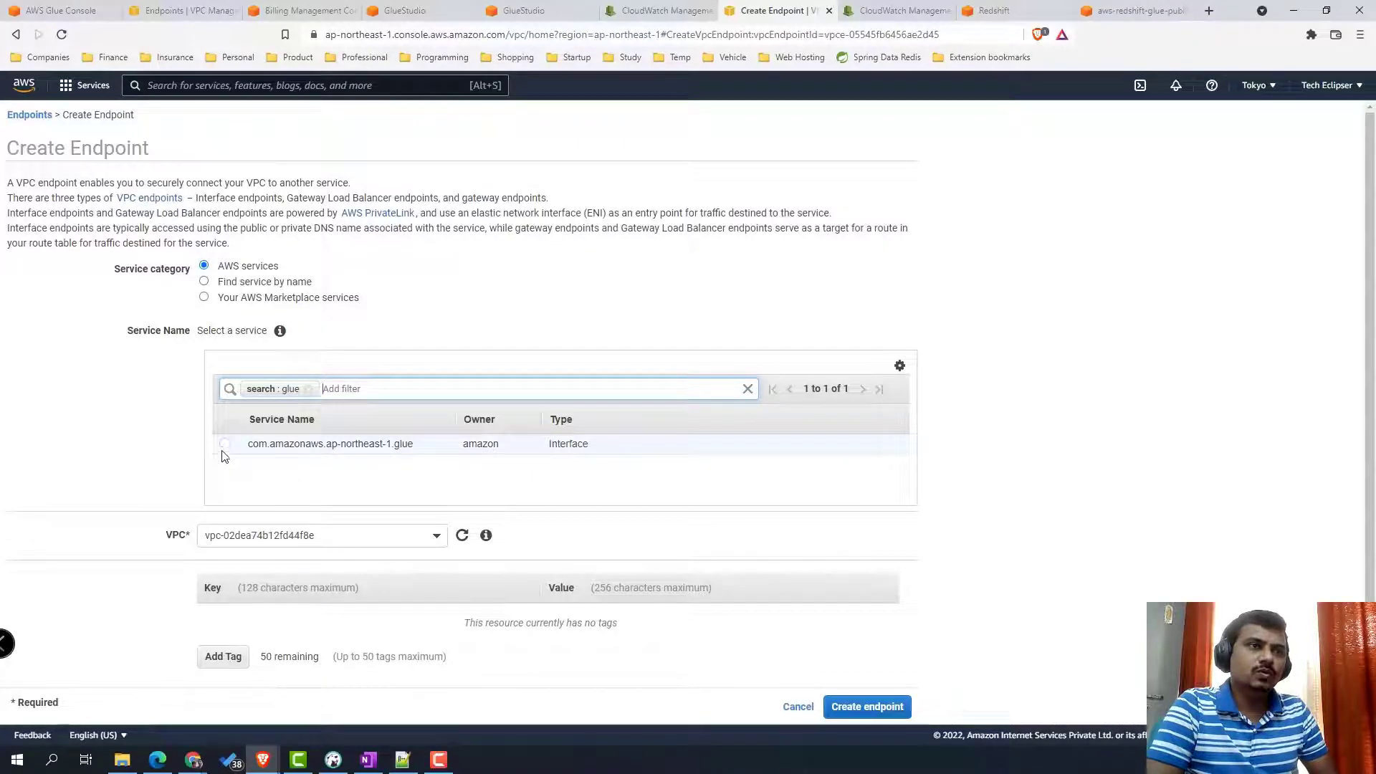
click(224, 446)
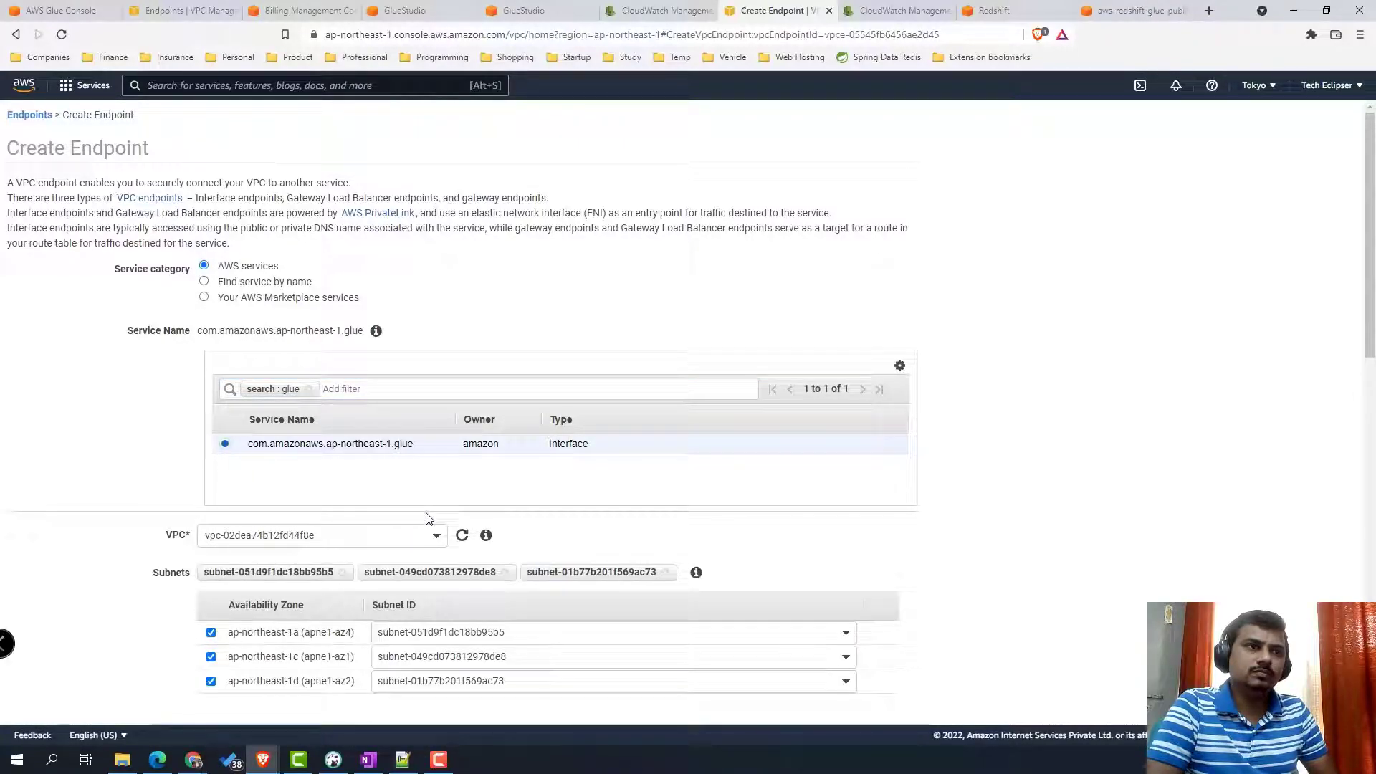
scroll(279, 599, down, 2)
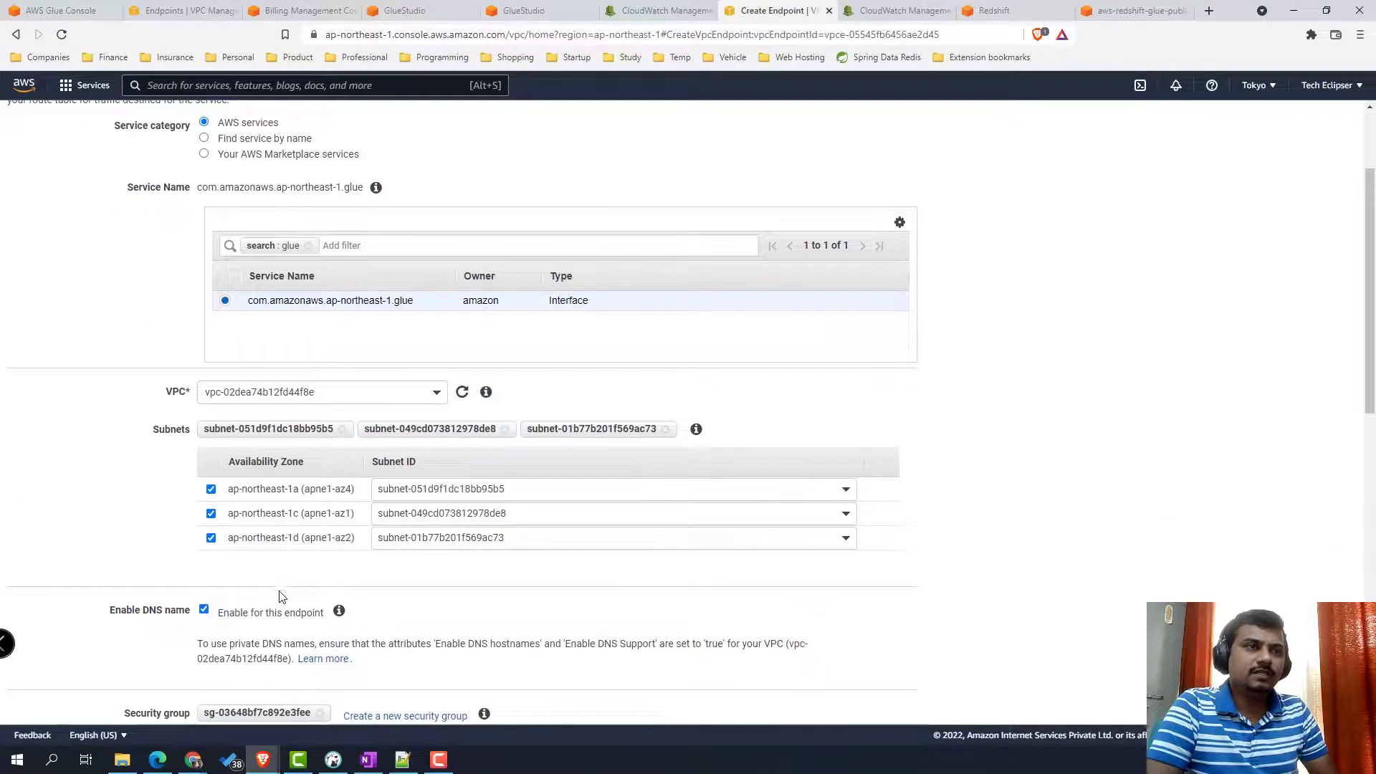
scroll(288, 538, up, 2)
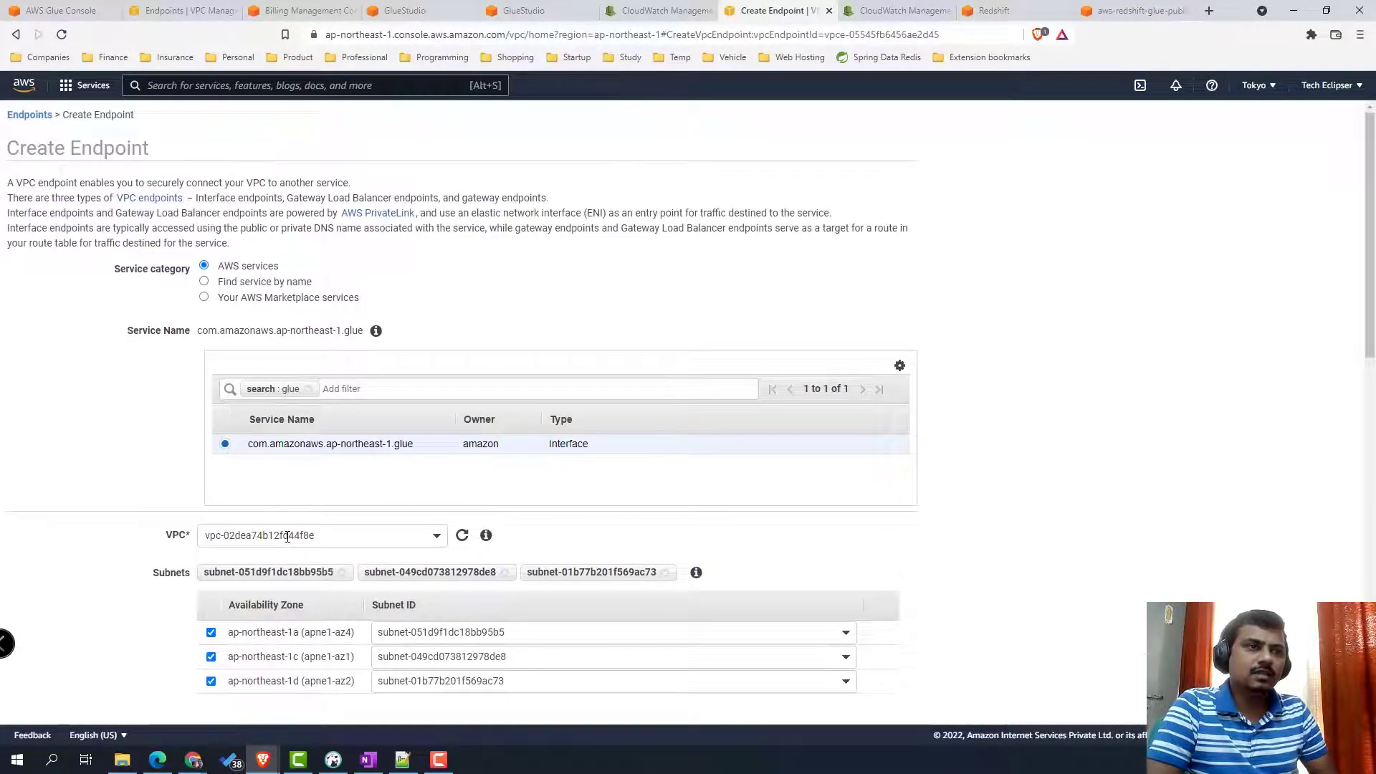
scroll(287, 538, down, 6)
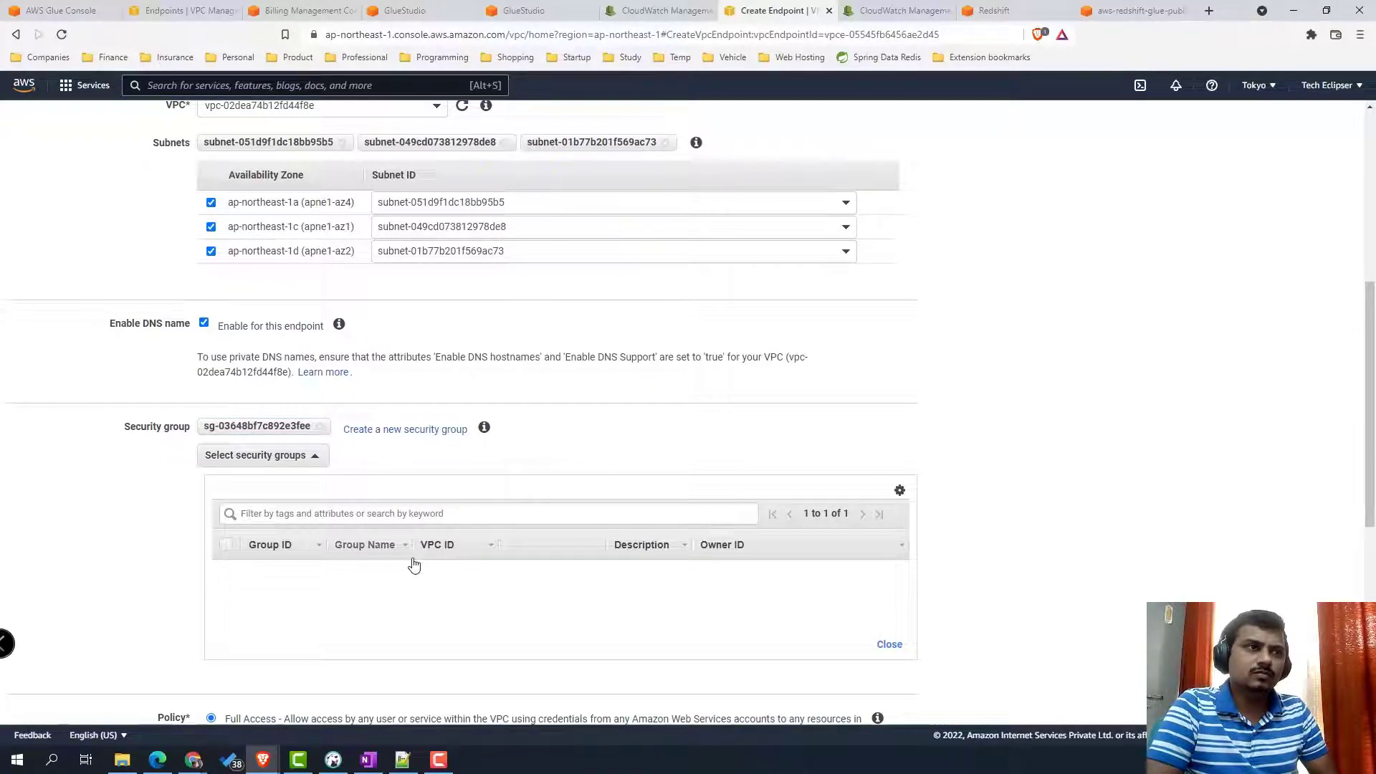
scroll(412, 564, down, 6)
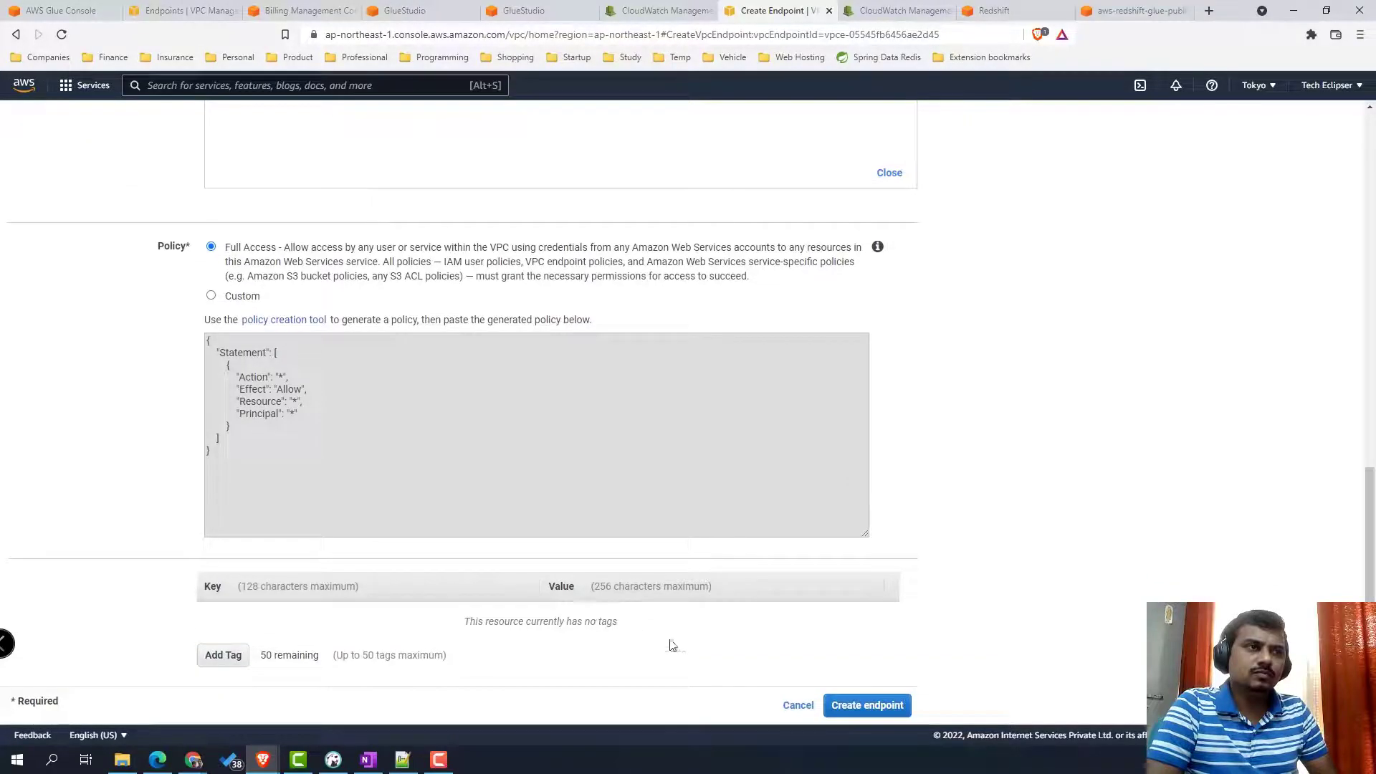
click(865, 707)
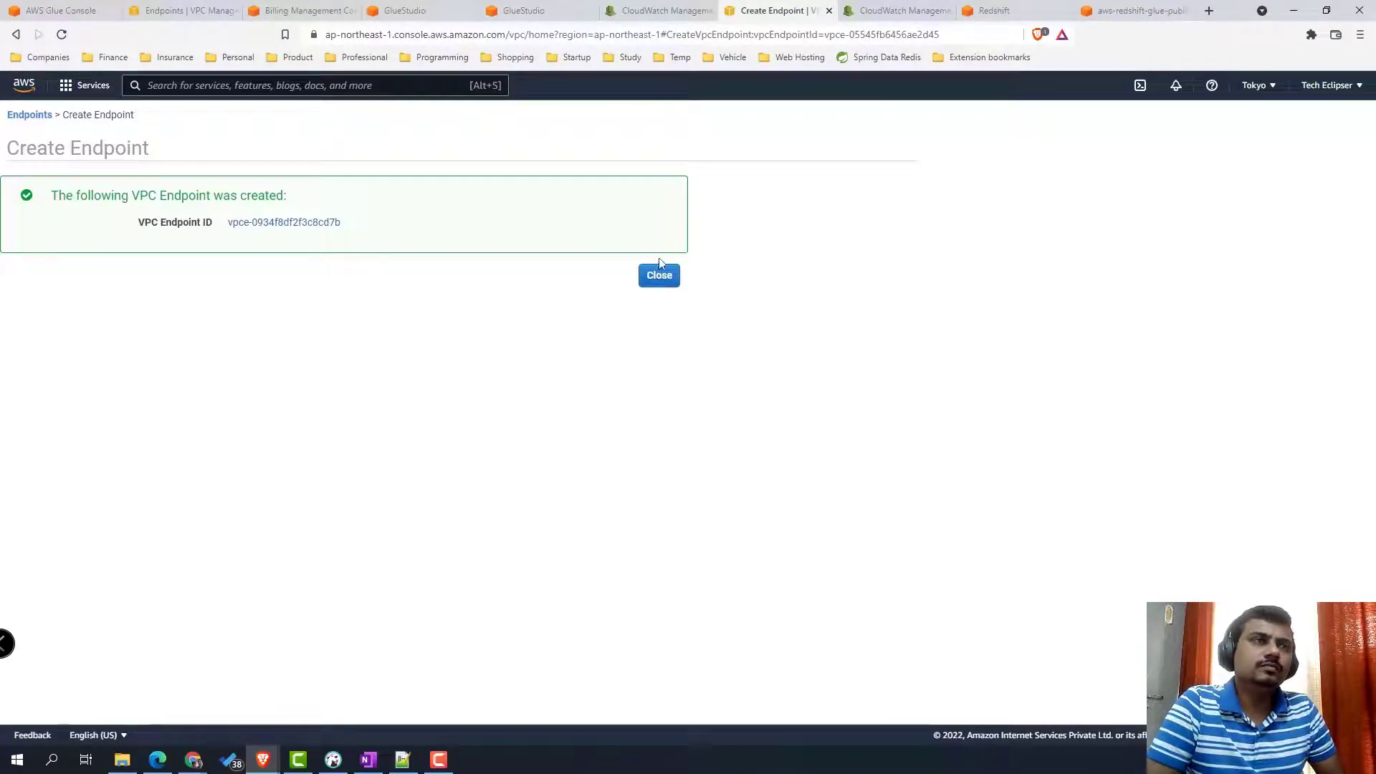
- Confirm the new glue endpoint shows available in the Endpoints list, then return to Glue Connections
click(659, 277)
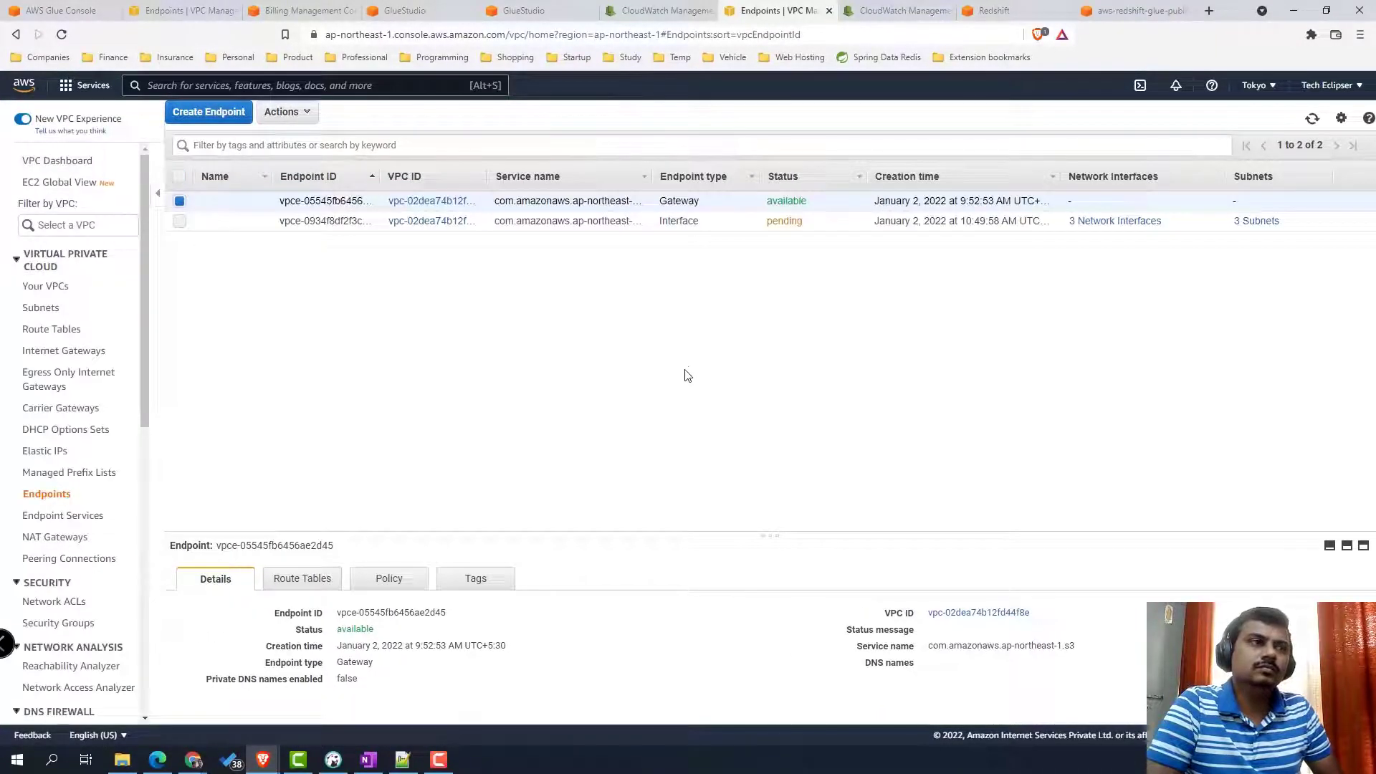
triple_click(577, 220)
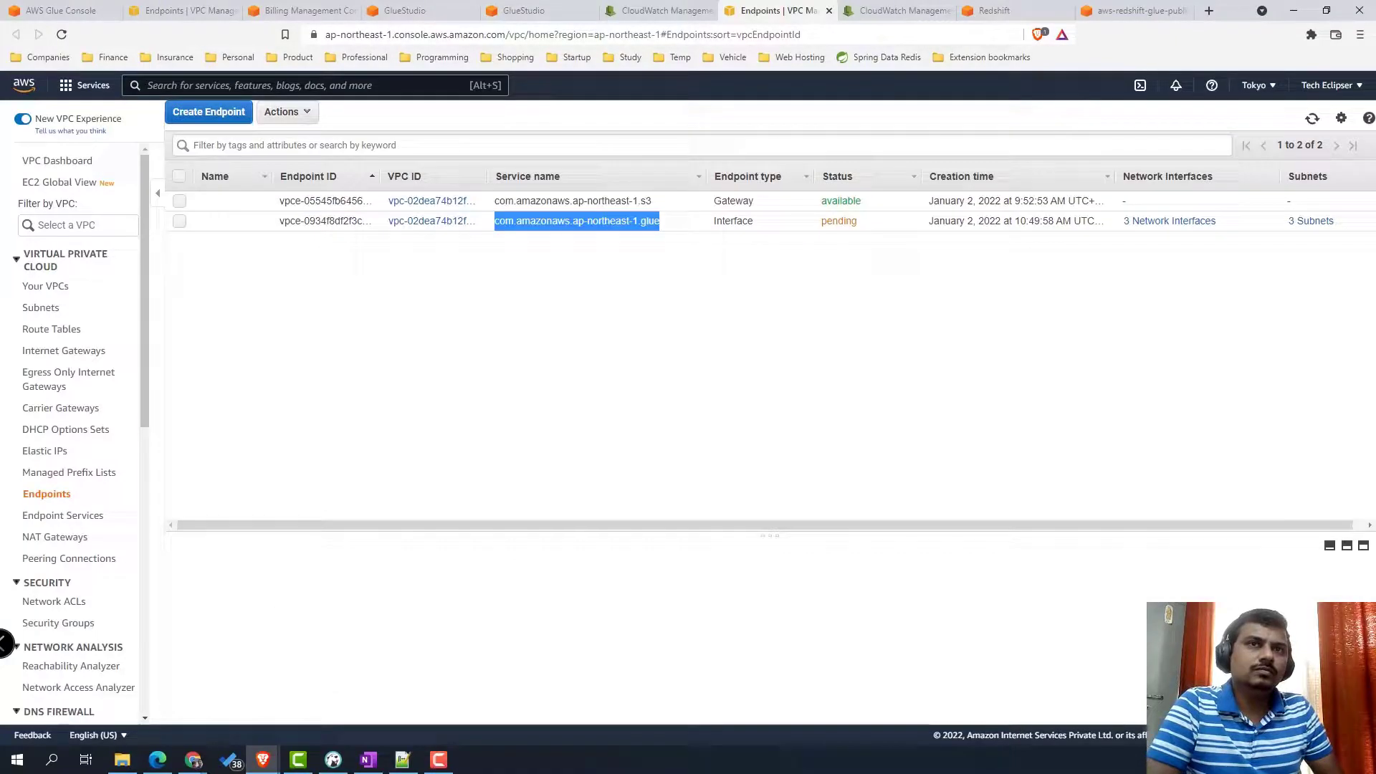
drag(864, 223, 710, 224)
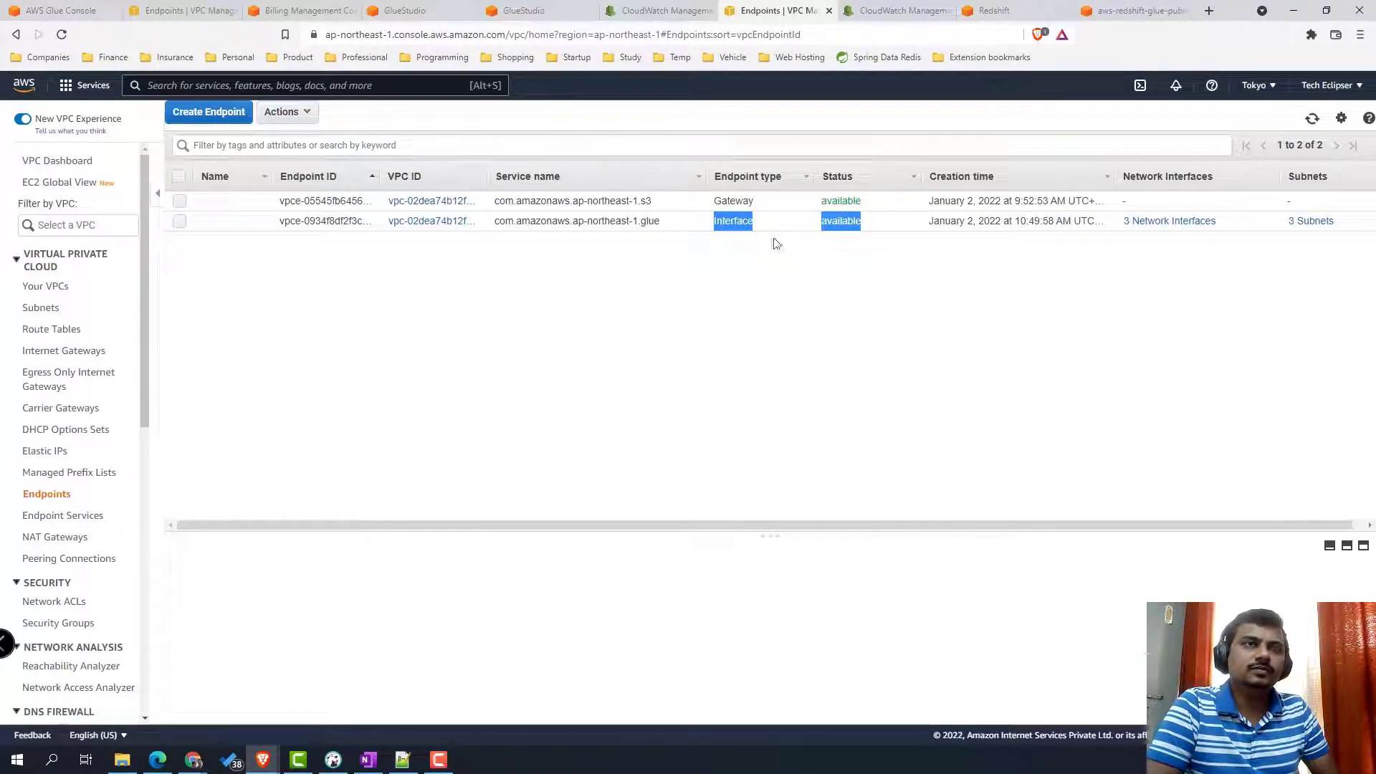
click(543, 10)
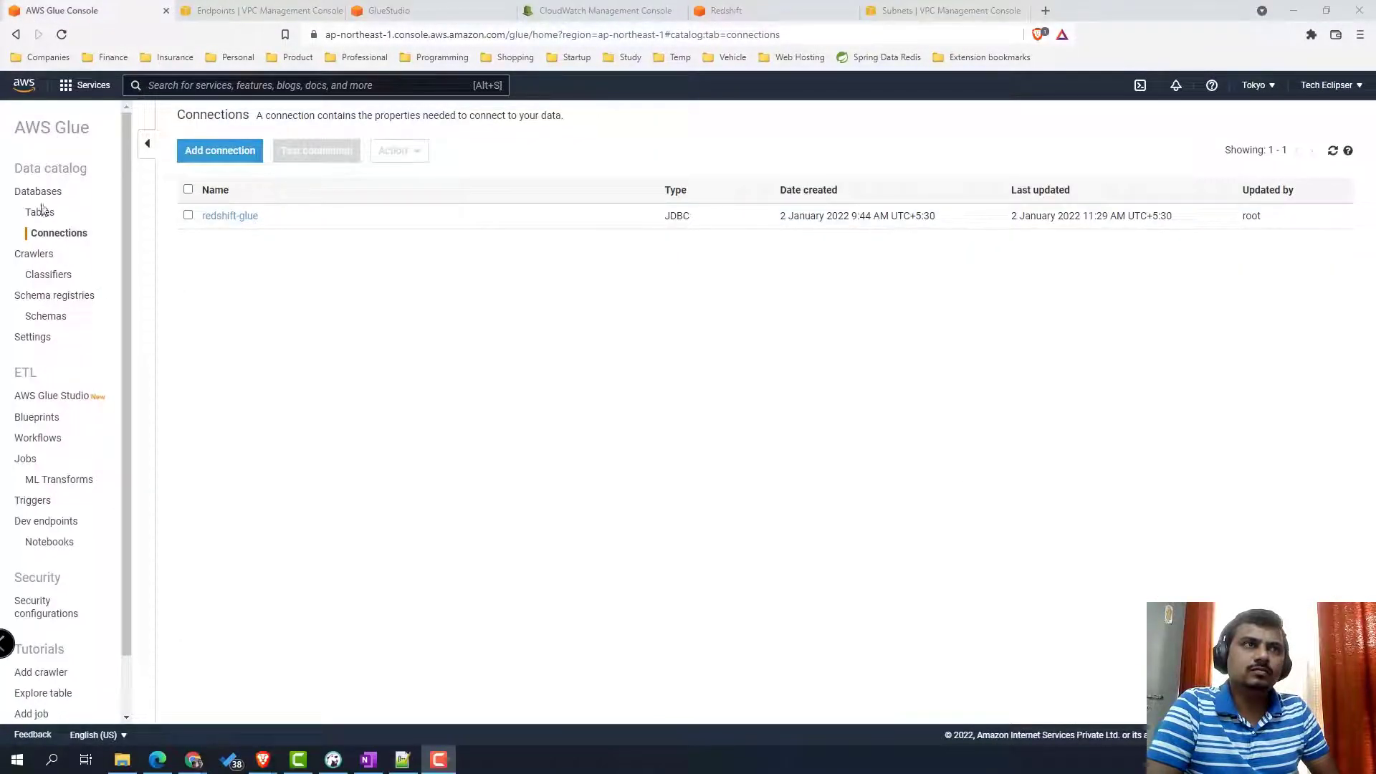
- Edit the redshift-glue connection to use subnet-01b77b201f569ac73 and save it
click(188, 216)
click(395, 151)
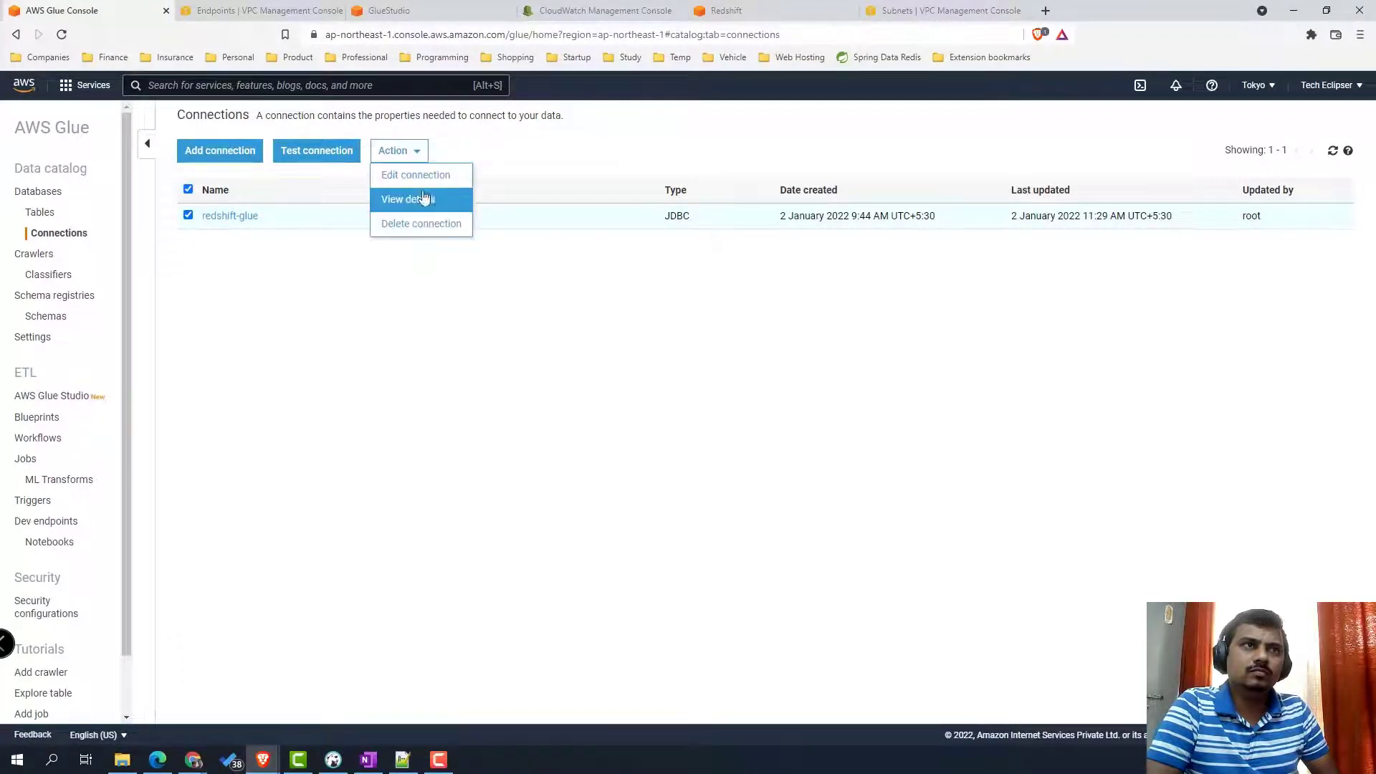
click(421, 176)
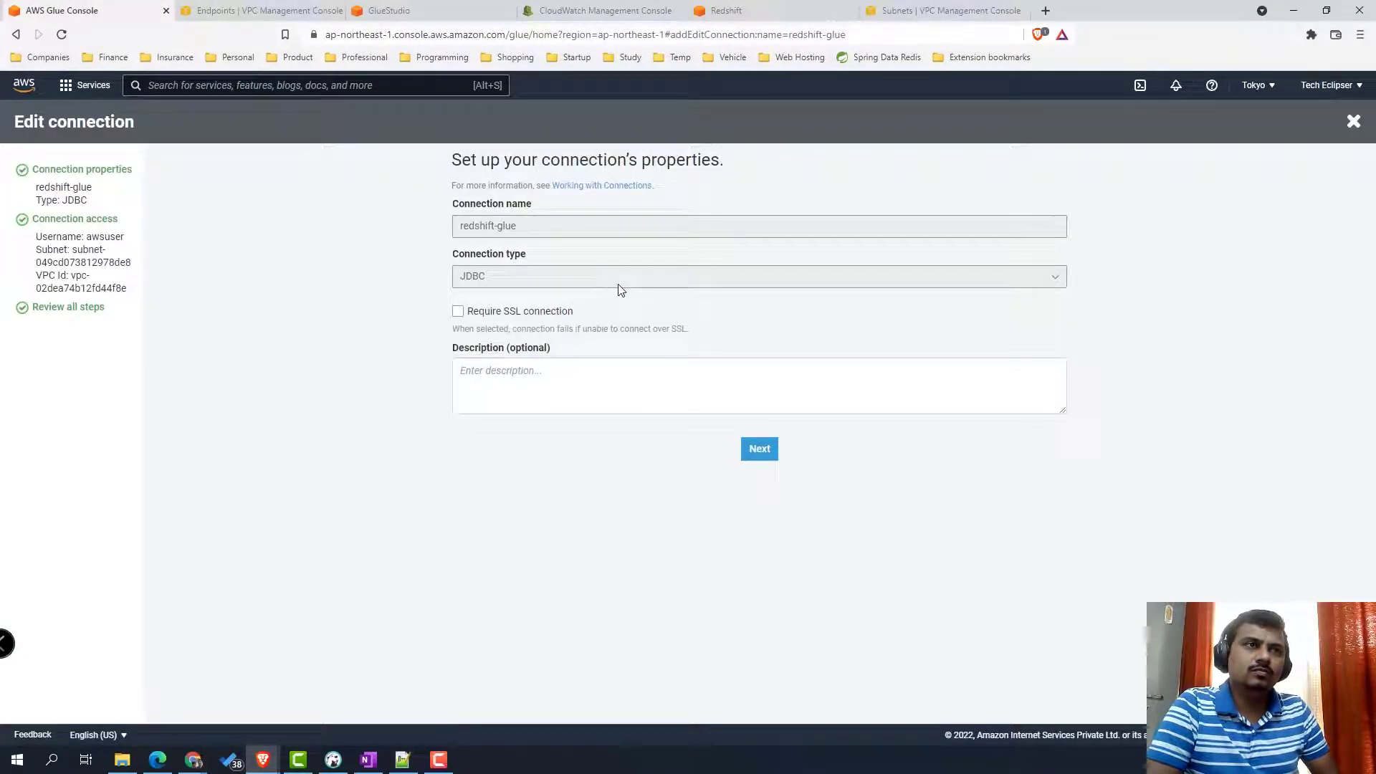
click(760, 449)
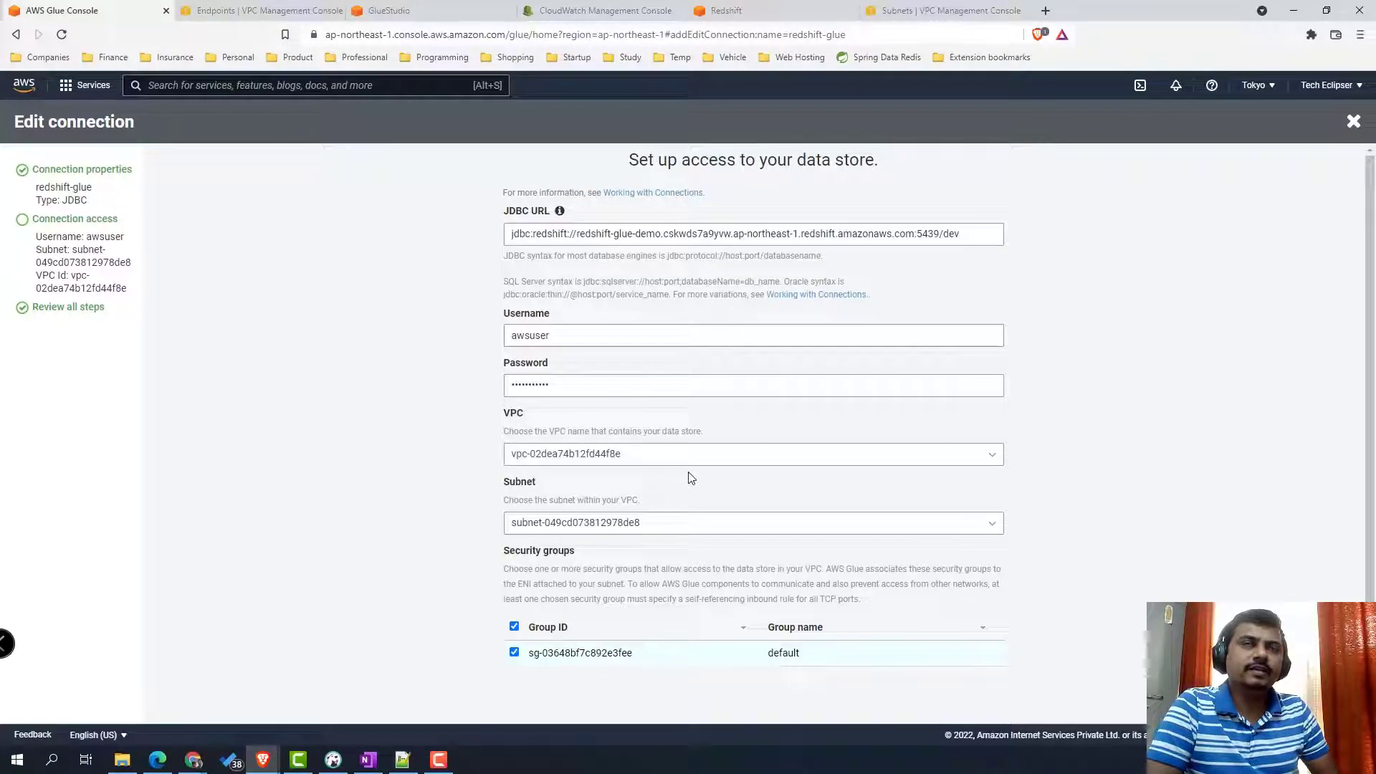
click(720, 531)
click(681, 591)
scroll(1101, 657, down, 1)
scroll(1101, 657, down, 2)
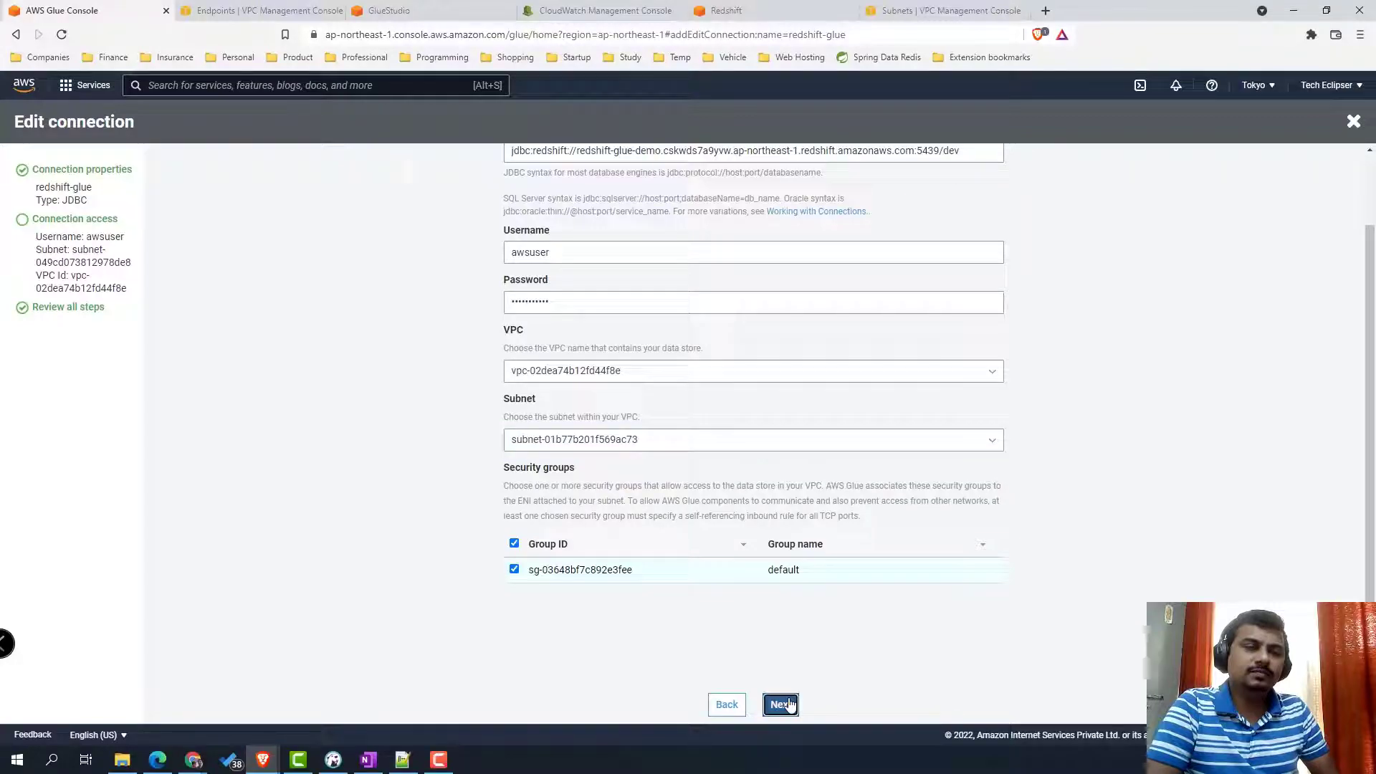
click(785, 704)
click(804, 461)
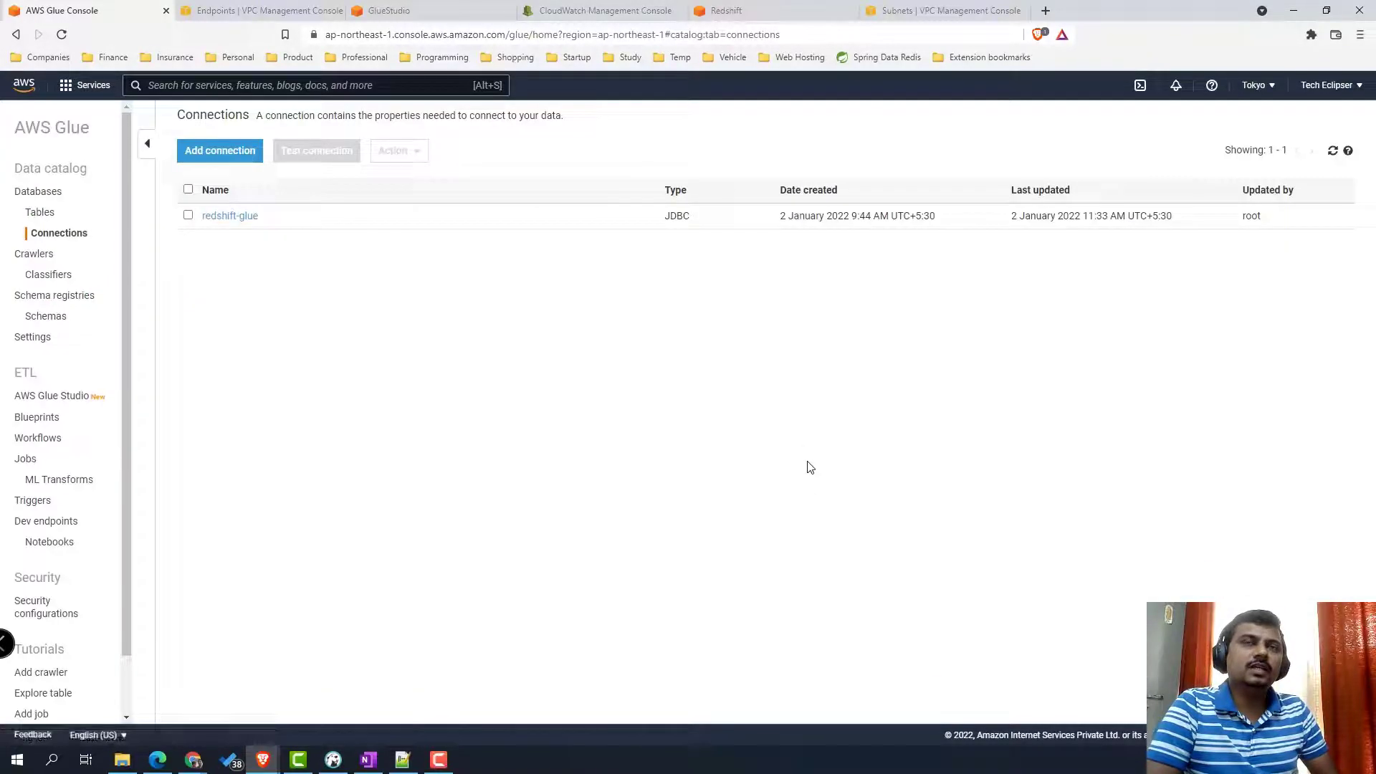
click(413, 16)
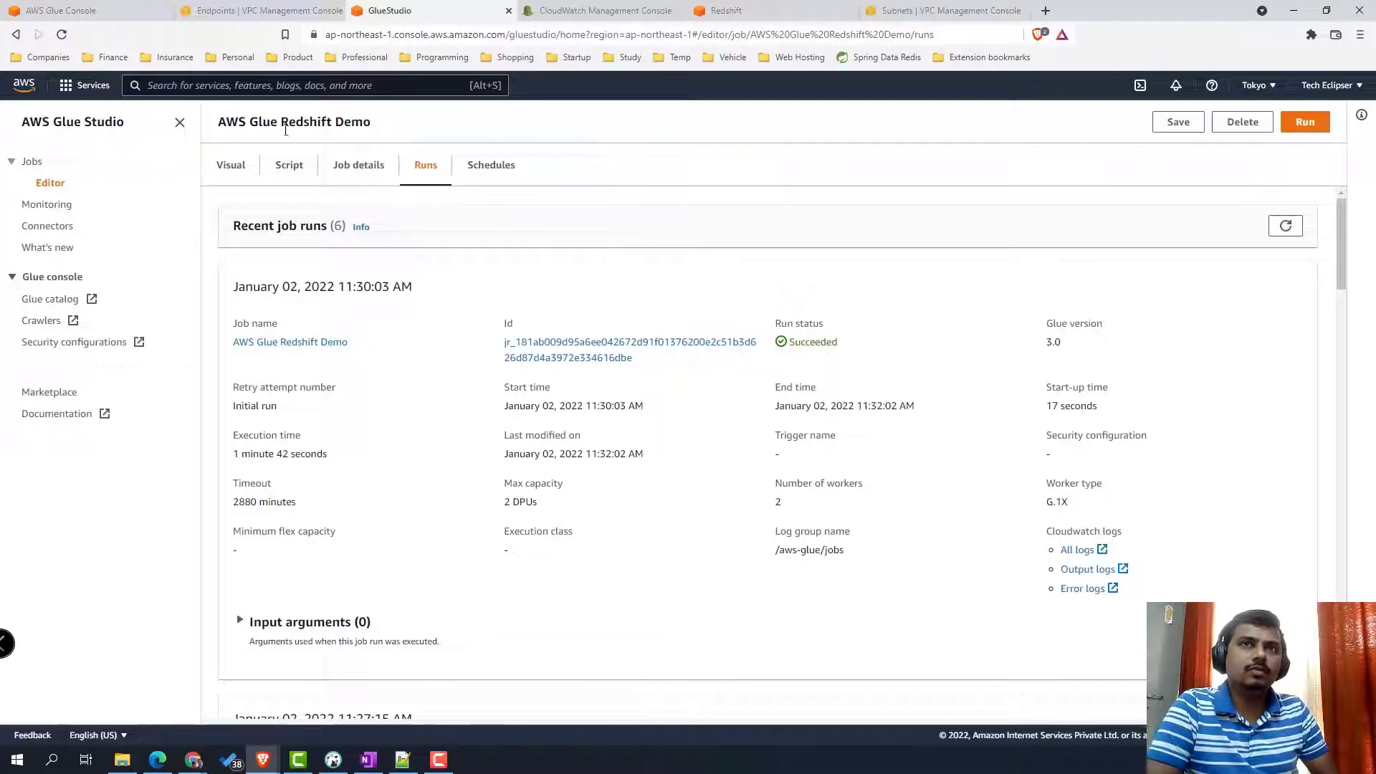
- Run the AWS Glue Redshift Demo job from the Visual view and watch its new run reach Succeeded
click(250, 172)
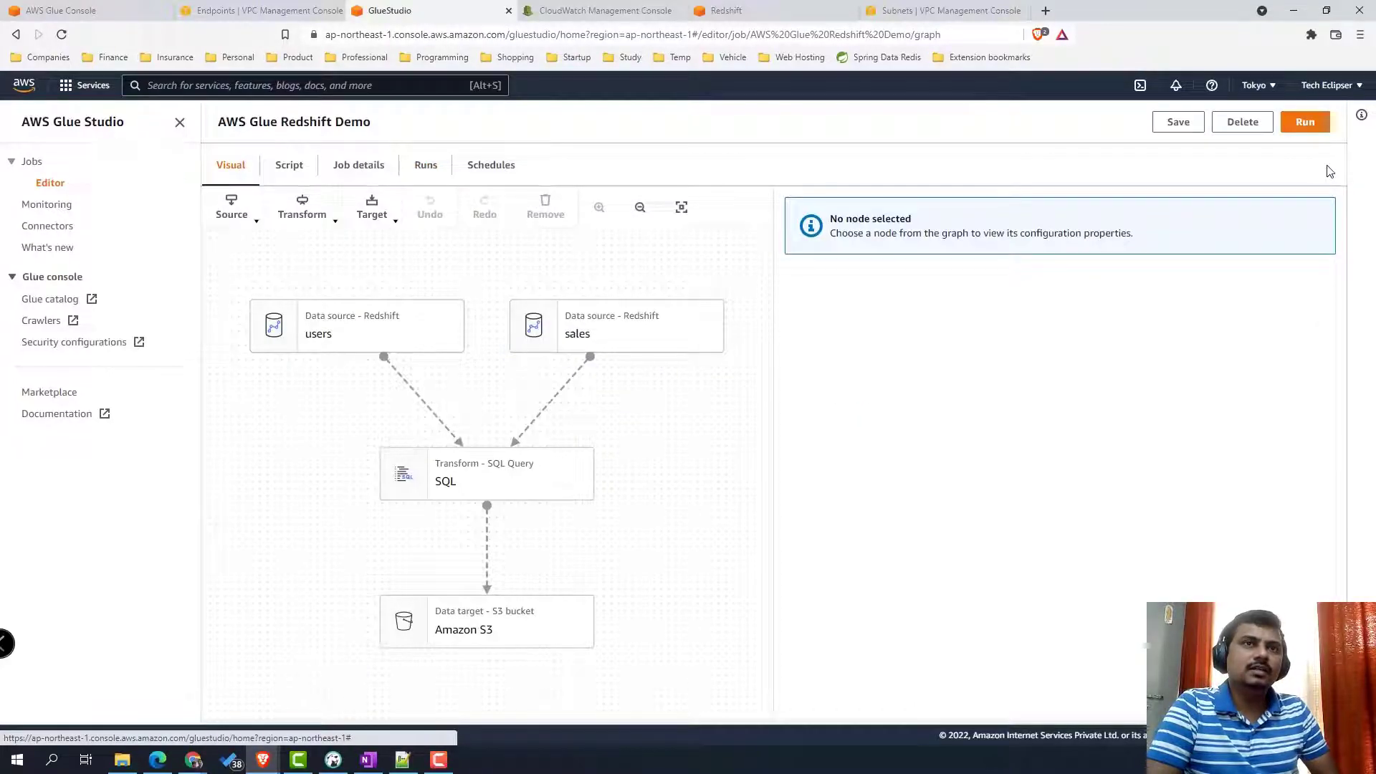
click(410, 321)
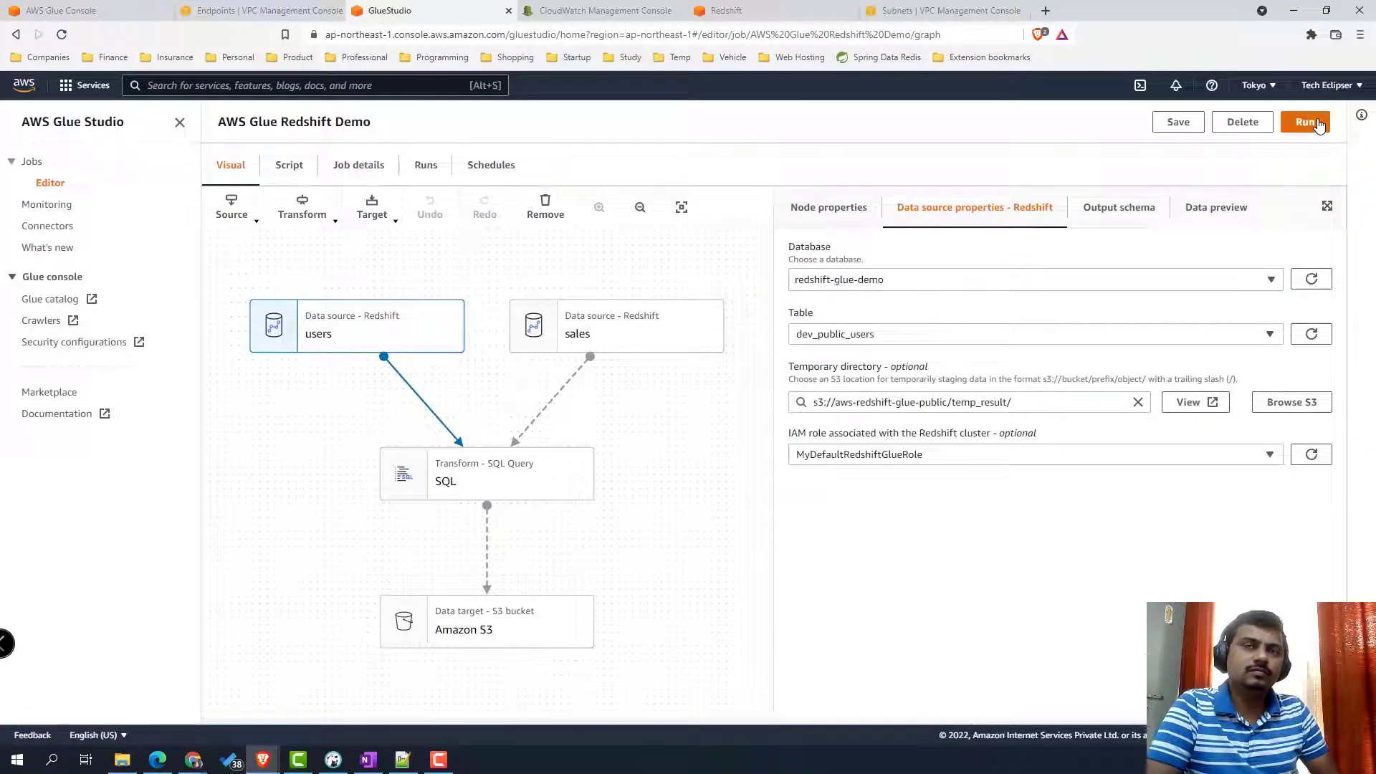
click(1306, 122)
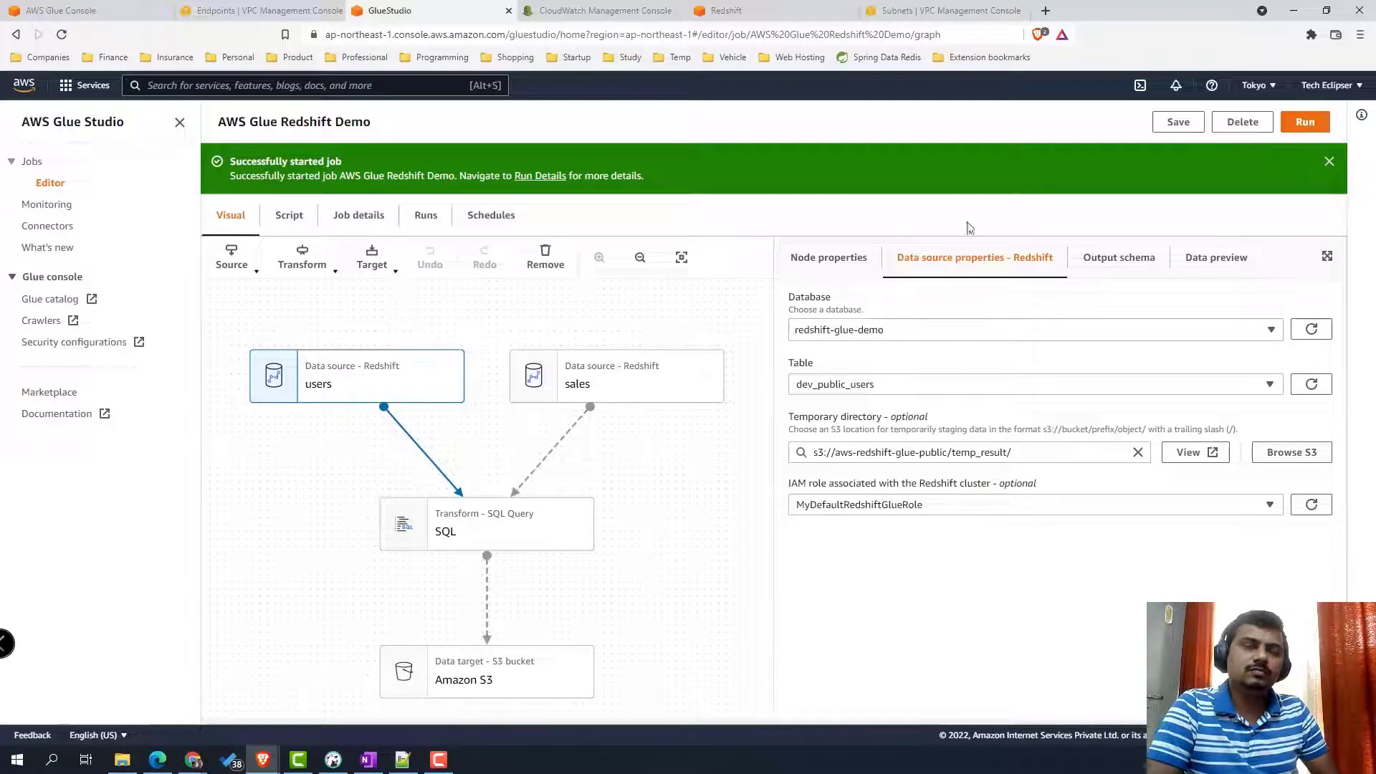
click(424, 216)
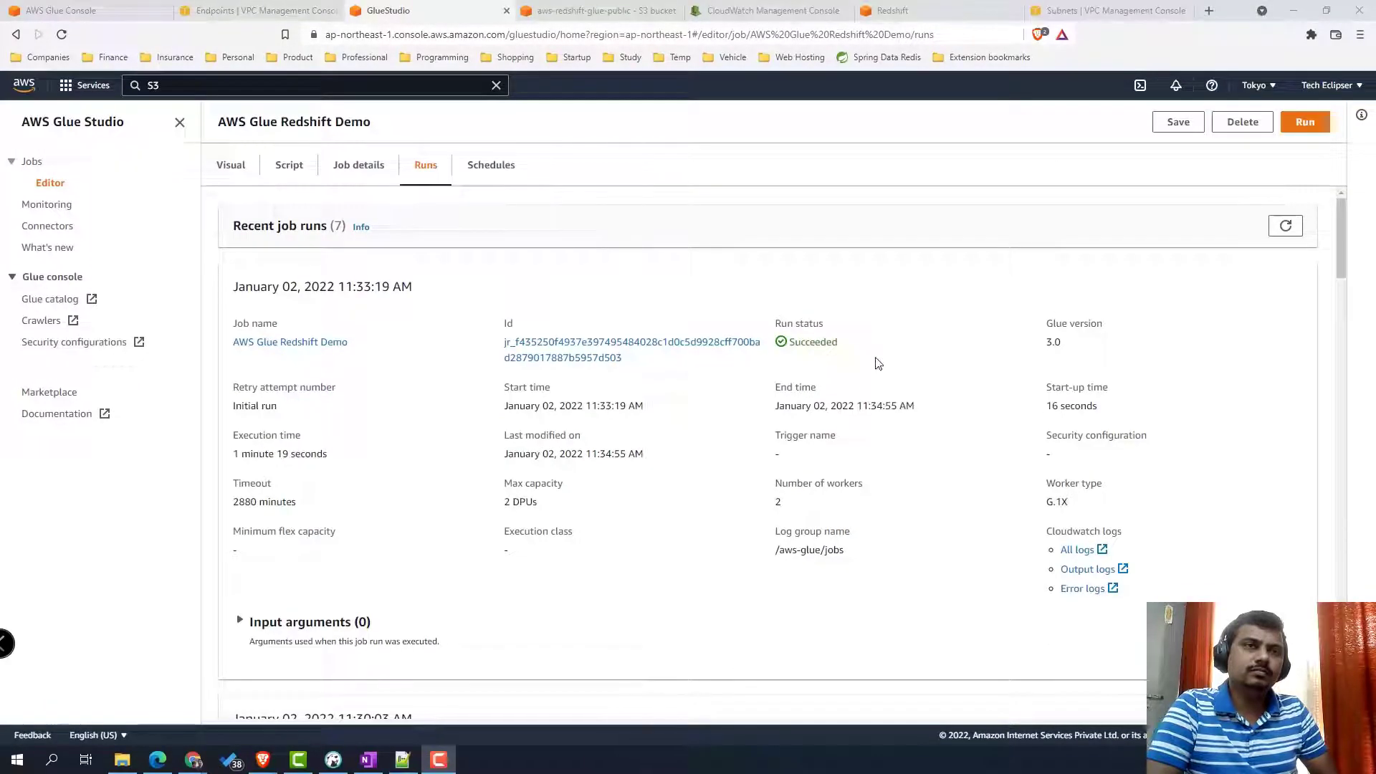
drag(837, 342, 774, 347)
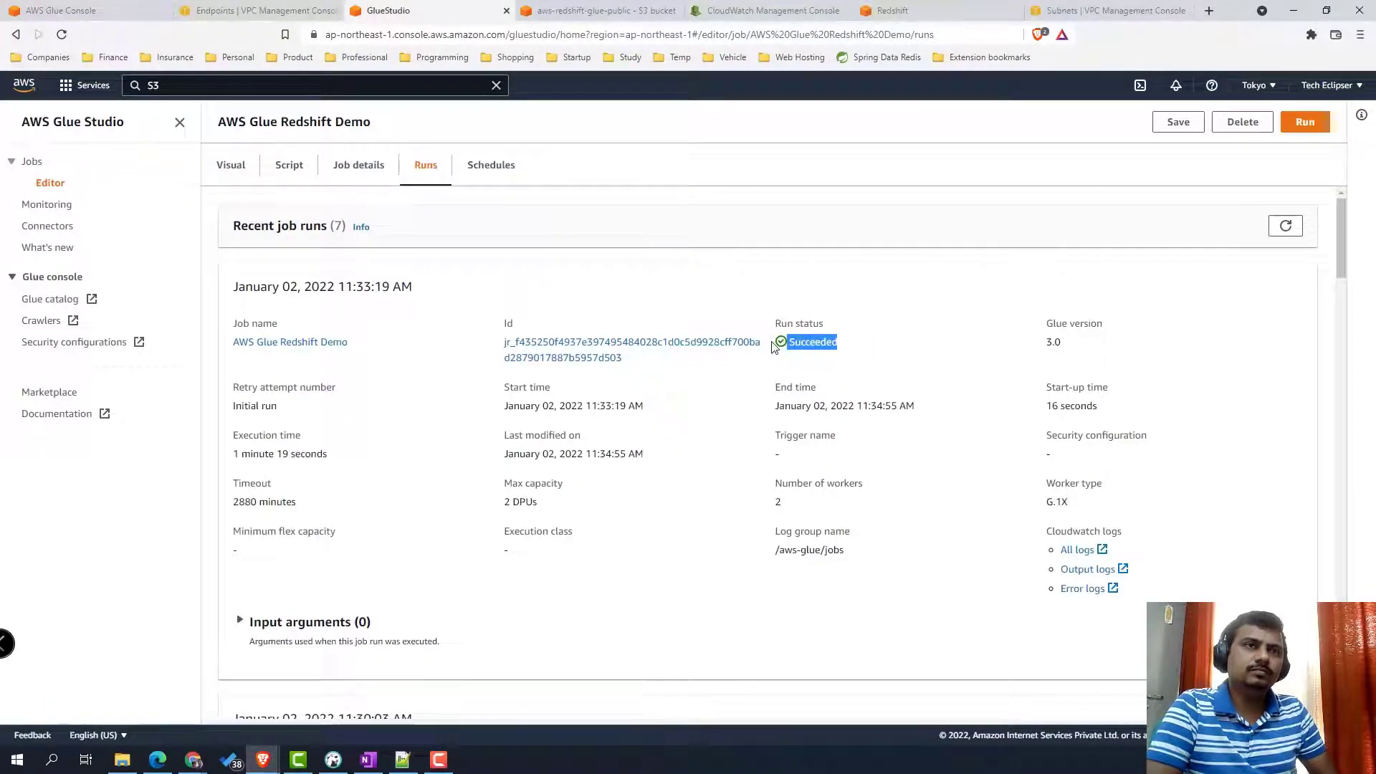
- Open the S3 console in a new browser tab from the service search
click(179, 87)
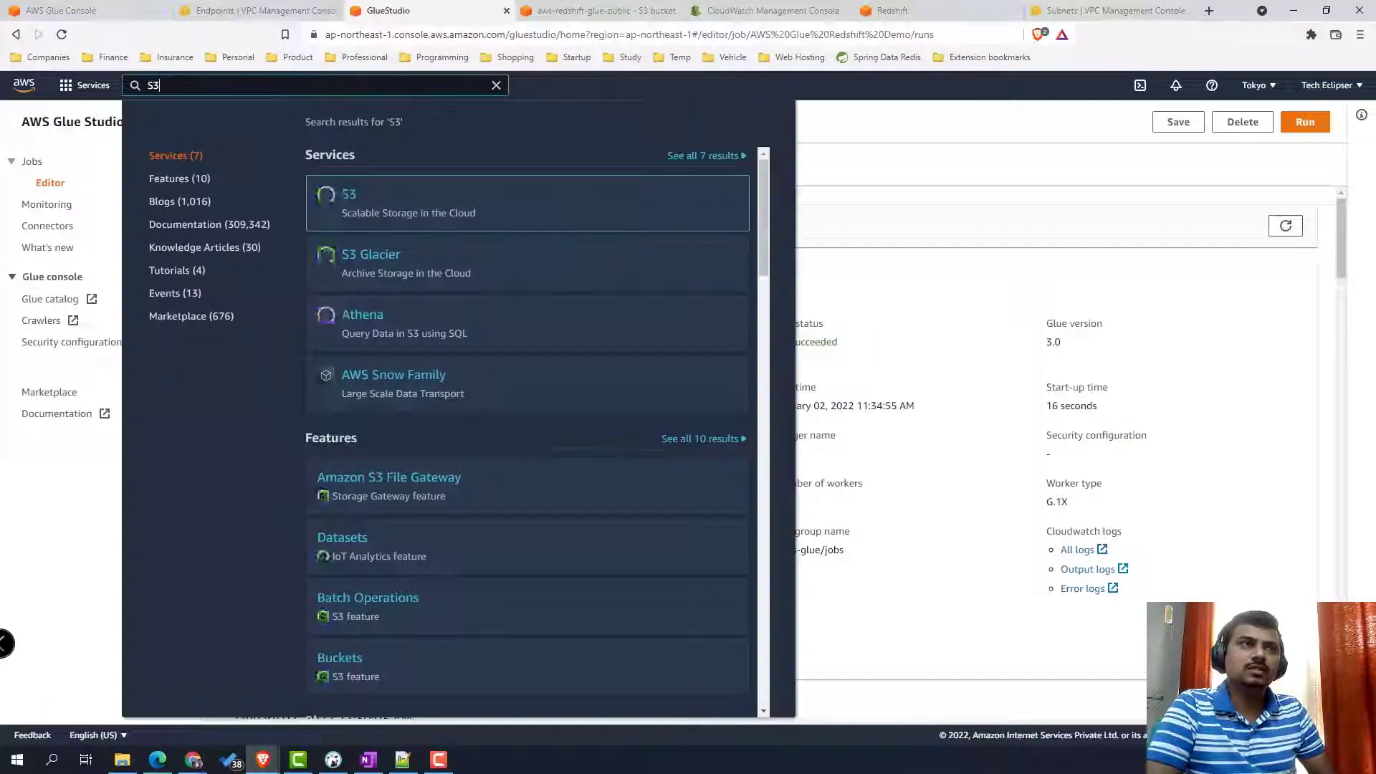
right_click(358, 196)
click(982, 231)
click(983, 231)
click(186, 85)
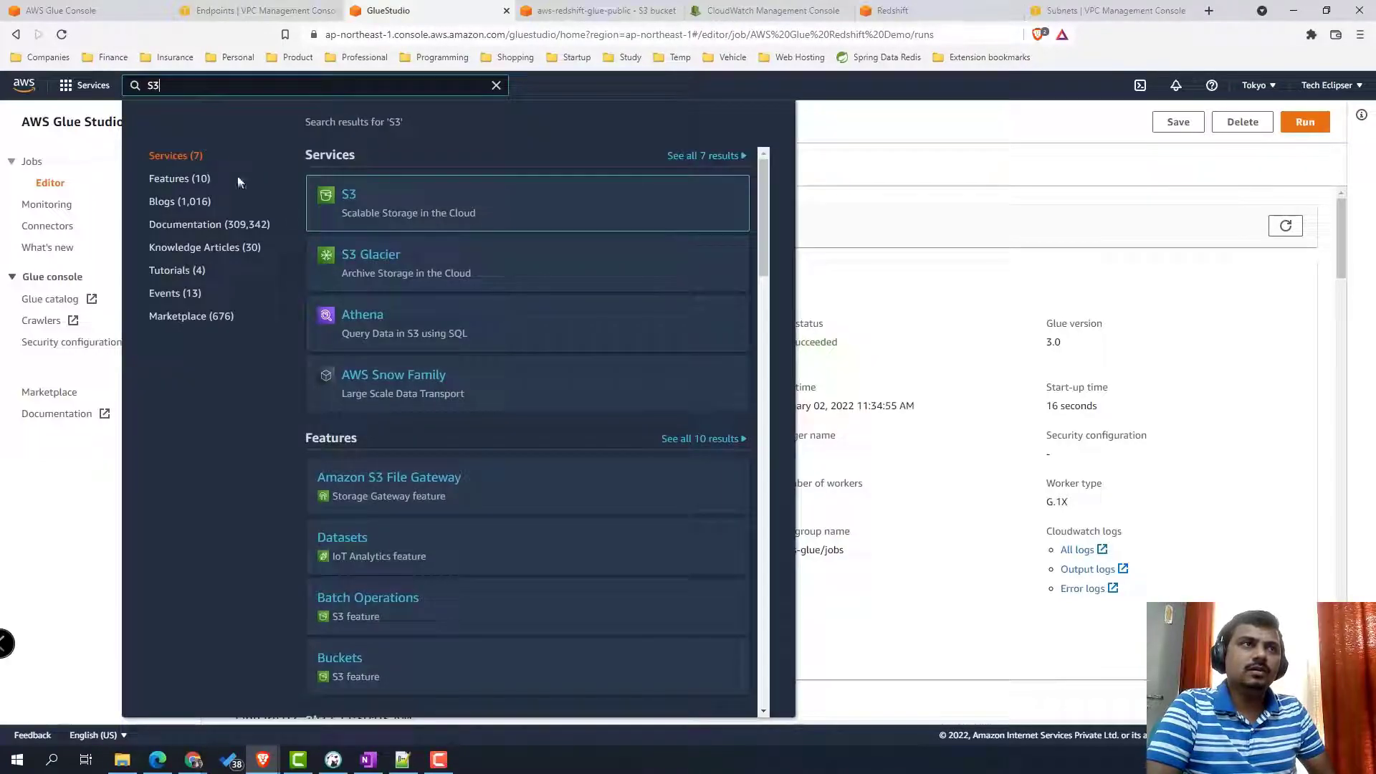
right_click(361, 200)
click(362, 202)
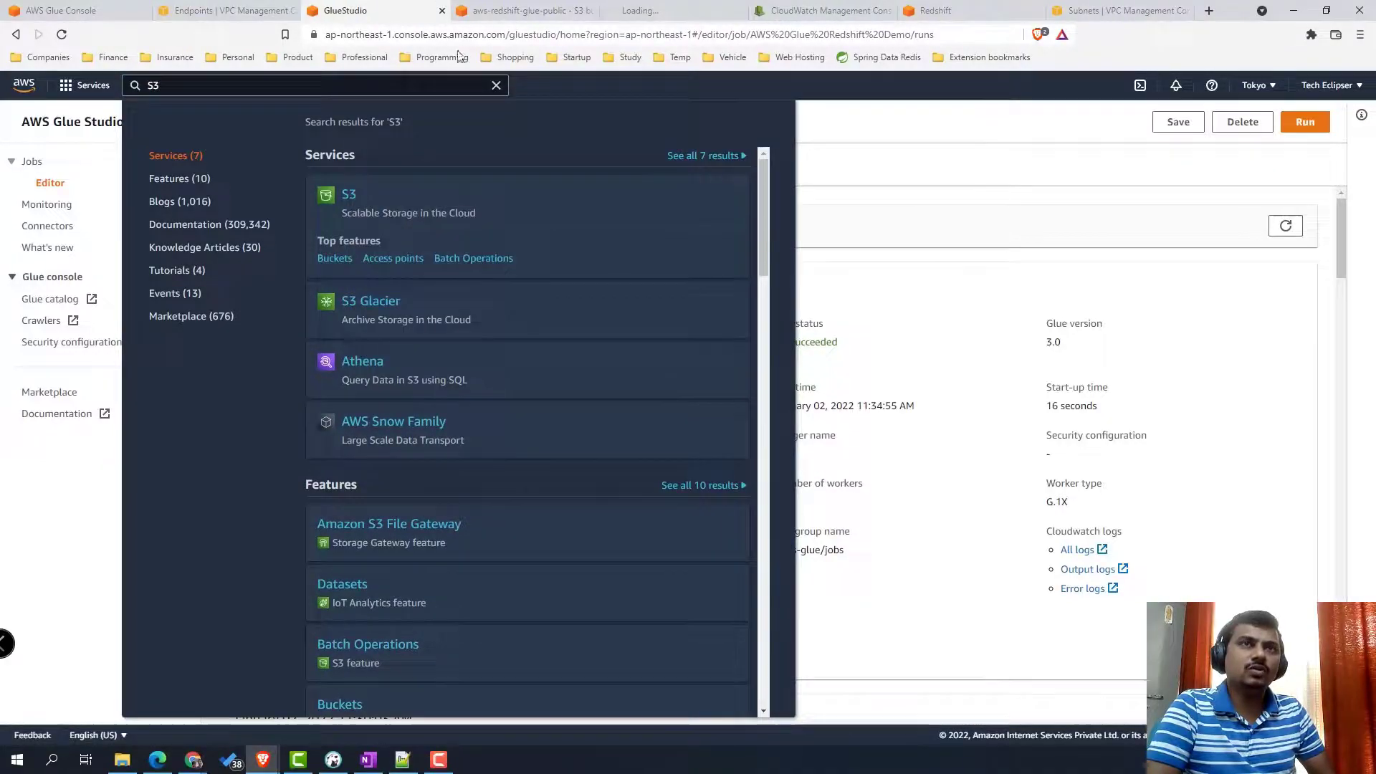
click(653, 15)
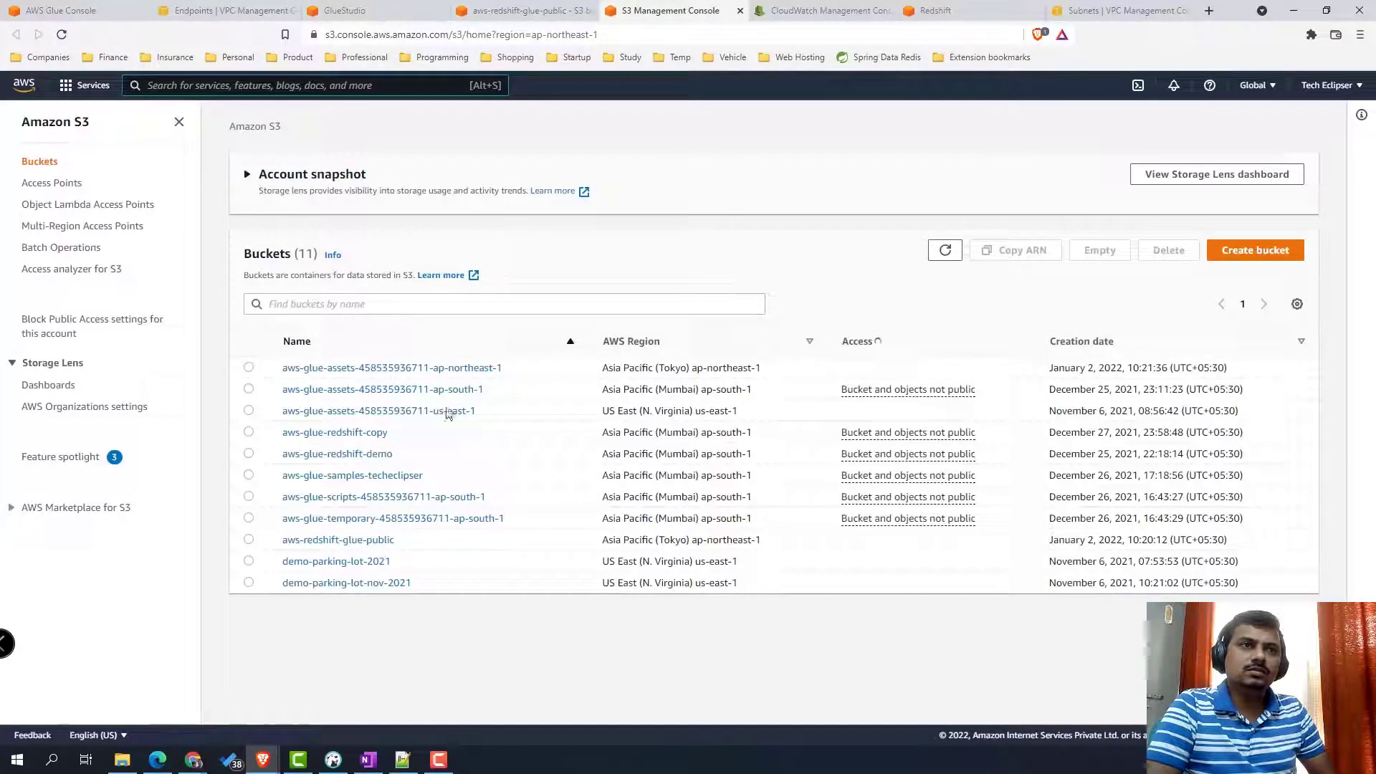
- Download the part-r-00000 output file from the aws-redshift-glue-public bucket's result/ folder
click(358, 542)
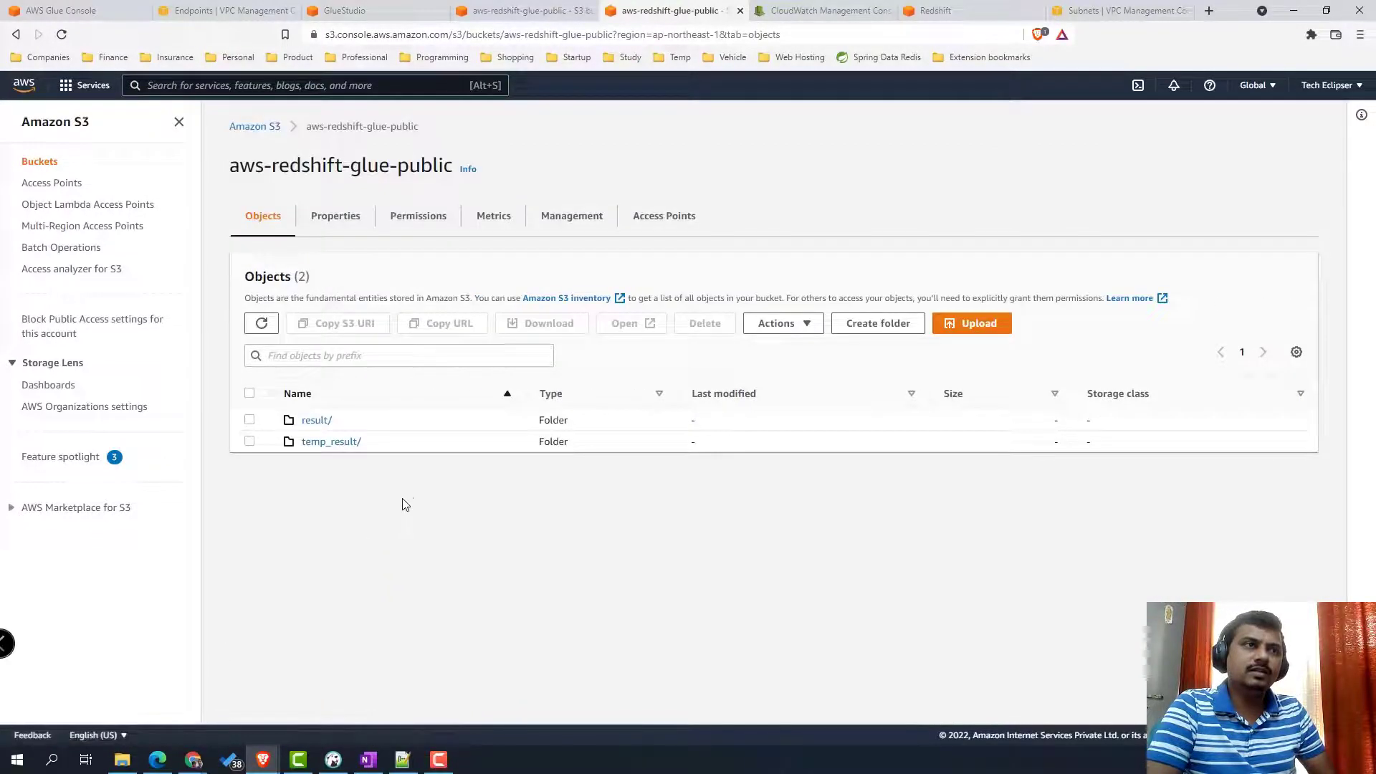
click(315, 421)
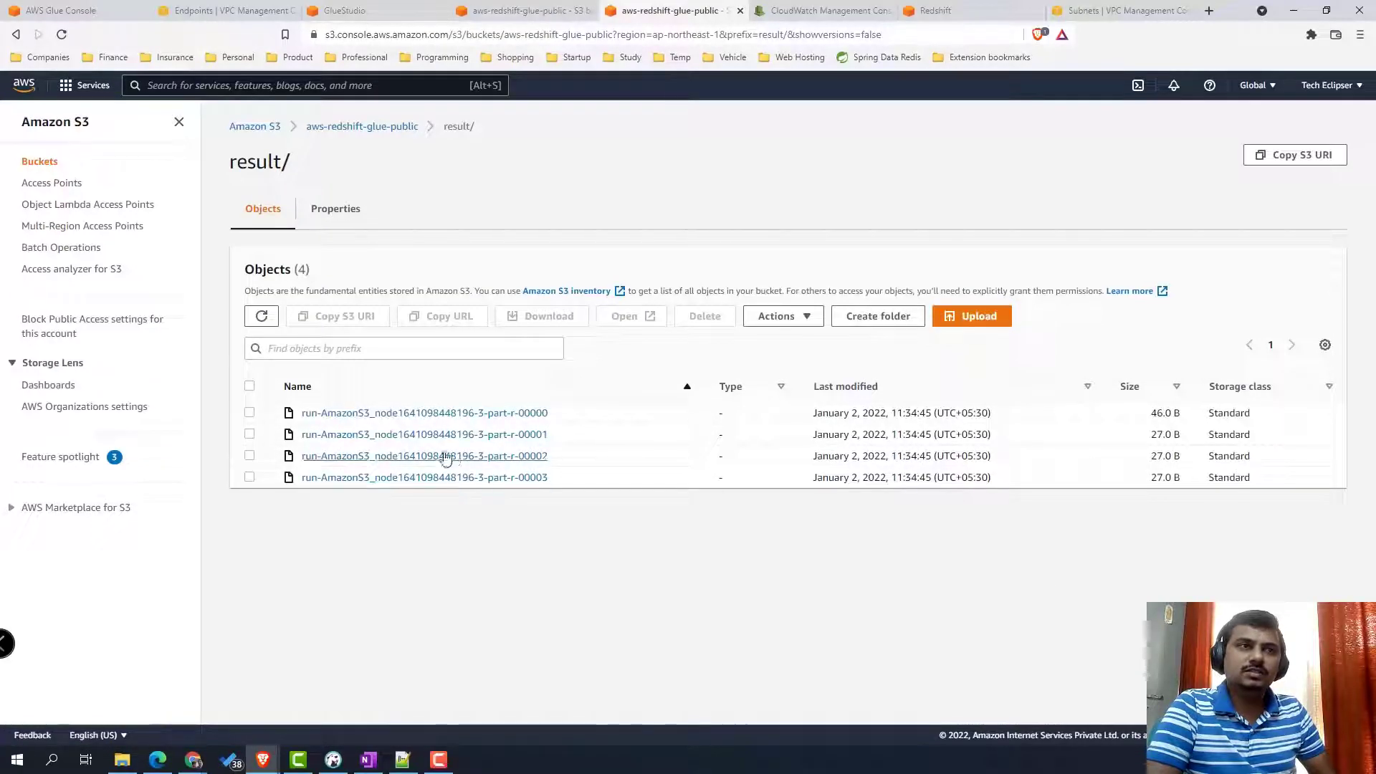
click(469, 418)
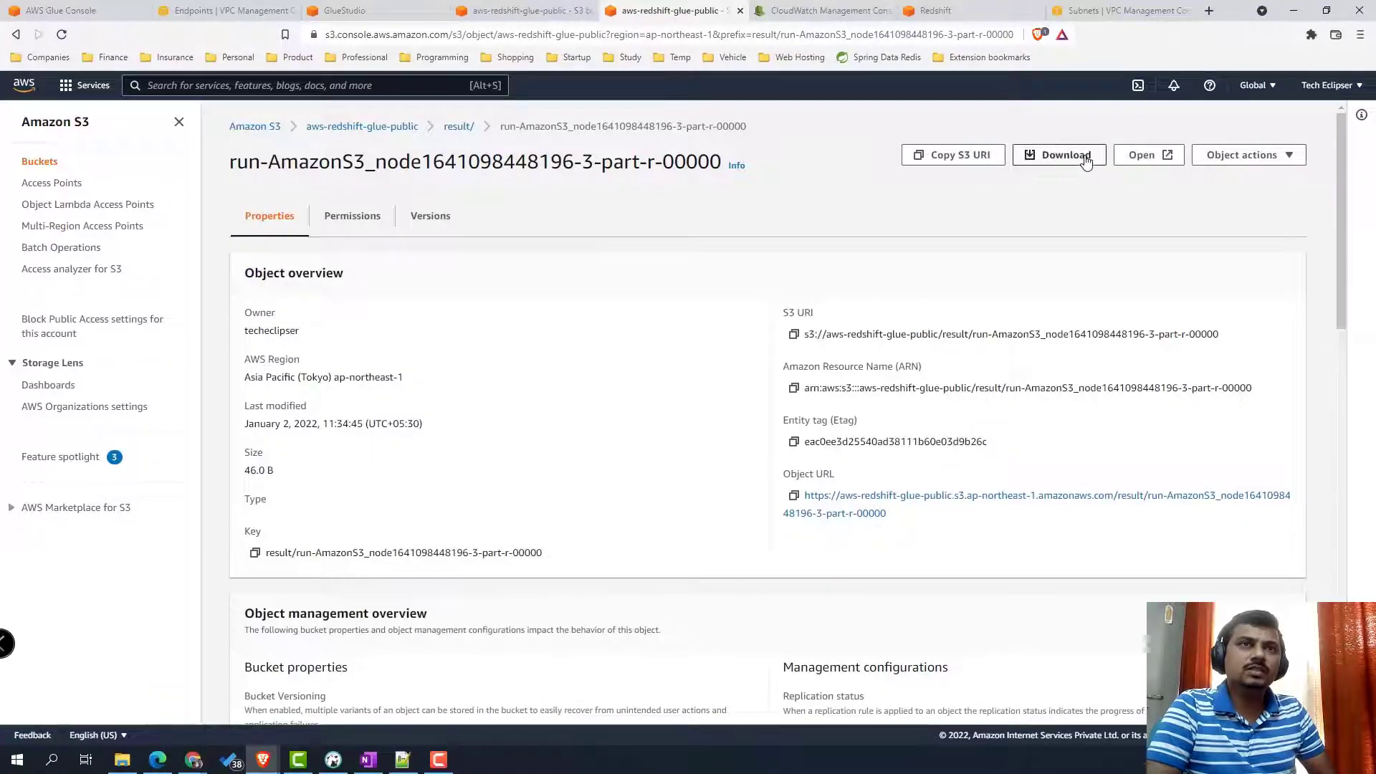
click(1087, 163)
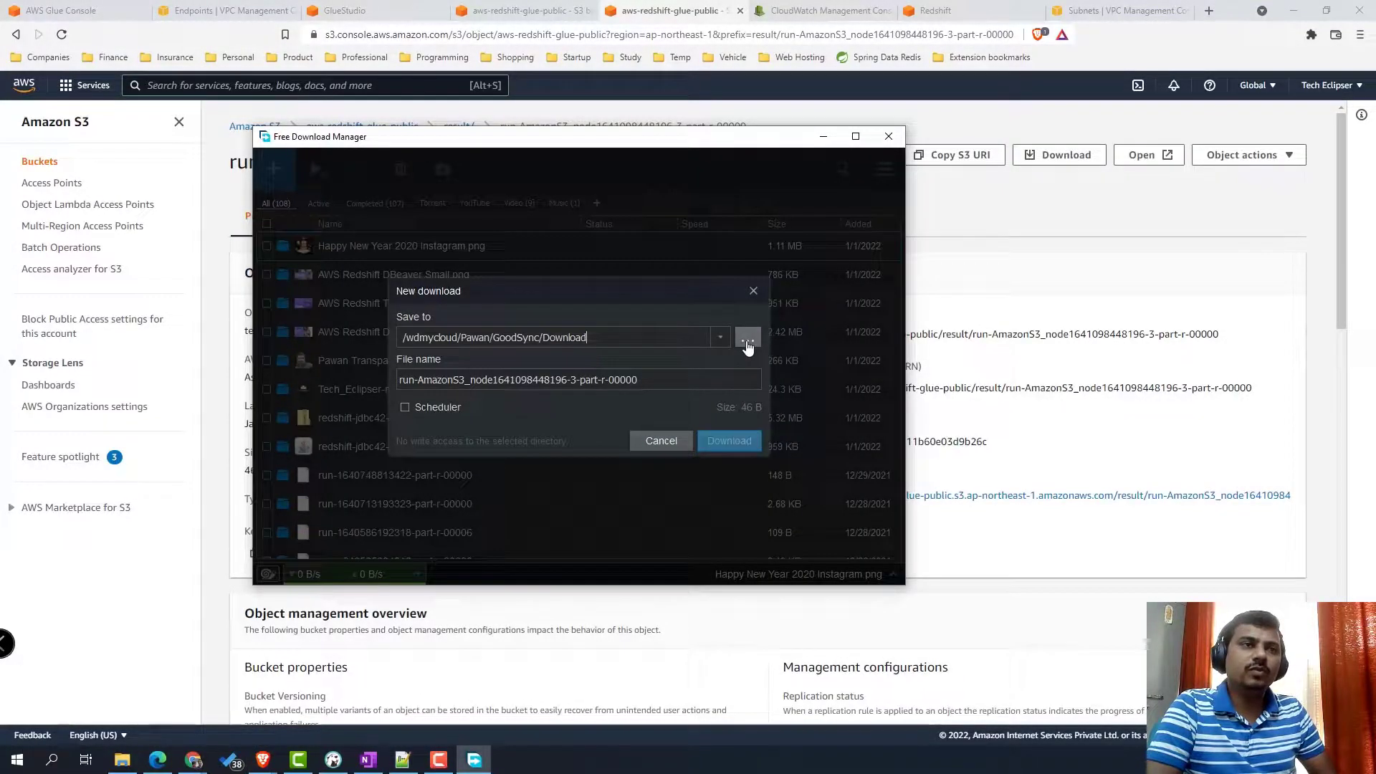
- Save the part-r-00000 download to the Downloads folder in Free Download Manager
click(748, 347)
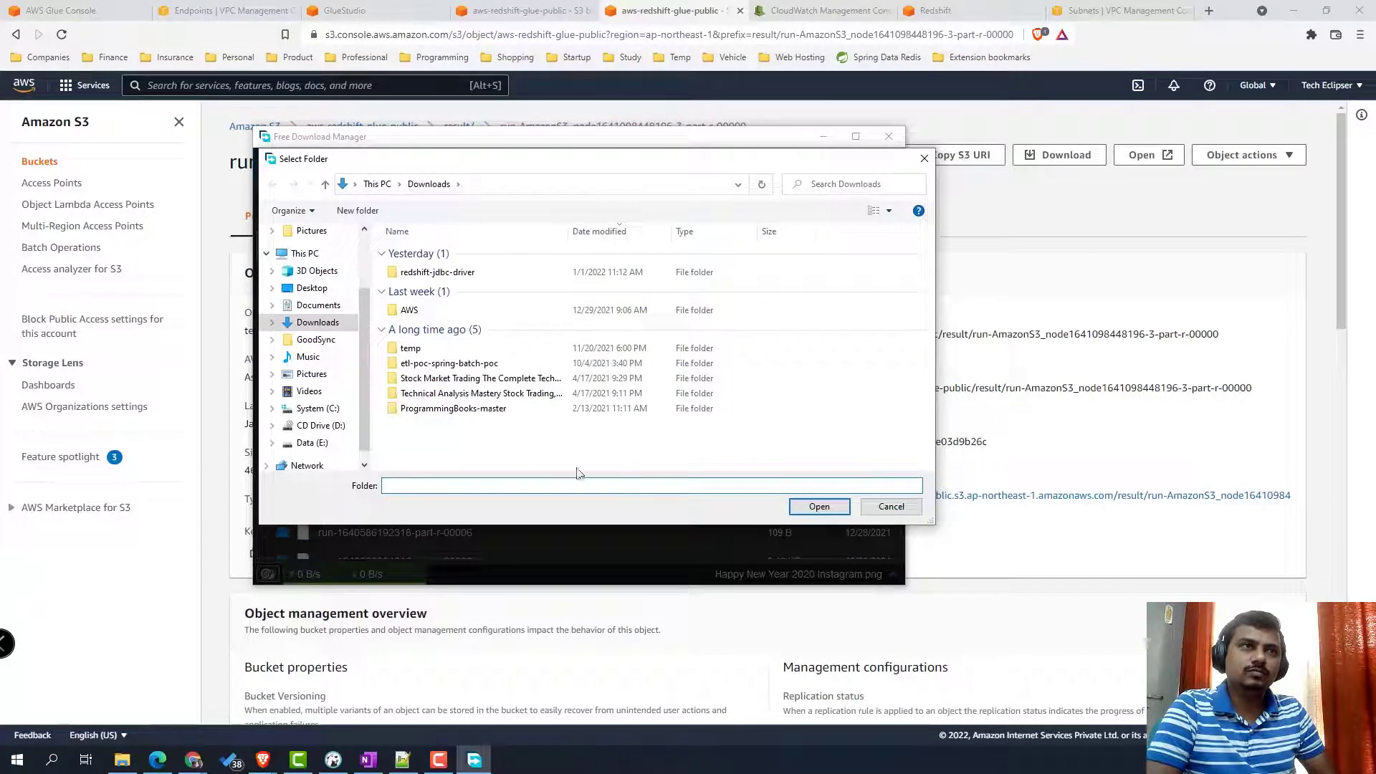
click(805, 507)
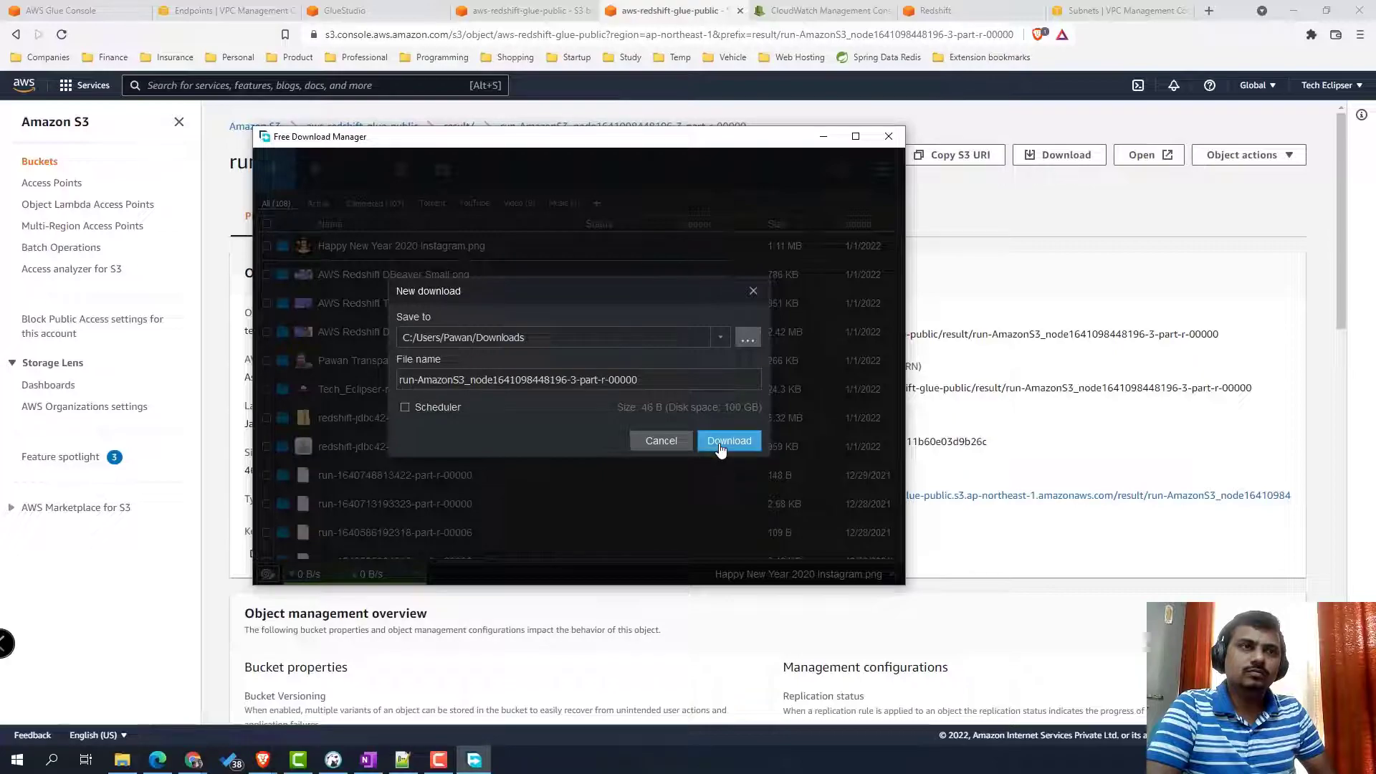
click(721, 441)
key(super+e)
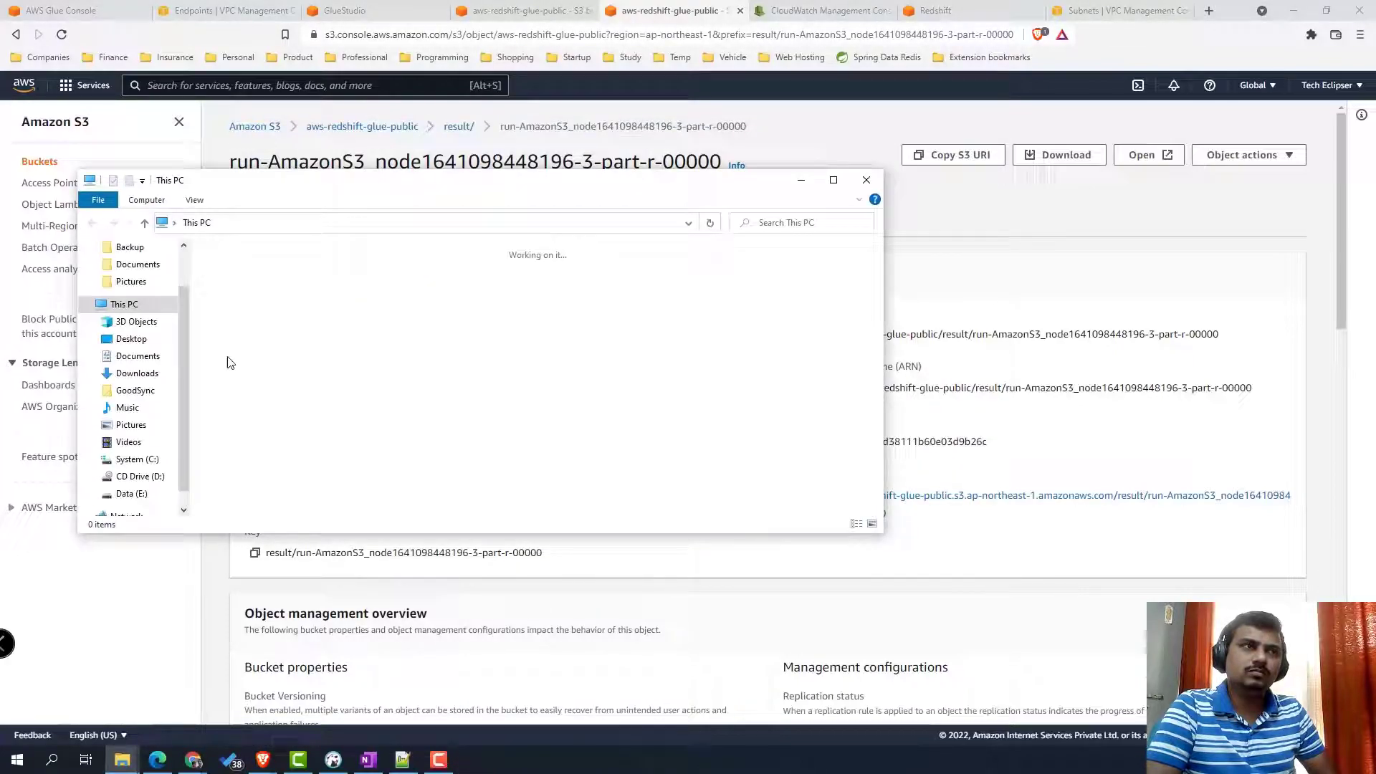
click(142, 374)
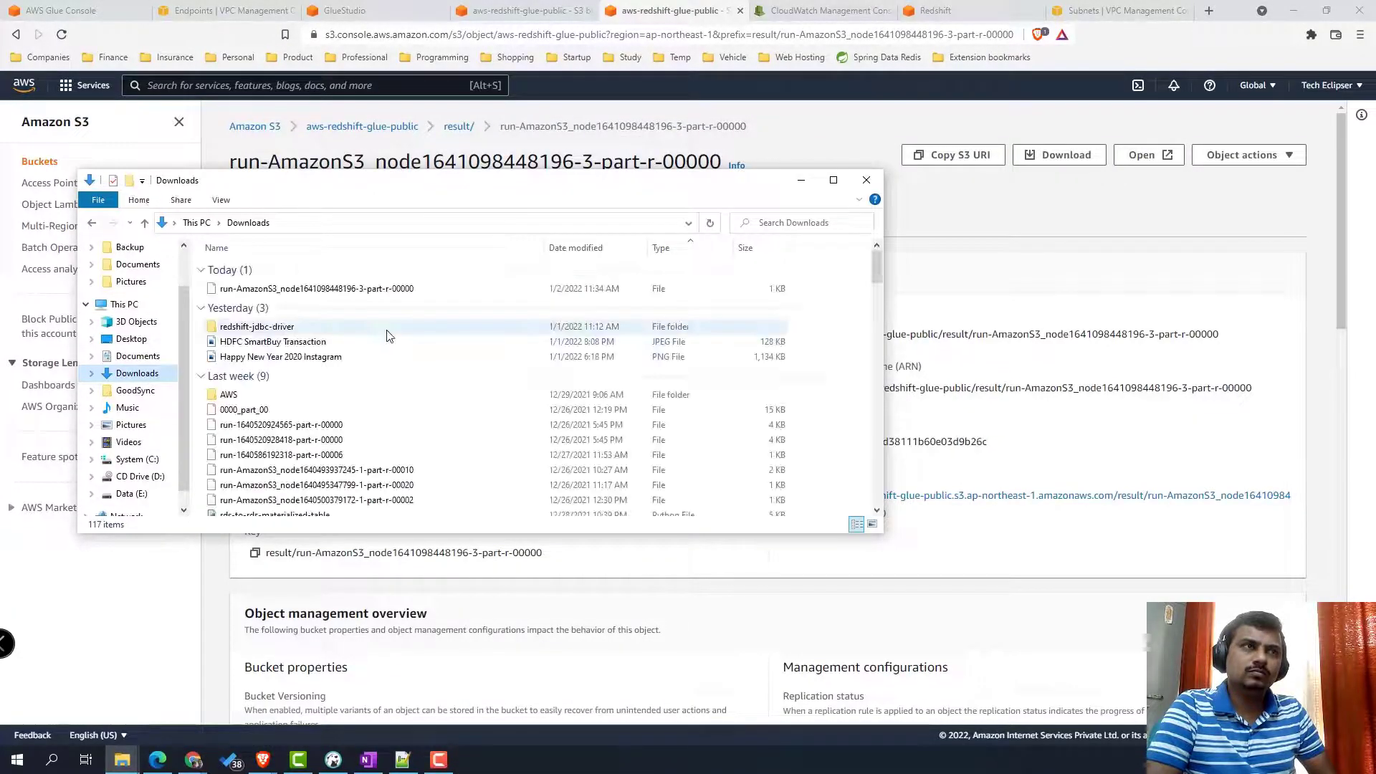
click(337, 294)
right_click(336, 294)
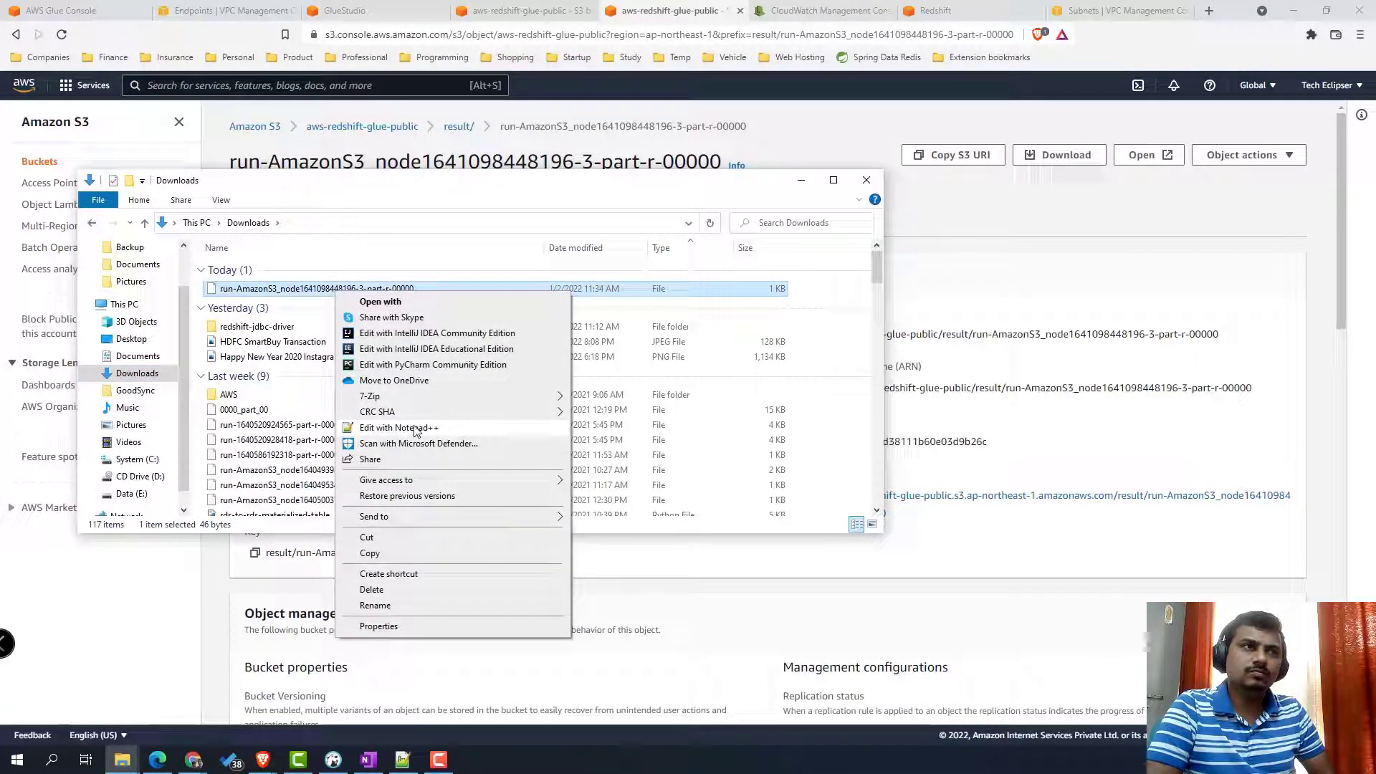
click(422, 428)
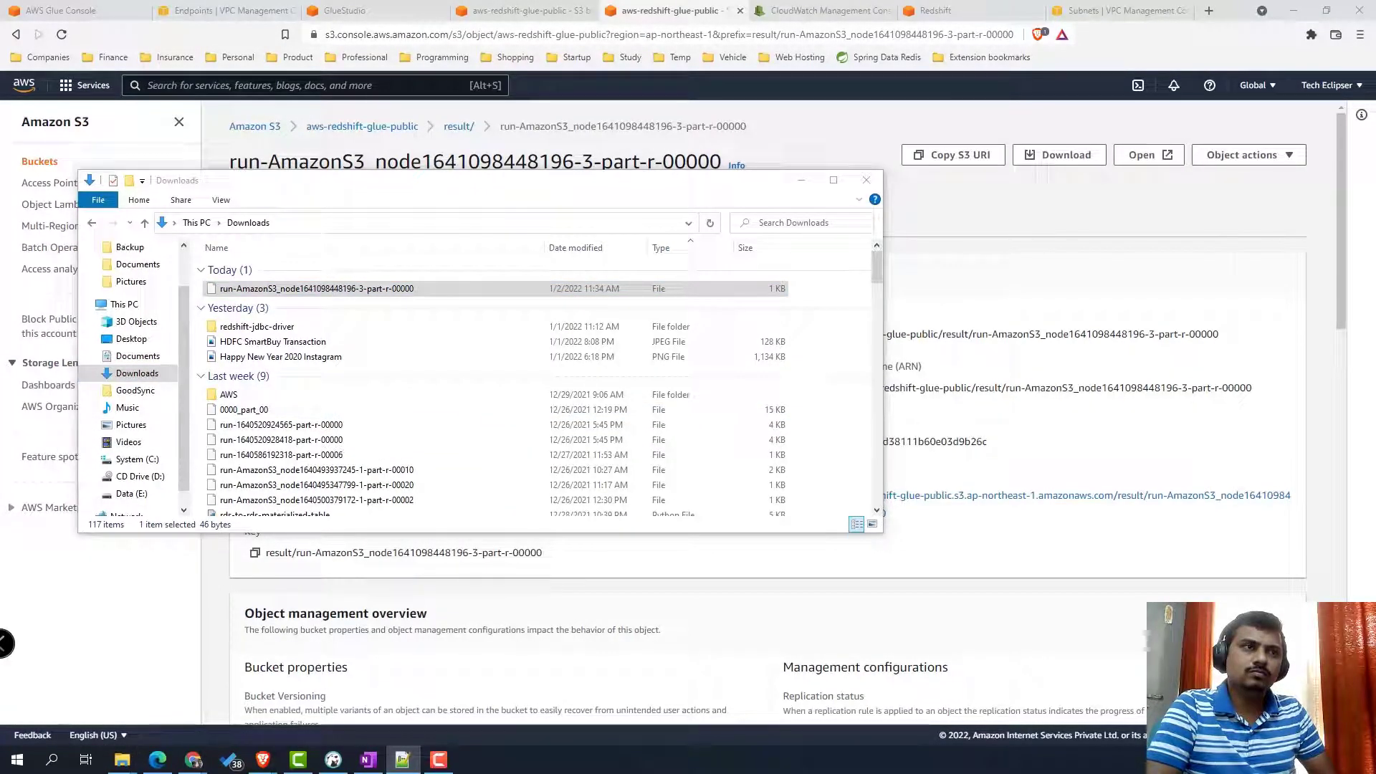